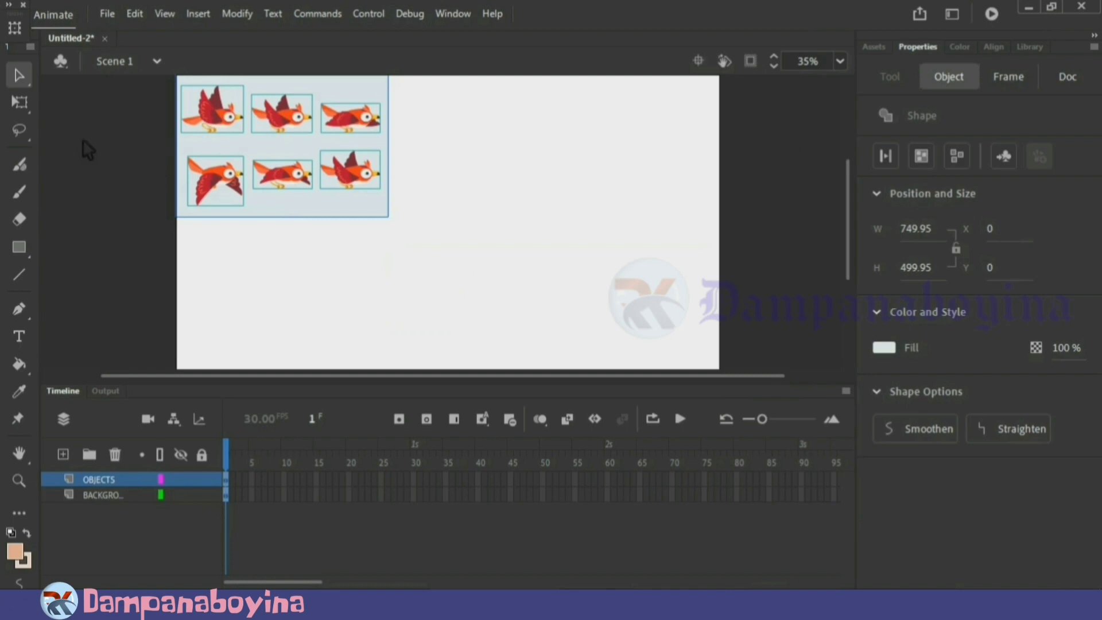
Move the bird sprite sheet to about the middle of the stage with the Free Transform tool
left_click(23, 104)
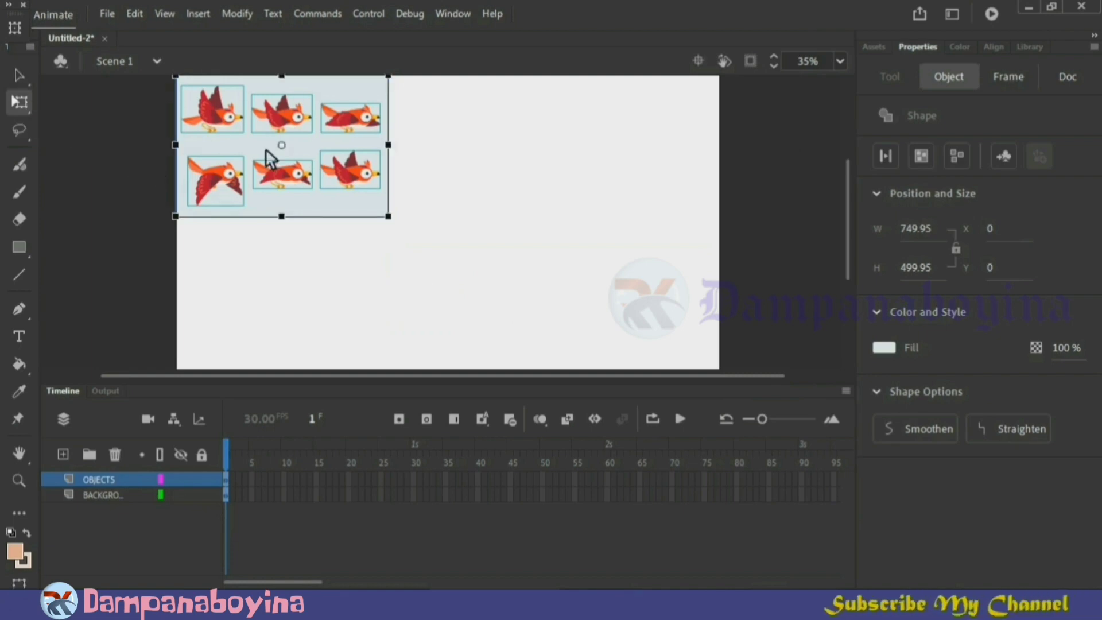
left_click_drag(261, 143, 421, 212)
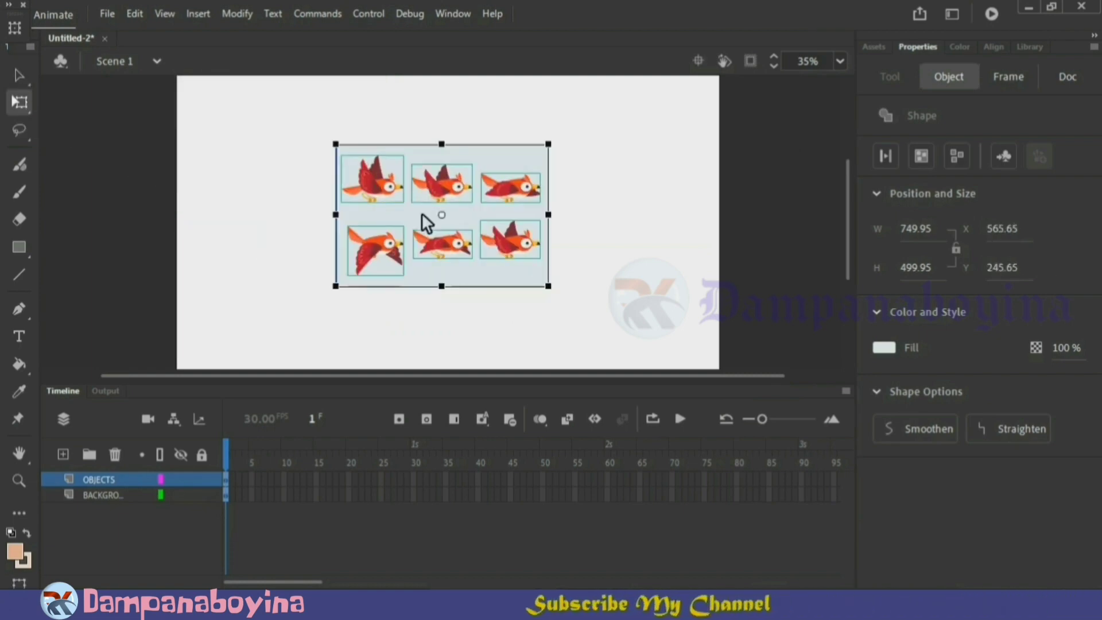
left_click(649, 273)
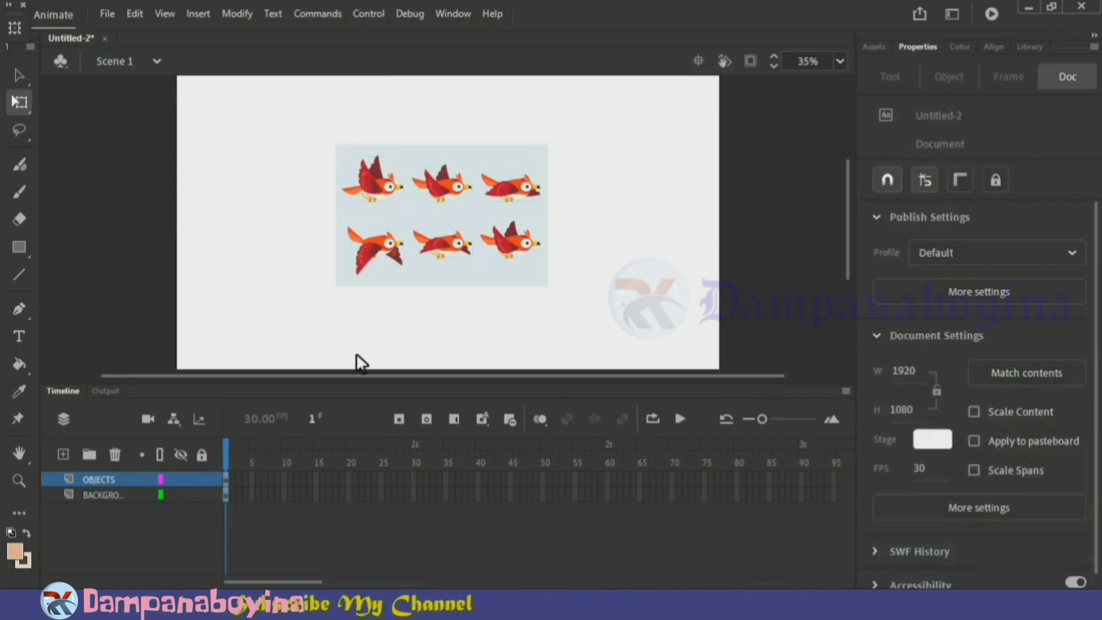
Delete the pale blue rectangle behind the birds and remove the background layer
left_click(104, 495)
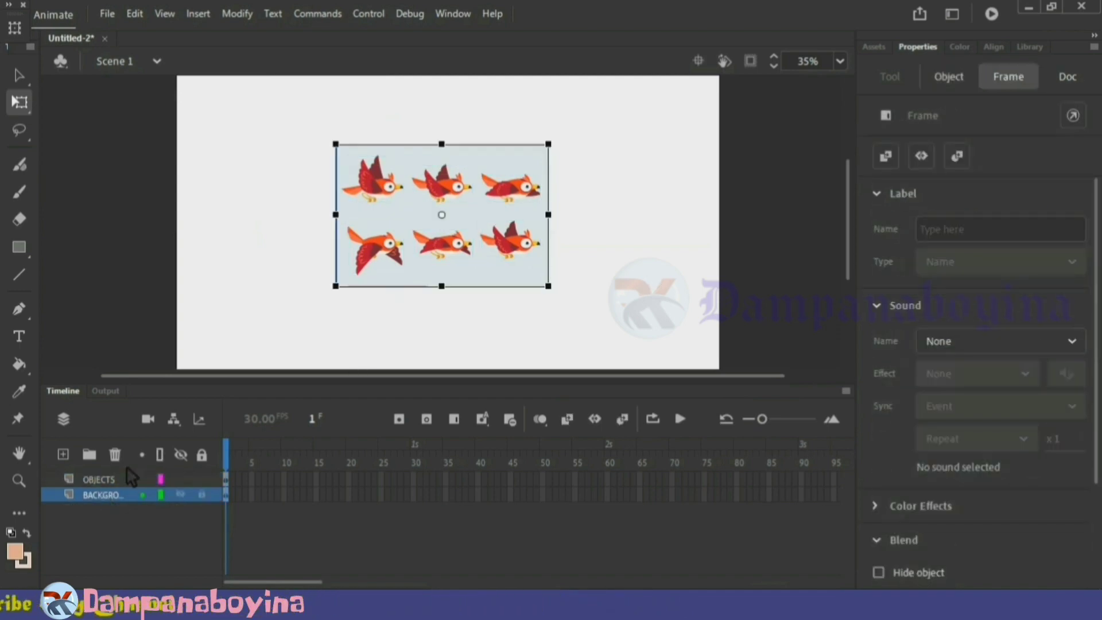
left_click(511, 332)
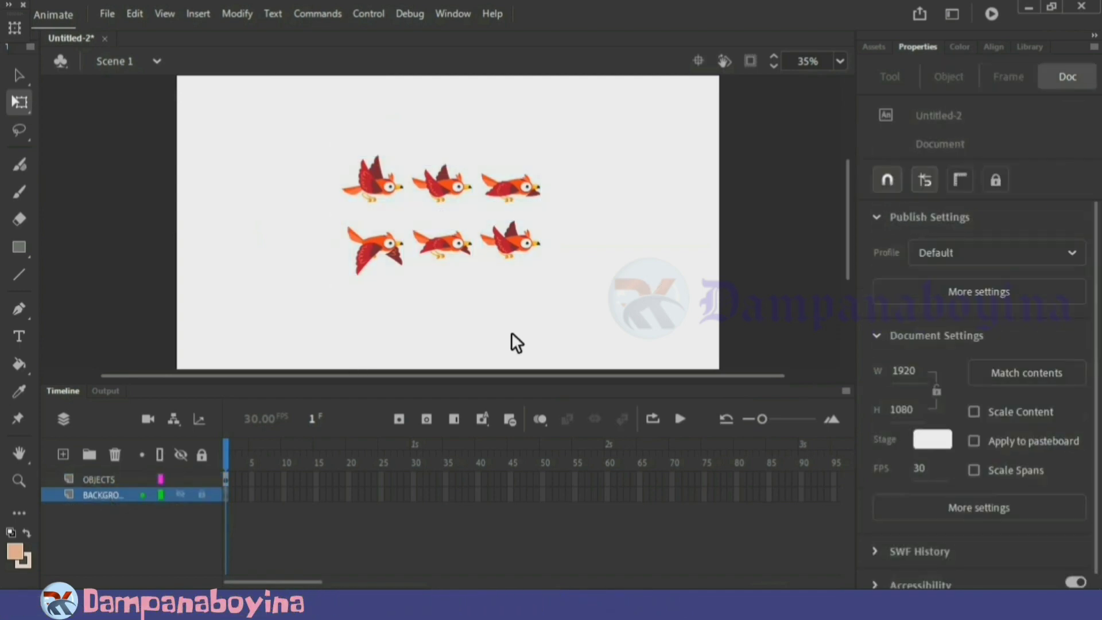
left_click(124, 453)
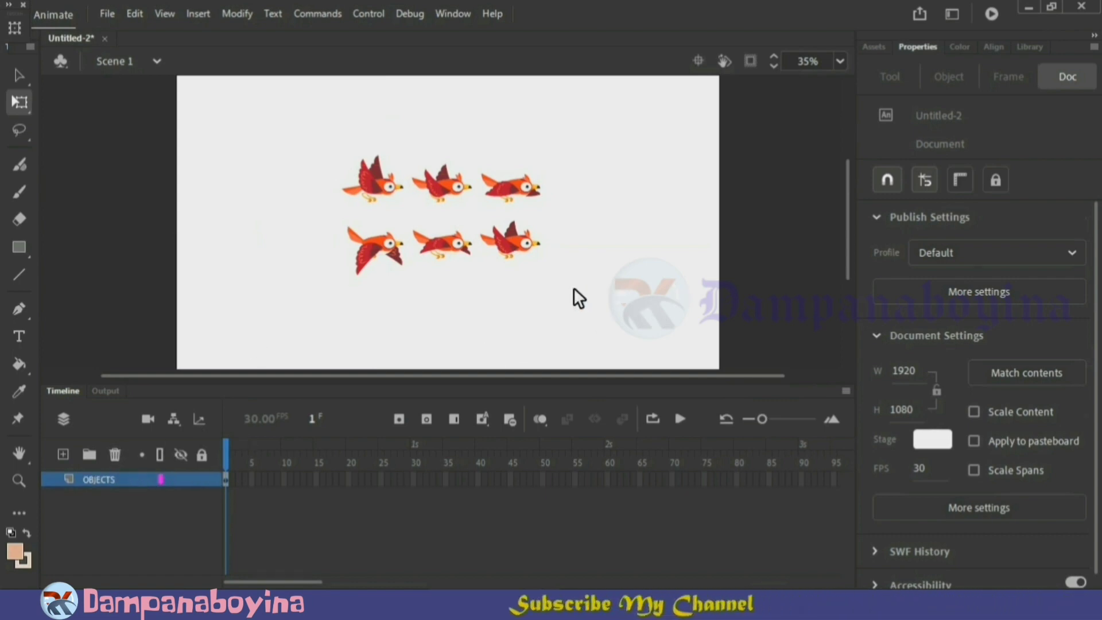
Enlarge all six birds proportionally to about 834 by 502 px and convert them into the Graphic symbol Symbol 1
left_click_drag(571, 287, 323, 173)
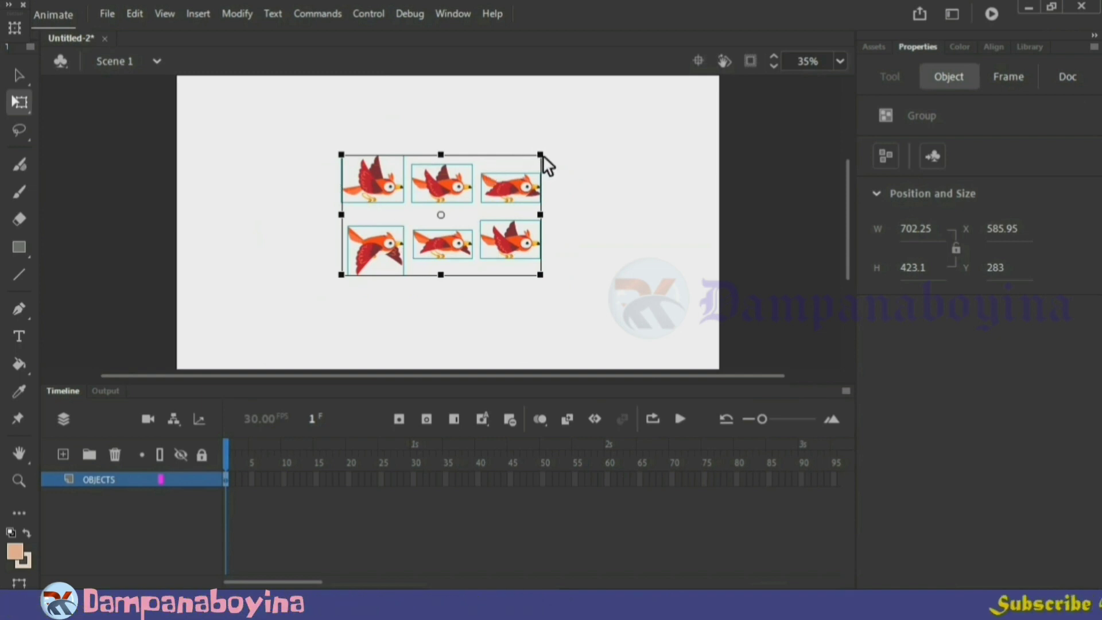
left_click_drag(543, 155, 561, 135)
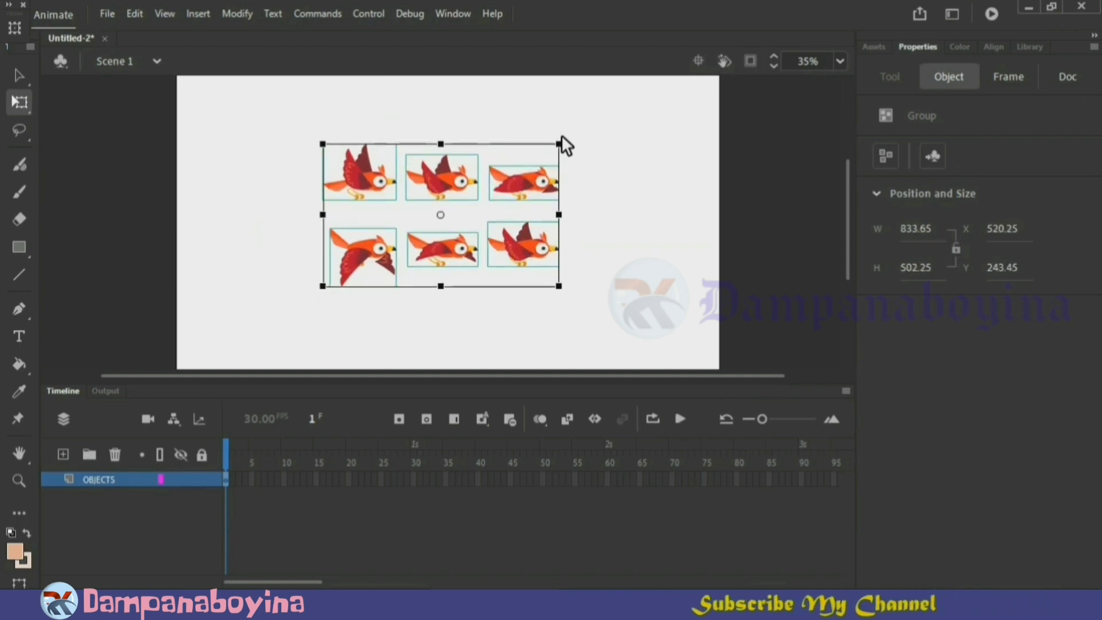
key("F8")
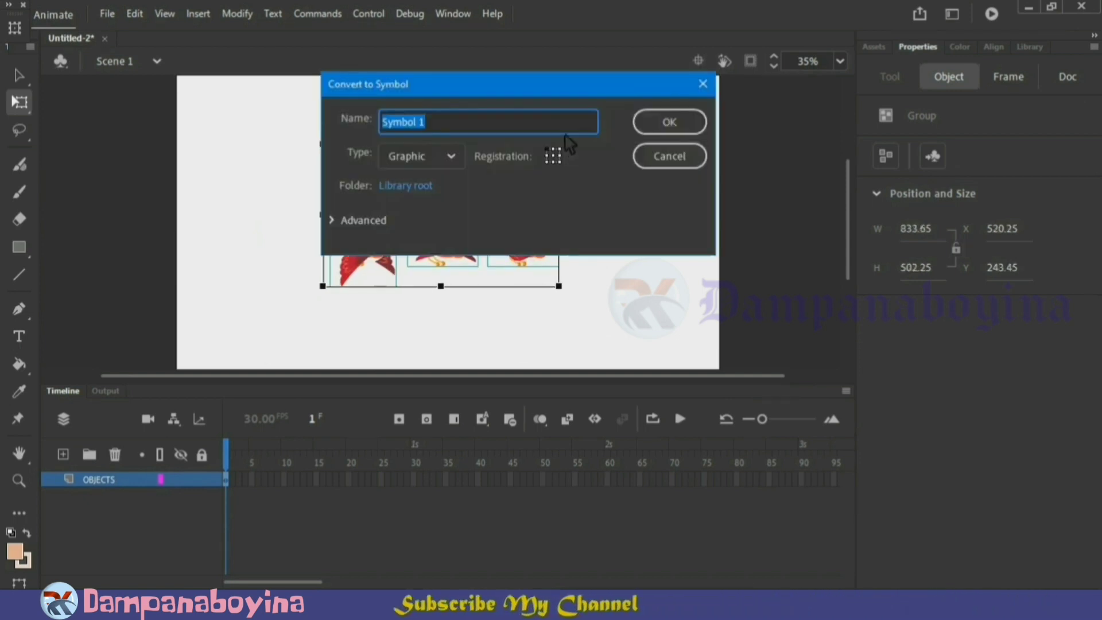
left_click(693, 120)
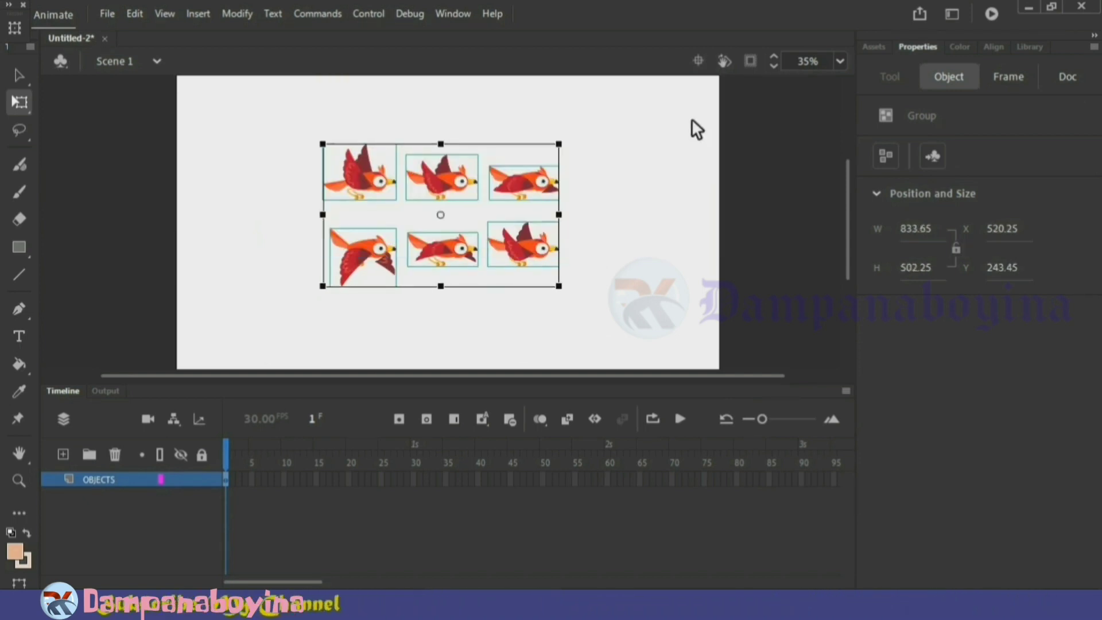
Inside Symbol 1, stack the six birds by aligning their horizontal and vertical centers
double_click(476, 253)
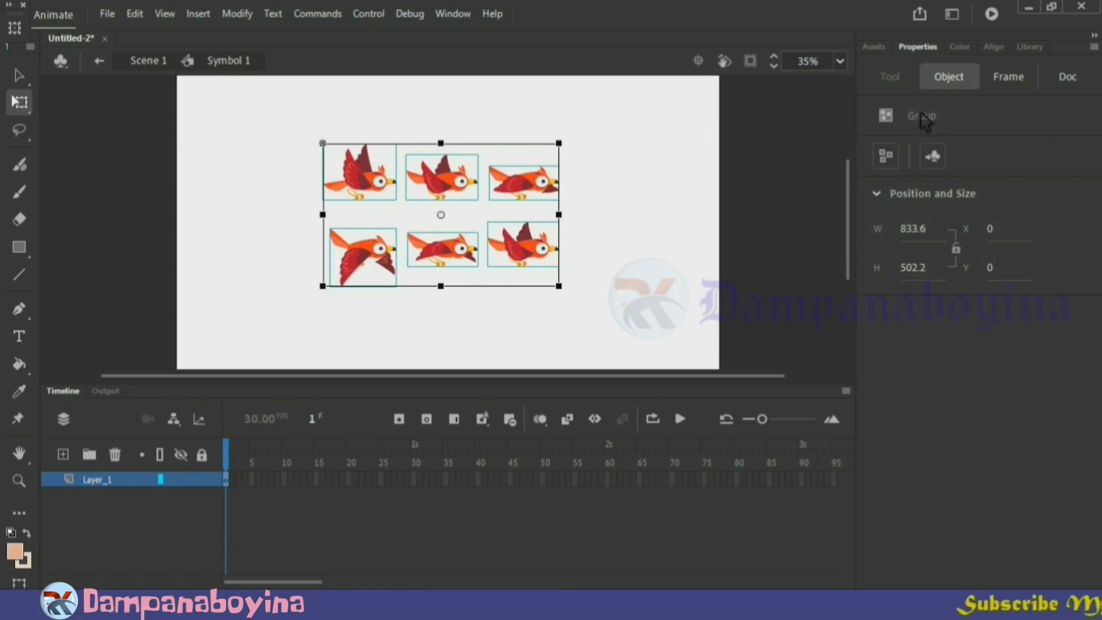
left_click(997, 48)
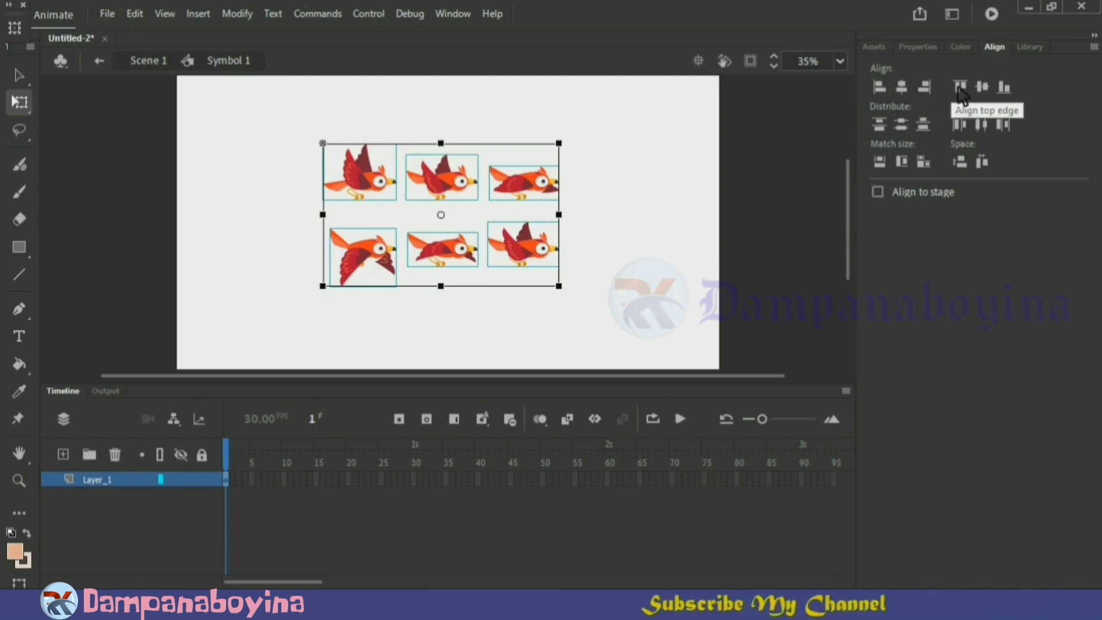
left_click(903, 87)
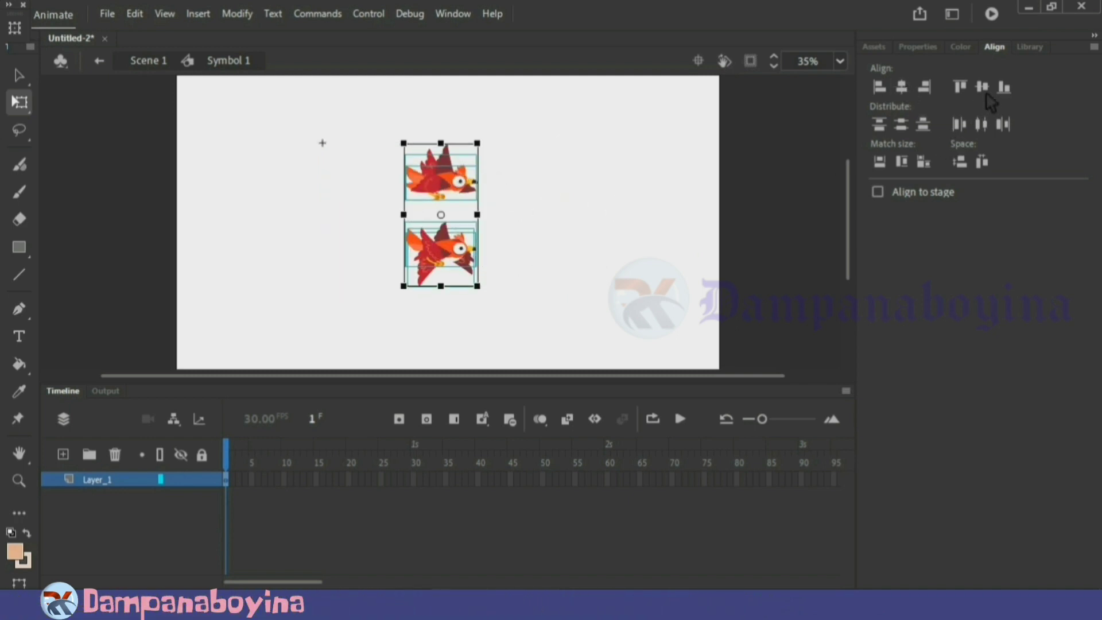
left_click(982, 87)
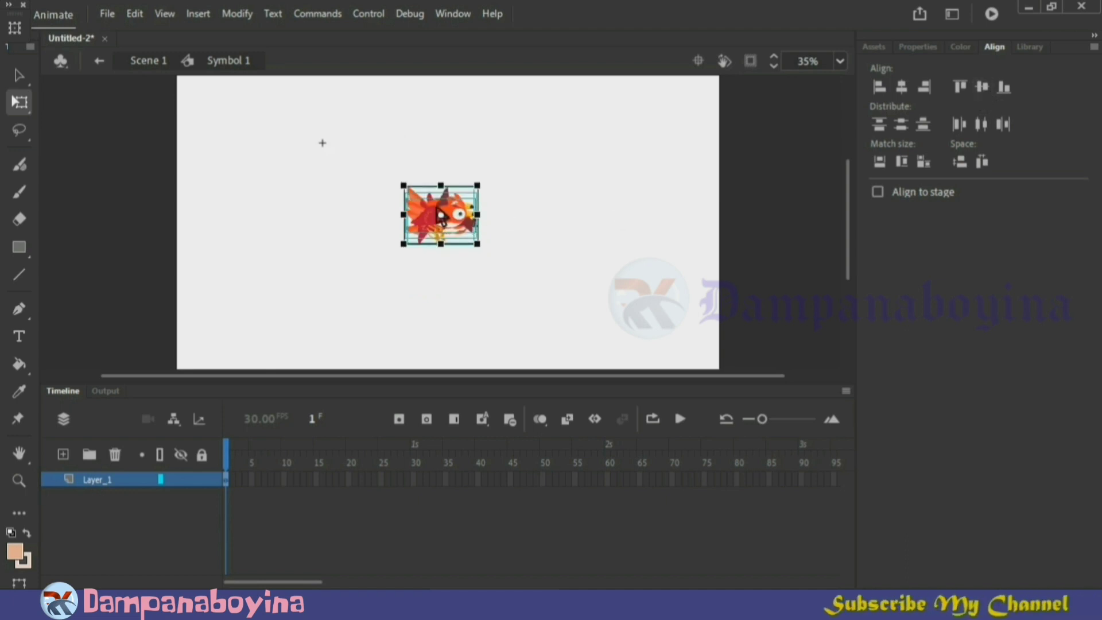
Convert the stacked birds into the nested Graphic symbol Symbol 2 and distribute them to keyframes inside it
key("F8")
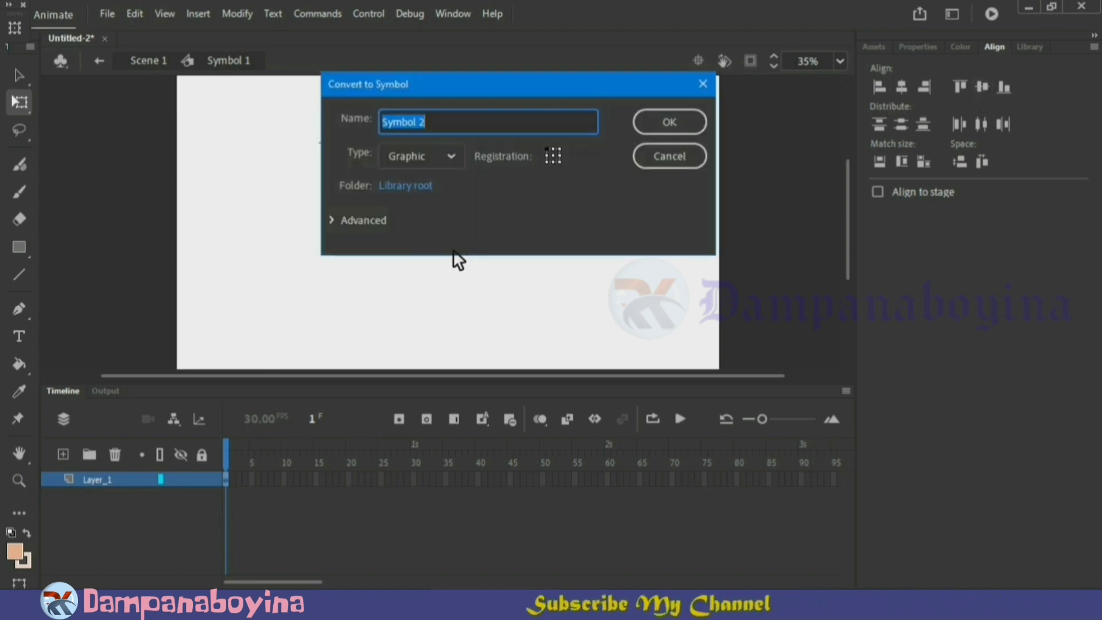
left_click(667, 125)
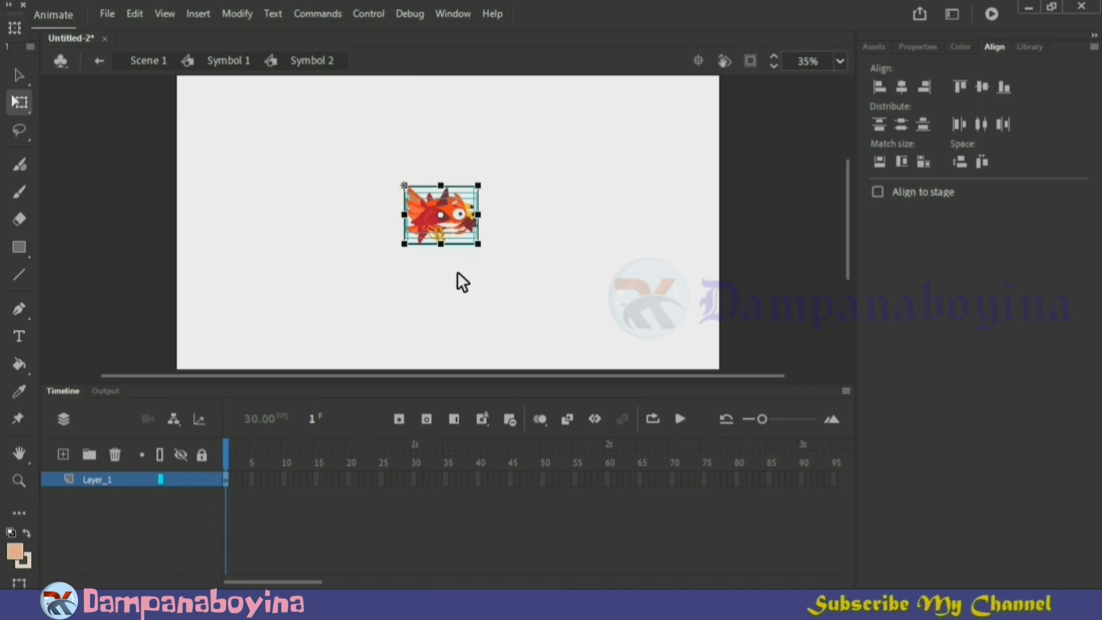
right_click(456, 233)
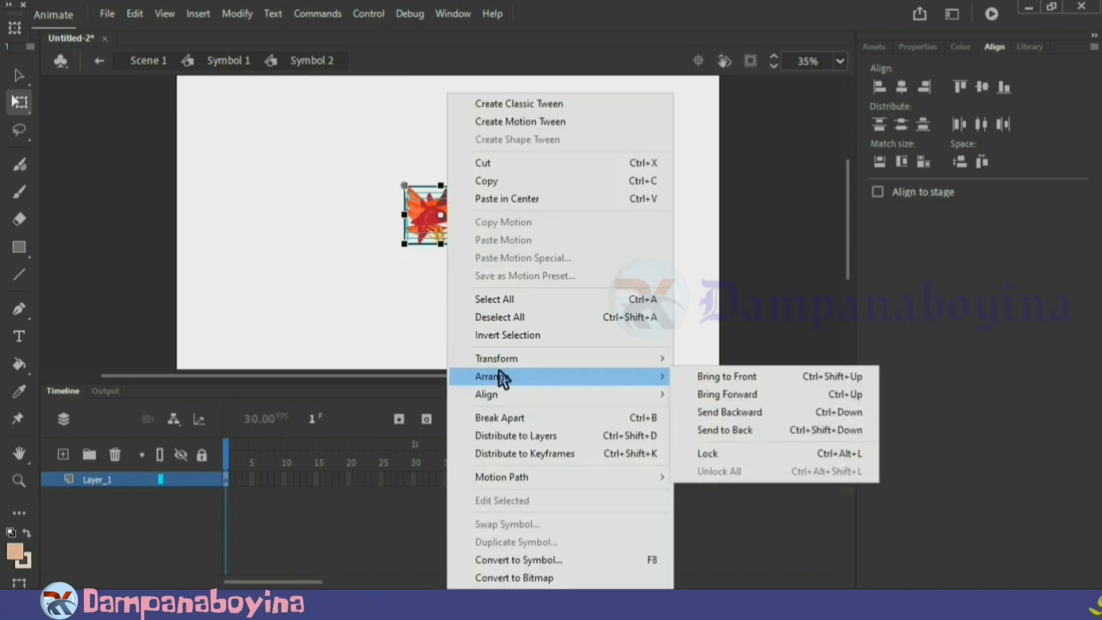
left_click(567, 453)
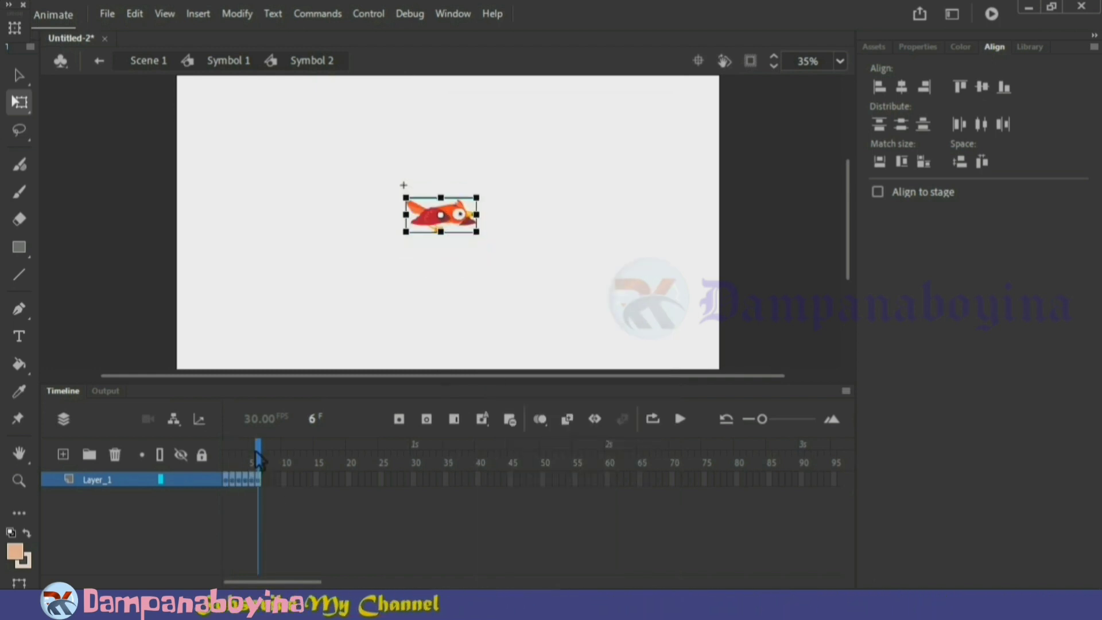
Play the six-frame wing-flap sequence repeatedly on the timeline to check the motion
mouse_move(264, 448)
left_mouse_down()
mouse_move(226, 451)
mouse_move(265, 457)
left_mouse_up()
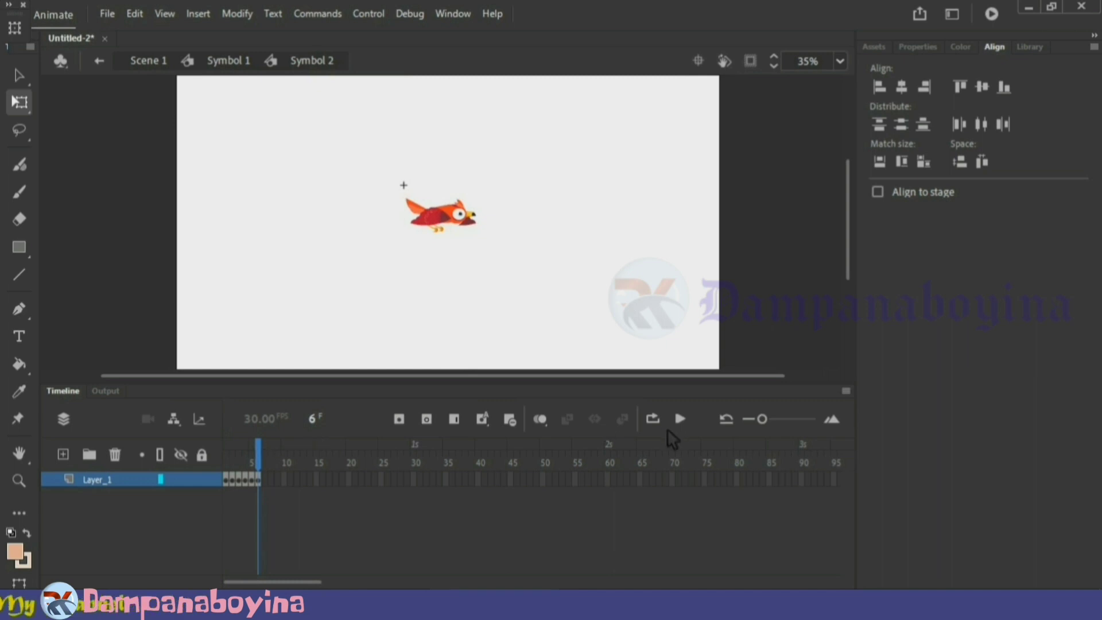
left_click(680, 422)
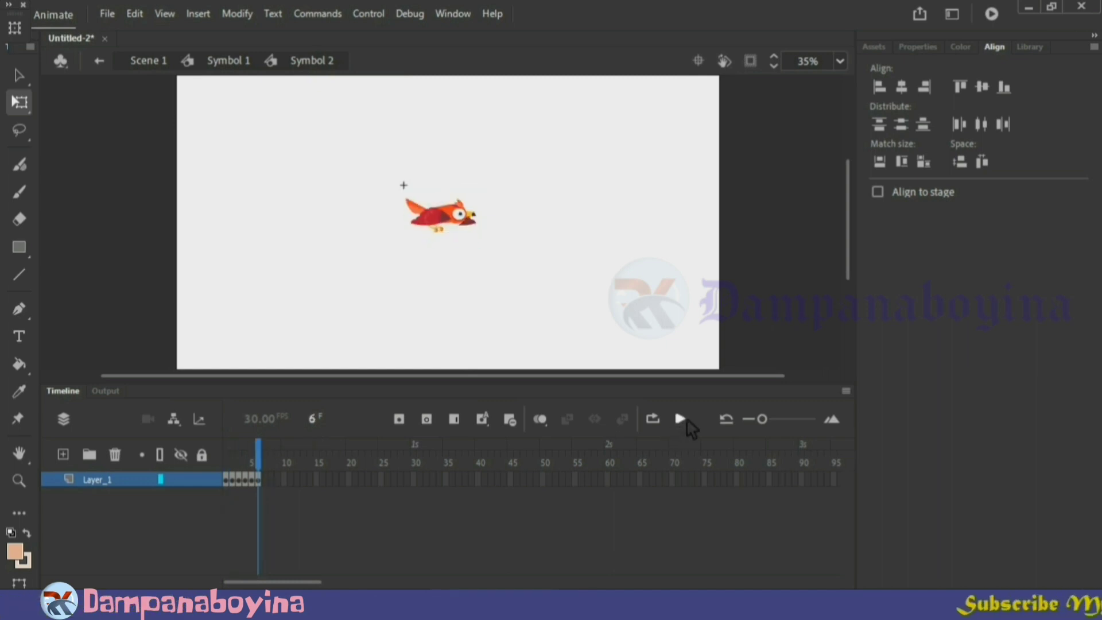
left_click(683, 424)
left_click(687, 423)
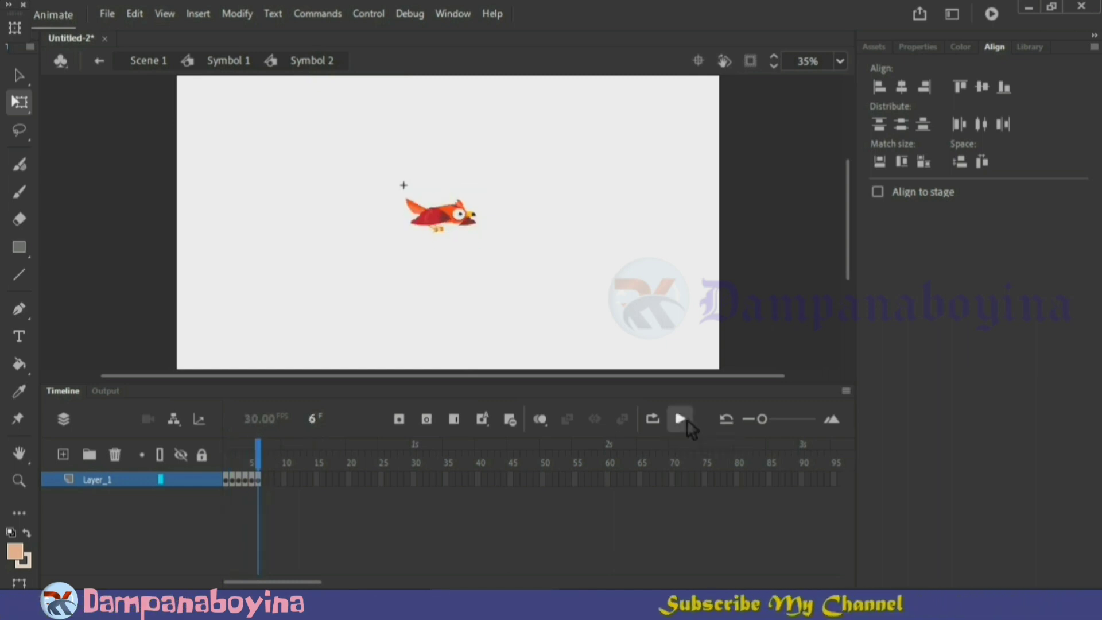
left_click(687, 422)
left_click(688, 423)
left_click(687, 423)
left_click(687, 423)
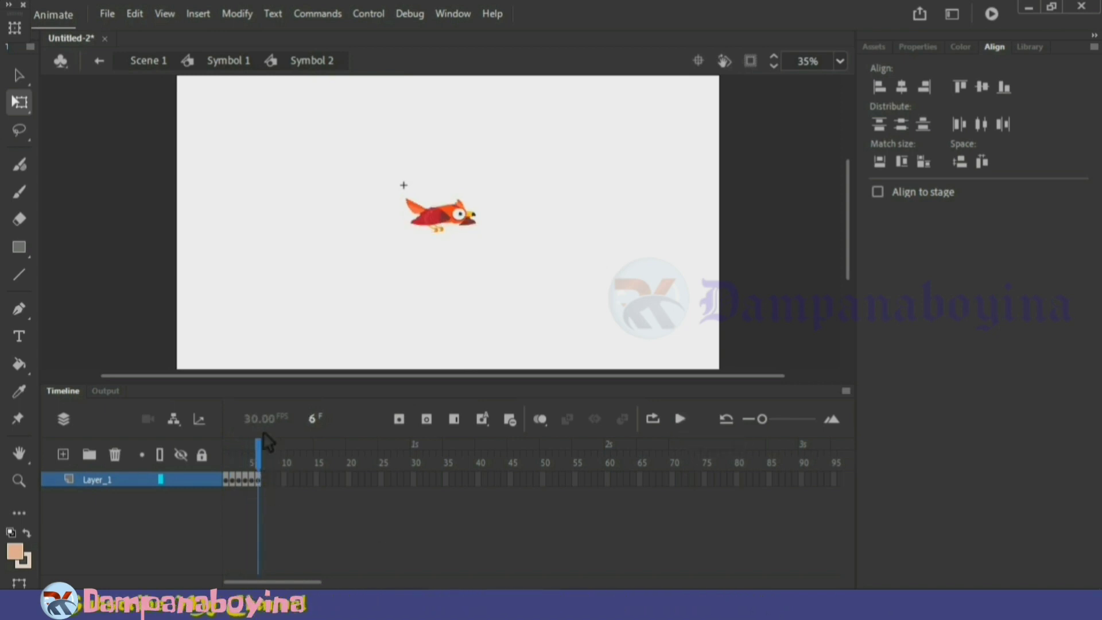
Turn on Loop Playback and preview the bird's flapping as a continuous cycle
left_click(370, 14)
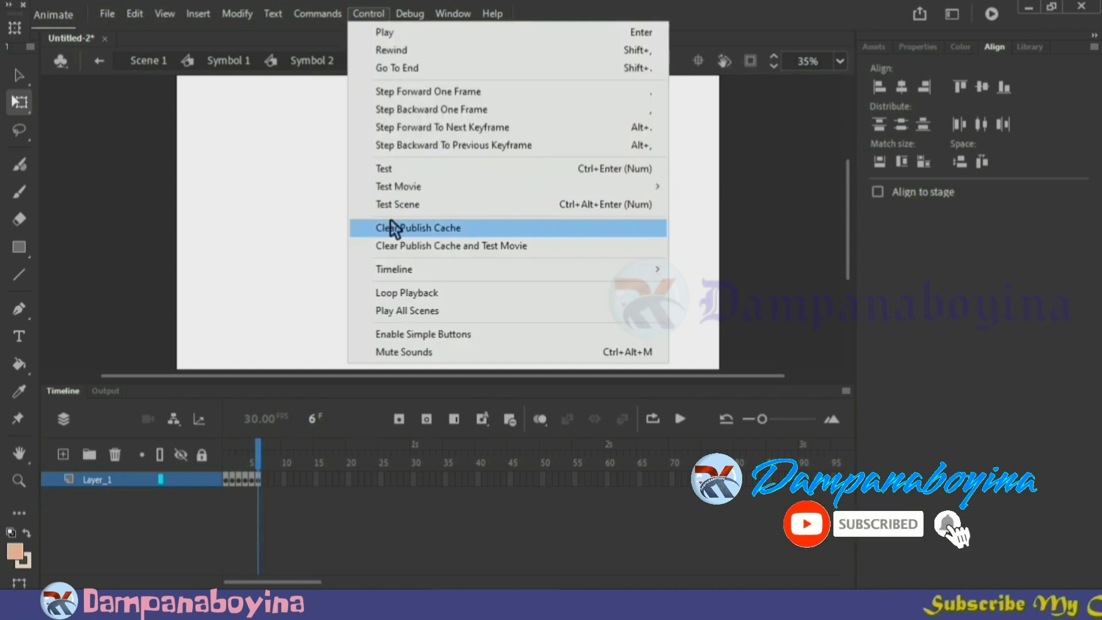
left_click(414, 291)
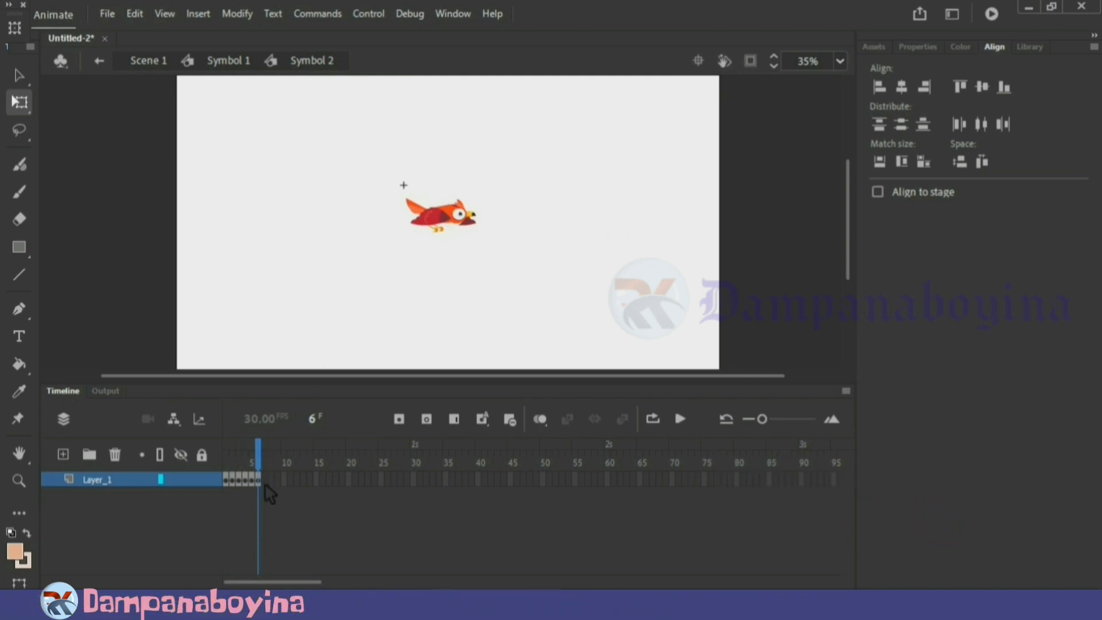
key("Return")
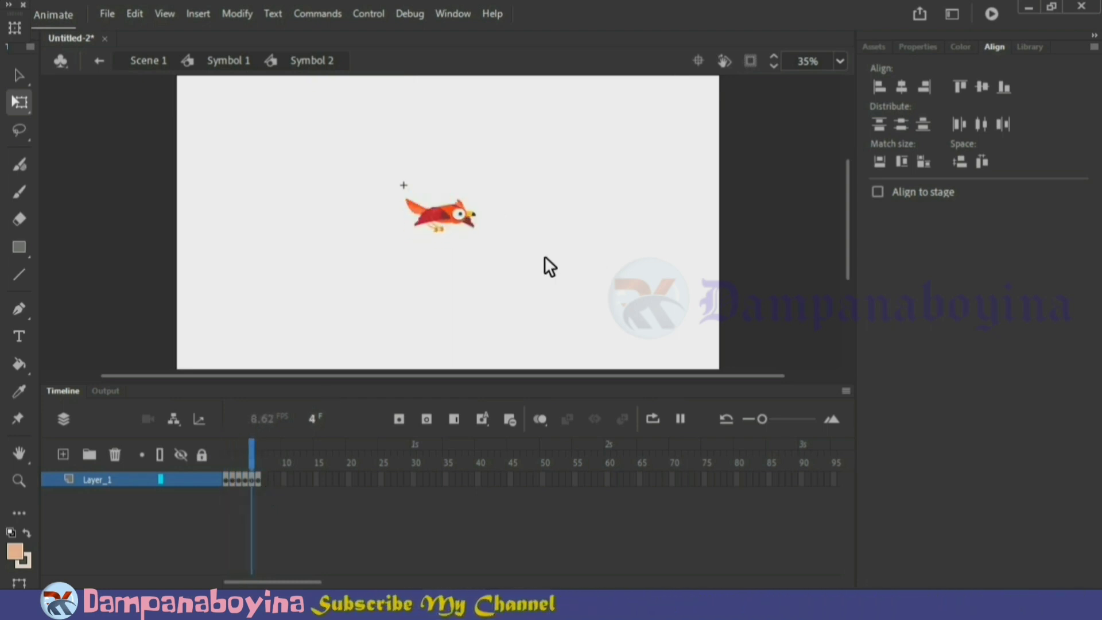
key("Return")
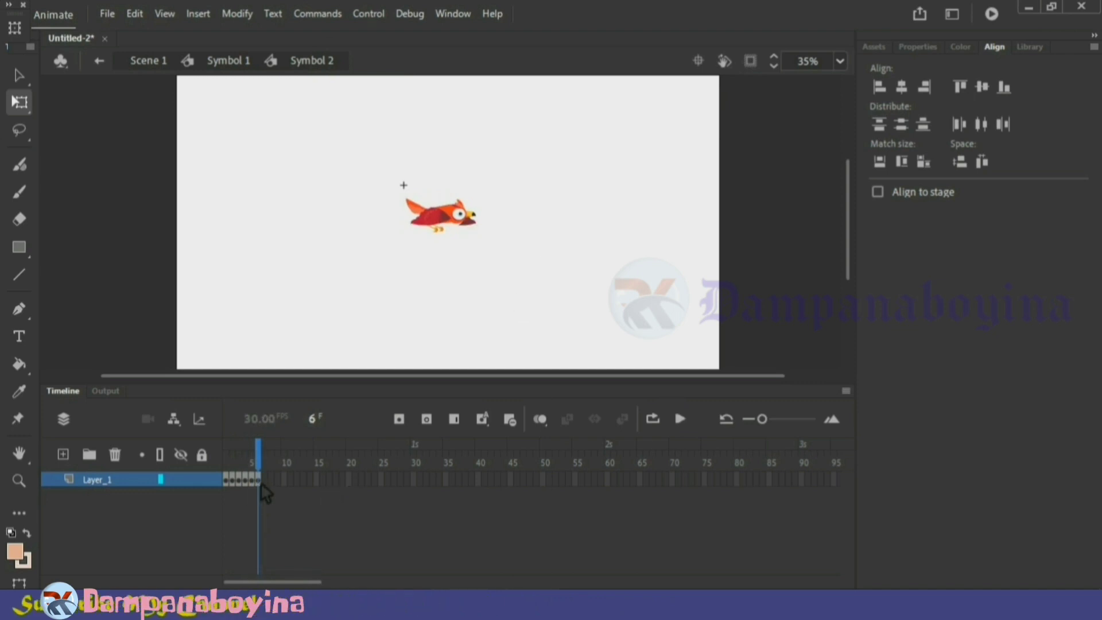
Stretch the six bird keyframes to span frames 1 to 12 and preview the slower flapping
left_click_drag(261, 484, 232, 481)
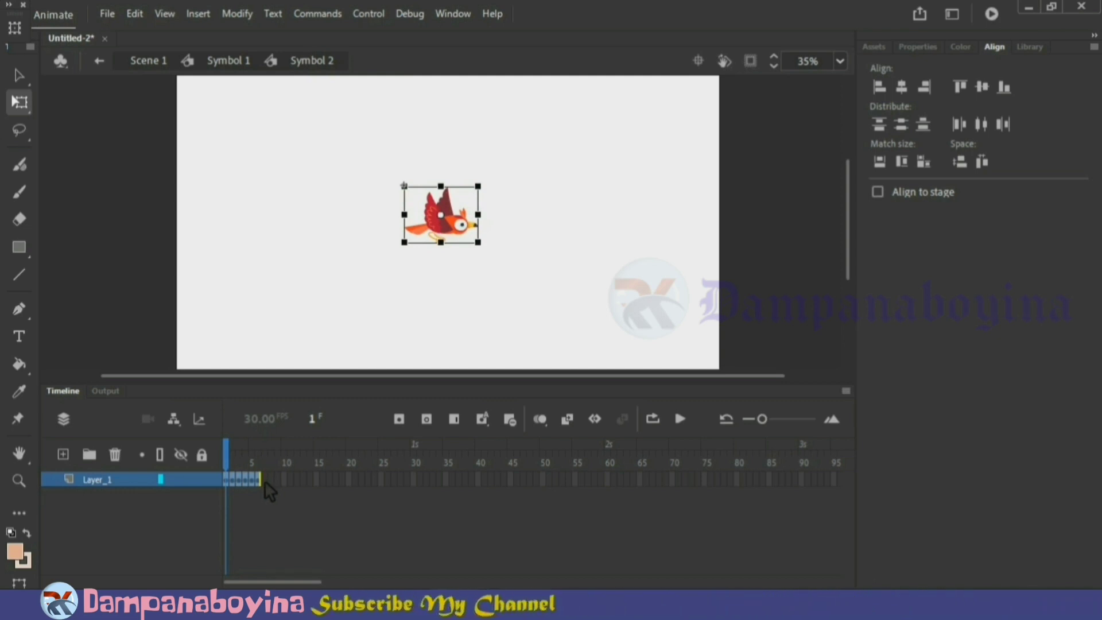
left_click(263, 461)
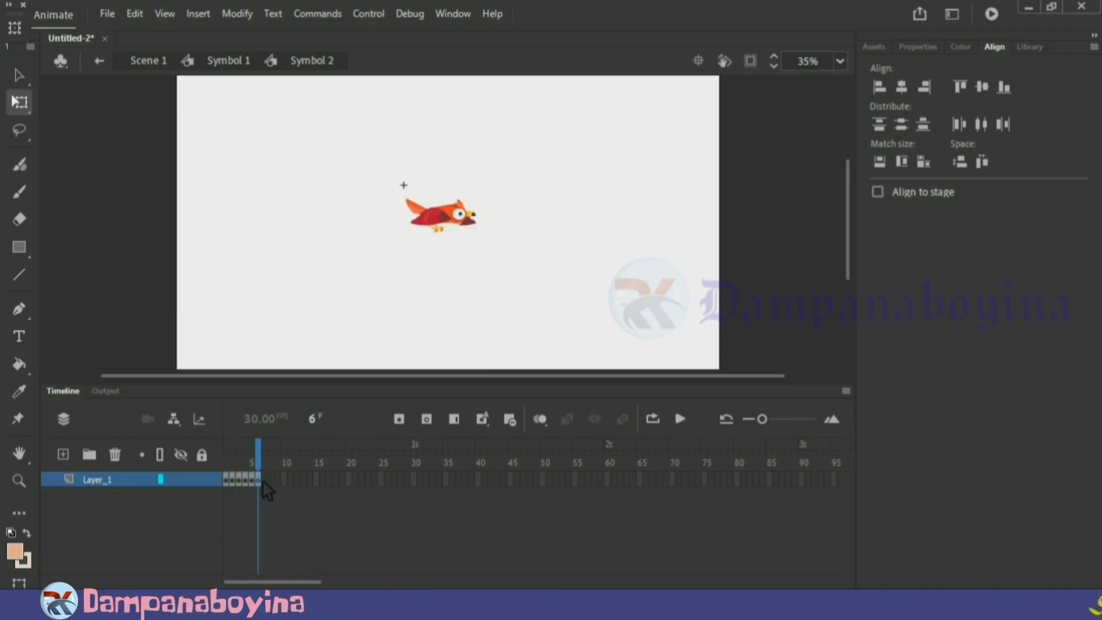
left_click_drag(262, 480, 227, 481)
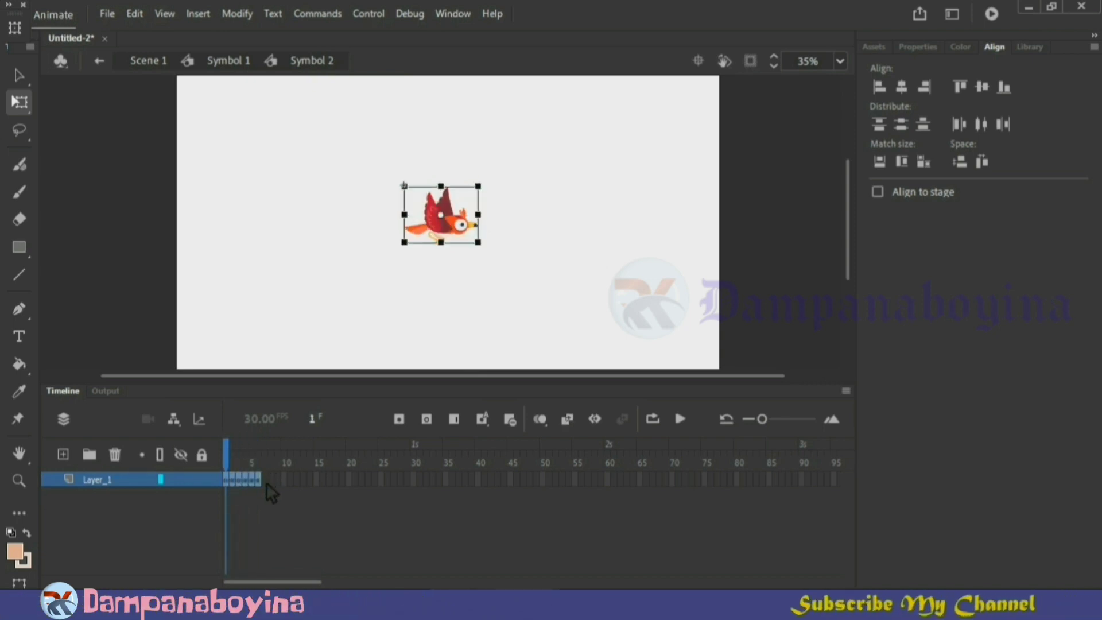
left_click_drag(265, 482, 304, 483)
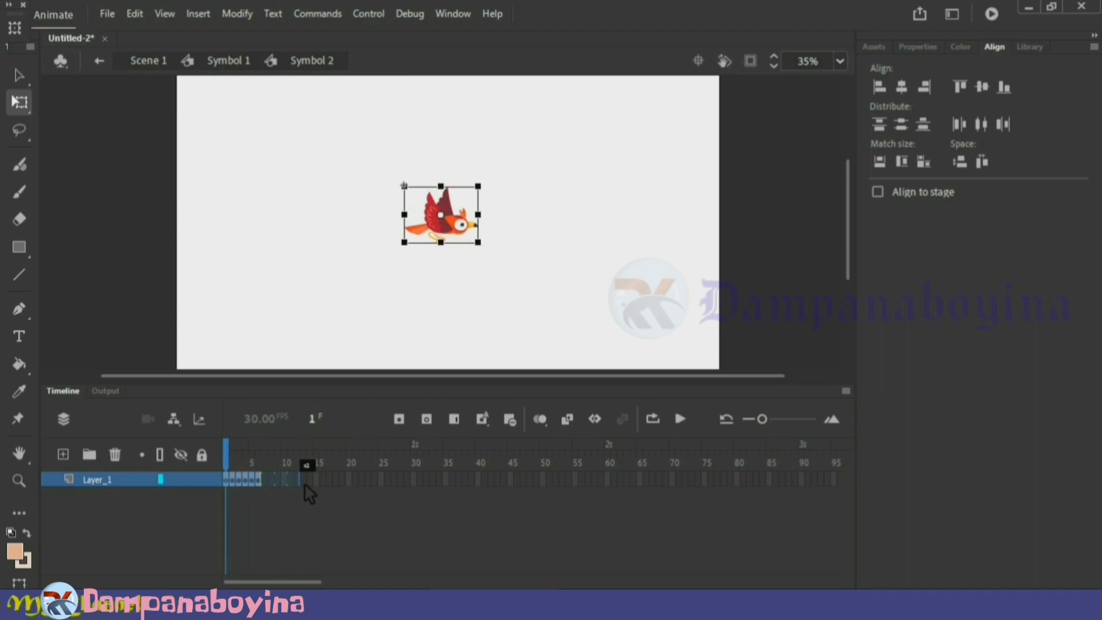
left_click_drag(304, 483, 304, 483)
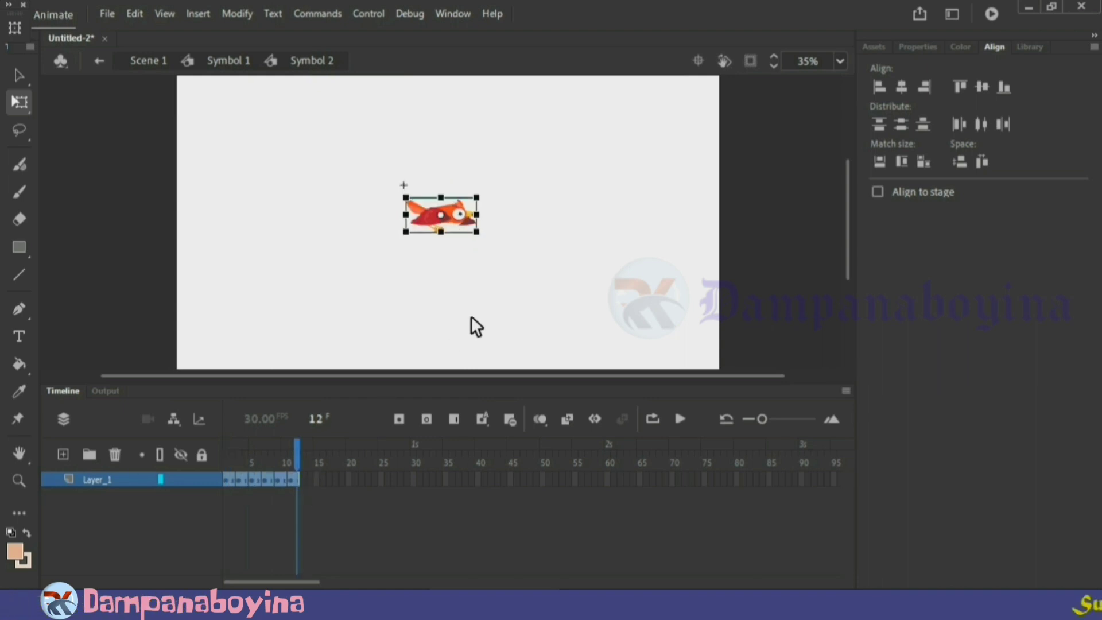
key("Return")
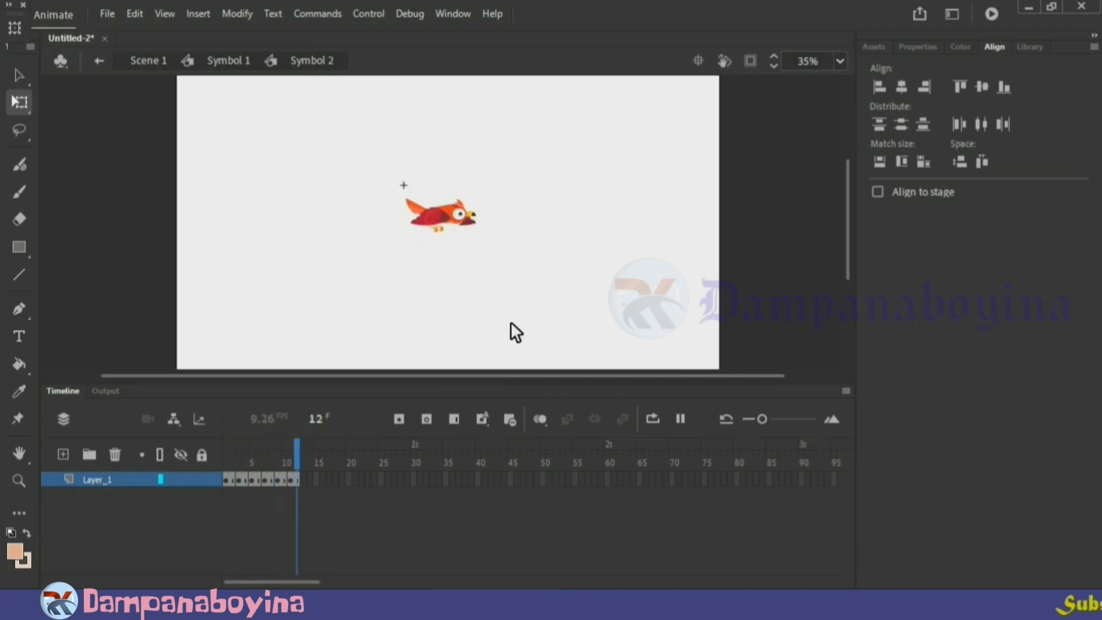
key("Return")
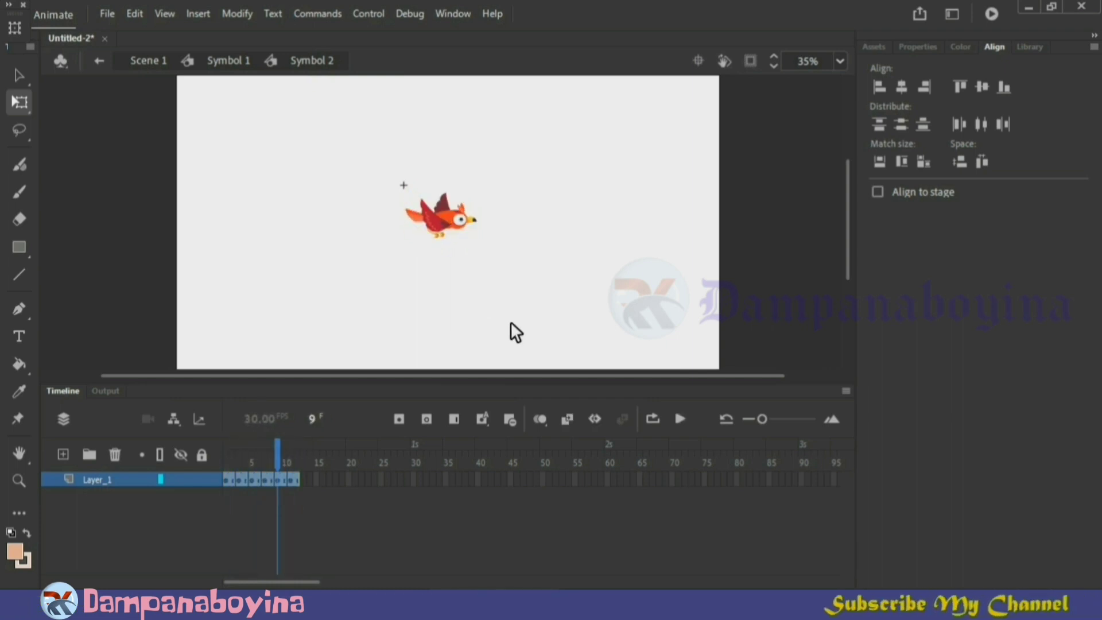
Leave the nested symbol to return to Symbol 1 and select the bird there
double_click(534, 304)
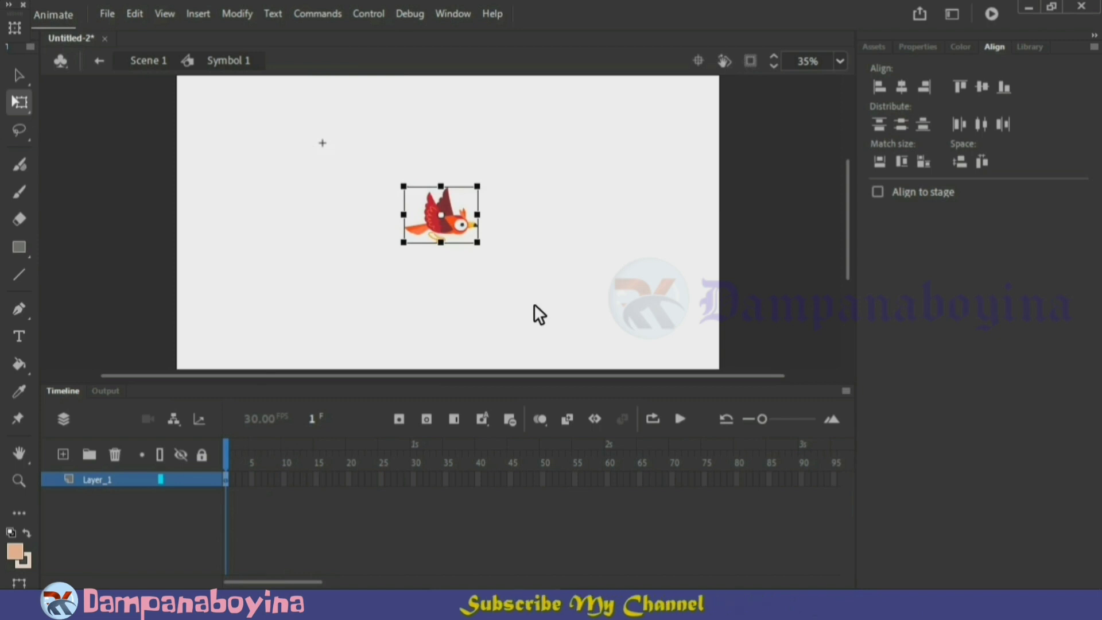
left_click(498, 301)
left_click(466, 240)
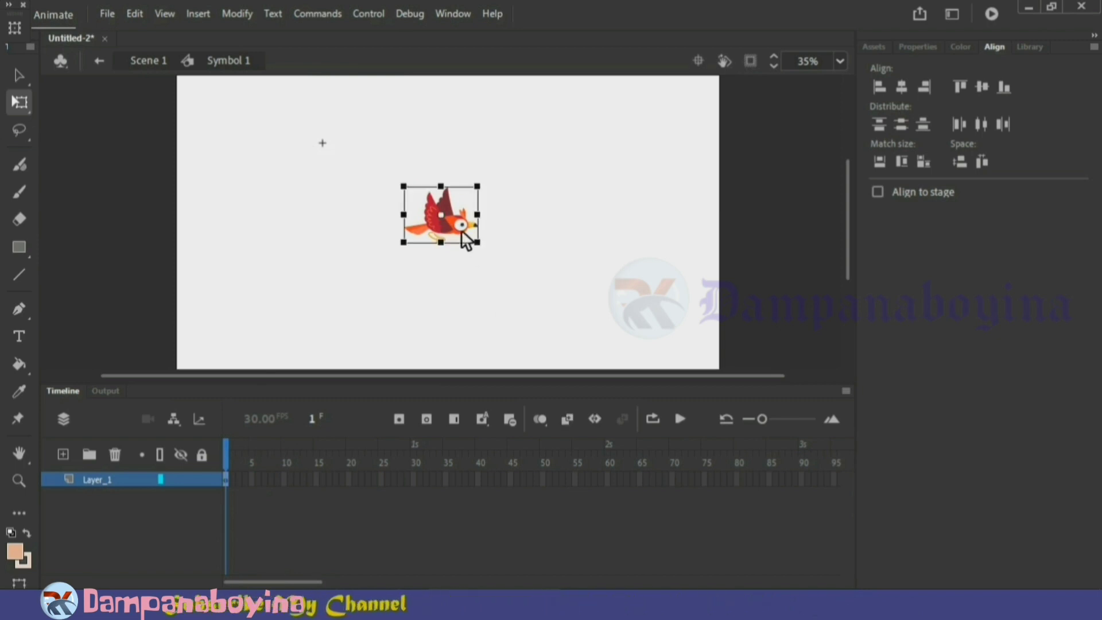
Duplicate the bird inside Symbol 1 and spread the copies over the stage to form a flock of six
left_click_drag(461, 232, 512, 184)
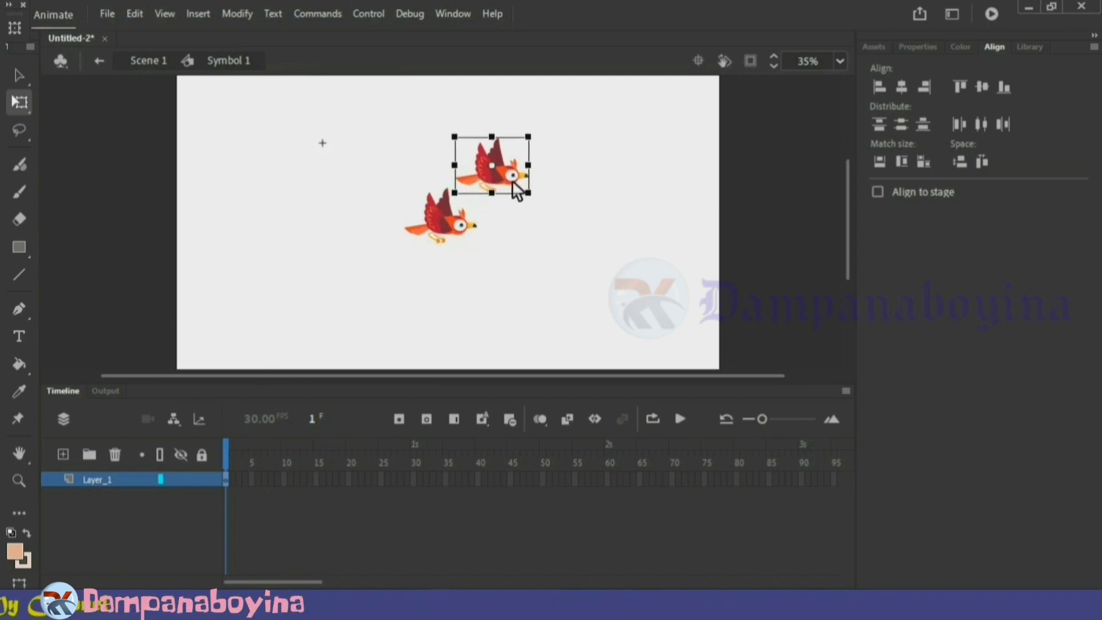
left_click_drag(455, 227, 301, 188)
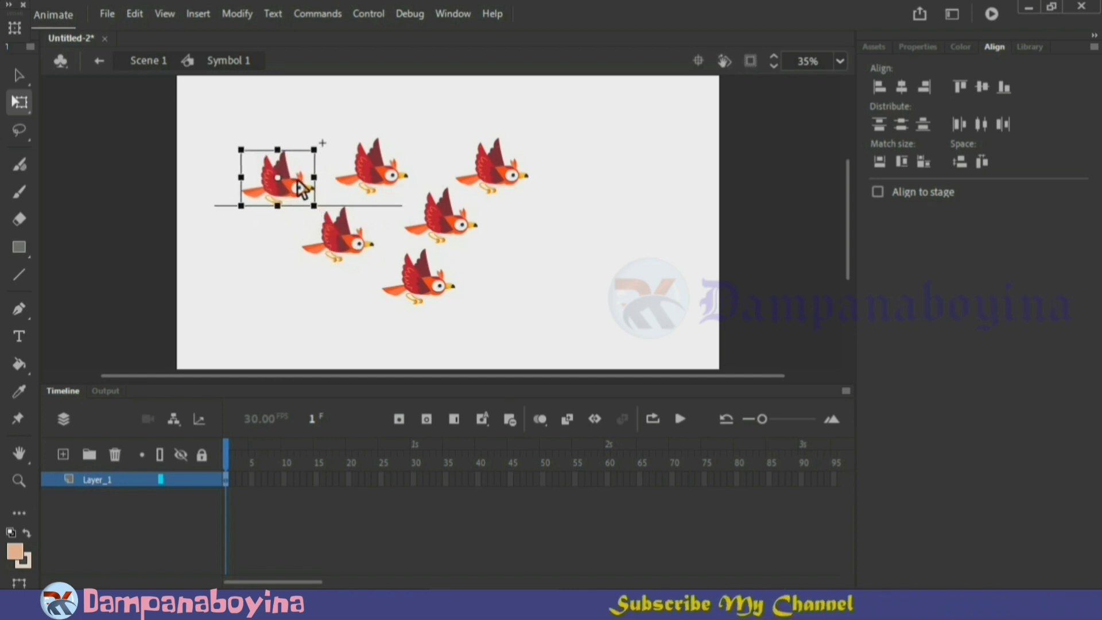
left_click(302, 290)
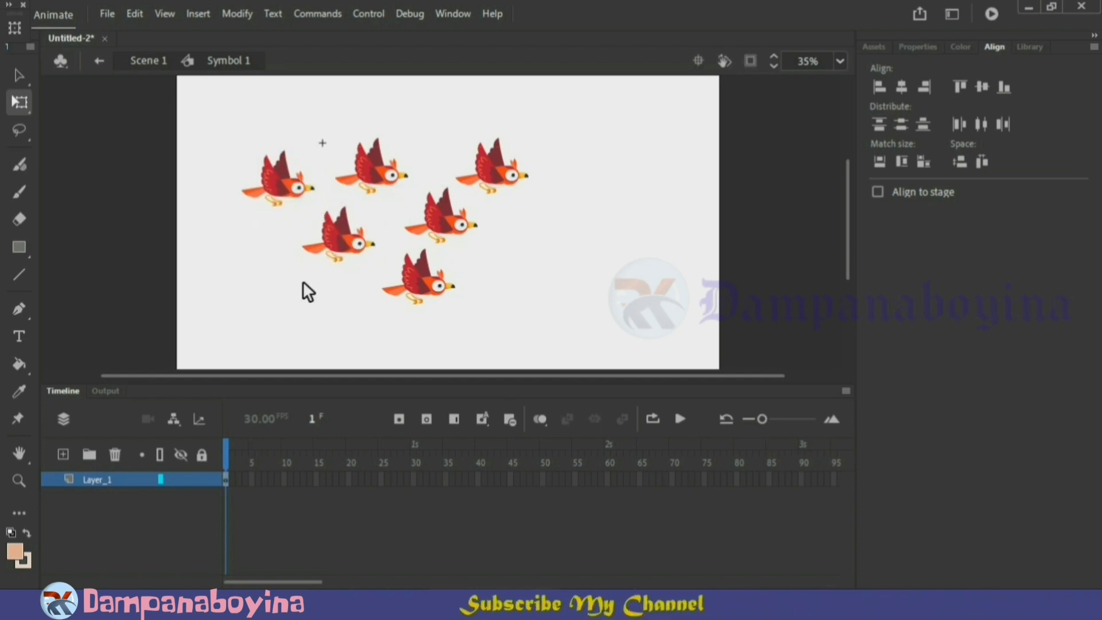
Open the lowest bird's nested symbol, examine its last frame at frame 12, and return to Symbol 1
left_click(427, 289)
double_click(427, 289)
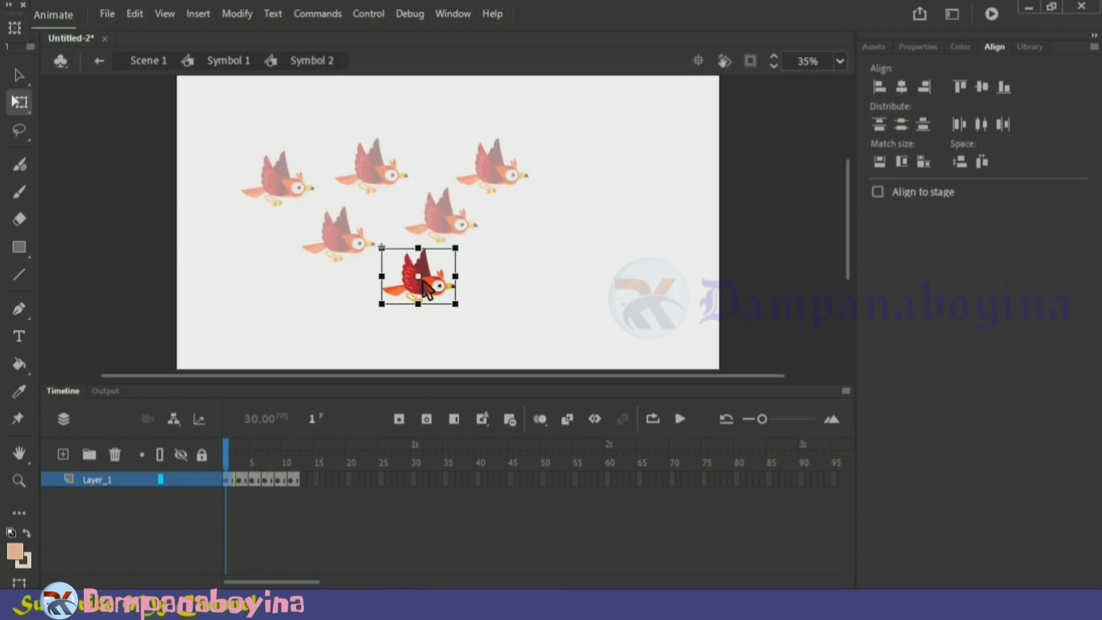
left_click(302, 459)
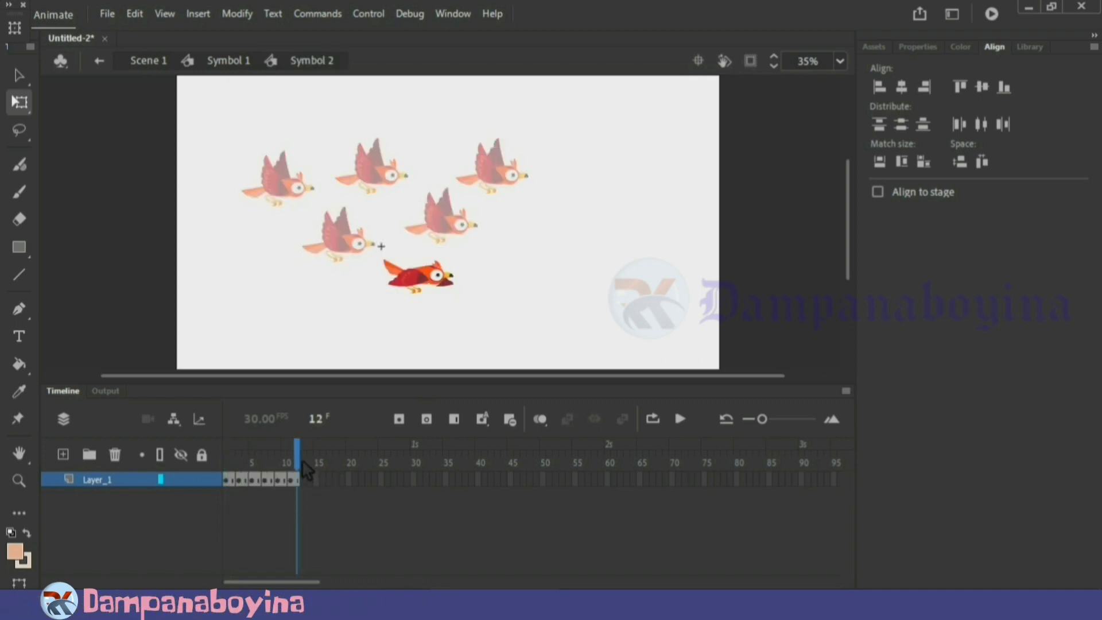
double_click(467, 291)
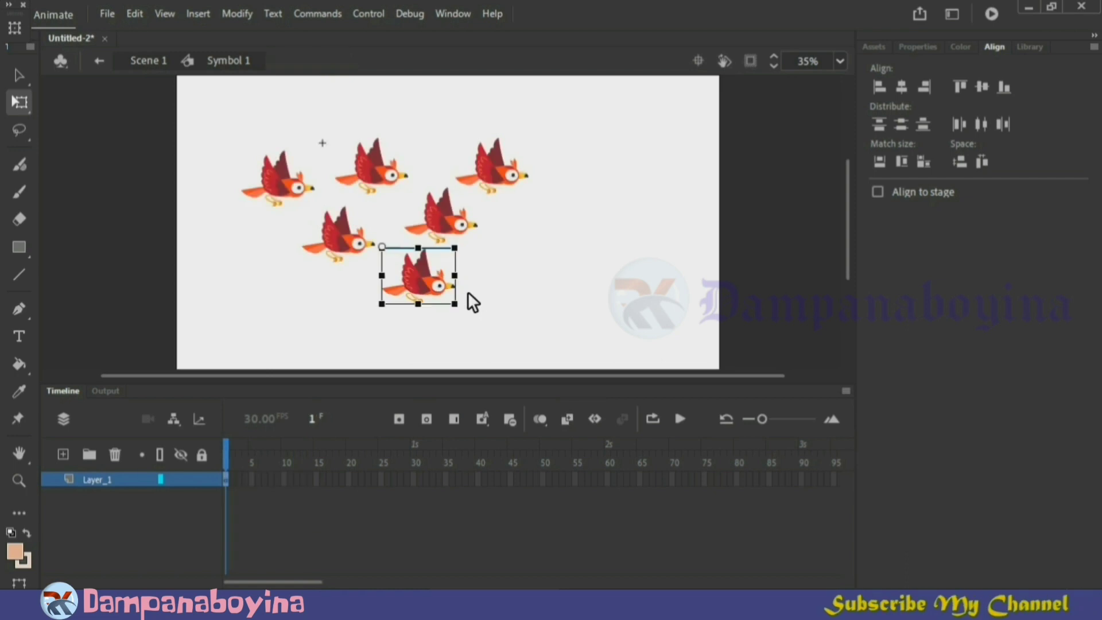
Extend Symbol 1's layer by inserting frames up to frame 12 and preview the flock's flapping
left_click(308, 477)
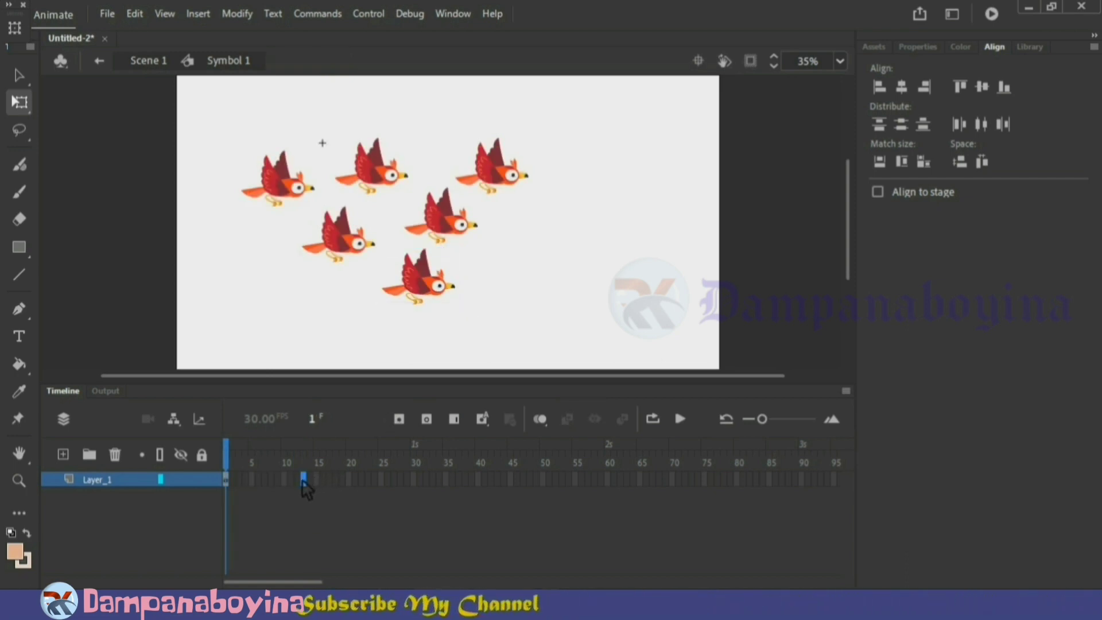
left_click(301, 478)
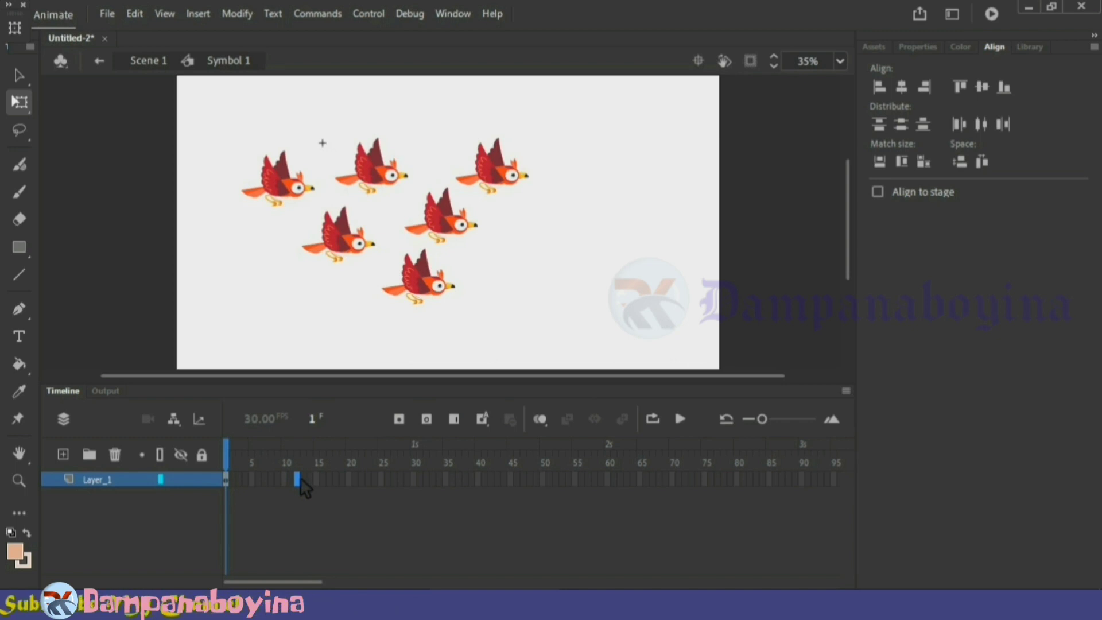
right_click(300, 477)
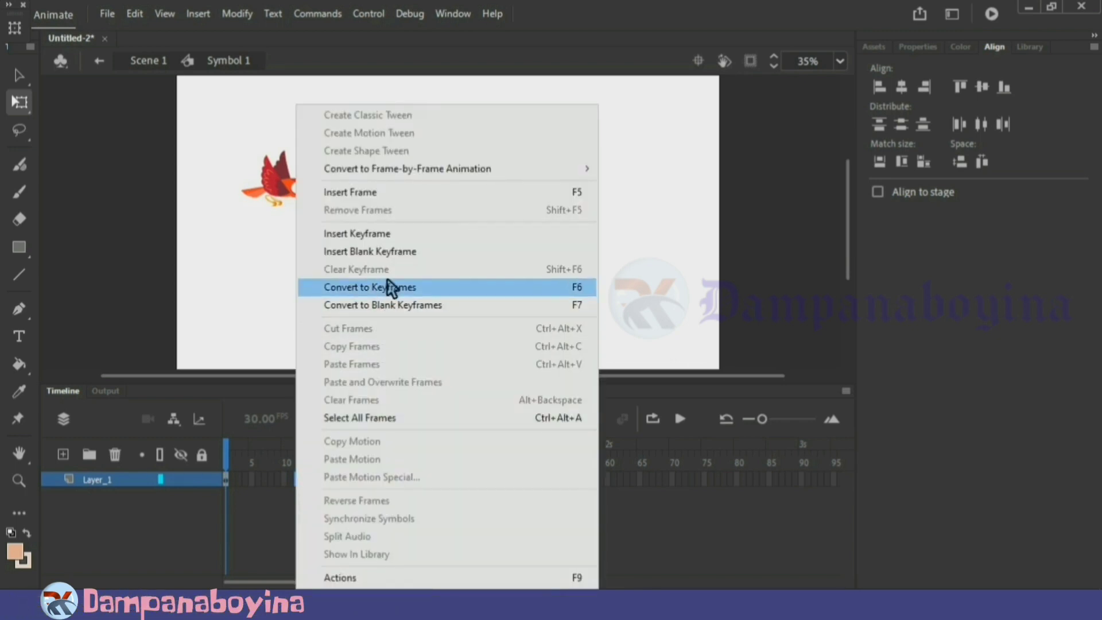
left_click(407, 191)
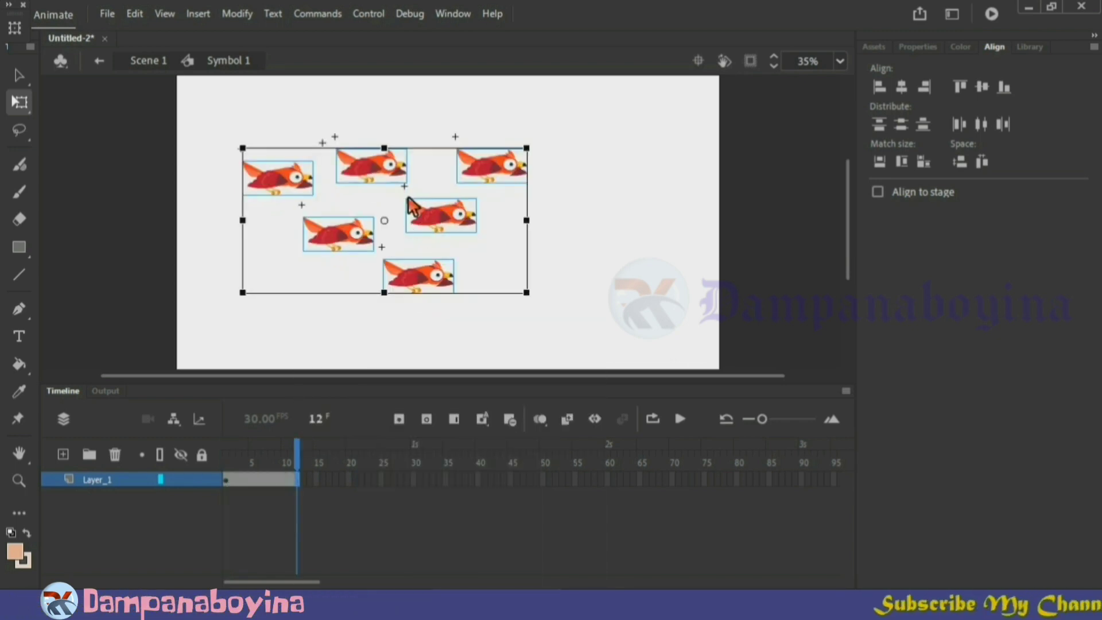
left_click(407, 325)
key("Return")
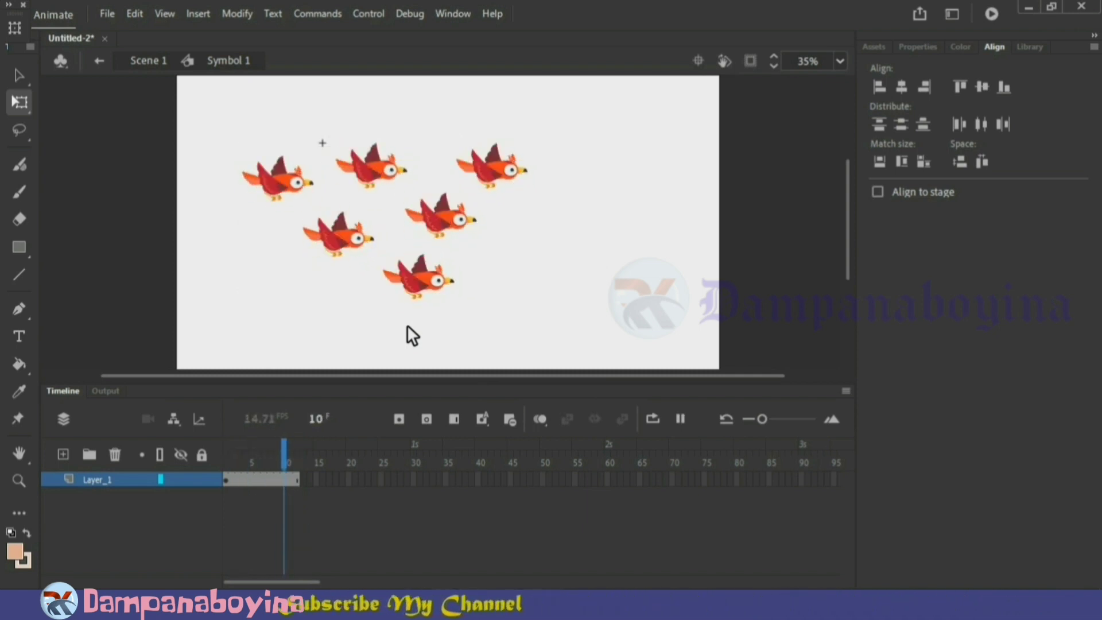
key("Return")
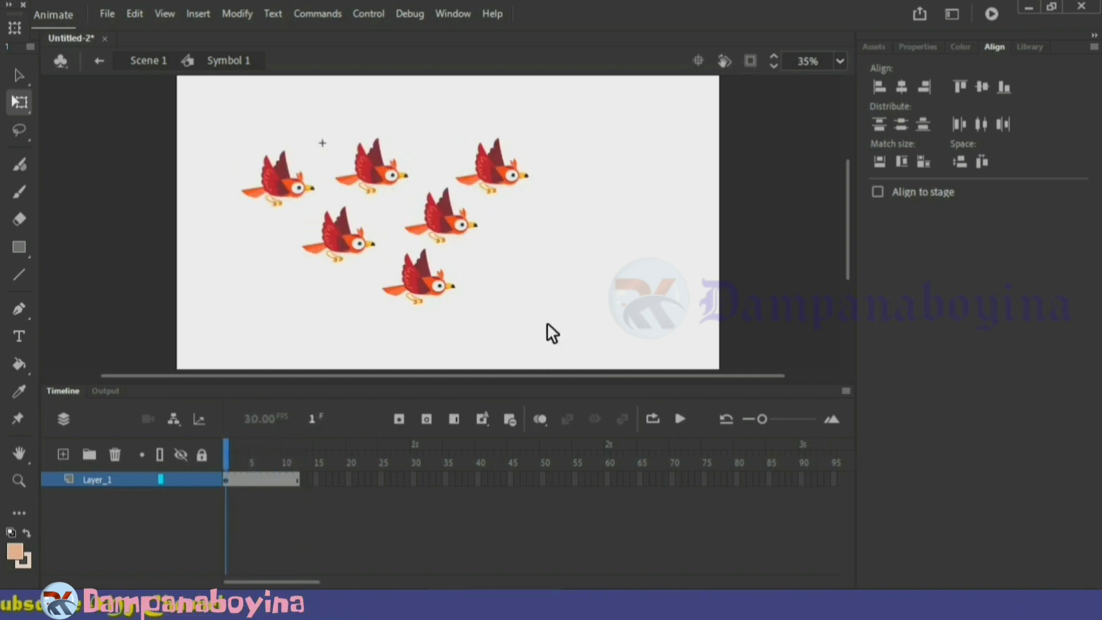
Select all six birds and distribute them to separate layers
left_click_drag(546, 323, 260, 133)
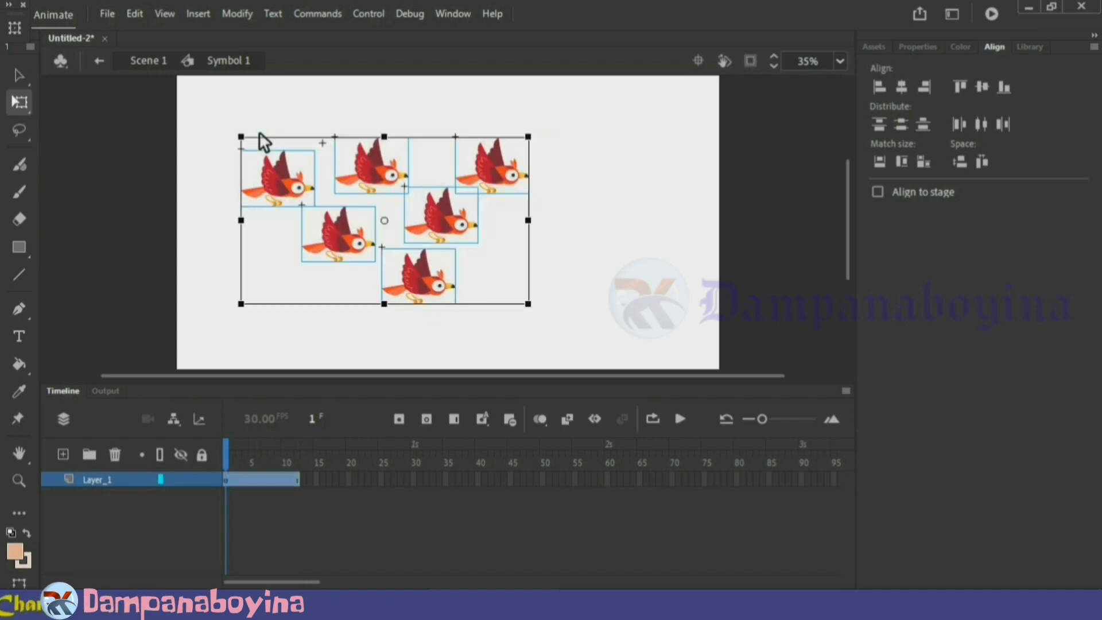
right_click(308, 181)
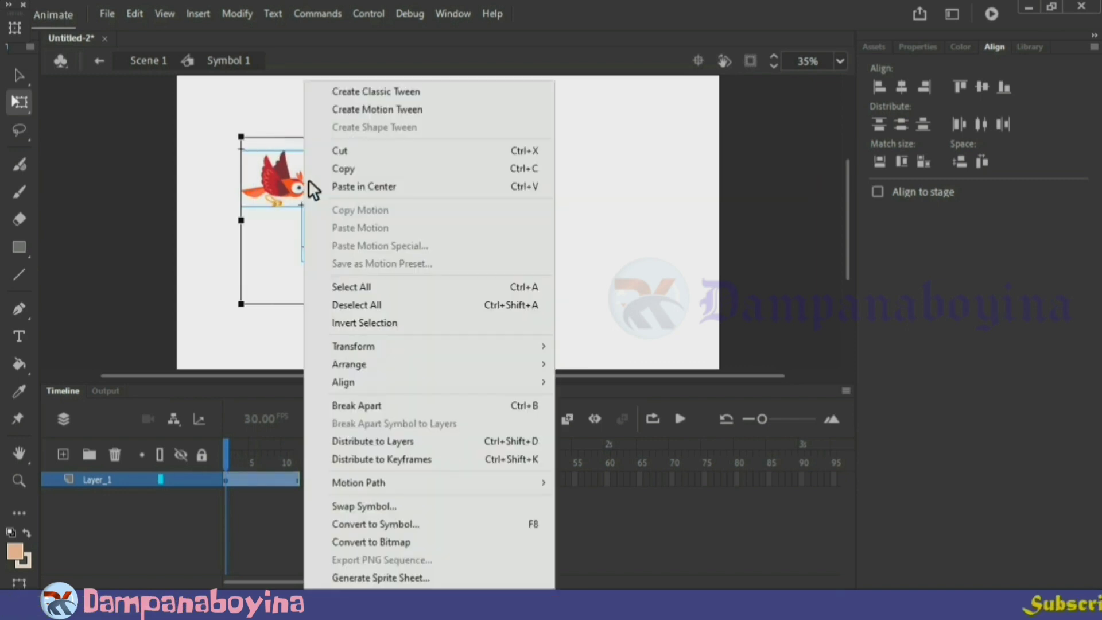
left_click(386, 441)
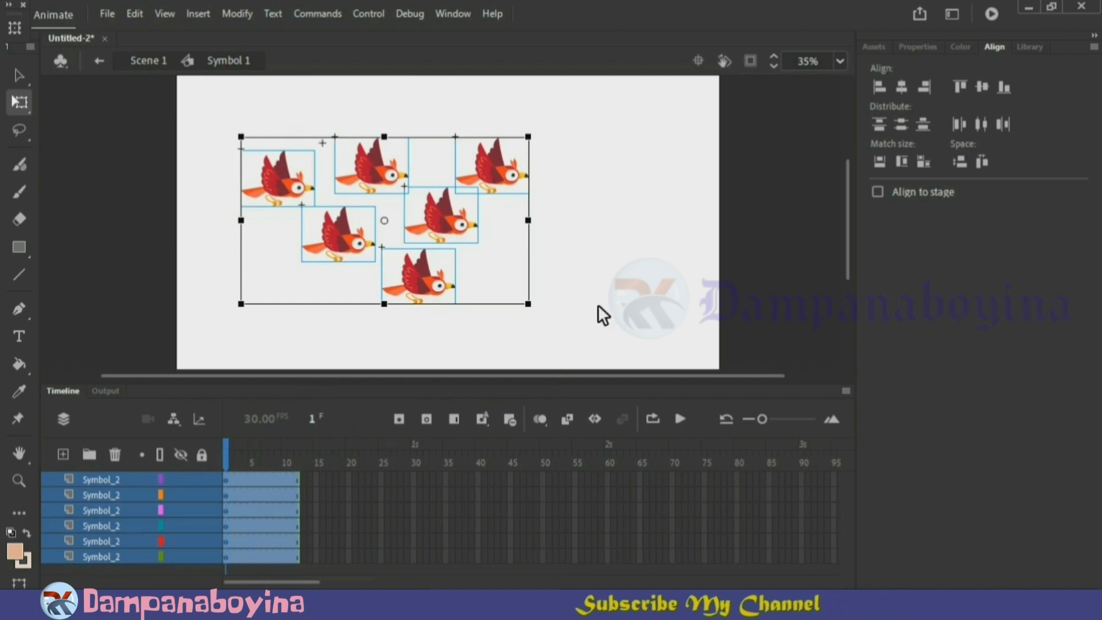
left_click(641, 288)
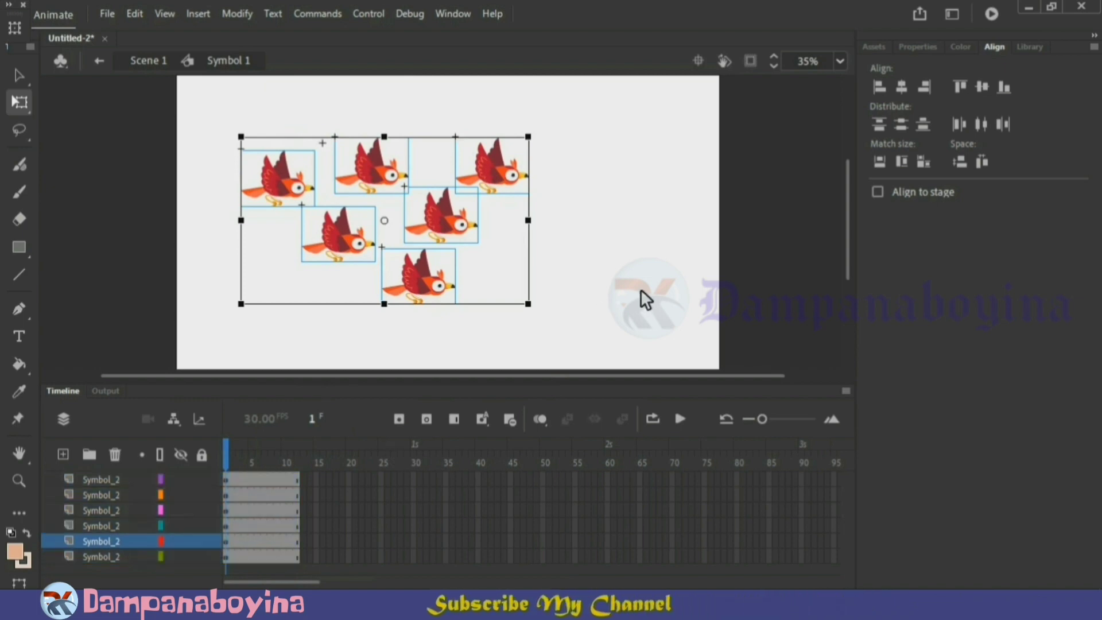
Select individual birds to check which layer each one is on, and play the flock animation
left_click(425, 291)
left_click(459, 227)
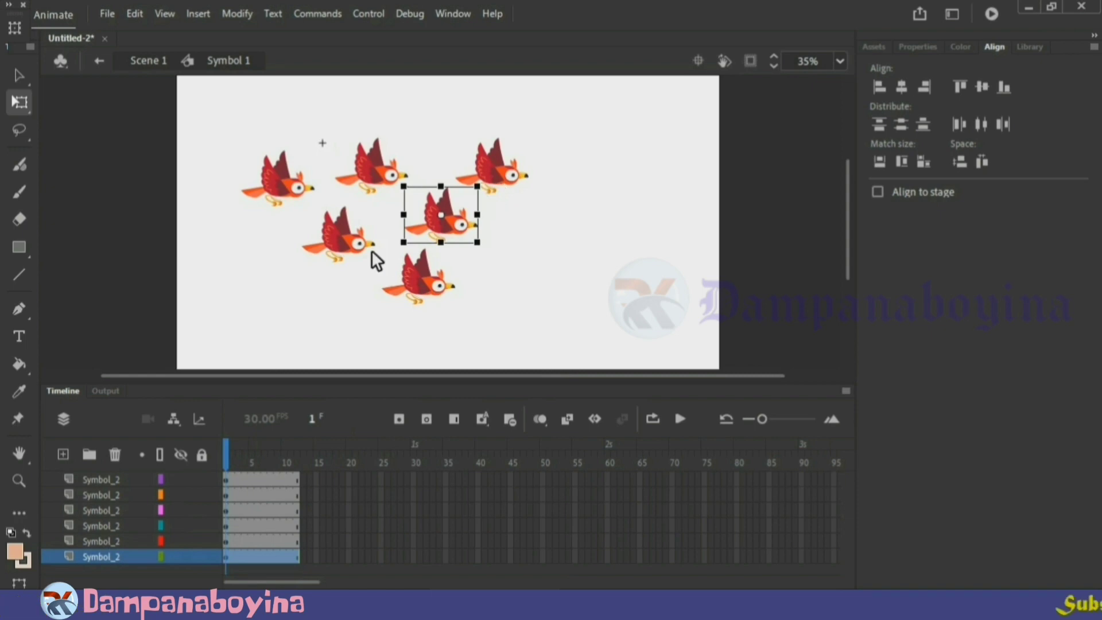
left_click(358, 258)
left_click(521, 301)
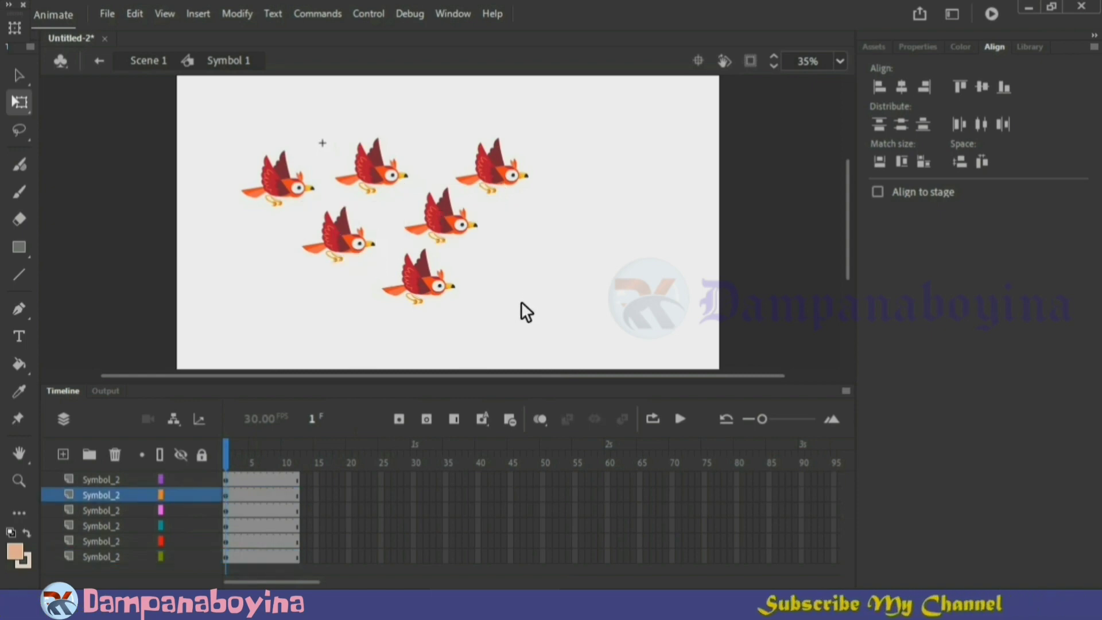
key("Return")
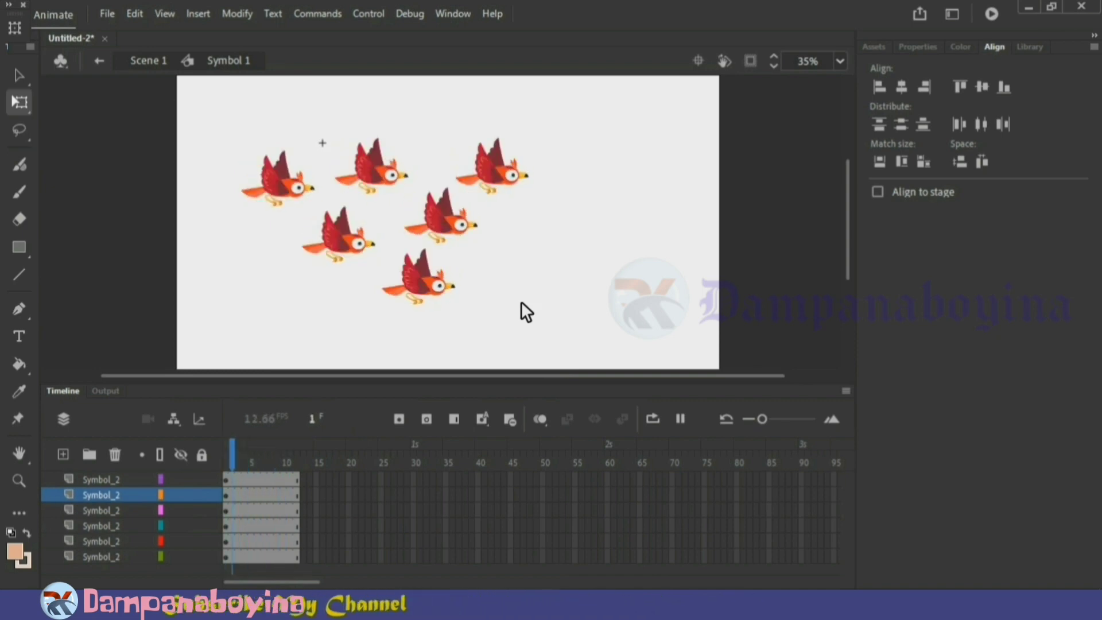
key("Return")
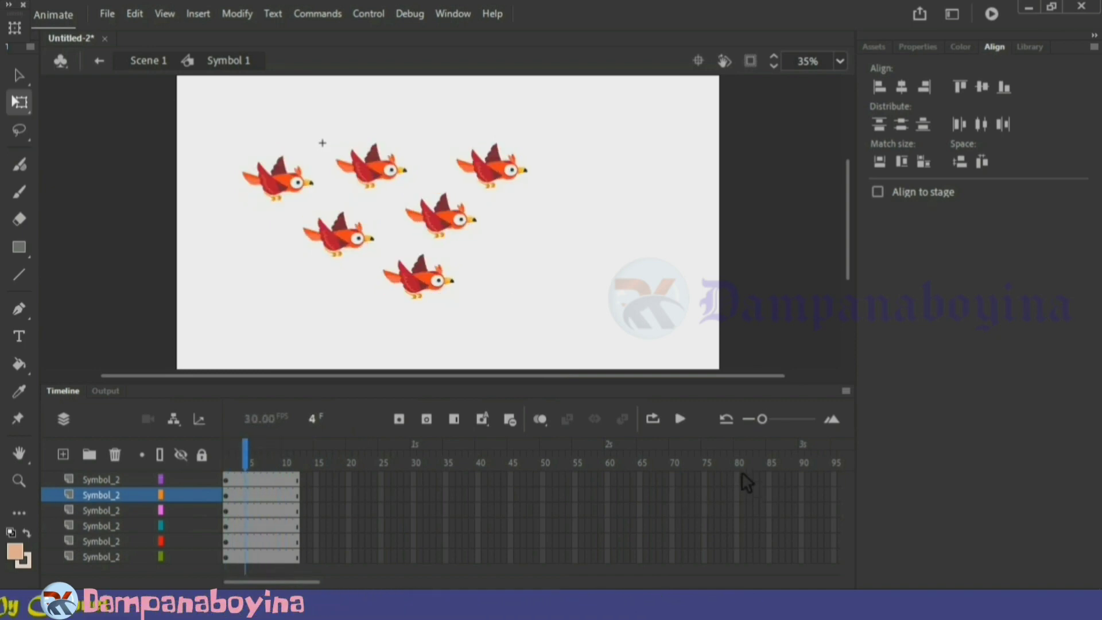
Insert frames up to frame 80 on all six bird layers and preview the longer animation
left_click_drag(741, 473, 741, 512)
left_click_drag(740, 558, 740, 561)
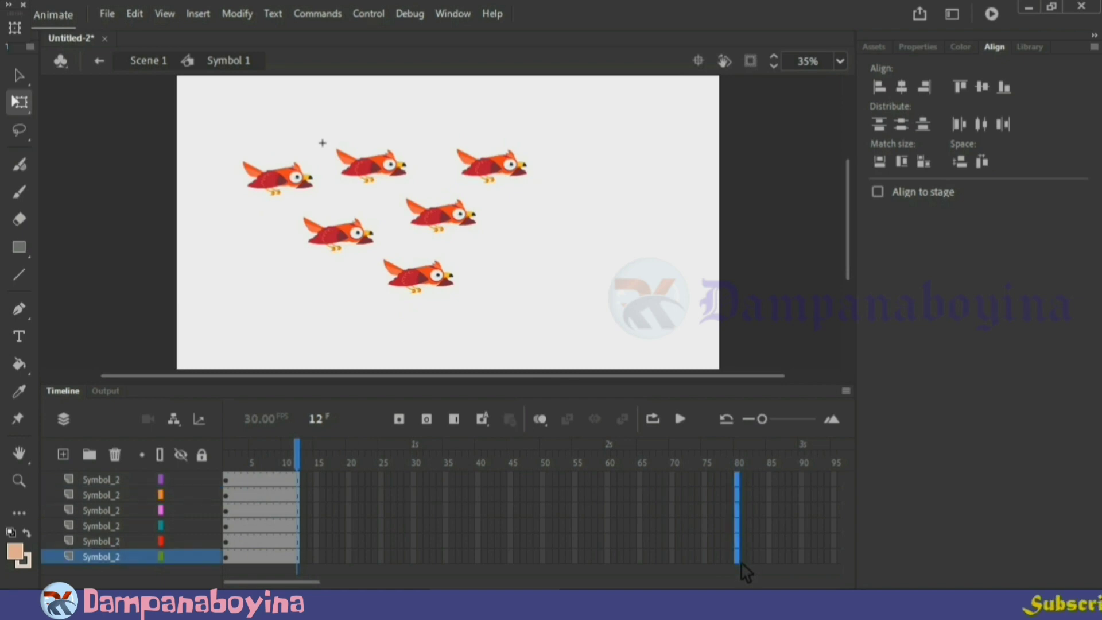
right_click(740, 553)
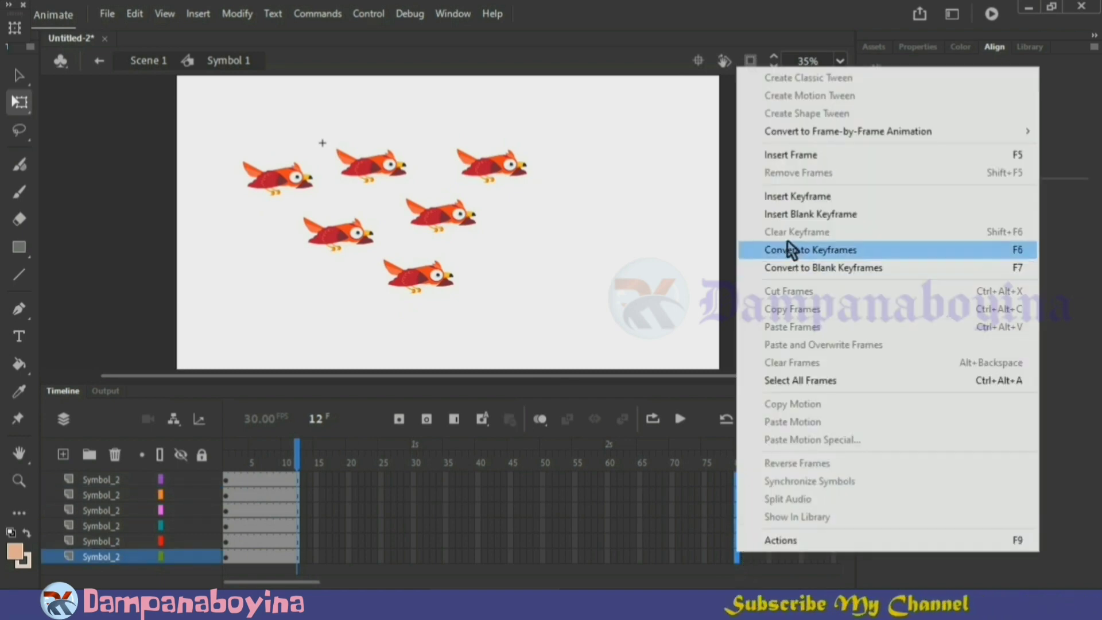
left_click(793, 155)
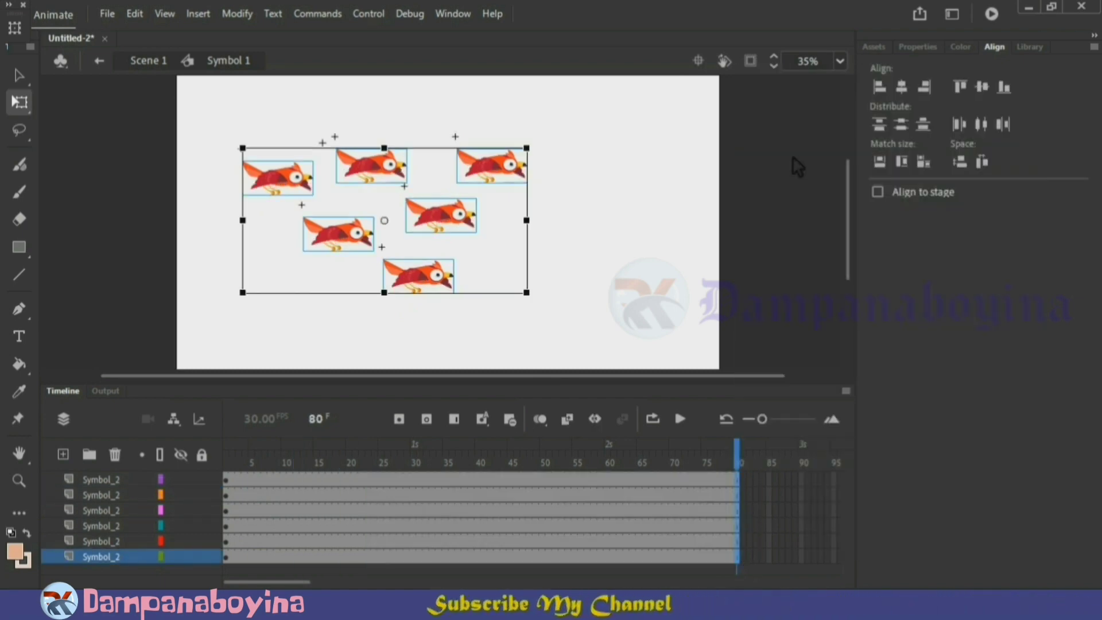
key("Return")
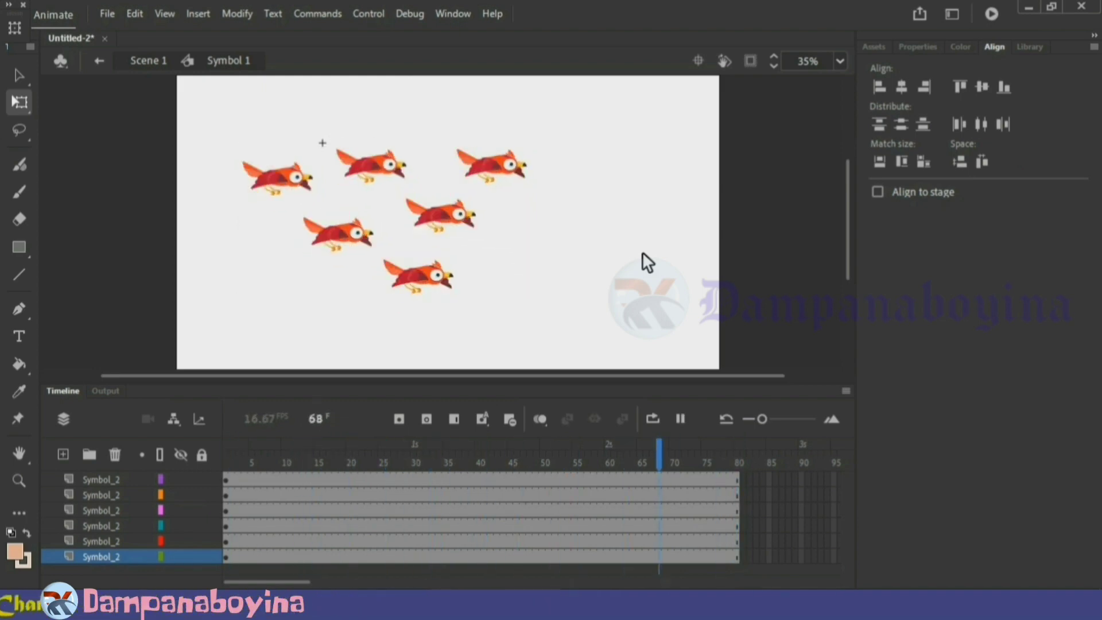
key("Return")
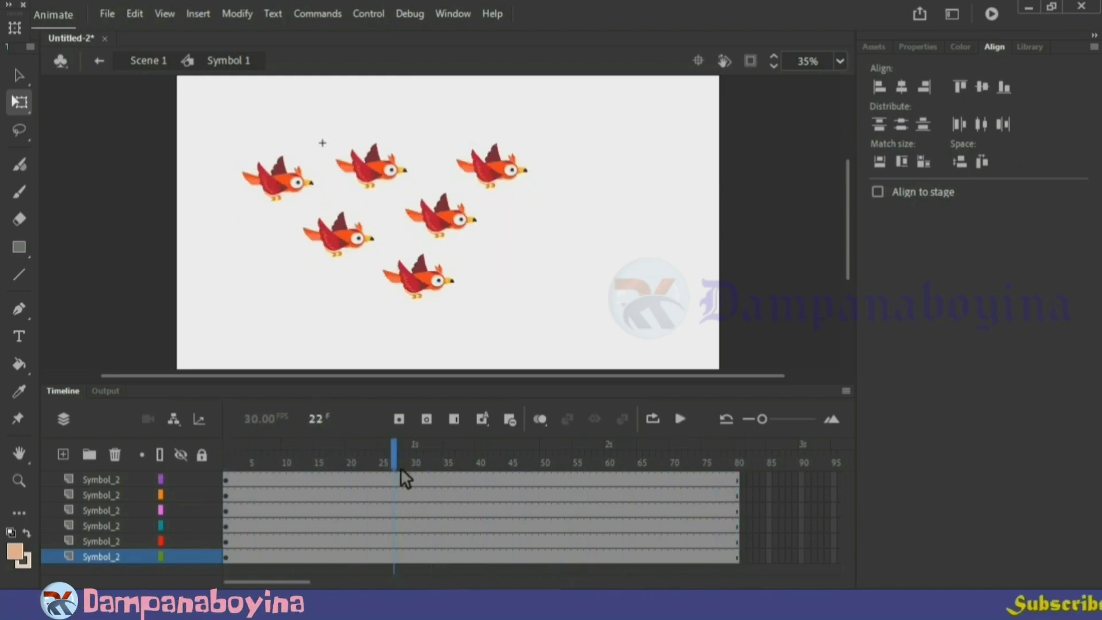
Insert keyframes at frame 80 on all six bird layers
left_click_drag(402, 470, 741, 454)
key("F6")
left_click(610, 317)
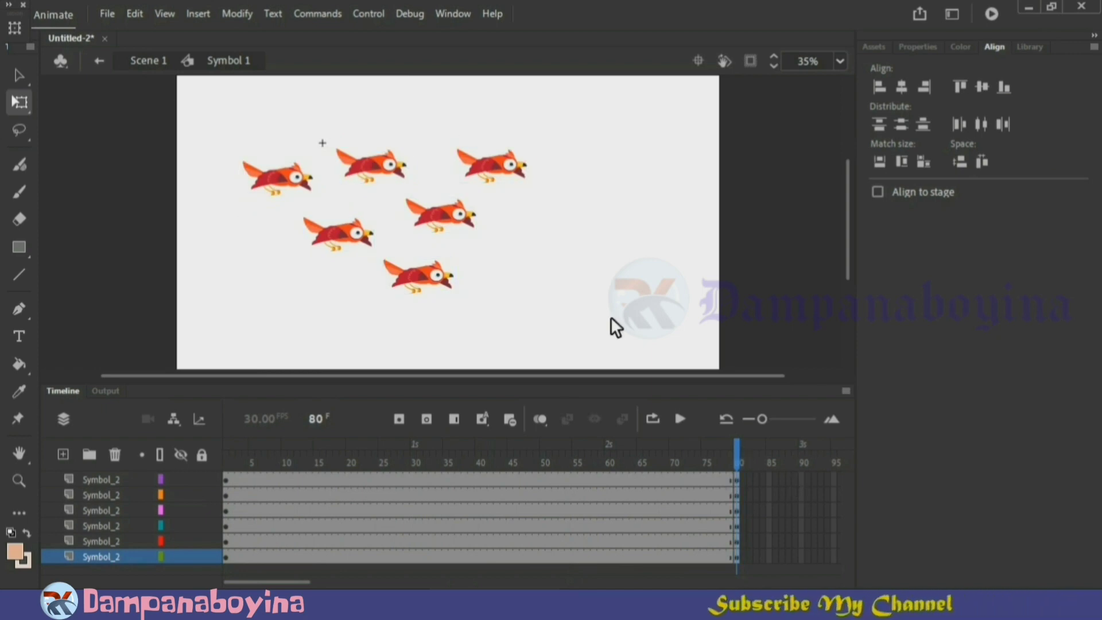
Nudge the lower-left bird straight to the right at frame 80
left_click_drag(363, 249, 394, 248)
key("ctrl+z")
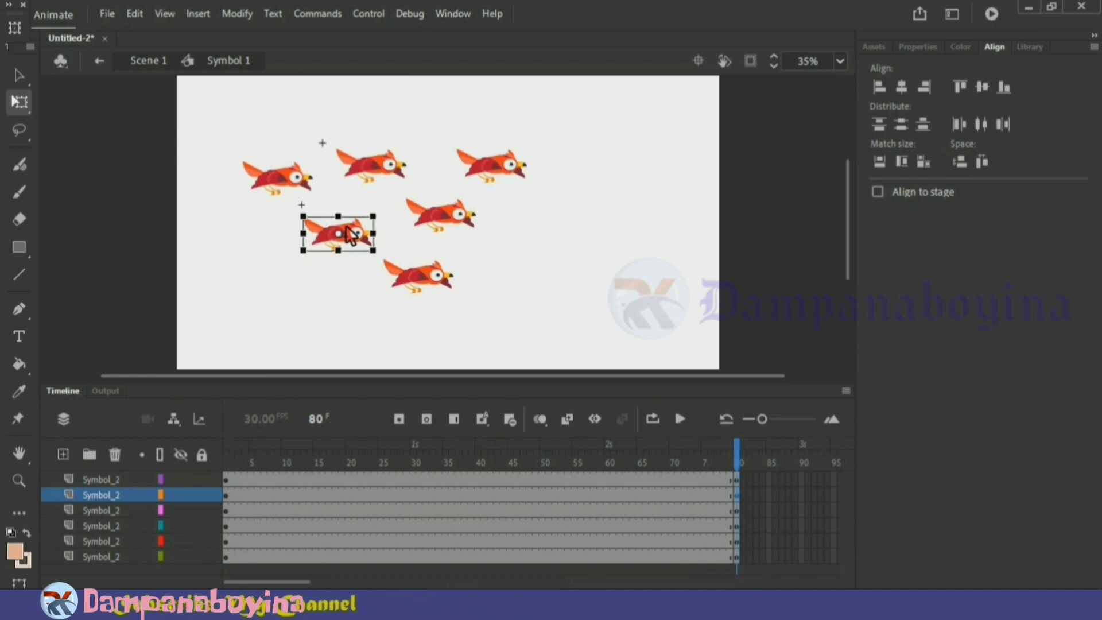
key("Right")
key("Right")
key("Right")
key("Right")
key("Right")
key("Right")
key("Right")
key("Right")
key("Right")
key("Right")
key("Right")
key("Right")
key("Right")
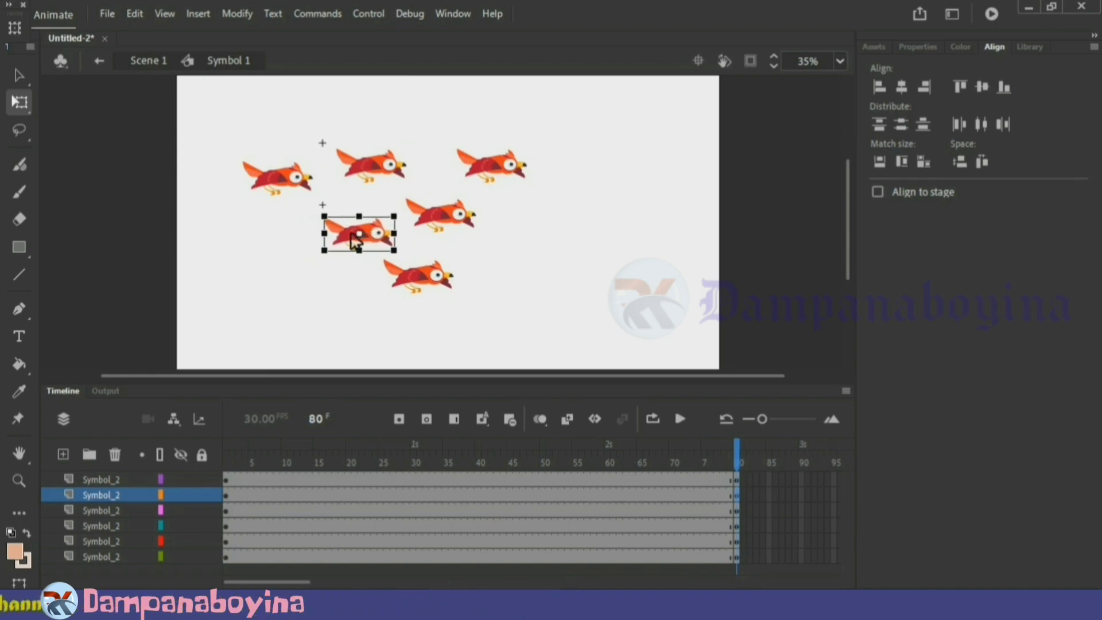
Nudge the leftmost bird and the upper middle bird straight to the right at frame 80
left_click(296, 185)
key("Right")
key("Right")
key("Right")
key("Right")
key("Right")
key("Right")
key("Right")
key("Right")
key("Right")
key("Right")
key("Right")
key("Right")
key("Right")
key("Right")
key("Right")
key("Right")
key("Right")
key("Right")
key("Right")
key("Right")
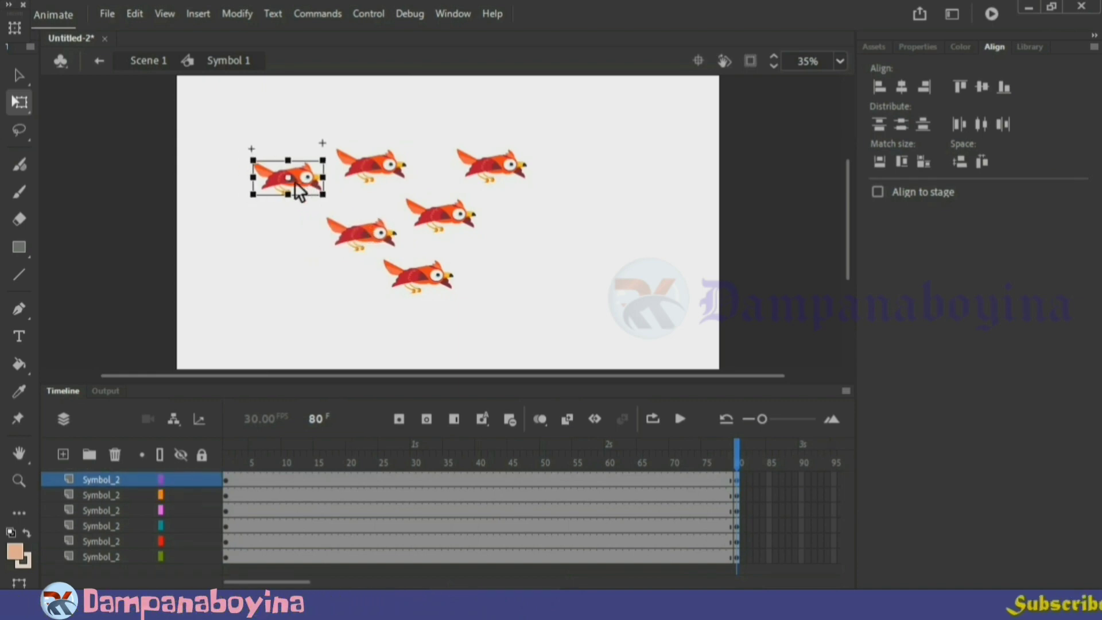
left_click(379, 172)
key("Right")
key("Right")
key("Right")
key("Right")
key("Right")
key("Right")
key("Right")
key("Right")
key("Right")
key("Right")
key("Right")
key("Right")
key("Right")
key("Right")
key("Right")
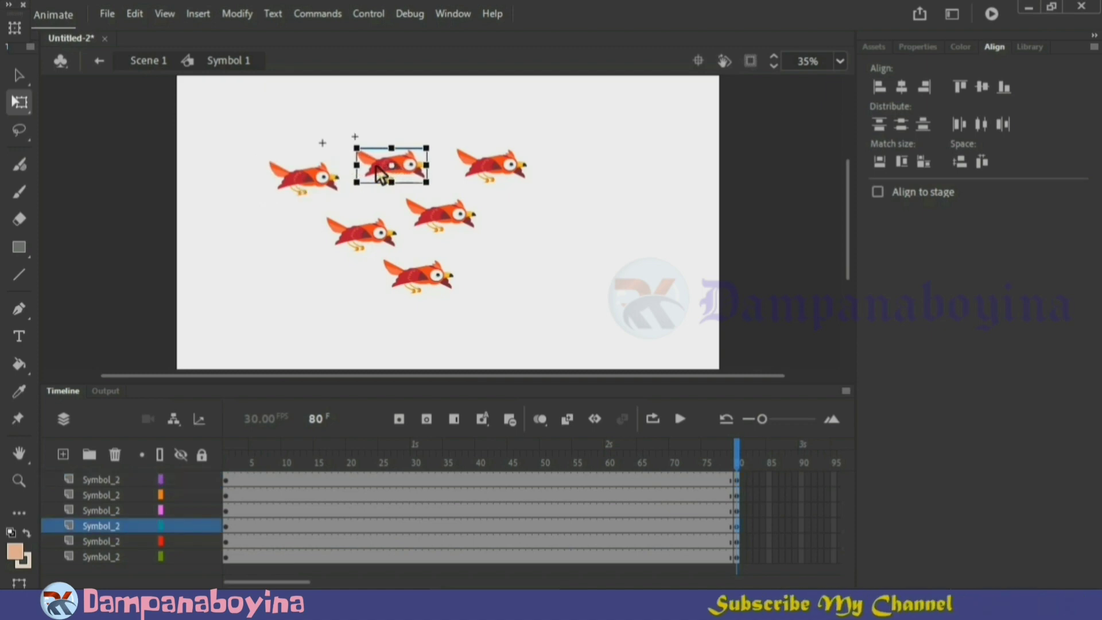
left_click(430, 286)
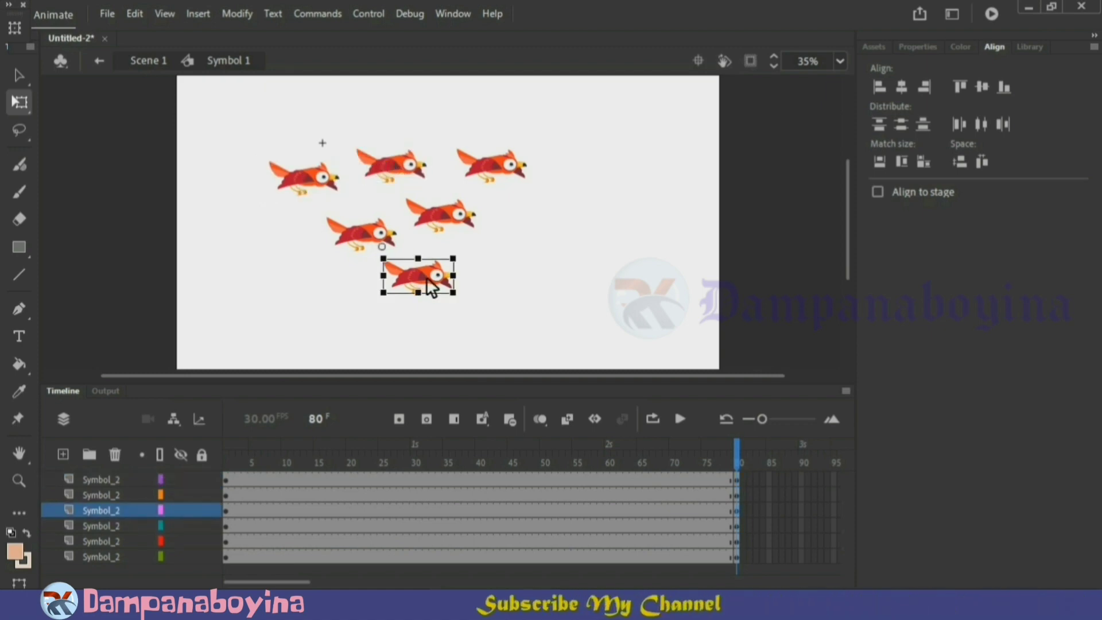
left_click(565, 335)
Apply a classic tween across all six bird layers between frames 1 and 80 and preview the motion
left_click_drag(445, 479, 530, 548)
right_click(528, 544)
left_click(574, 70)
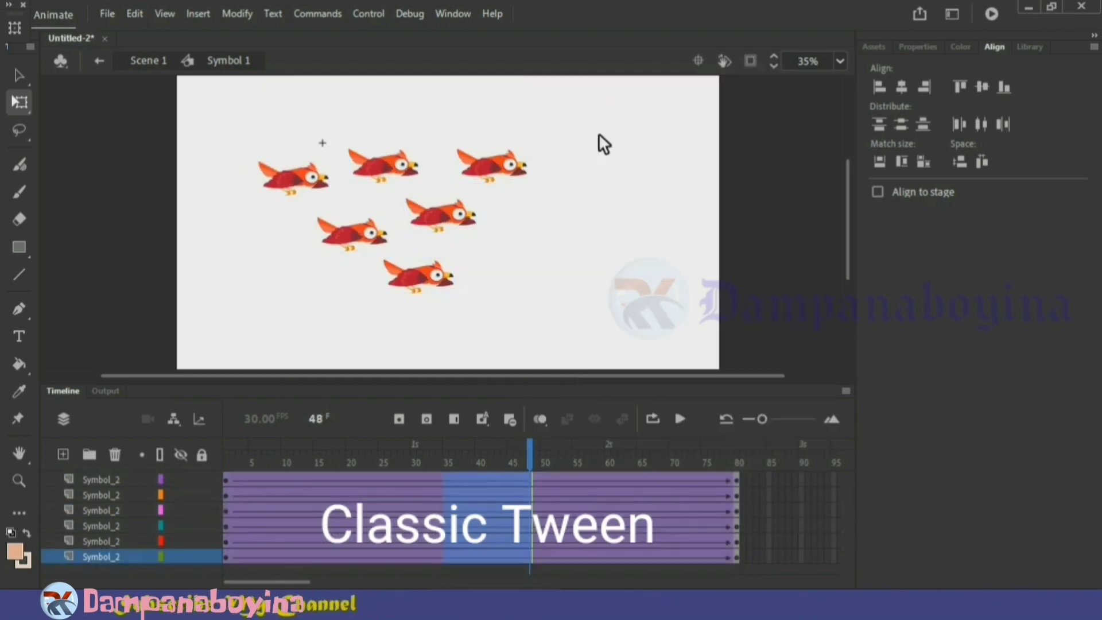
key("Return")
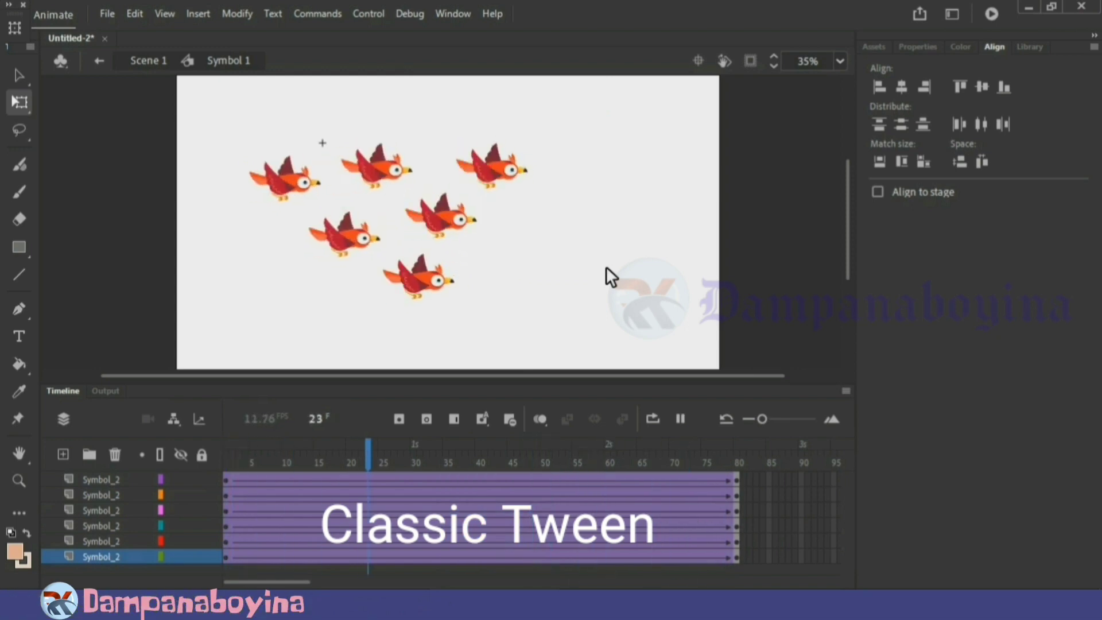
Move the rear and middle birds farther to the right at frame 80 and play the revised flock motion
left_click(378, 244)
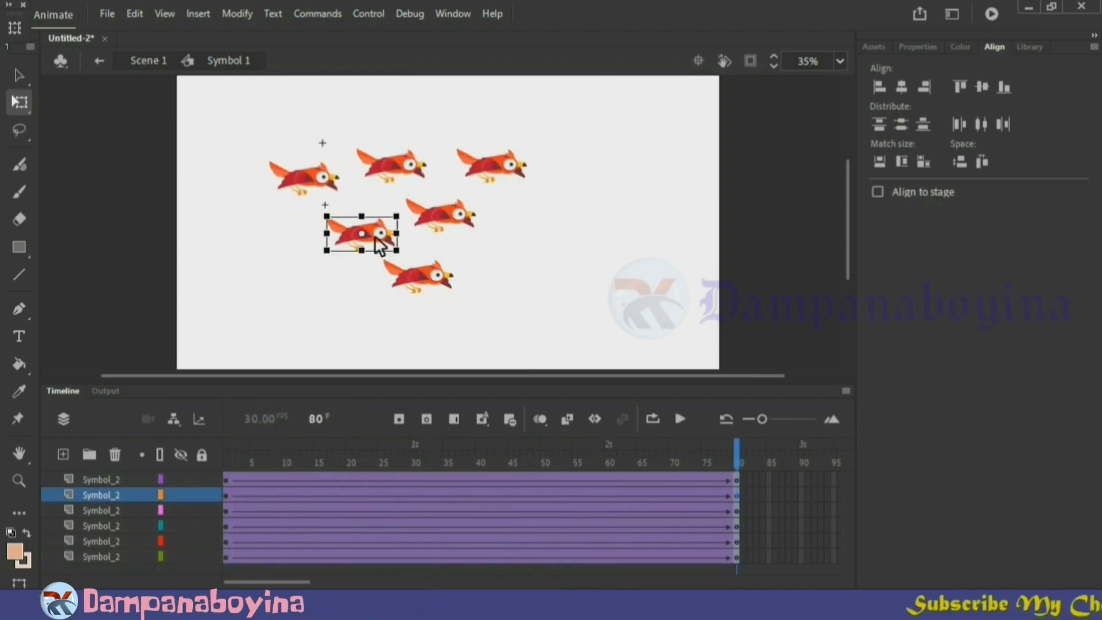
left_click_drag(385, 238, 486, 214)
left_click_drag(326, 194, 359, 190)
left_click_drag(384, 182, 399, 183)
key("Return")
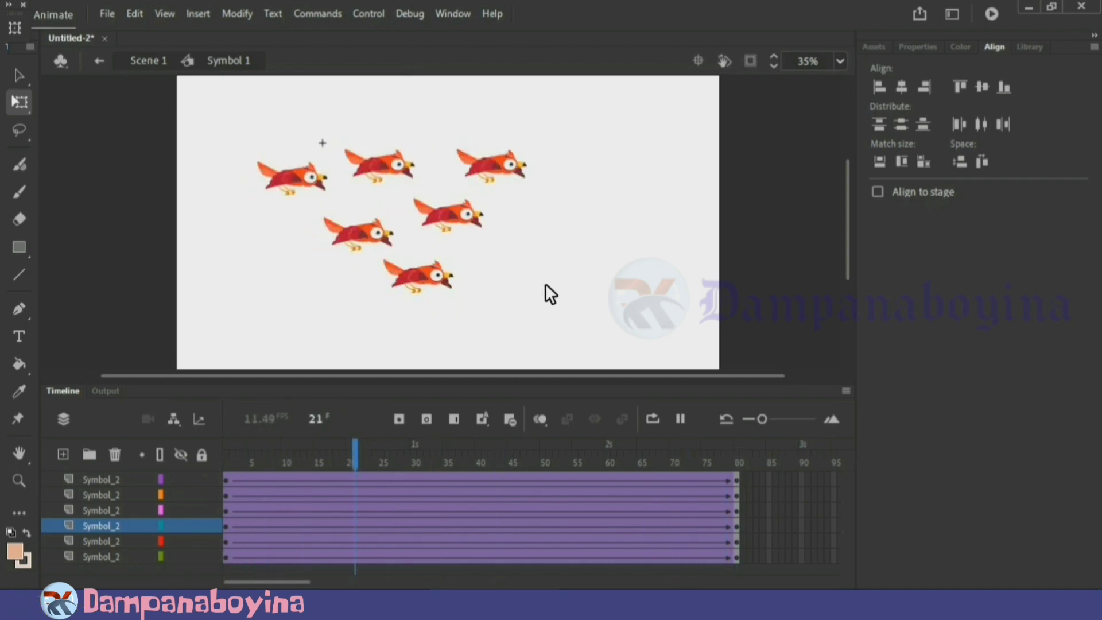
Return to Scene 1, extend the OBJECTS layer's frames to frame 80 and play the flock animation
key("Return")
double_click(622, 284)
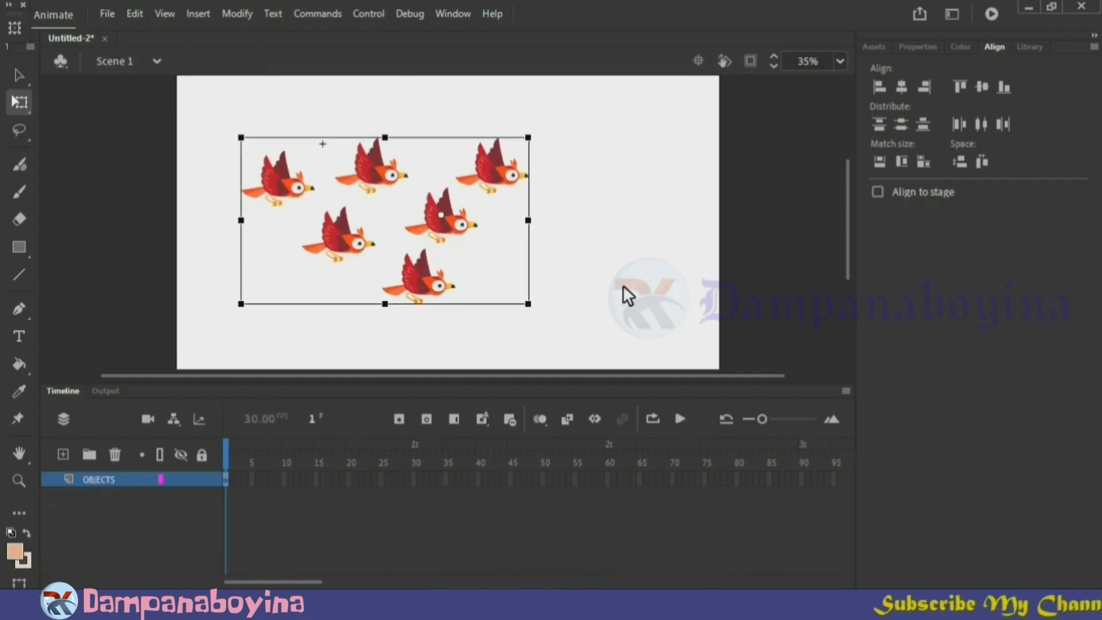
left_click(597, 287)
left_click(740, 480)
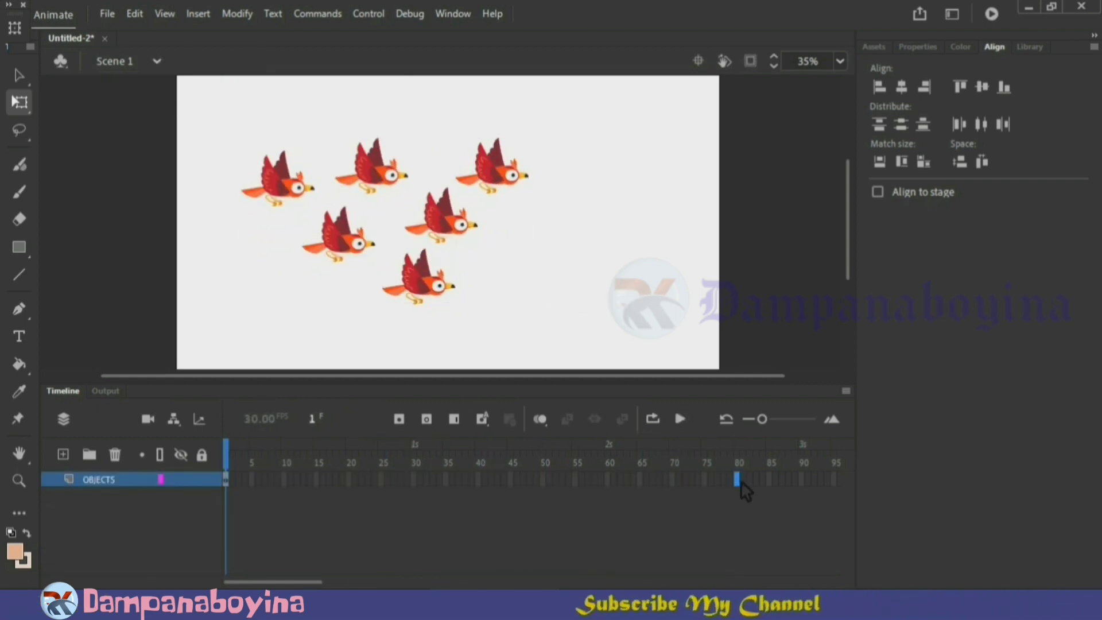
right_click(741, 480)
left_click(821, 189)
left_click(683, 229)
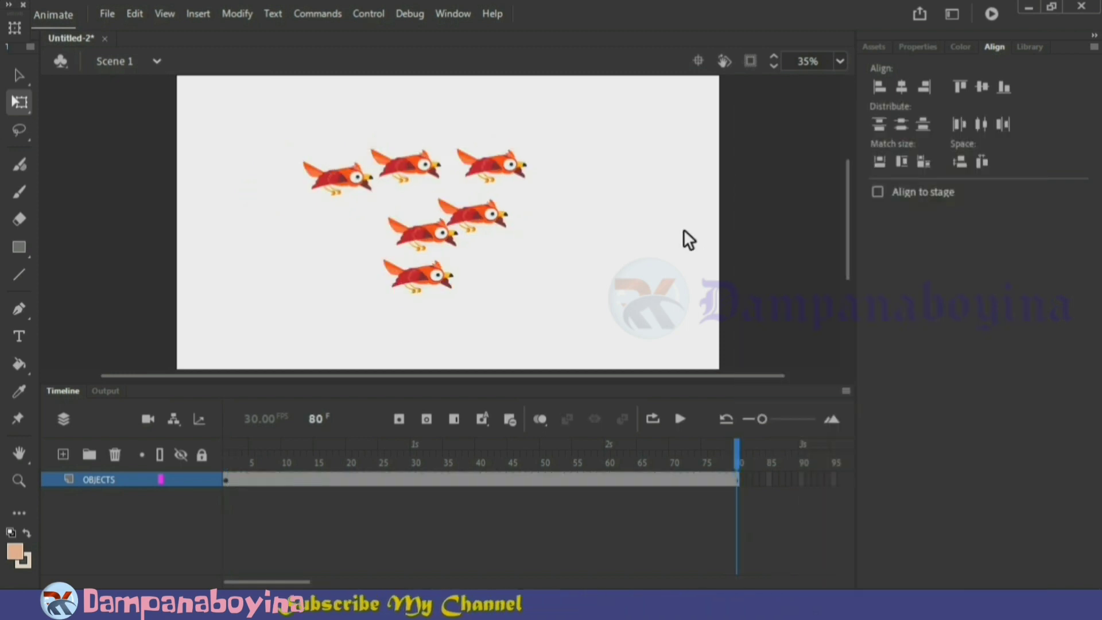
key("Return")
Move the whole red flock down past the stage's lower-left edge at frame 1
left_click_drag(718, 450, 207, 437)
key("ctrl+a")
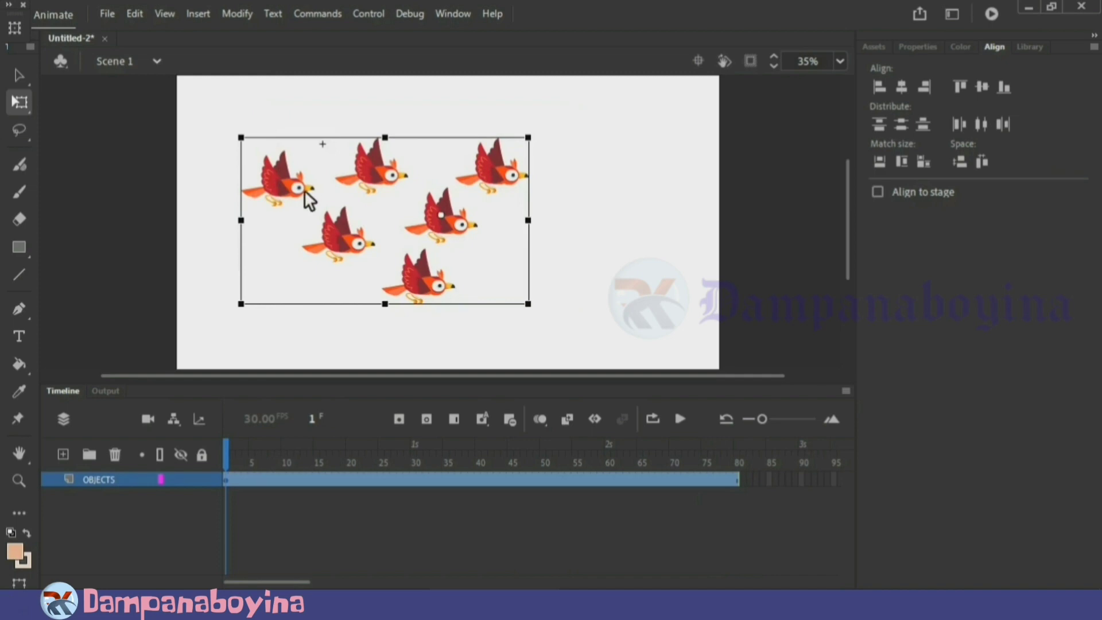
left_click_drag(304, 190, 115, 296)
left_click(495, 244)
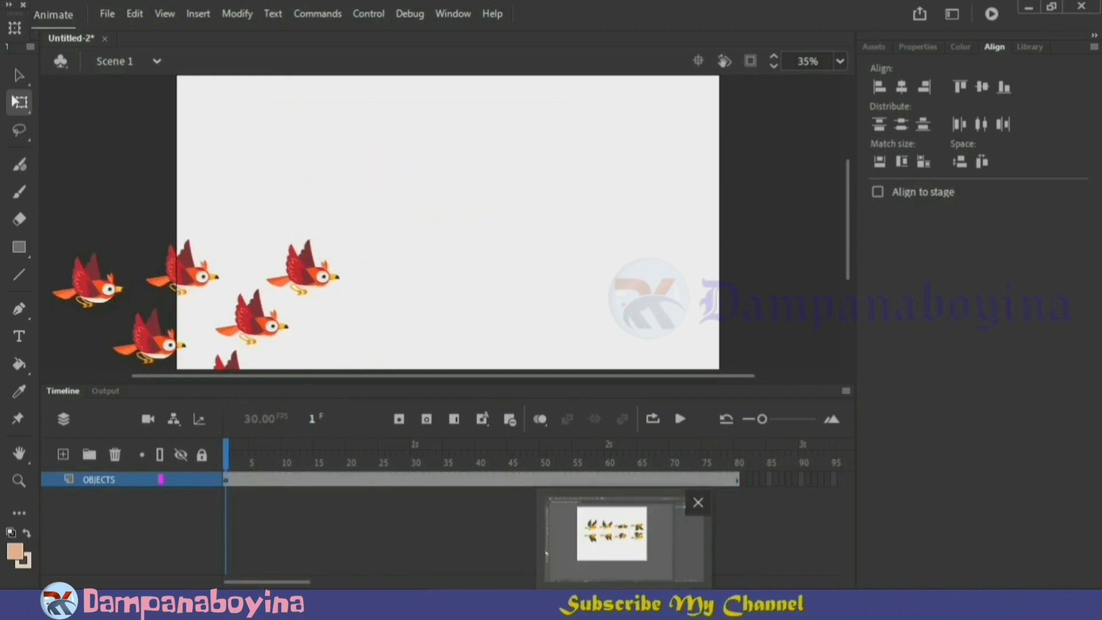
Copy all eight yellow bird poses from 2 [Converted].eps in Illustrator and paste them into Animate using AI file importer preferences
left_click(625, 604)
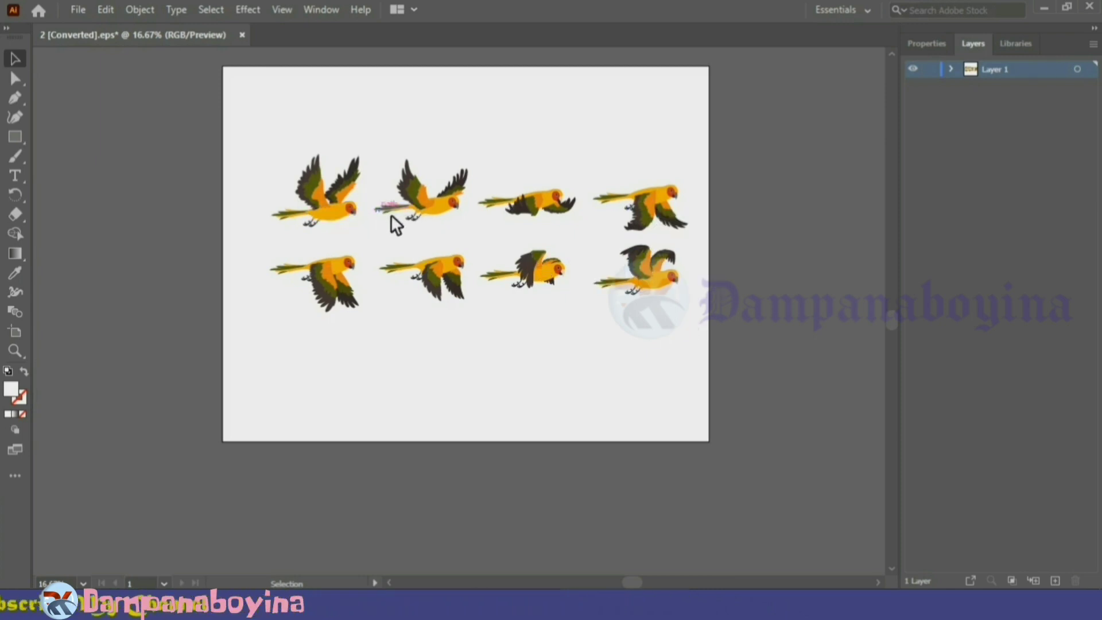
left_click_drag(370, 175, 286, 160)
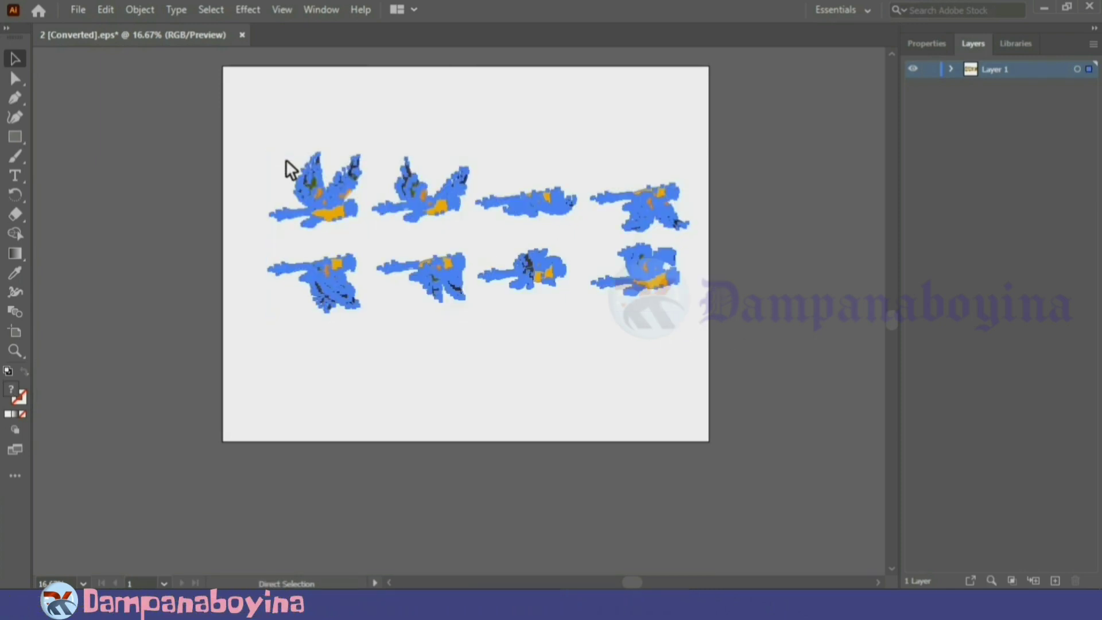
left_click(493, 537)
key("ctrl+v")
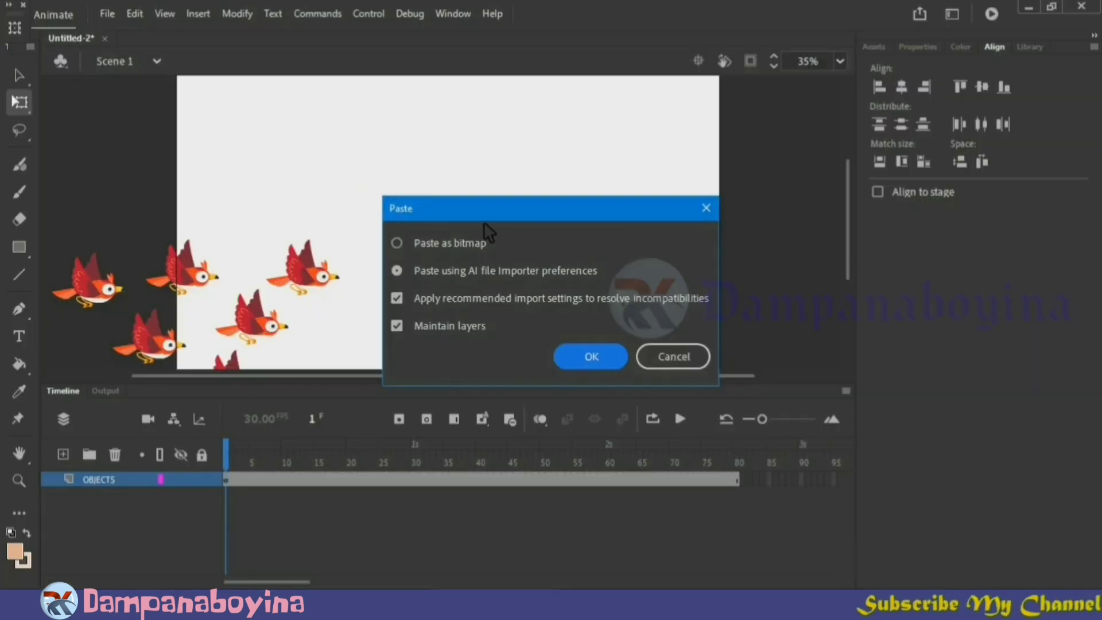
left_click(586, 355)
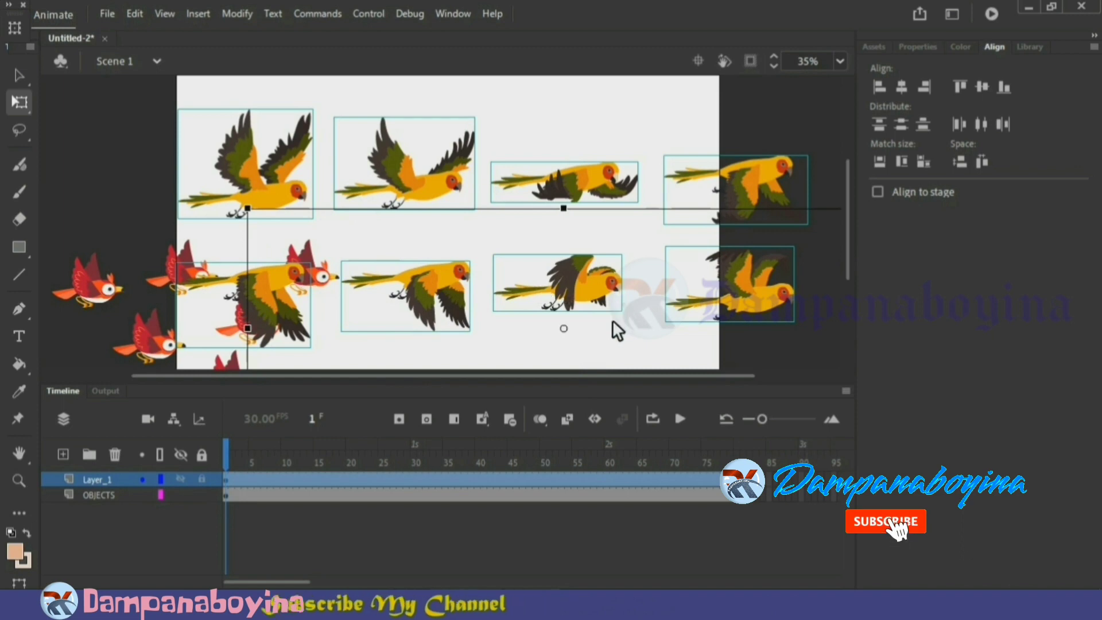
Move the red flock on the OBJECTS layer farther down and left, away from the yellow birds
key("ctrl+minus")
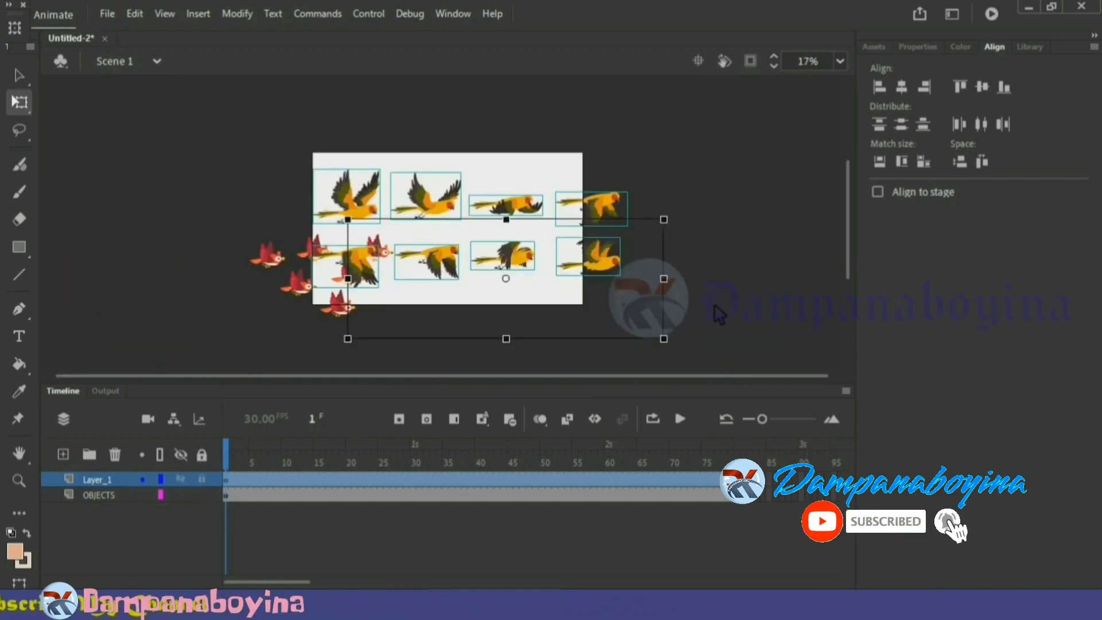
left_click(714, 304)
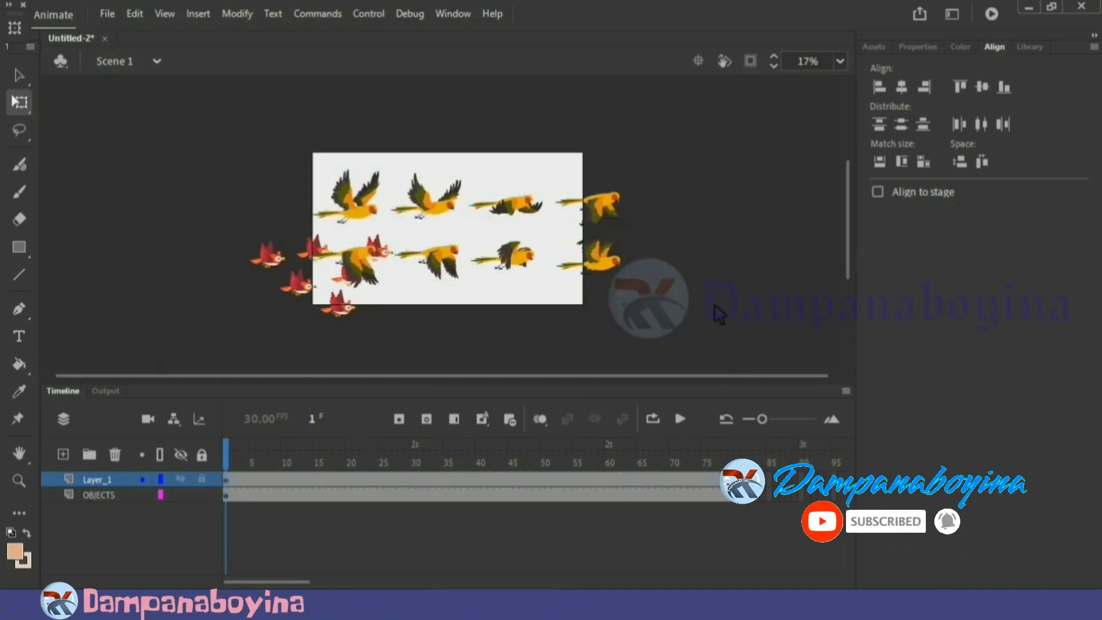
left_click(114, 496)
left_click_drag(373, 270, 317, 304)
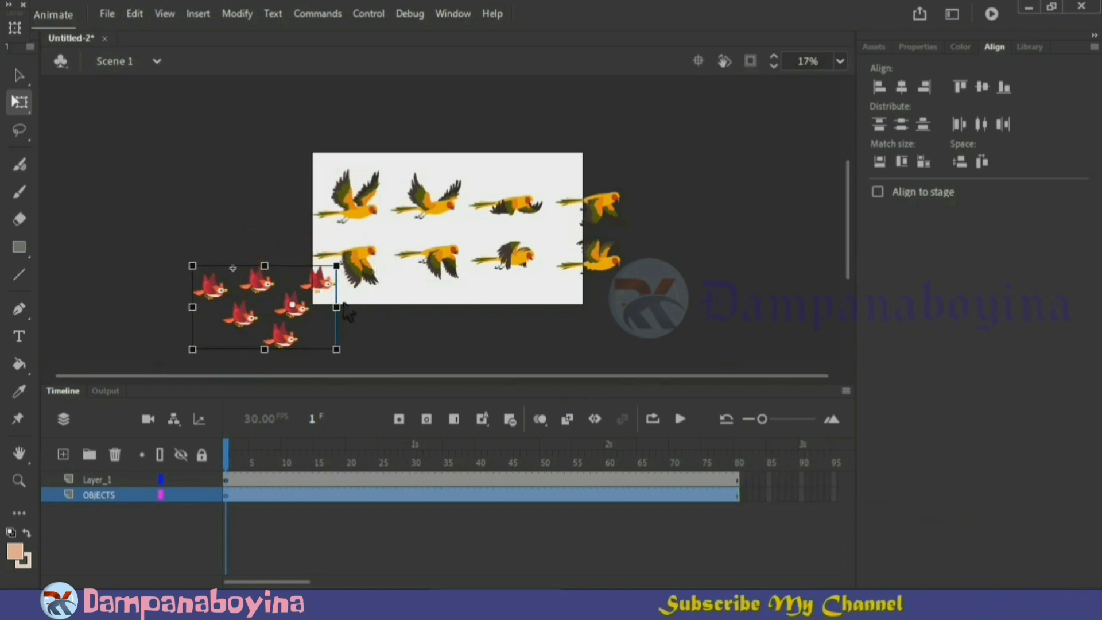
Scale down the yellow bird poses on Layer_1 and position them inside the upper part of the stage
left_click(97, 479)
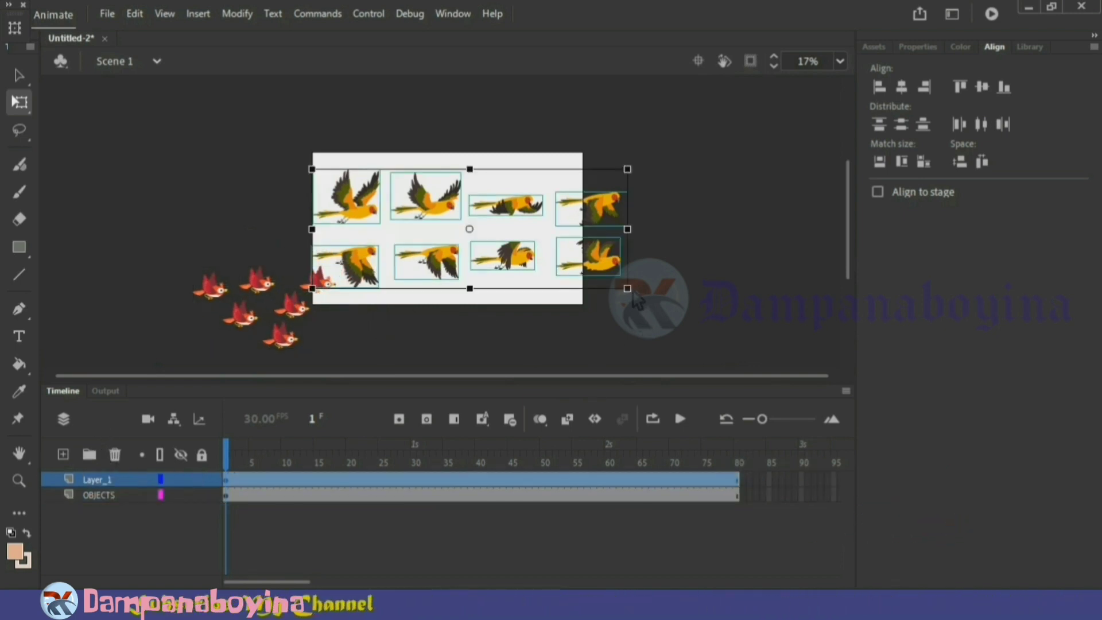
left_click_drag(627, 288, 567, 265)
left_click_drag(507, 221, 508, 199)
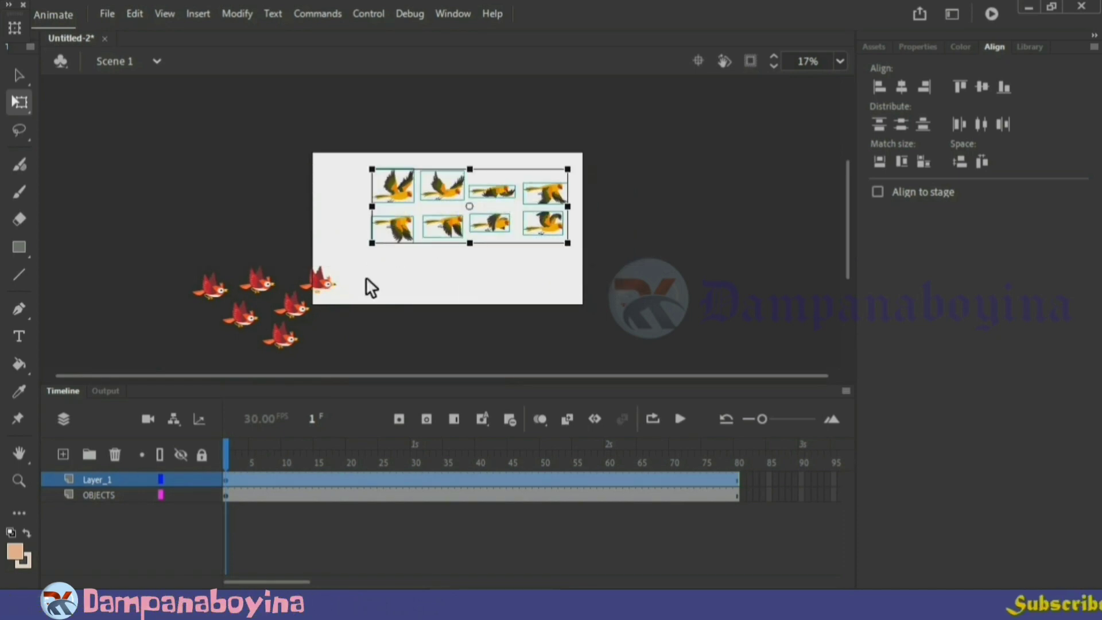
Move the red flock slightly up and right so it overlaps the stage's lower-left corner
left_click(308, 326)
left_click_drag(304, 324, 373, 312)
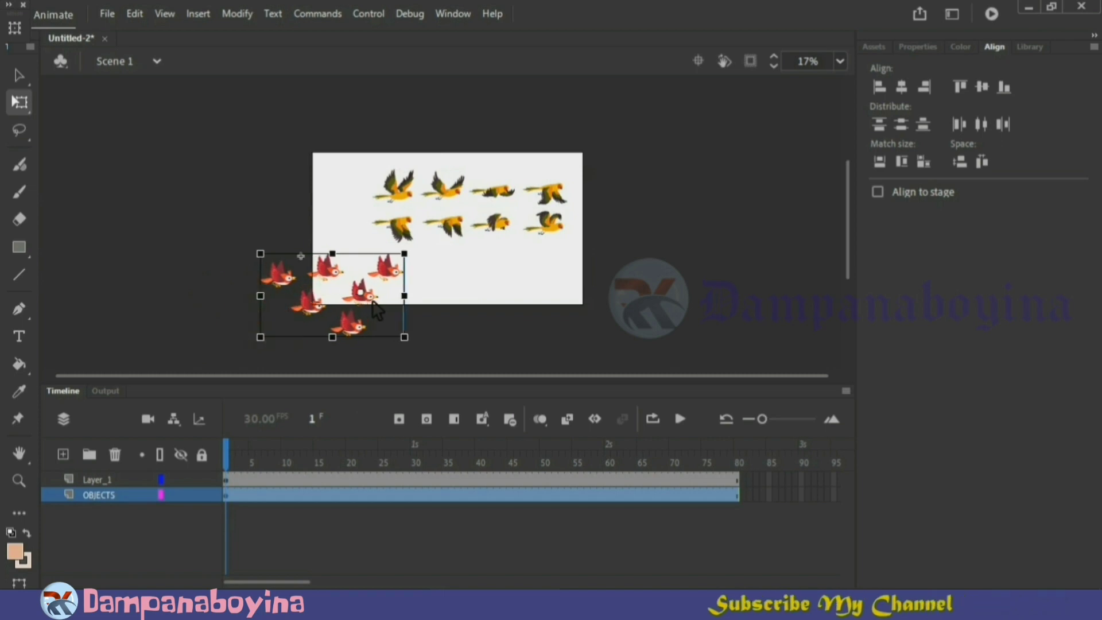
key("ctrl+equal")
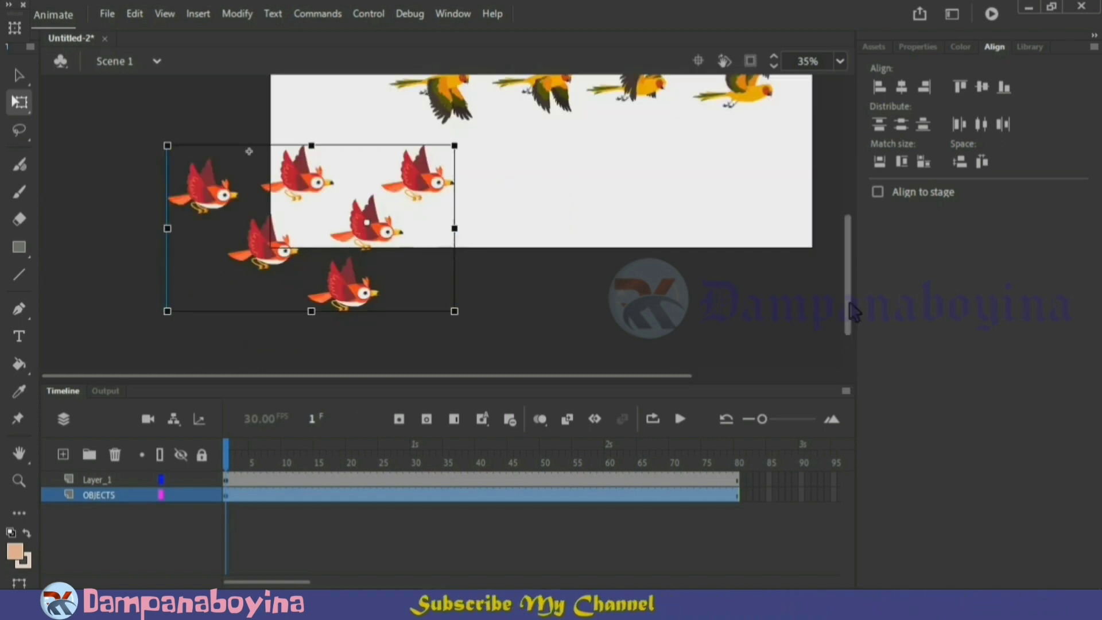
left_click_drag(848, 297, 859, 237)
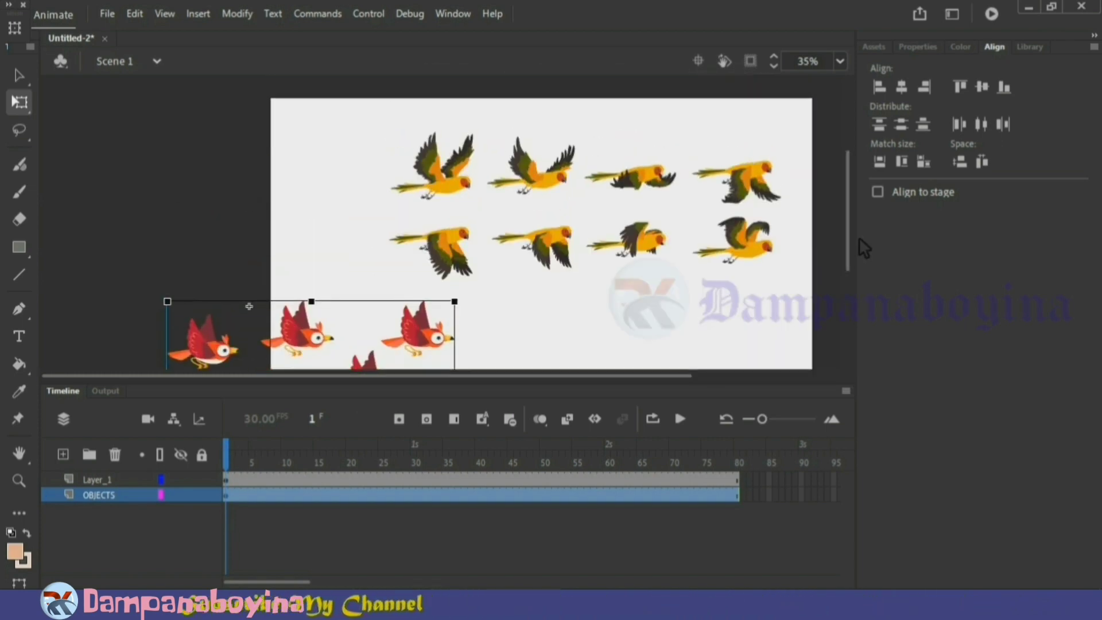
Convert all eight yellow bird poses into the graphic symbol Symbol 3 and open it for editing
left_click(749, 291)
left_click_drag(785, 284, 385, 133)
key("F8")
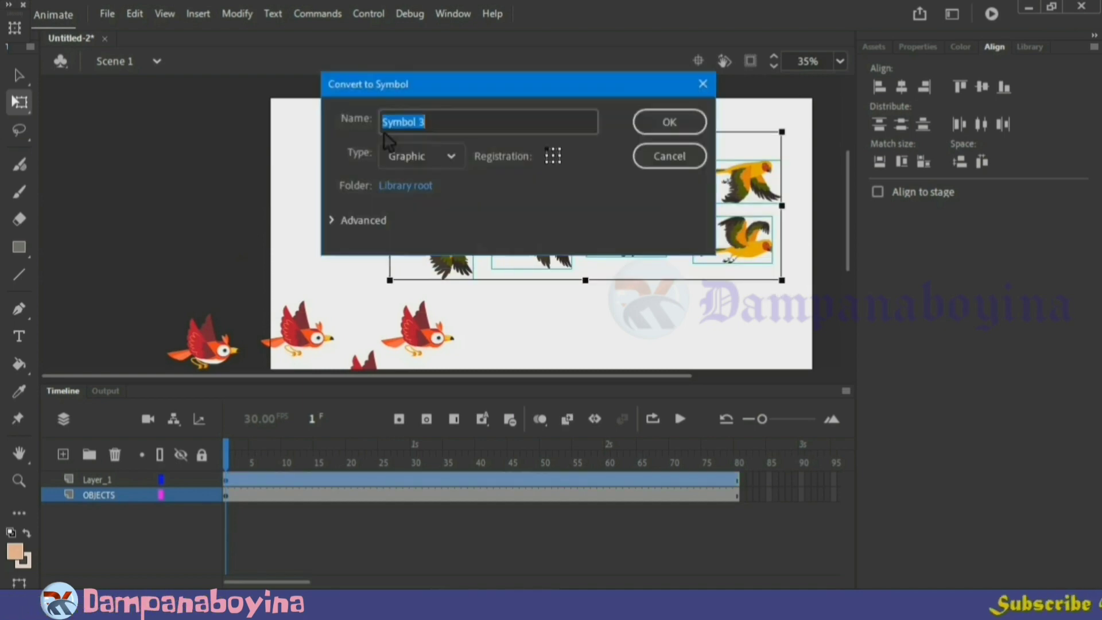
left_click(680, 123)
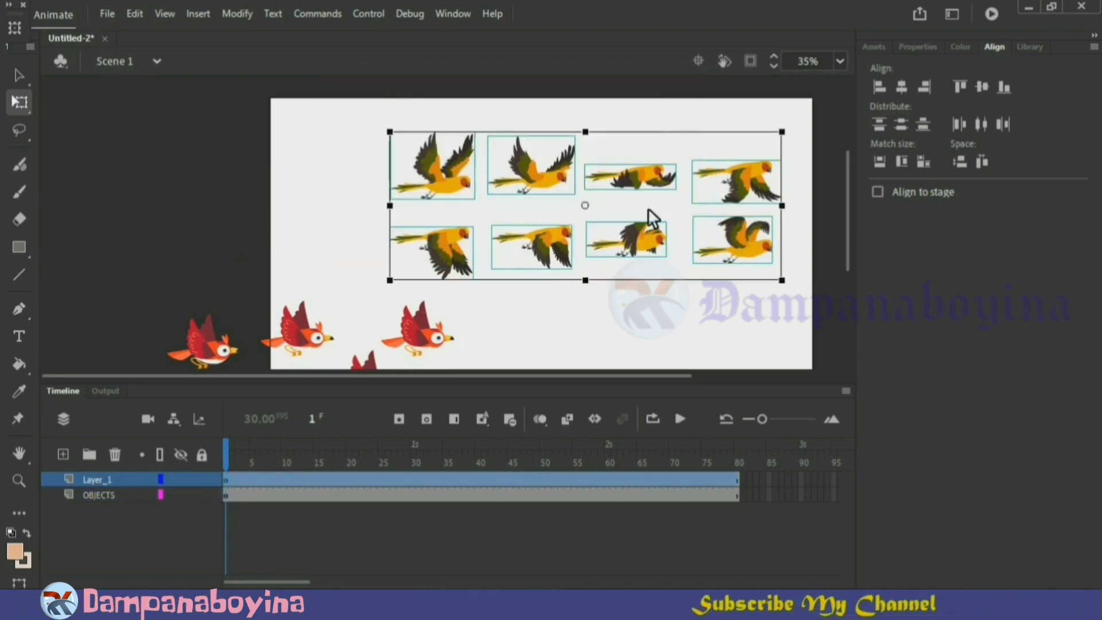
double_click(628, 257)
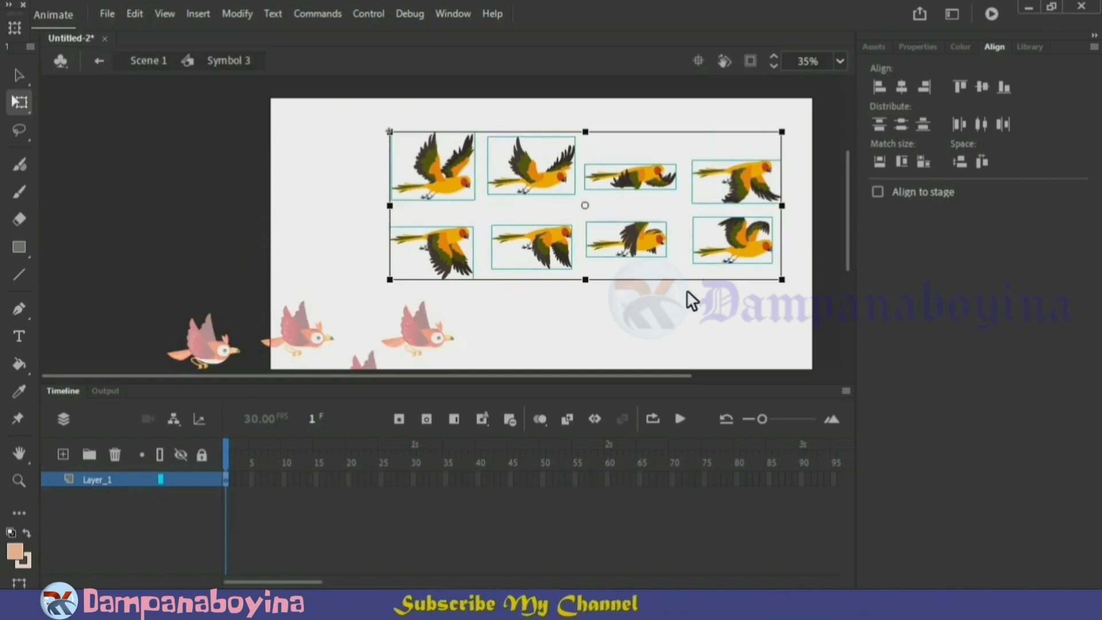
Align all eight yellow bird poses on their horizontal and vertical centers to stack them together
left_click(743, 322)
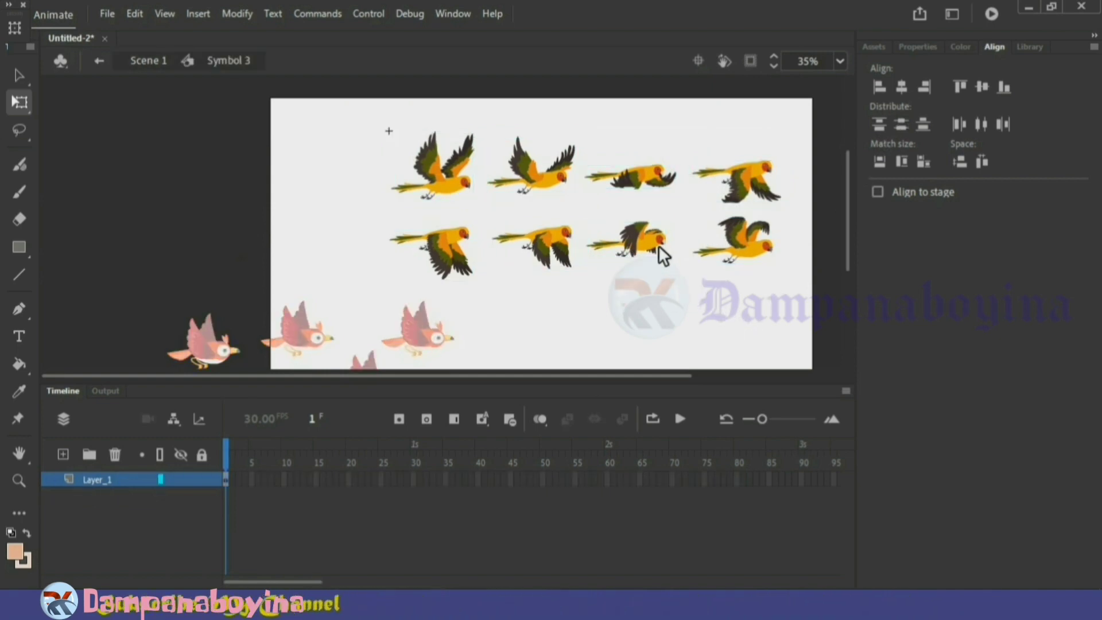
left_click_drag(778, 288, 447, 138)
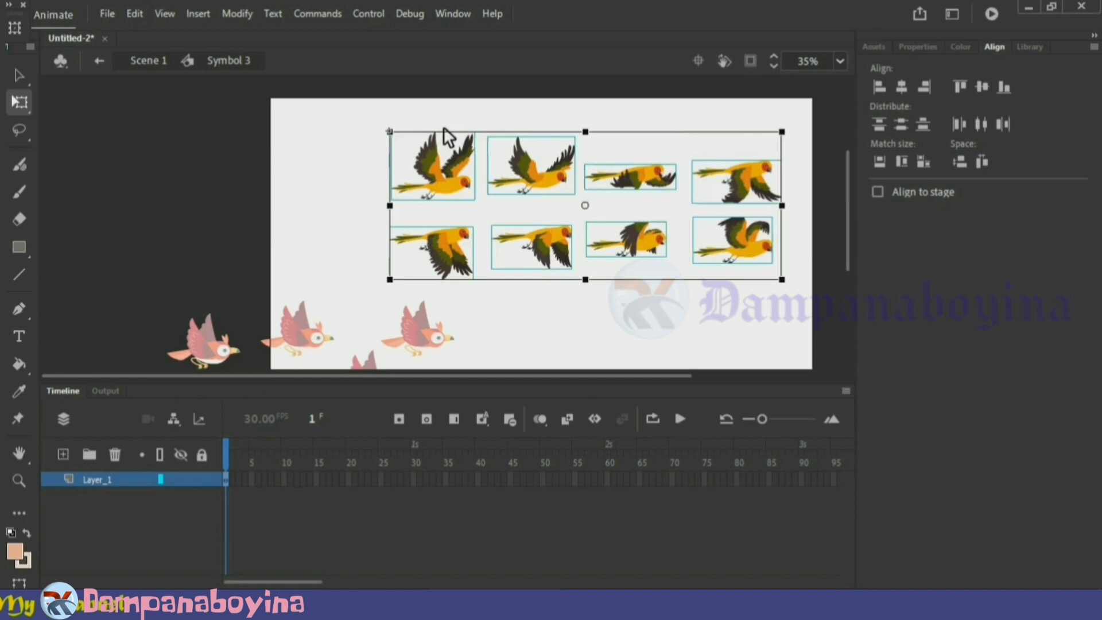
left_click(901, 86)
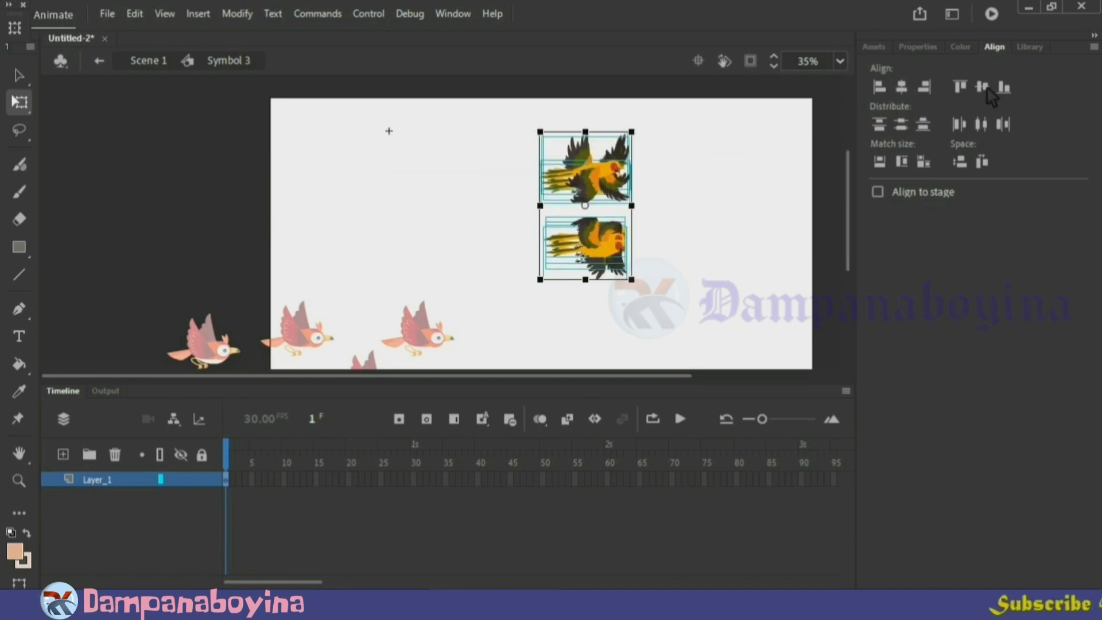
left_click(983, 87)
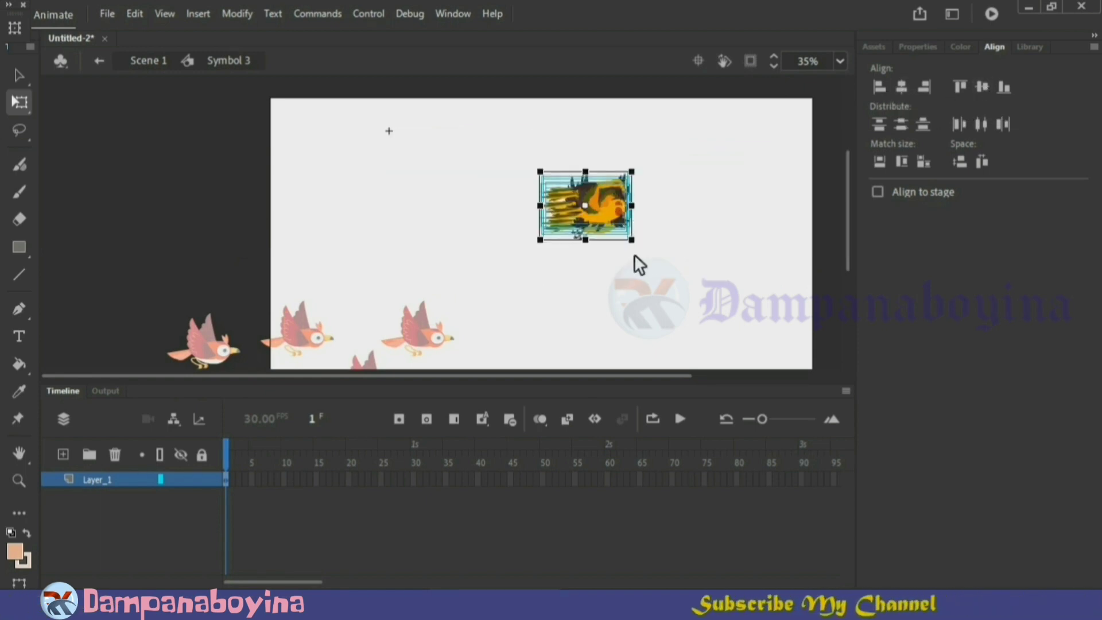
Convert the stacked bird poses into the nested graphic symbol Symbol 4 and open it for editing
left_click(652, 265)
left_click_drag(646, 253, 544, 161)
key("F8")
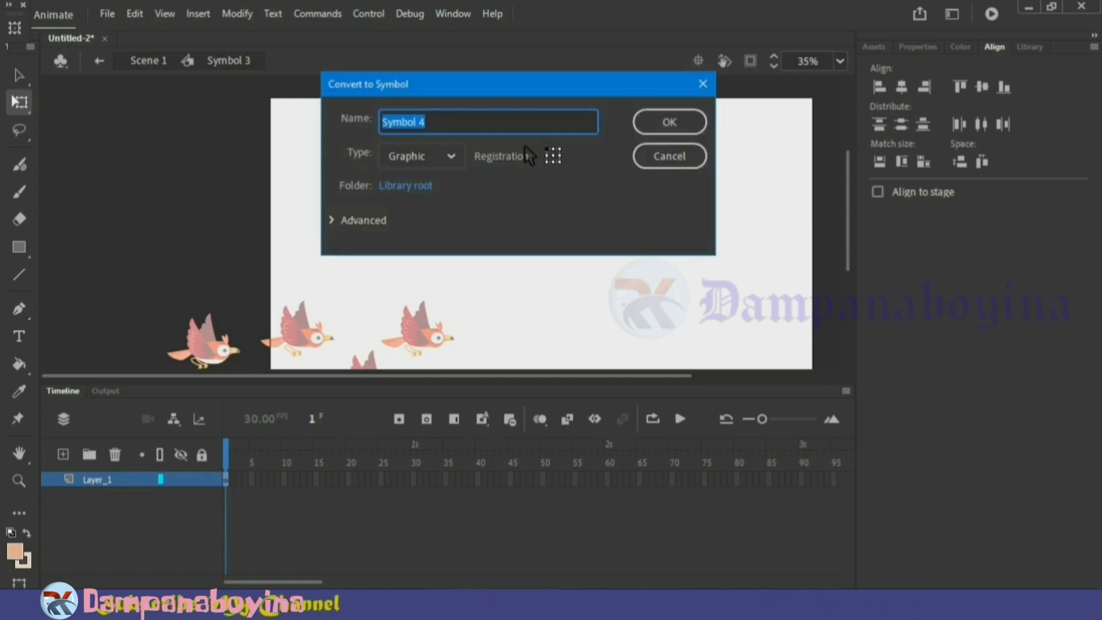
left_click(664, 122)
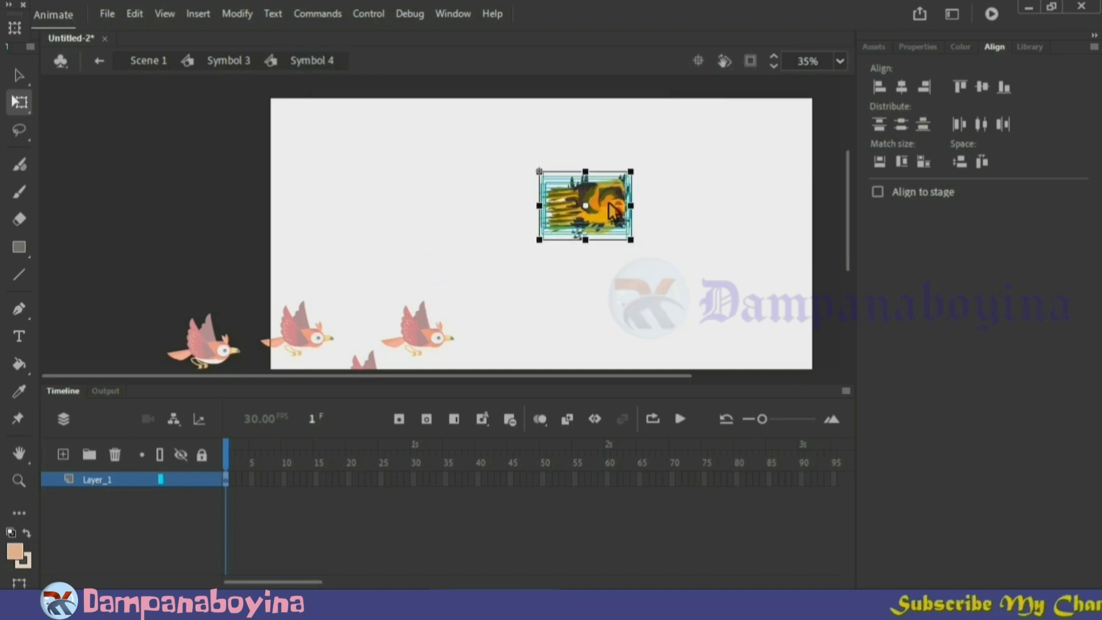
Distribute the stacked bird poses to keyframes and play the wing-flap cycle
right_click(608, 206)
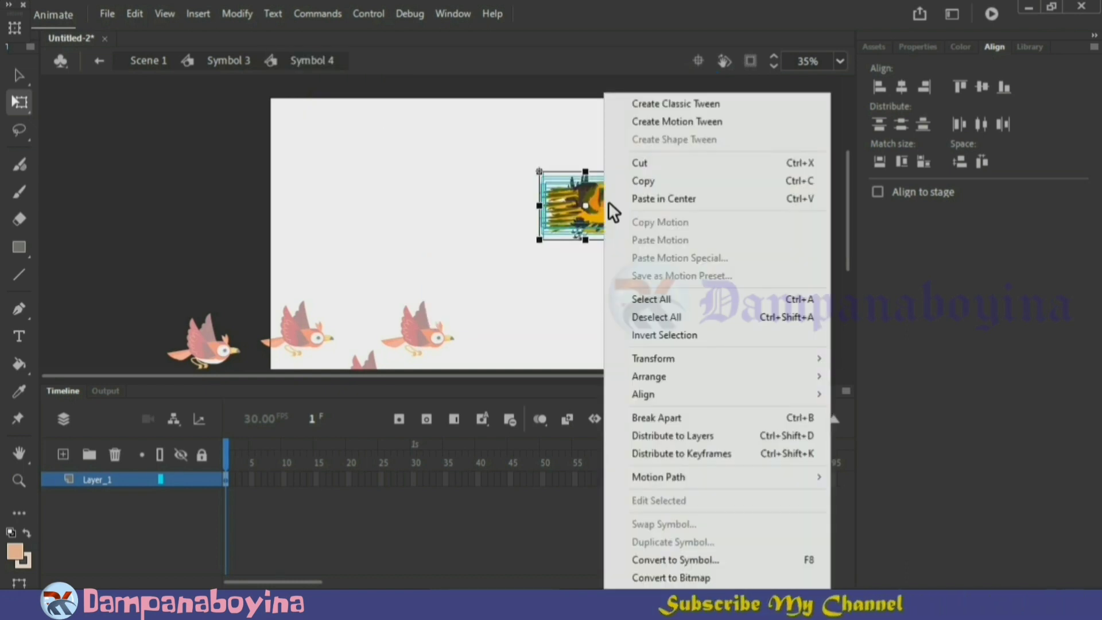
left_click(692, 453)
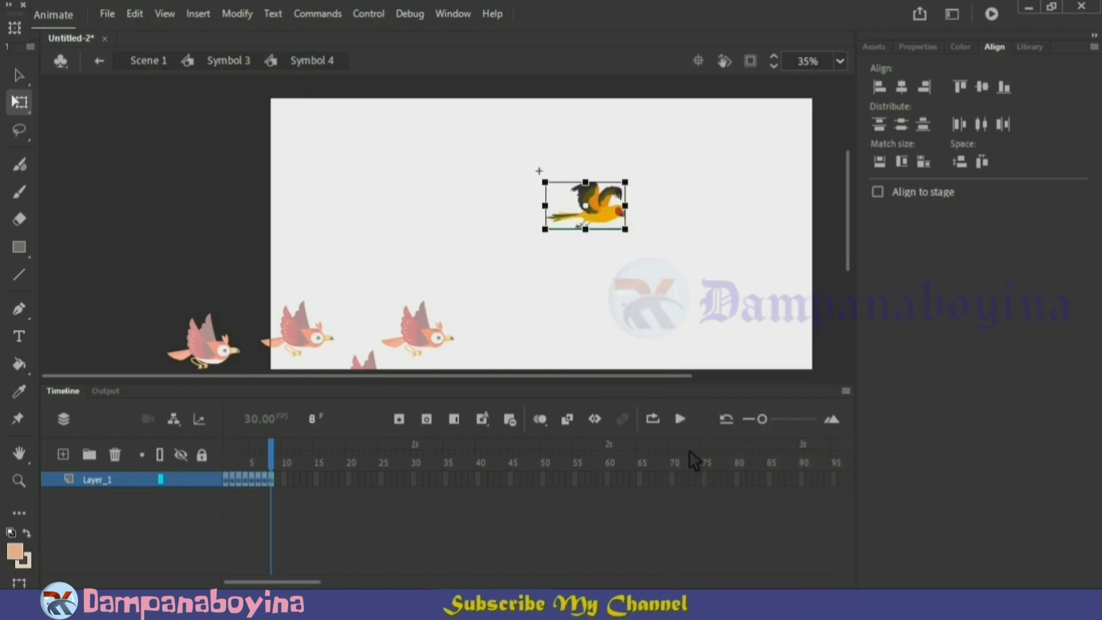
left_click(626, 347)
key("Return")
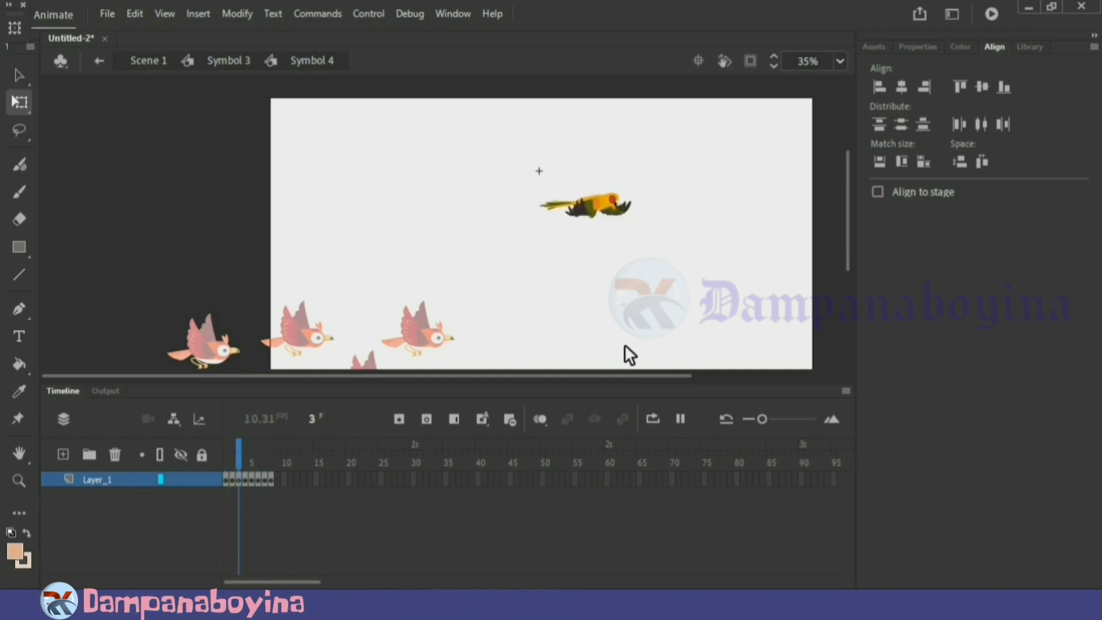
key("Return")
left_click(617, 303)
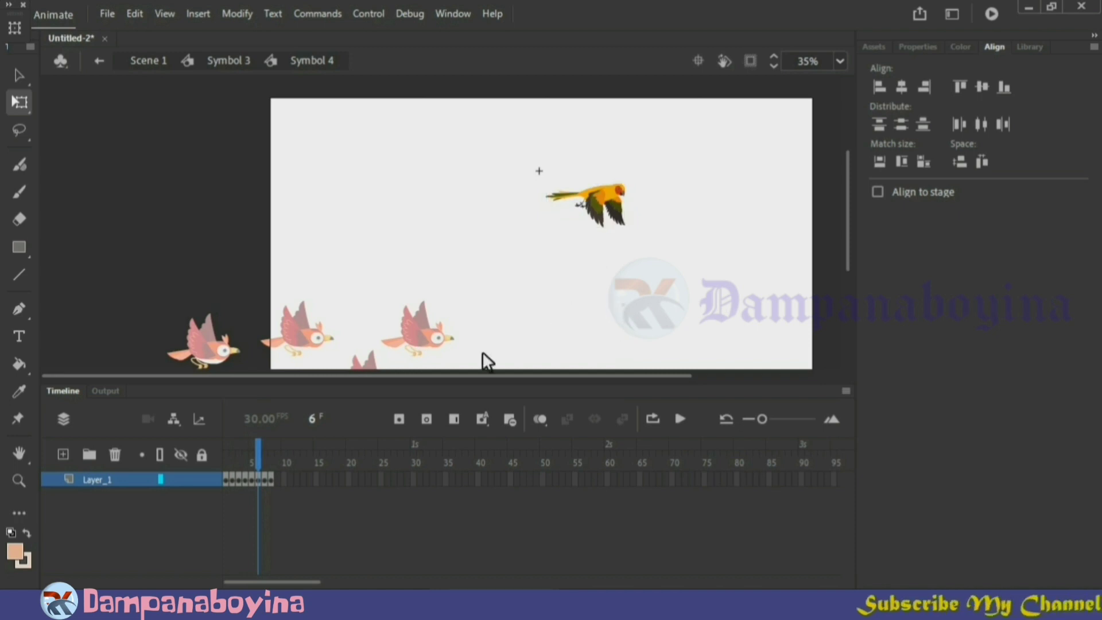
Go back to frame 1, show the rulers and place a horizontal guide along the top of the yellow bird
left_click(244, 453)
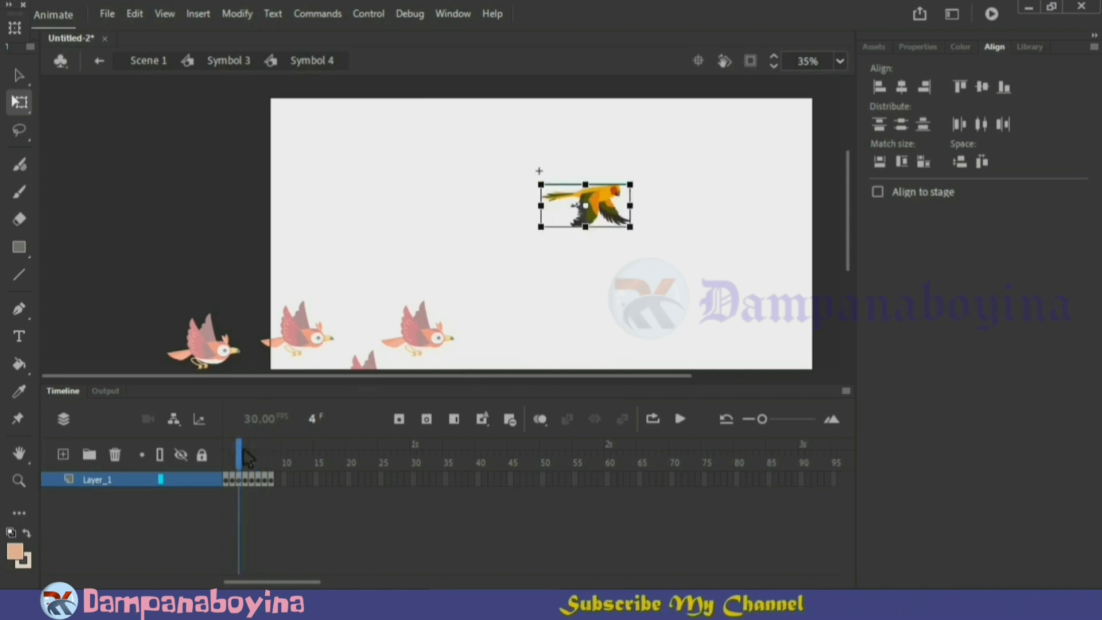
mouse_move(243, 449)
left_mouse_down()
mouse_move(229, 449)
mouse_move(273, 459)
mouse_move(246, 461)
left_mouse_up()
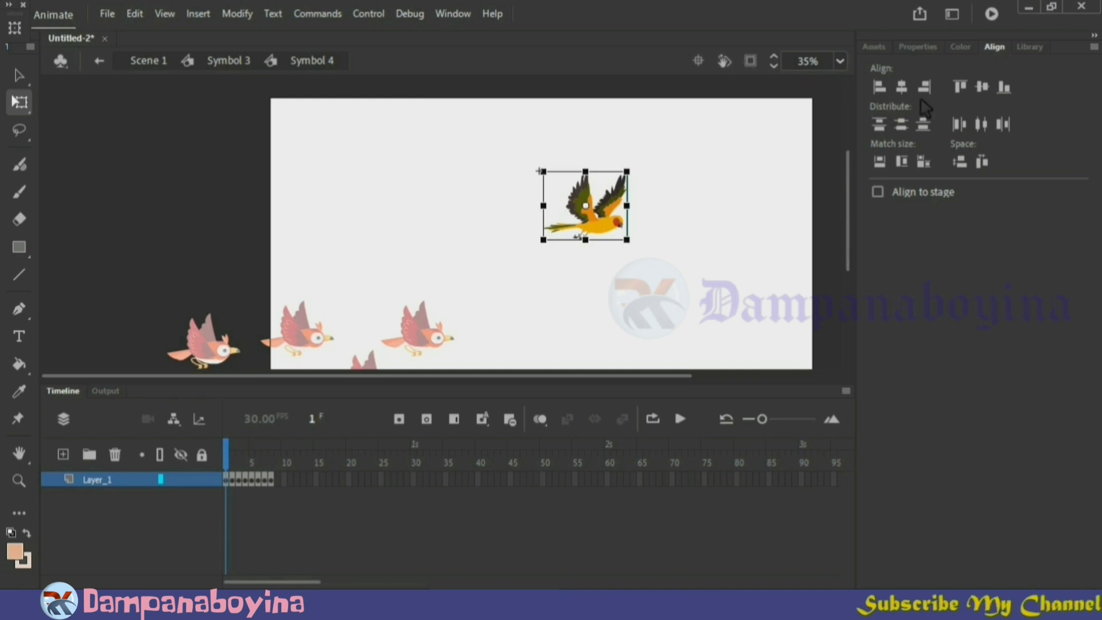
left_click(917, 47)
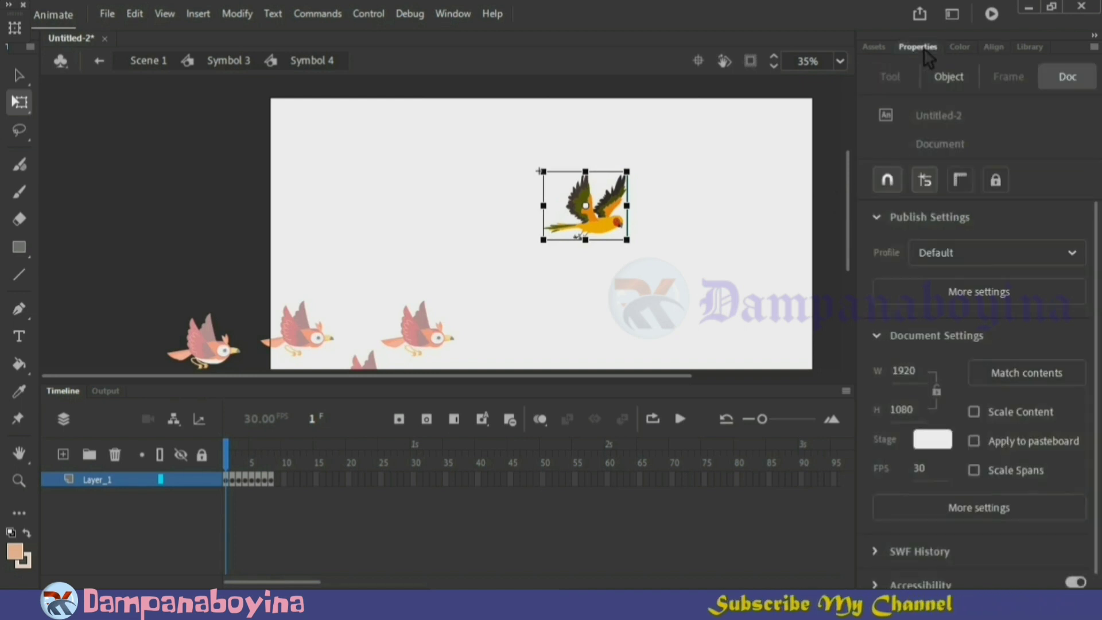
left_click(963, 180)
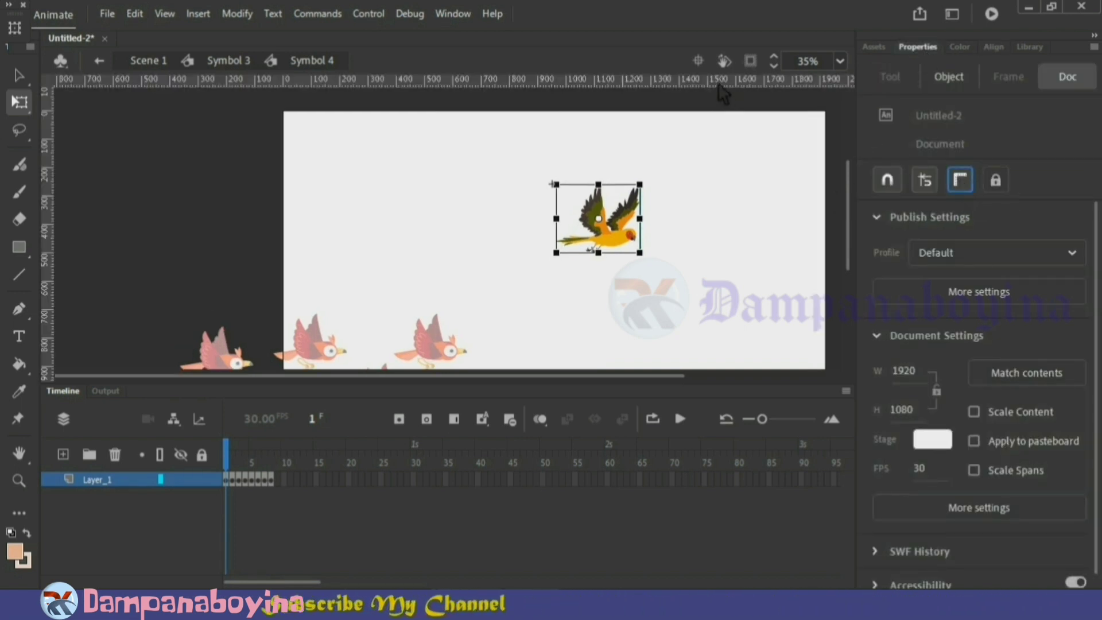
left_click_drag(719, 87, 724, 186)
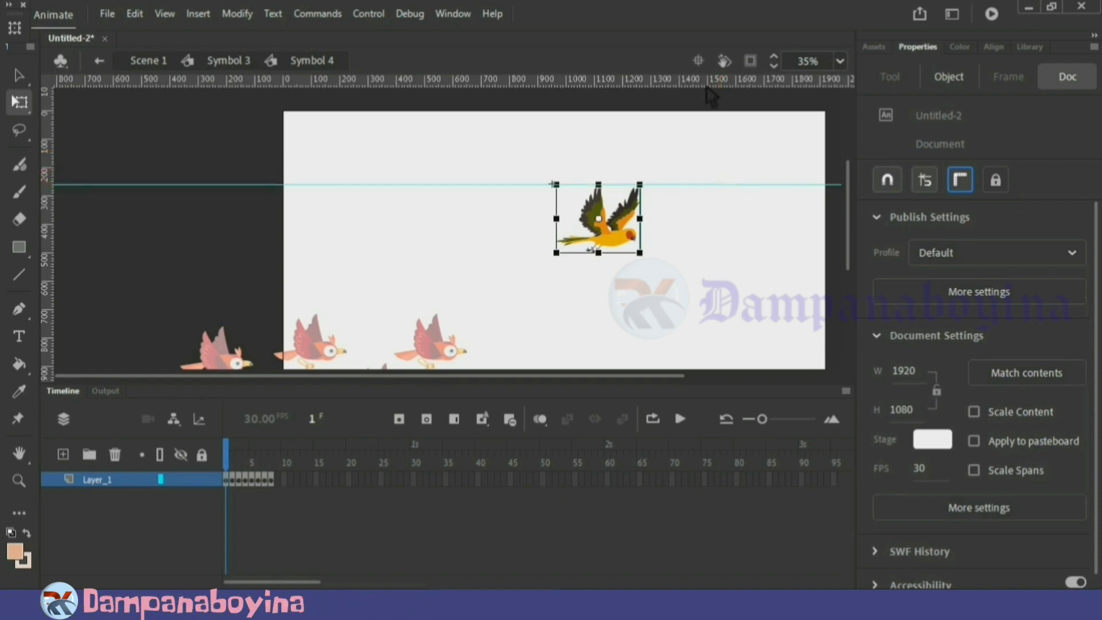
Place a horizontal guide along the yellow bird's bottom edge and vertical guides at its tail and head ends
left_click_drag(706, 87, 703, 253)
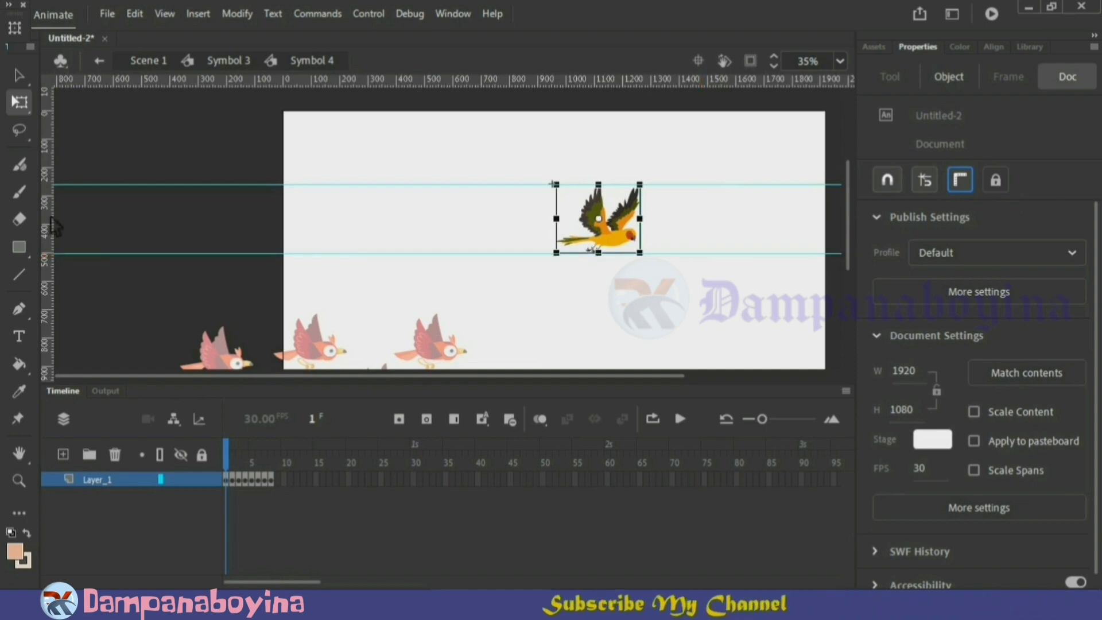
left_click_drag(53, 220, 565, 253)
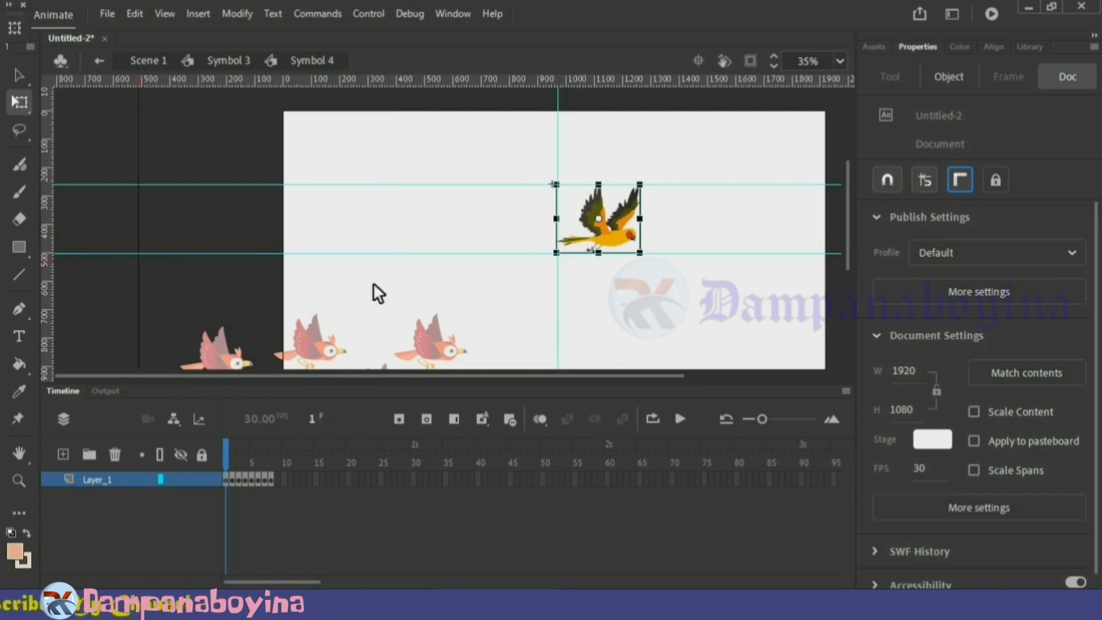
left_click_drag(634, 282, 641, 287)
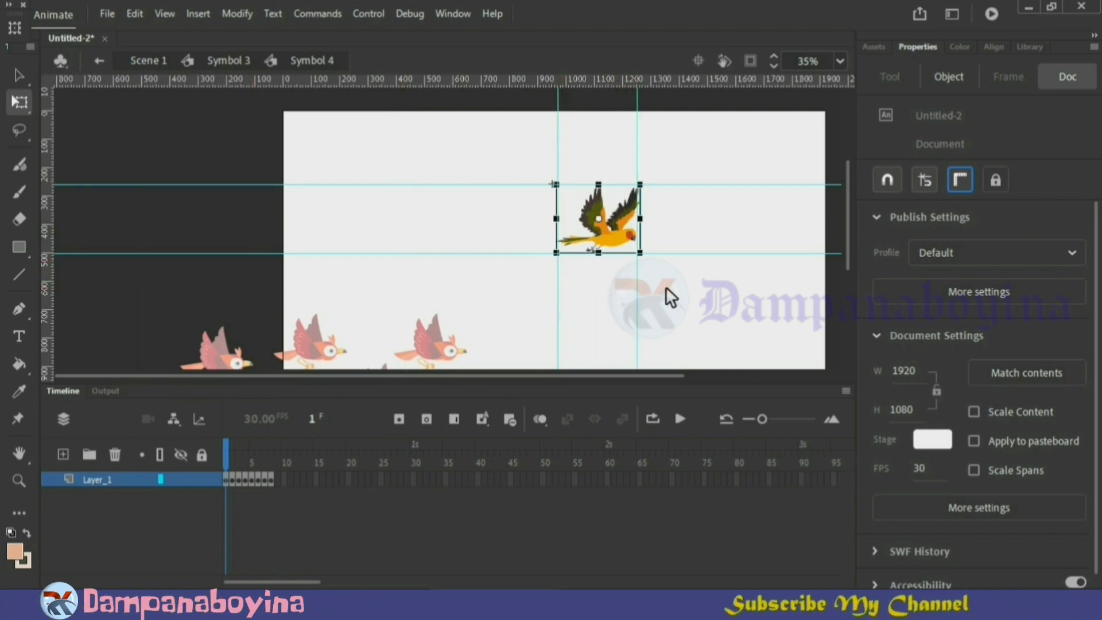
Nudge the frame 2 bird right and down until its tail meets the left vertical guide and its underside the lower guide
left_click(235, 455)
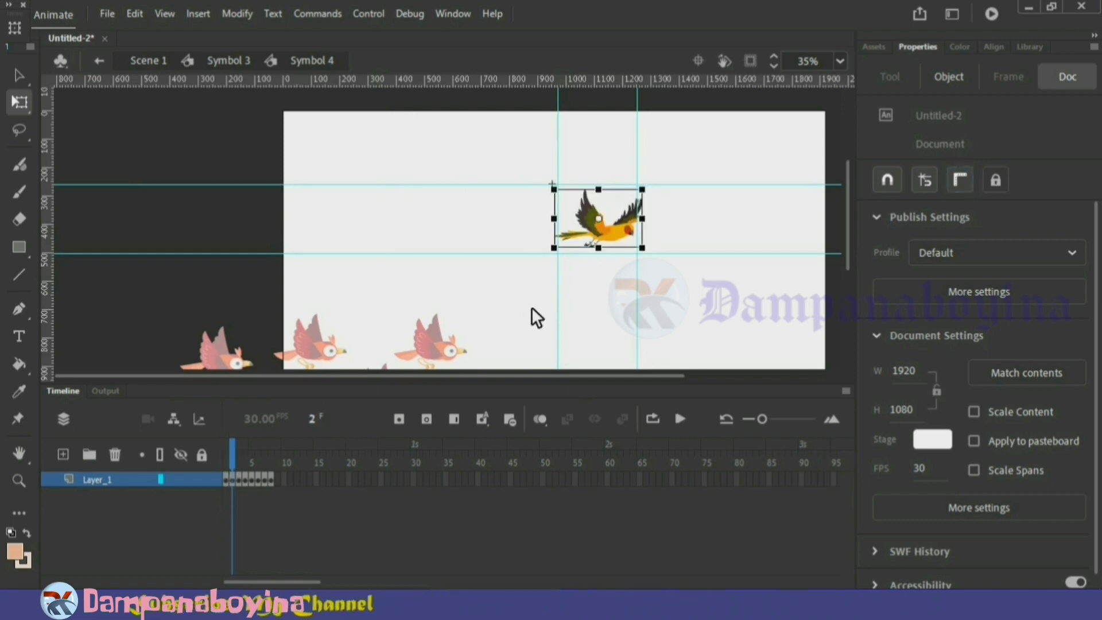
key("Right")
key("Right")
key("Right")
key("Right")
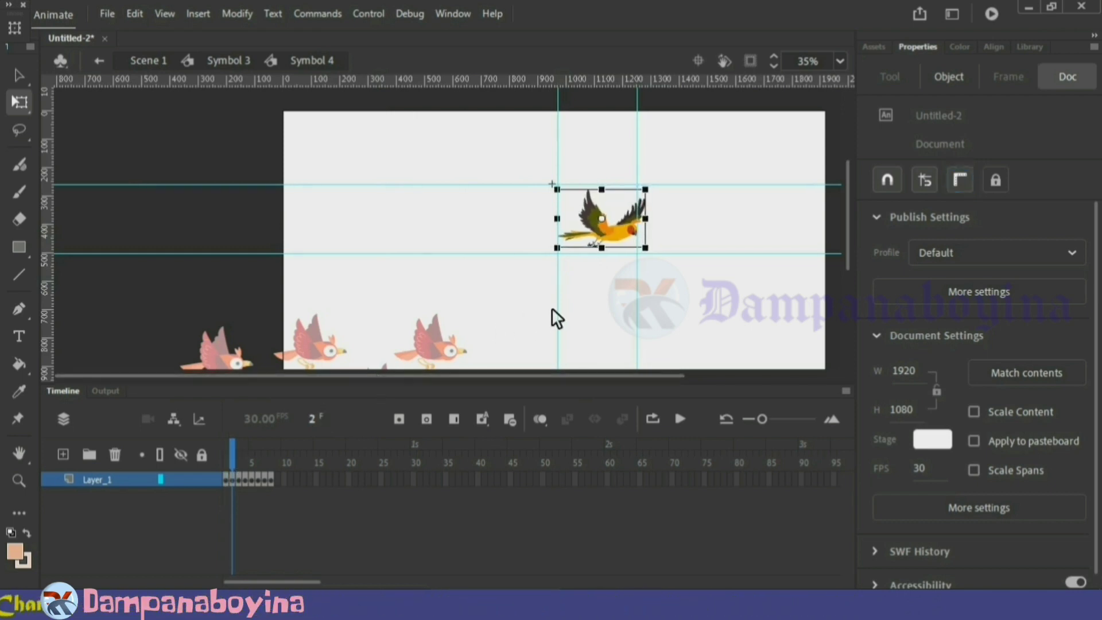
key("Down")
key("Down")
key("Down")
key("Down")
key("Down")
key("Down")
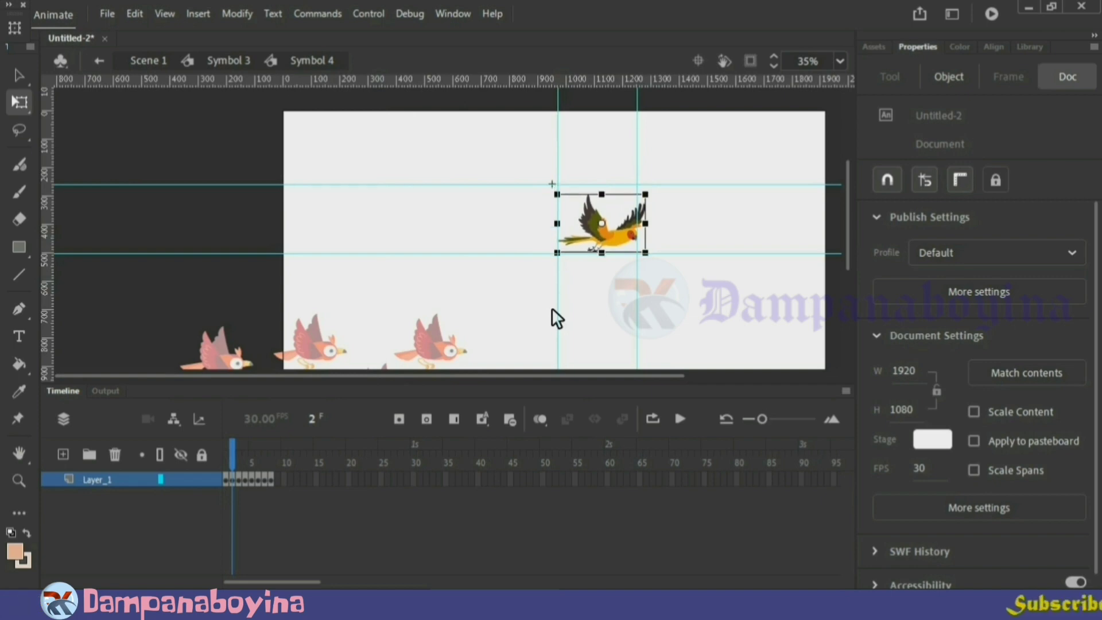
Nudge the frame 3 bird right and down within the guides to about X 14.2, Y 118.3
left_click(238, 464)
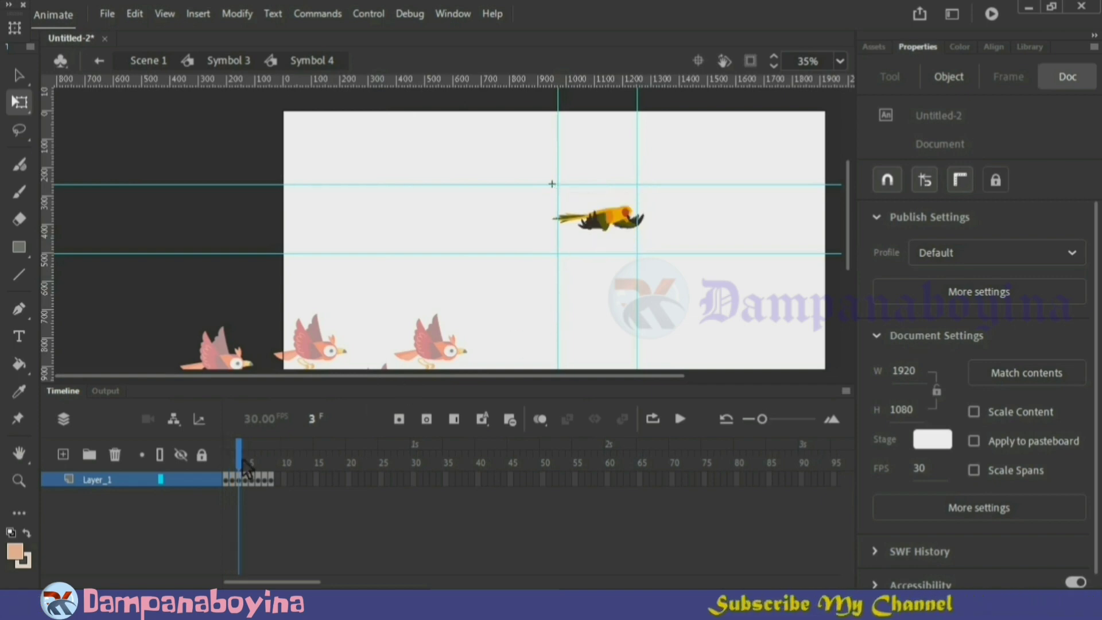
left_click(607, 223)
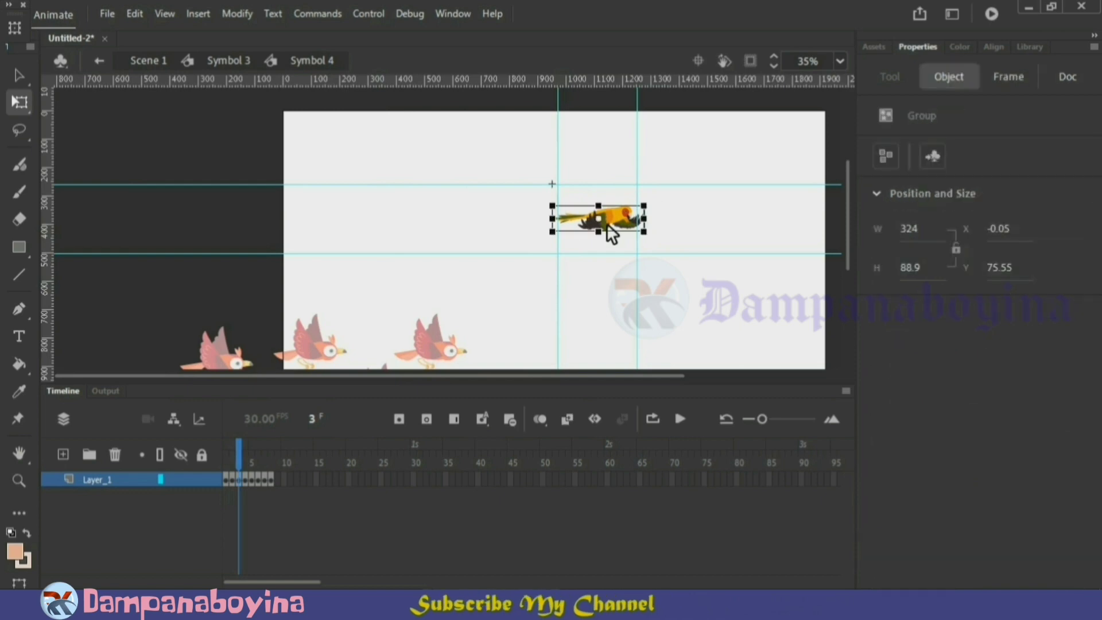
key("Down")
key("Down")
key("Down")
key("Down")
key("Down")
key("Down")
key("Down")
key("Down")
key("Down")
key("Down")
key("Down")
key("Down")
key("Down")
key("Down")
key("Down")
key("Down")
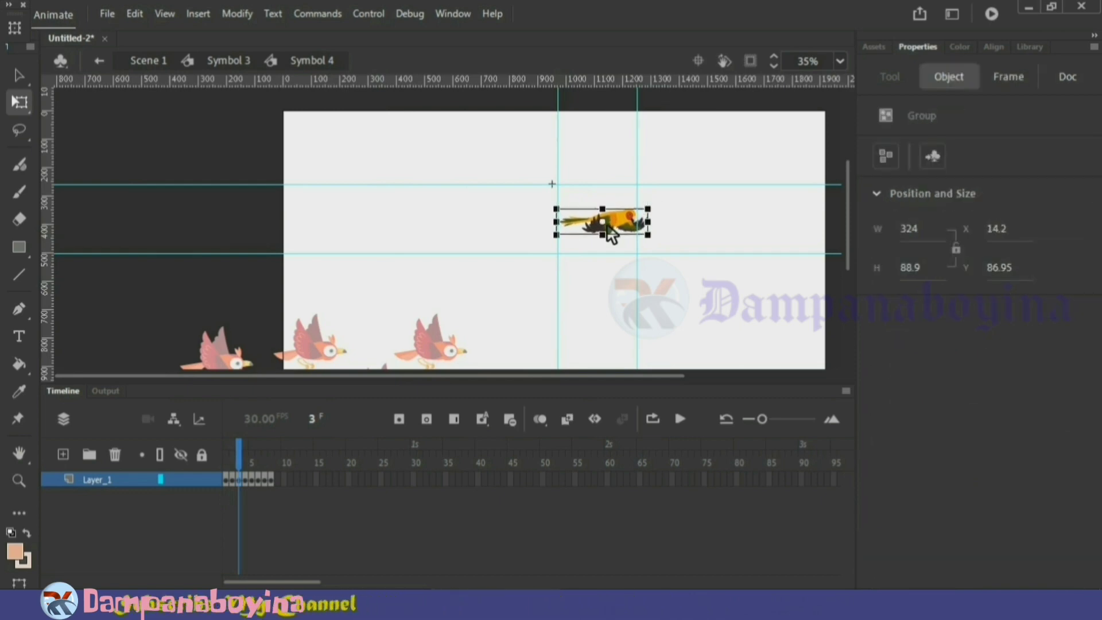
Nudge the frame 4 bird right onto the left vertical guide and slightly down
left_click(245, 464)
left_click(512, 320)
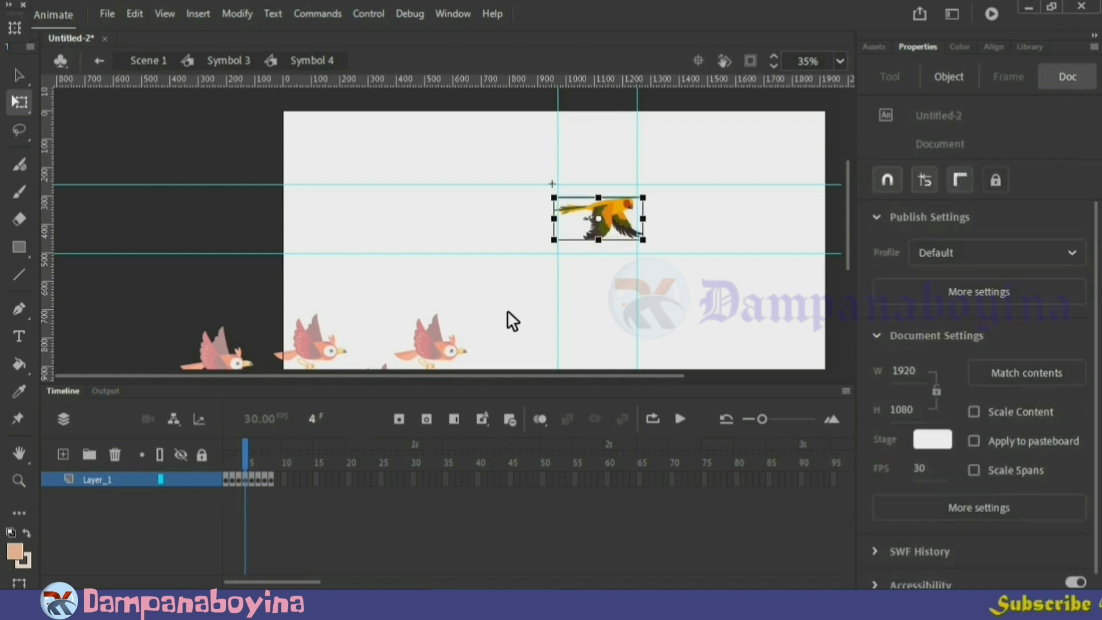
key("Right")
key("Right")
key("Right")
key("Right")
key("Down")
key("Down")
key("Down")
key("Down")
key("Down")
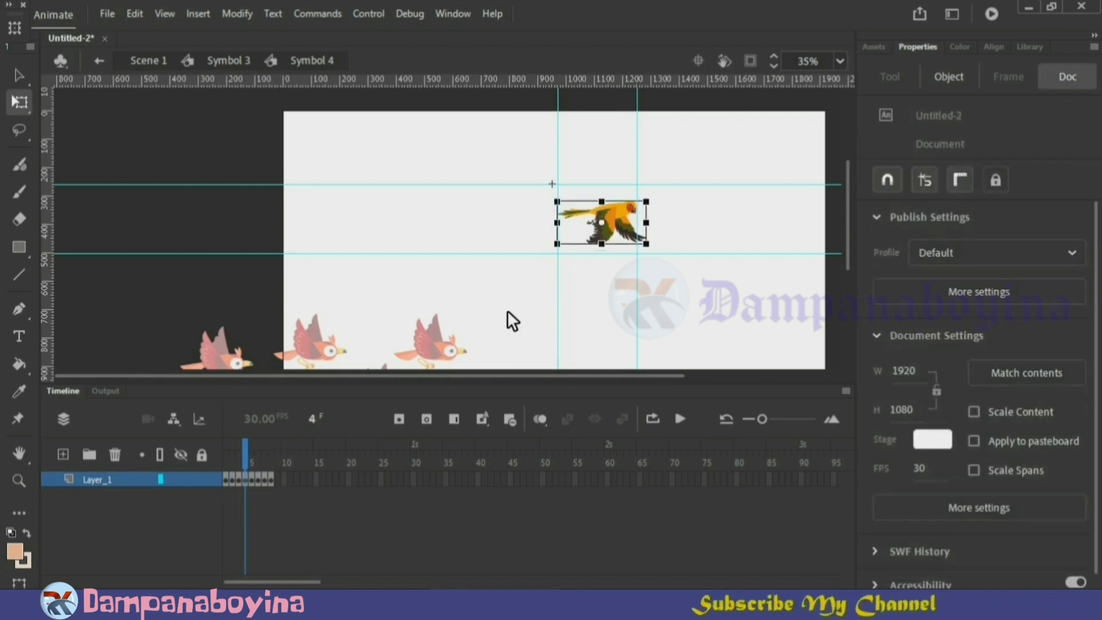
Nudge the birds on frames 5 and 6 down toward the lower guide, placing the frame 6 bird at X 15.2, Y 85.7
left_click(255, 462)
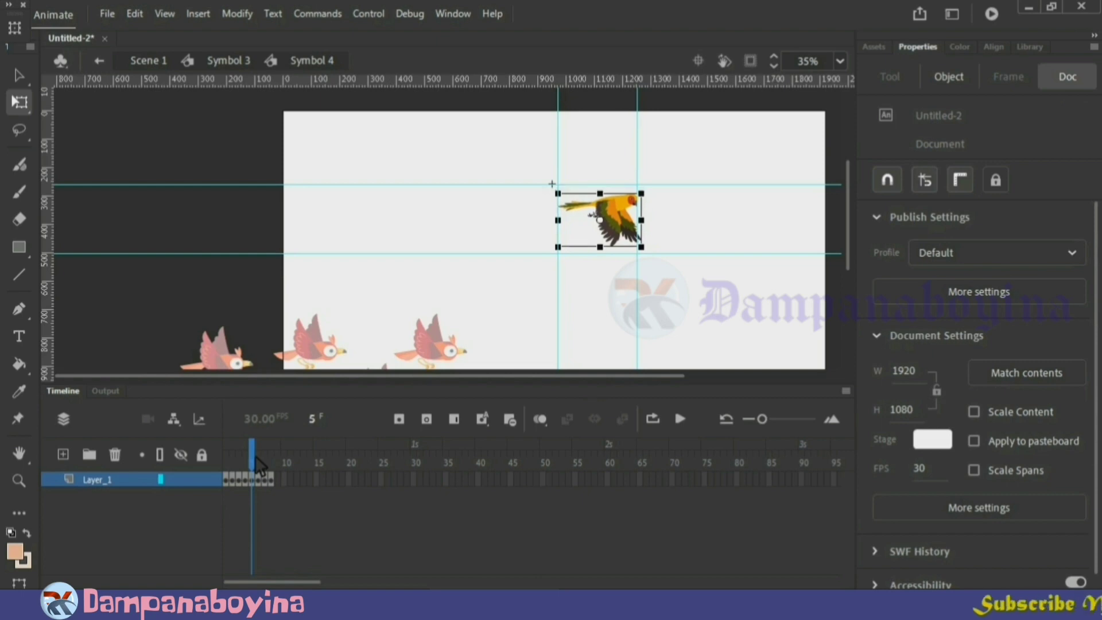
left_click(262, 465)
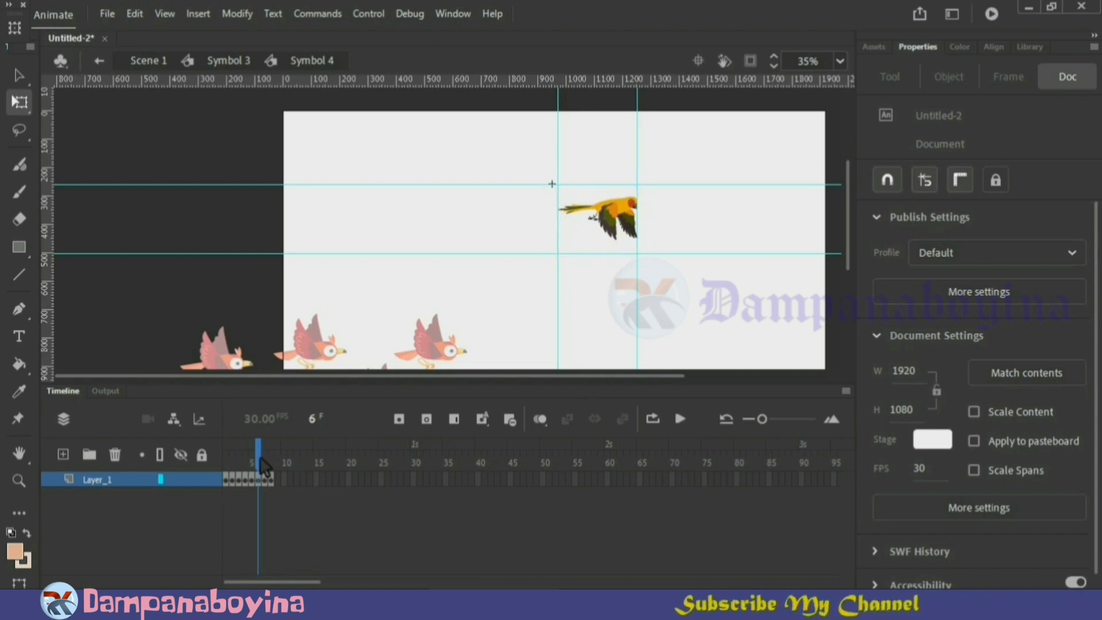
left_click(614, 238)
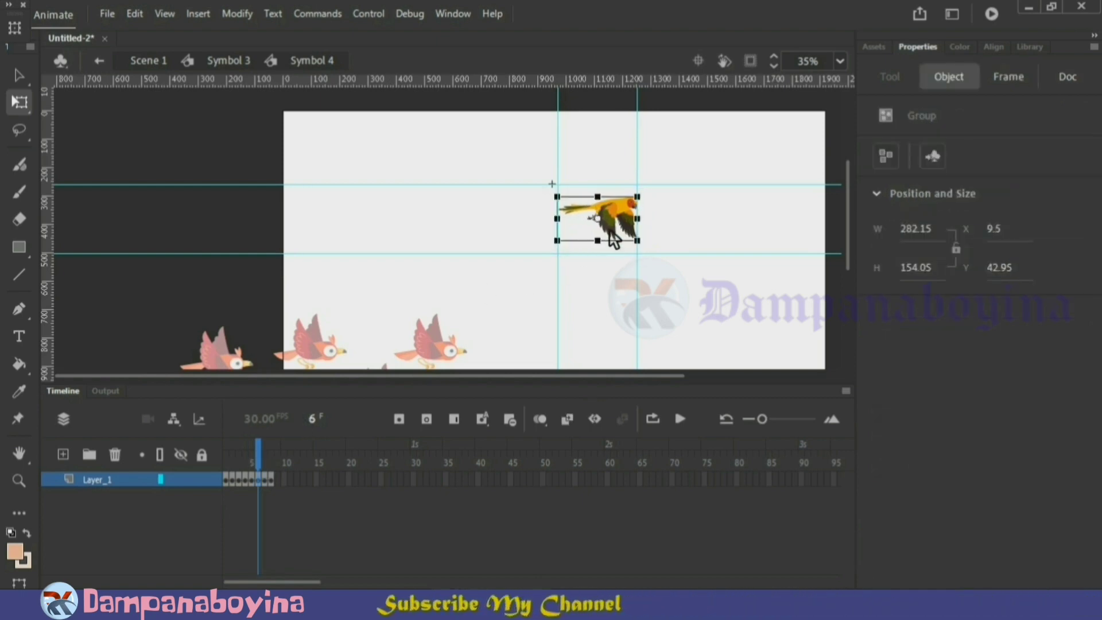
key("Left")
key("Left")
key("Down")
key("Down")
key("Down")
key("Down")
key("Down")
key("Down")
key("Down")
key("Down")
key("Down")
key("Down")
key("Down")
key("Down")
key("Down")
key("Down")
key("Down")
key("Down")
key("Down")
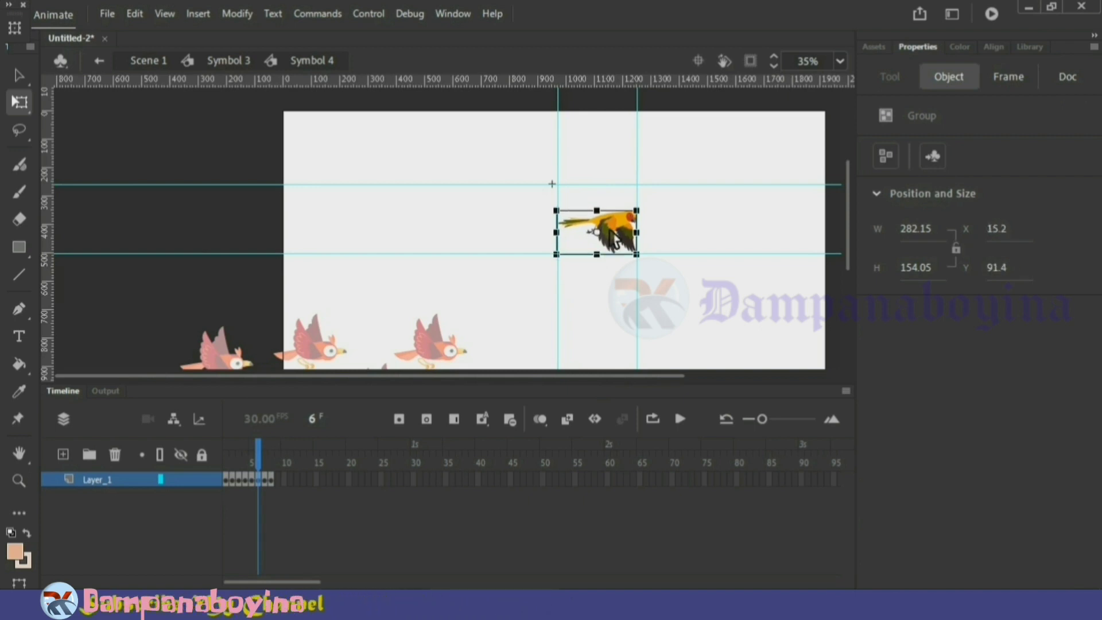
key("Up")
key("Up")
key("Up")
key("Up")
key("Up")
key("Up")
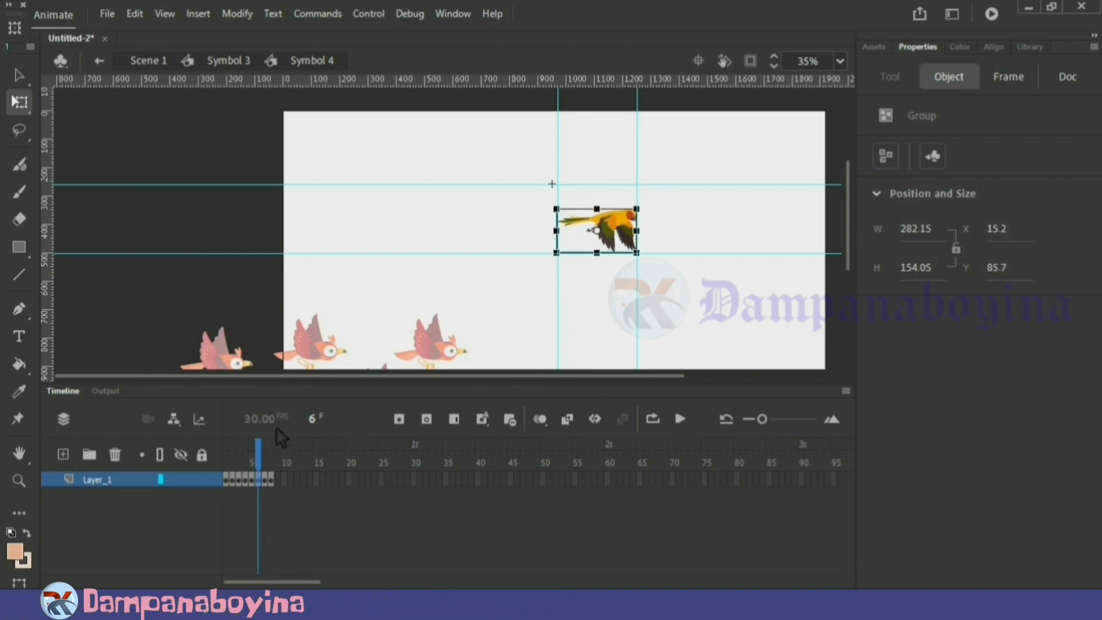
Check the bird's position on frames 7 and 8 against the guides and play the wing-flap cycle
left_click(267, 449)
left_click(556, 285)
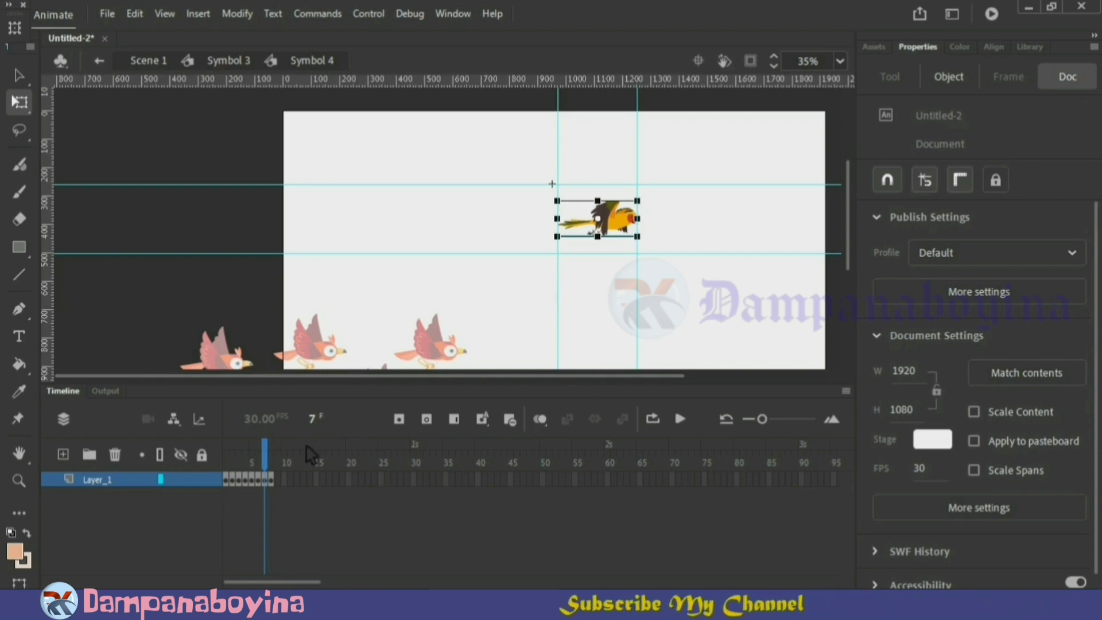
left_click(270, 462)
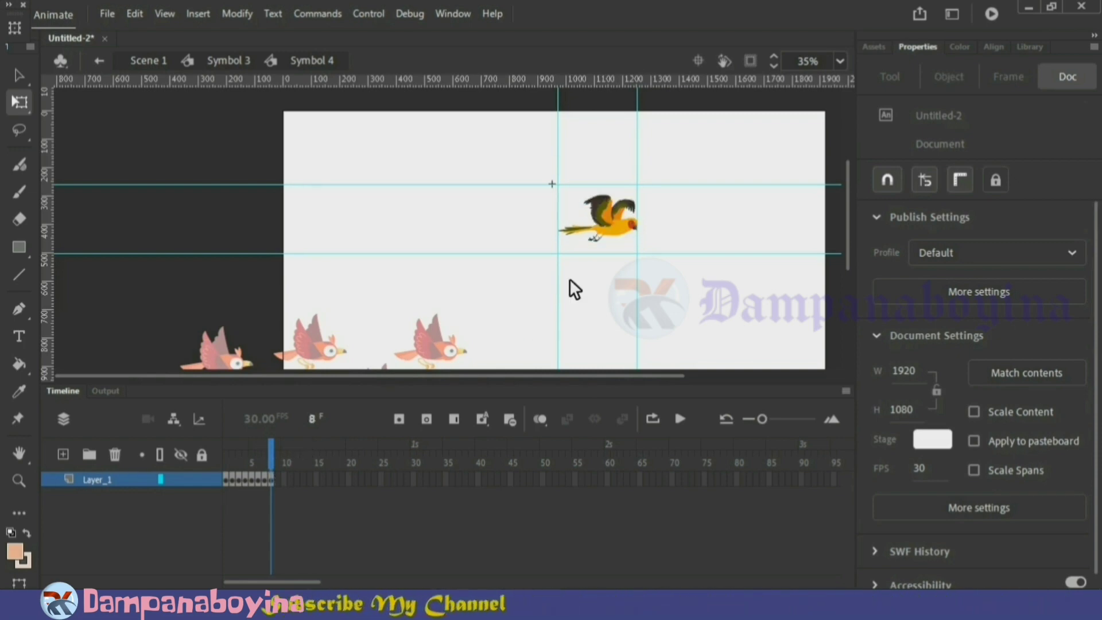
key("Return")
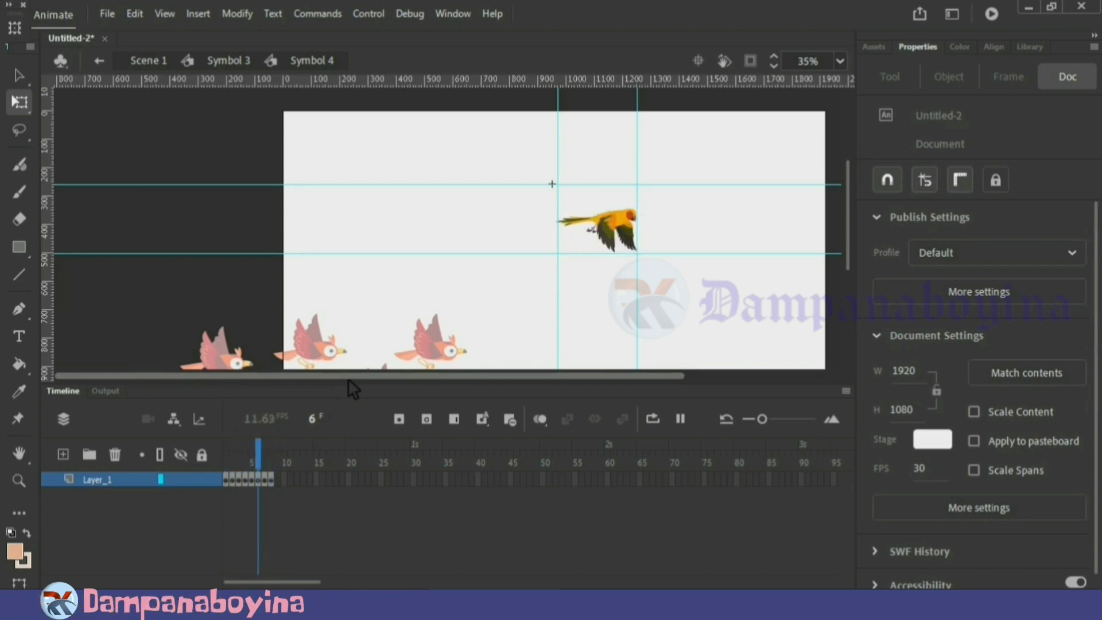
key("Return")
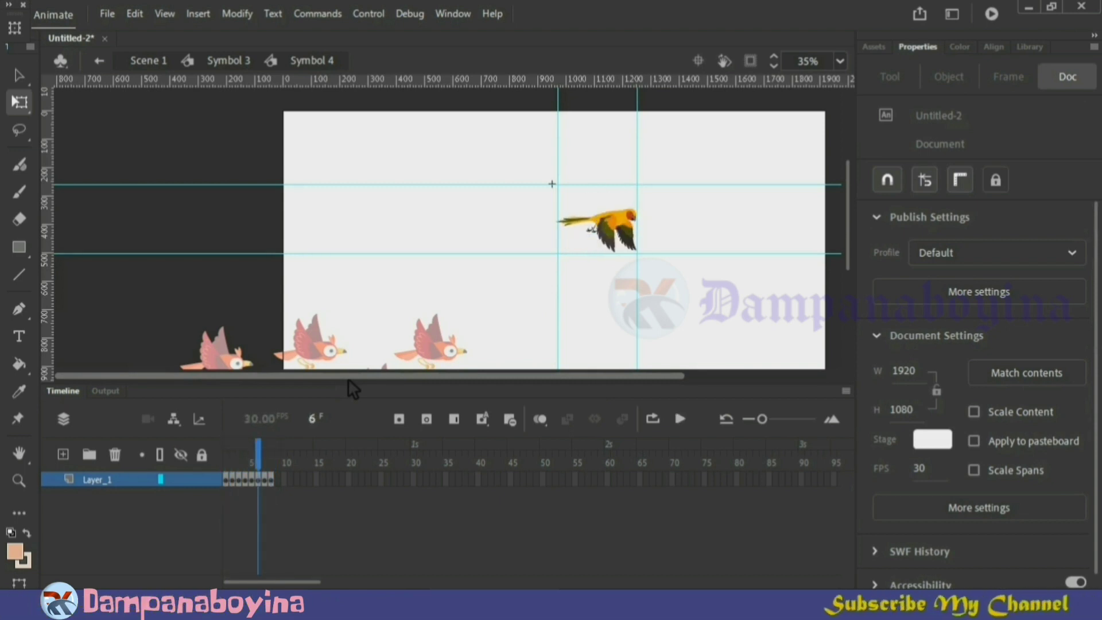
Remove all four guides from the stage and replay the wing-flap cycle
left_click_drag(739, 184, 740, 86)
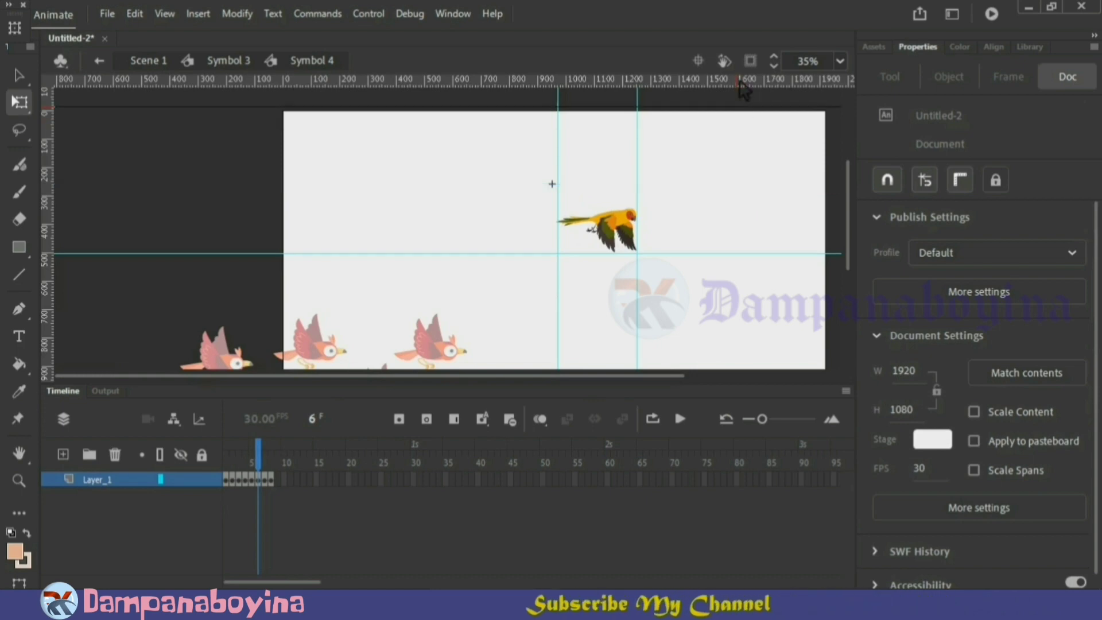
left_click_drag(732, 253, 733, 84)
left_click_drag(558, 175, 187, 191)
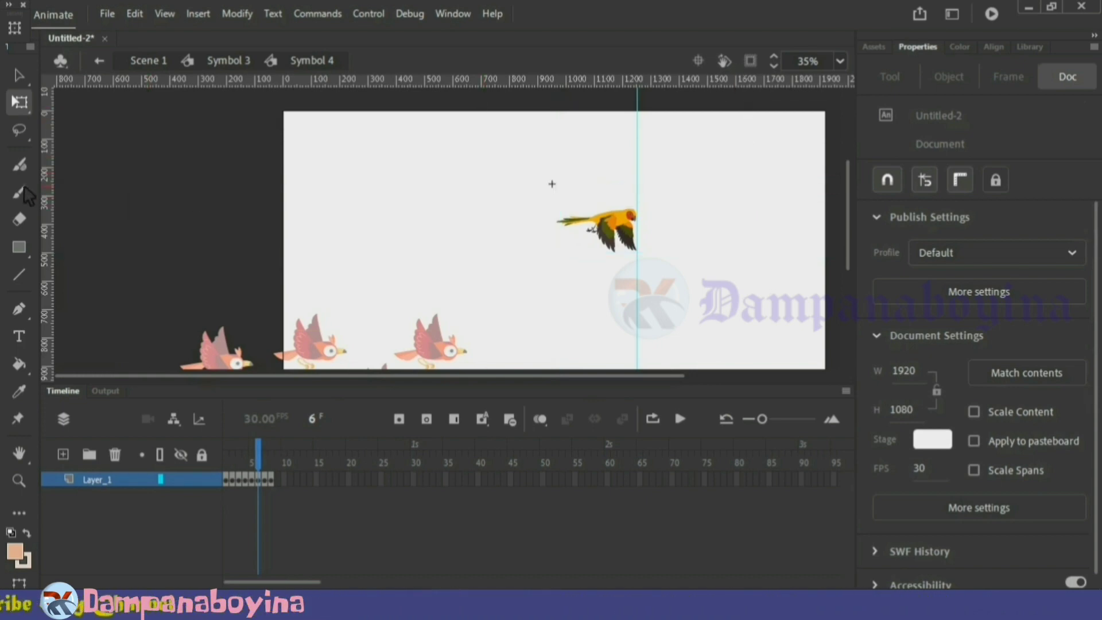
left_click_drag(638, 173, 22, 222)
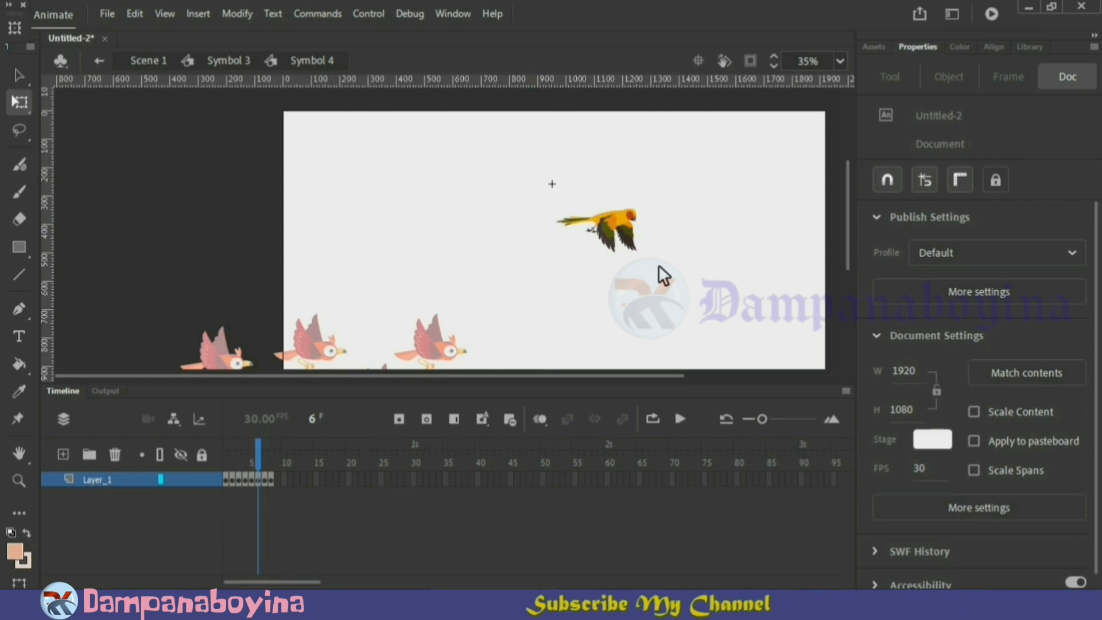
key("Return")
key("Return")
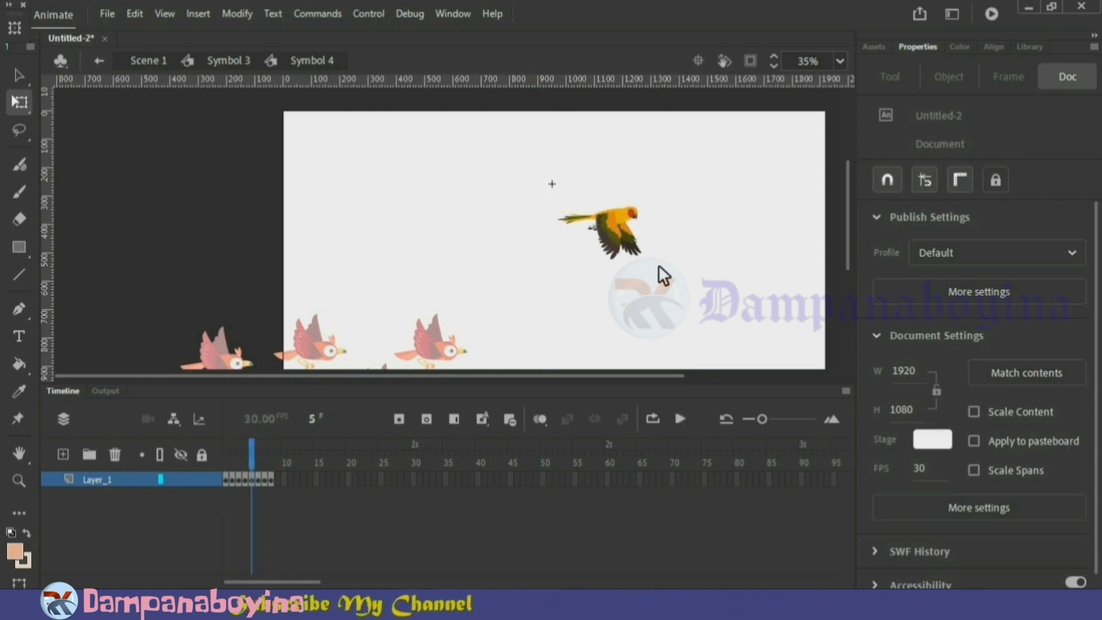
left_click_drag(271, 481, 226, 483)
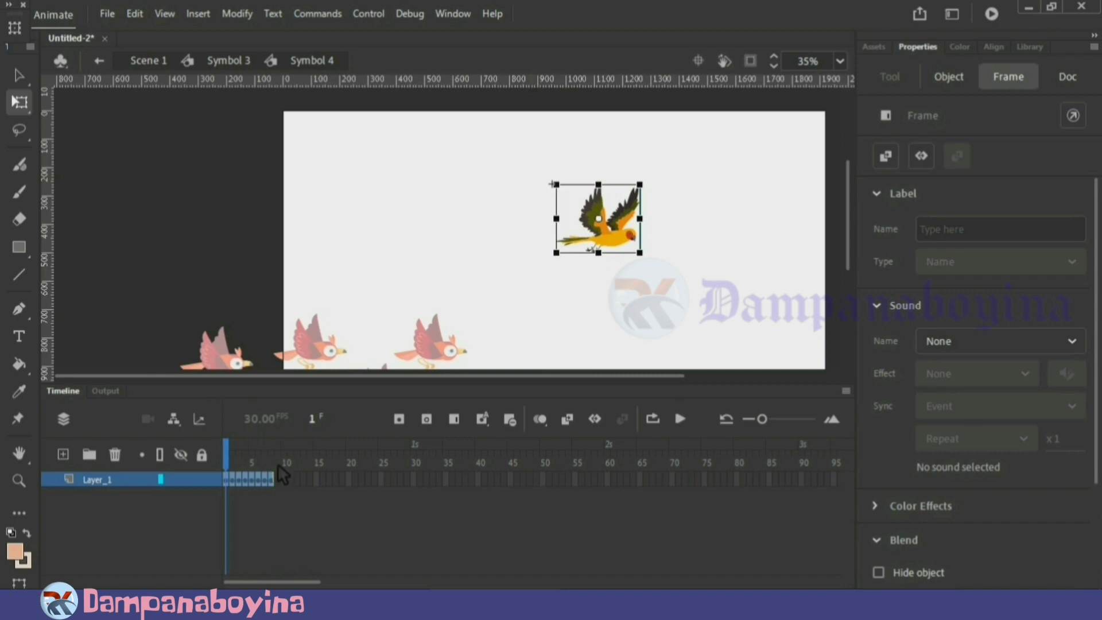
left_click(278, 462)
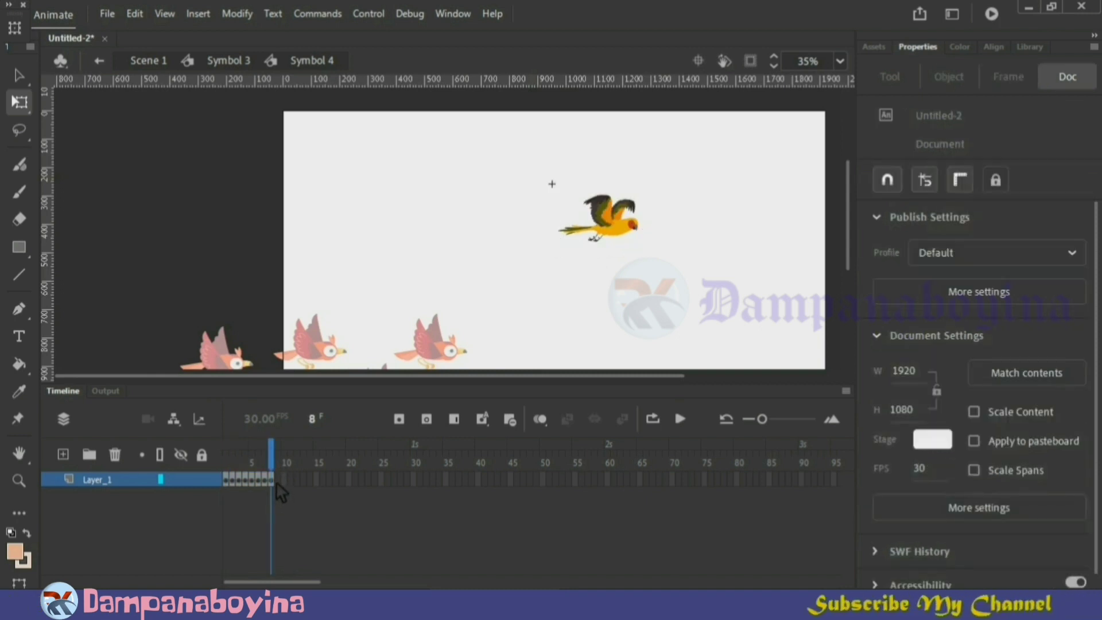
double_click(276, 481)
left_click_drag(277, 479, 329, 480)
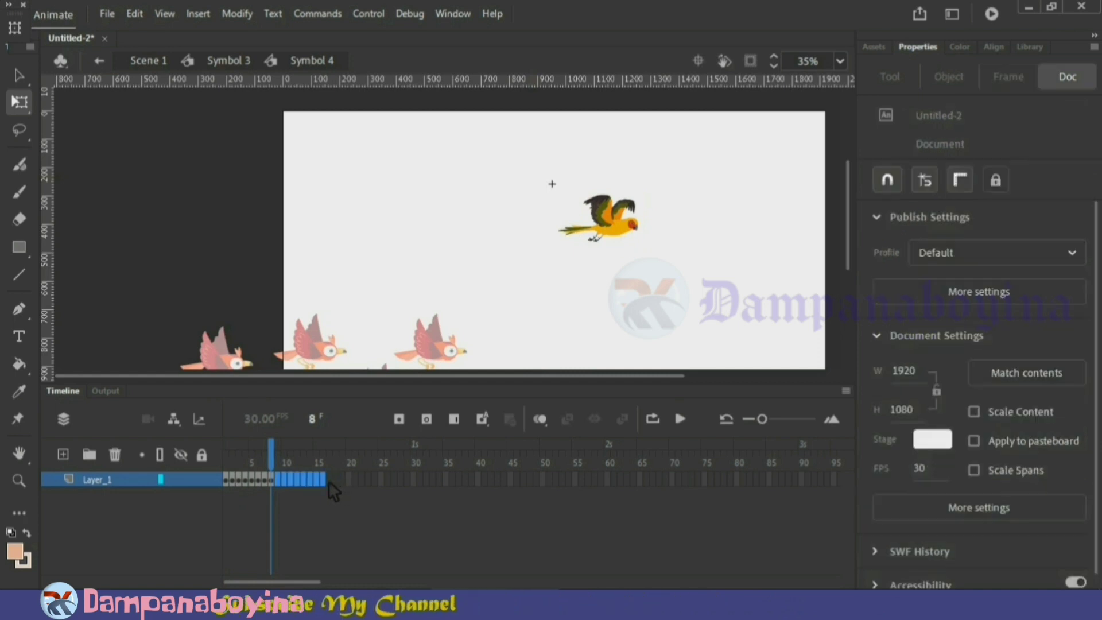
left_click(324, 502)
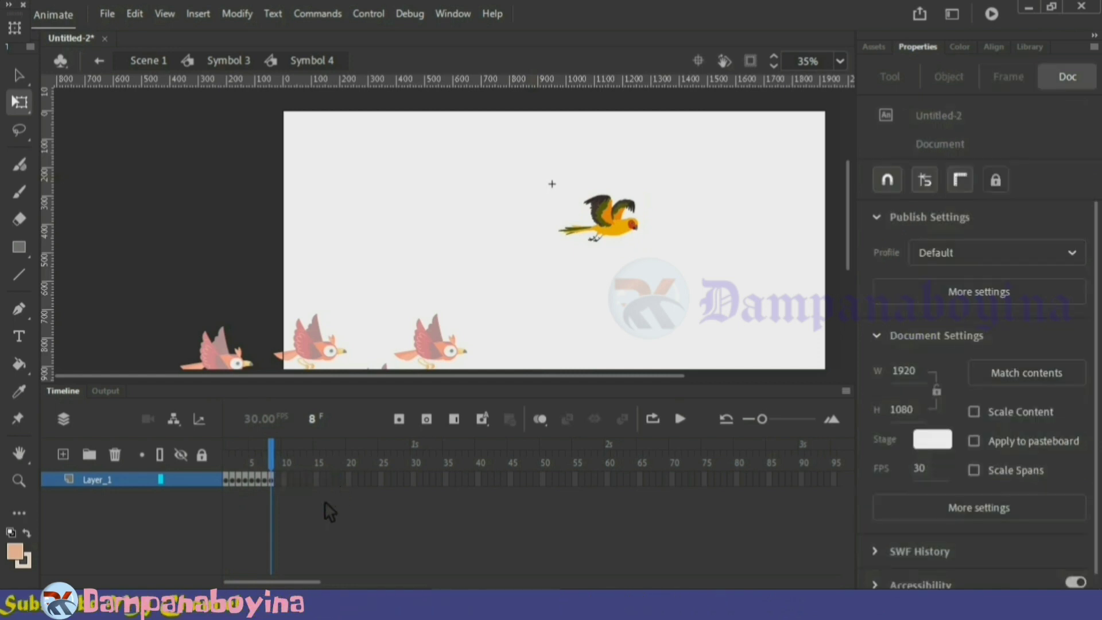
Stretch the eight wing-flap keyframes to span 16 frames and play the retimed cycle
double_click(274, 481)
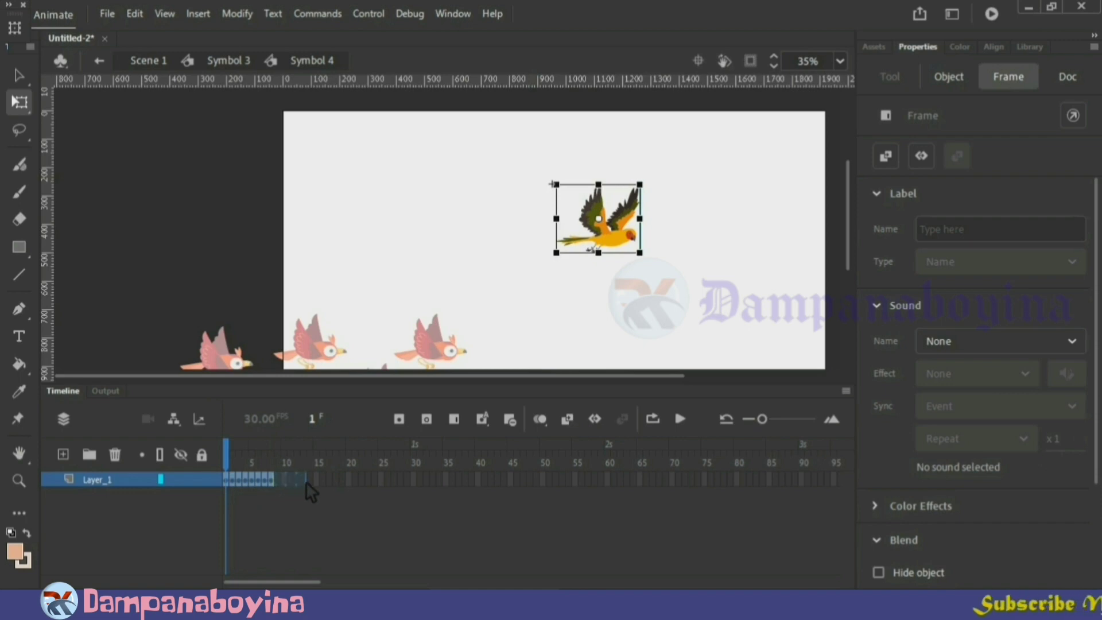
left_click_drag(318, 481, 329, 480)
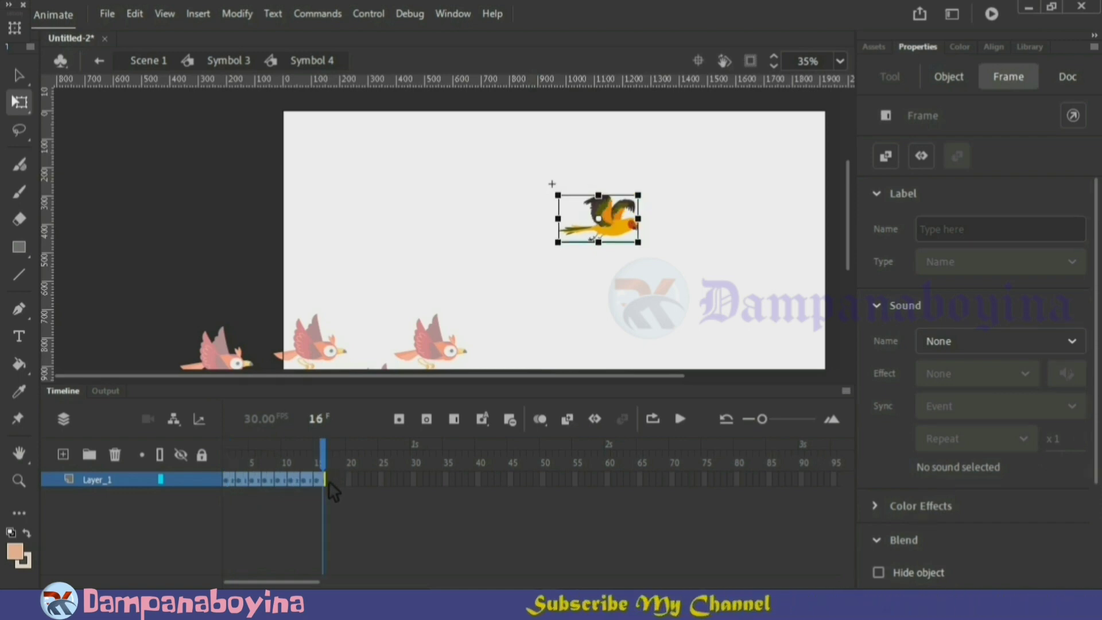
left_click(640, 294)
key("Return")
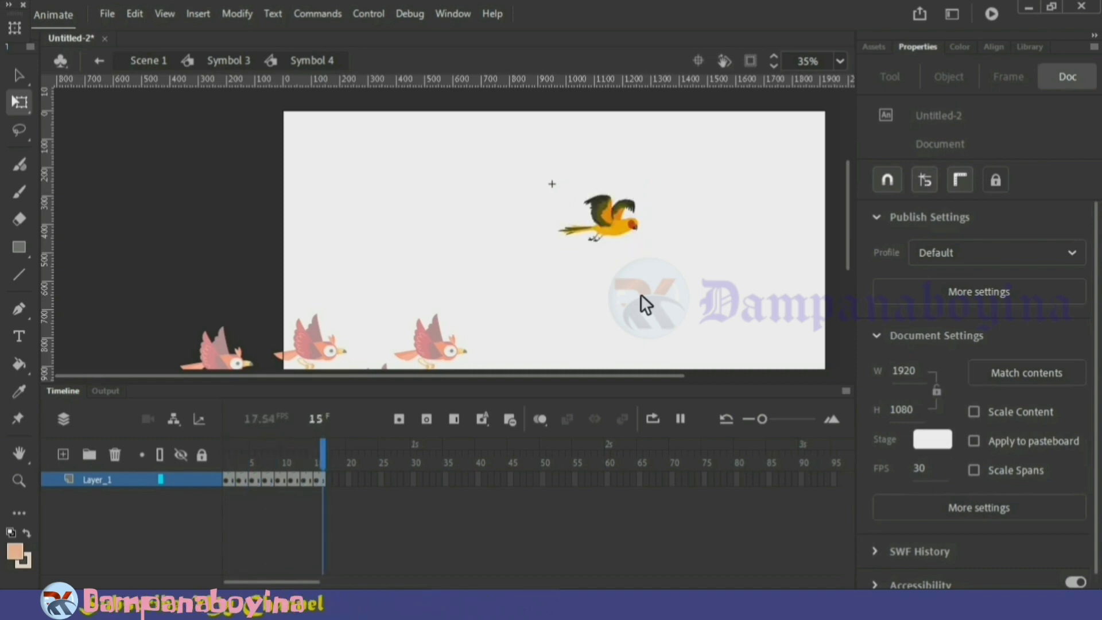
key("Return")
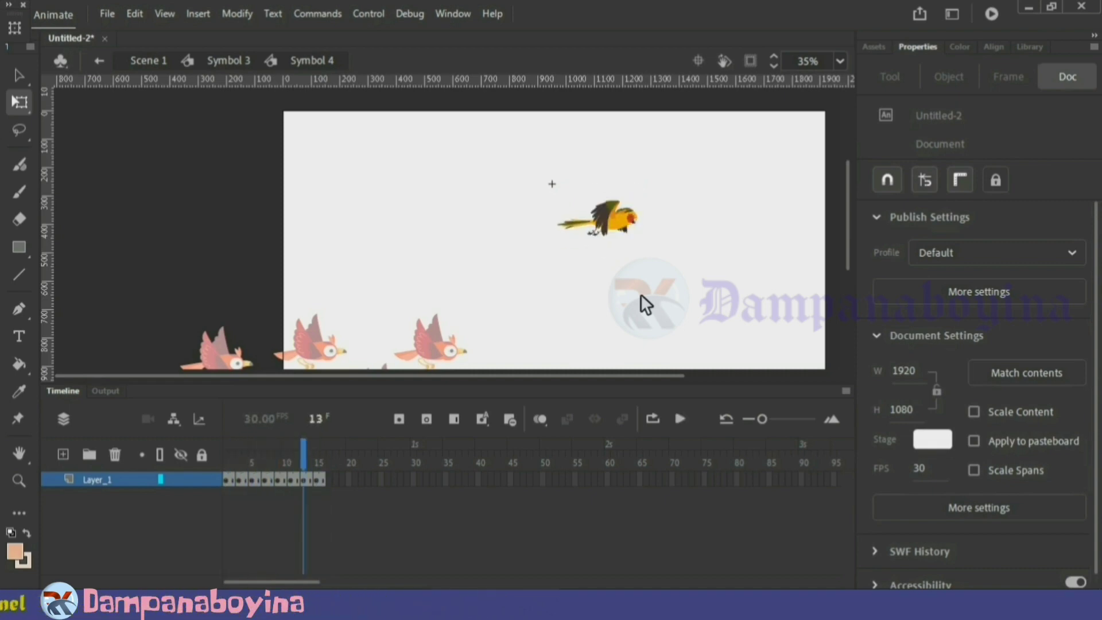
Return to Symbol 3 and duplicate the yellow bird four times, spreading the copies around the original as a five-bird flock
double_click(668, 291)
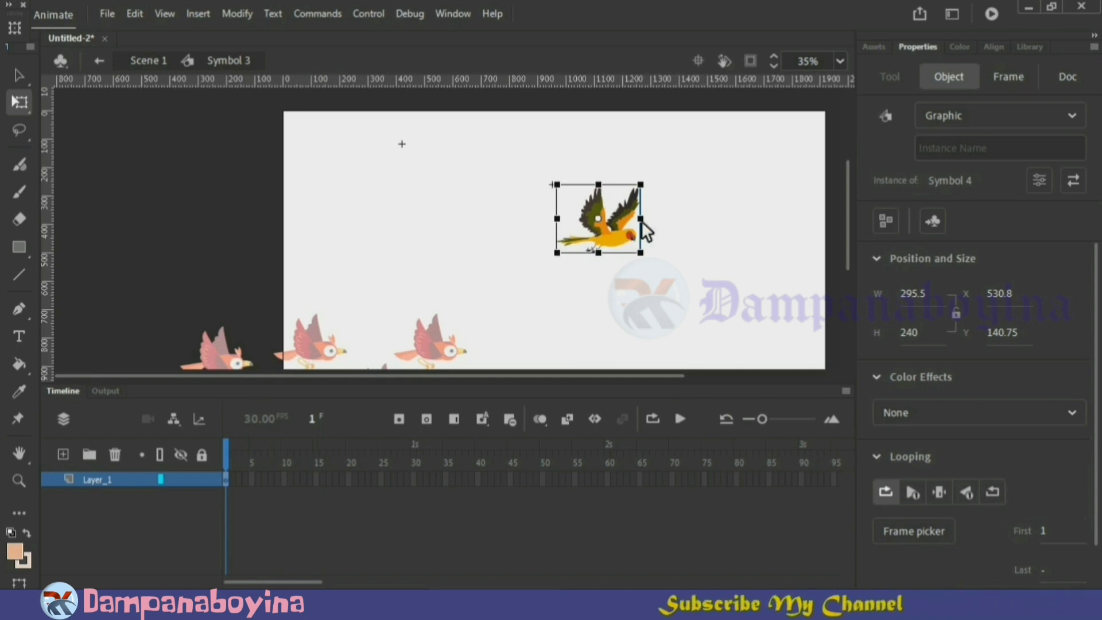
left_click_drag(632, 241, 716, 175)
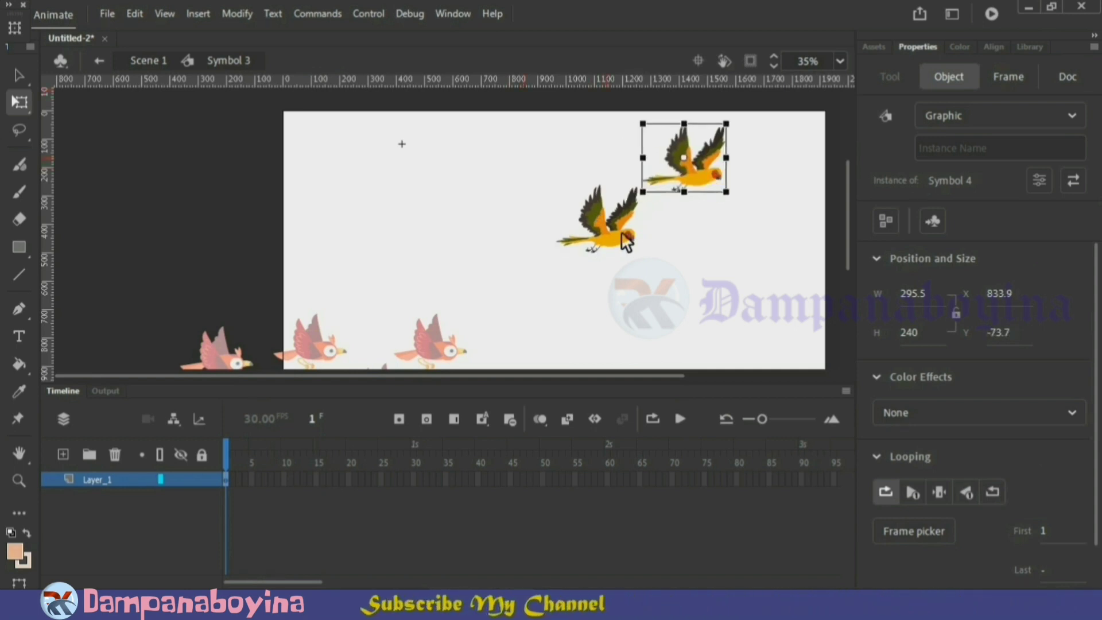
left_click(625, 241)
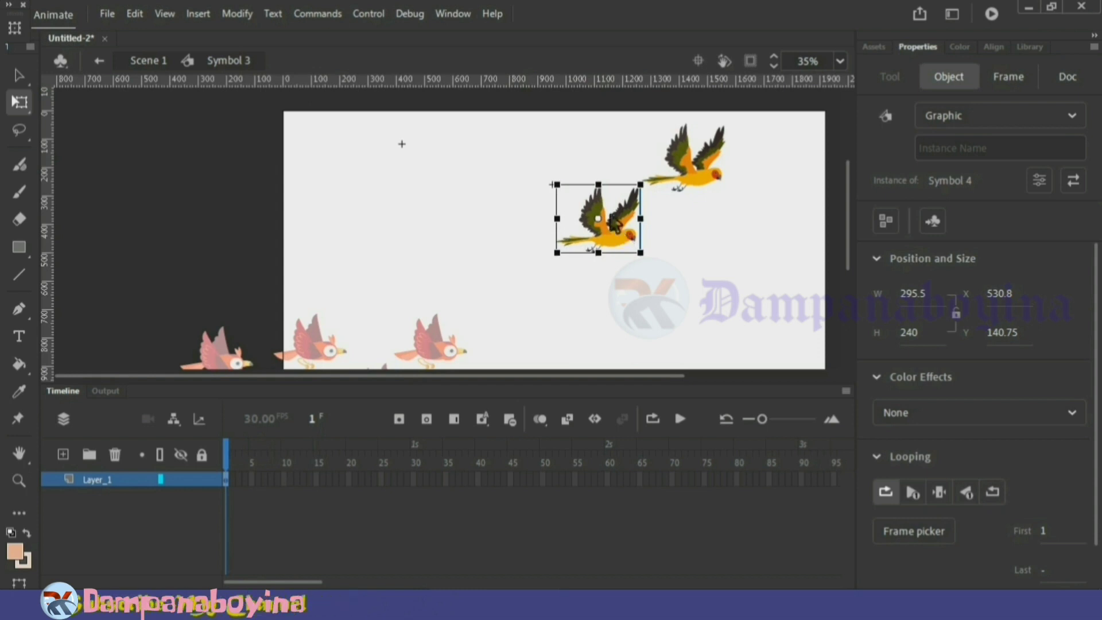
left_click_drag(621, 232, 558, 167)
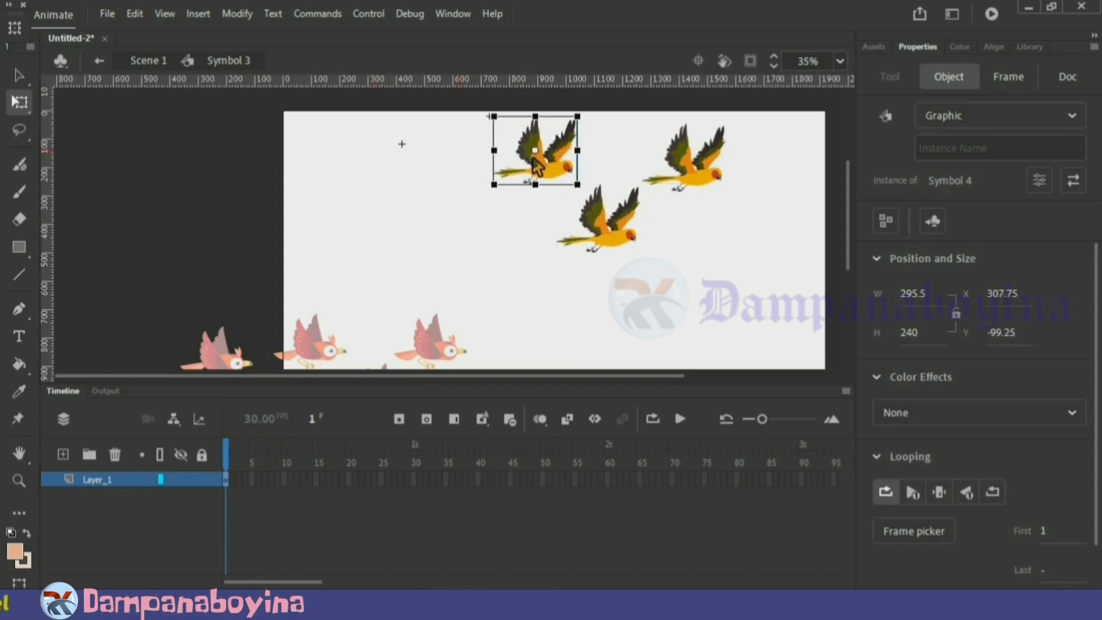
left_click_drag(542, 172, 650, 301)
left_click(712, 304)
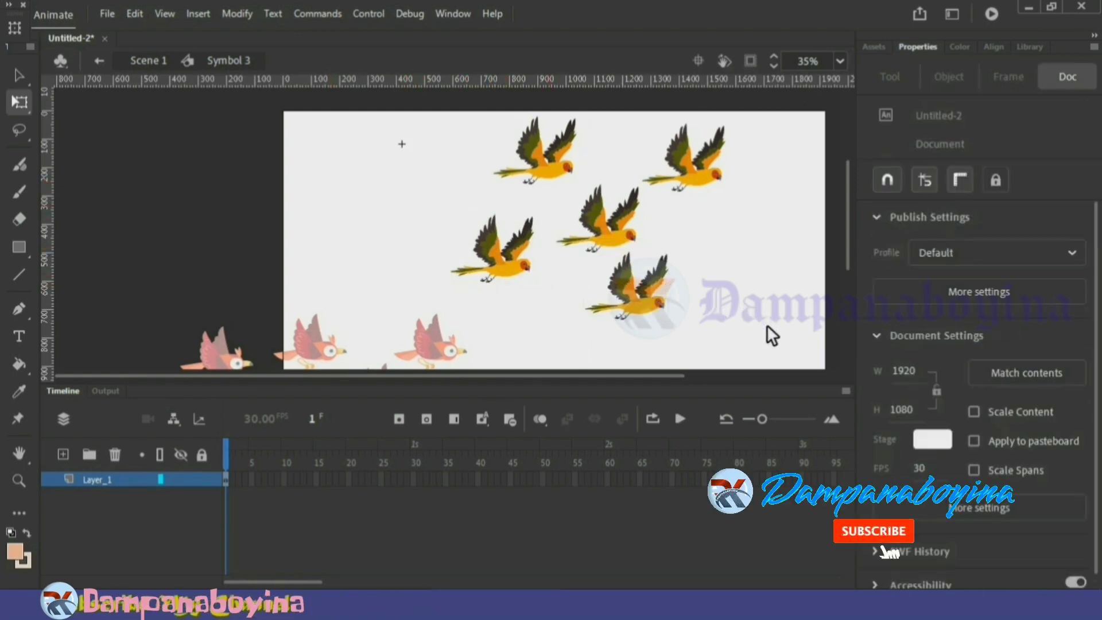
left_click_drag(762, 326, 519, 150)
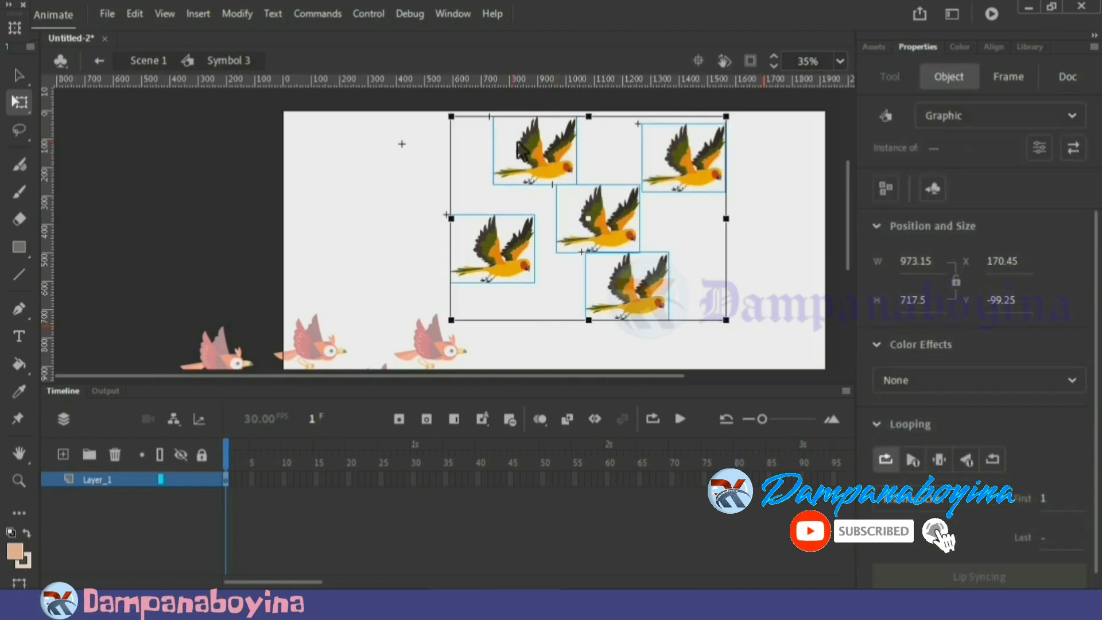
right_click(614, 234)
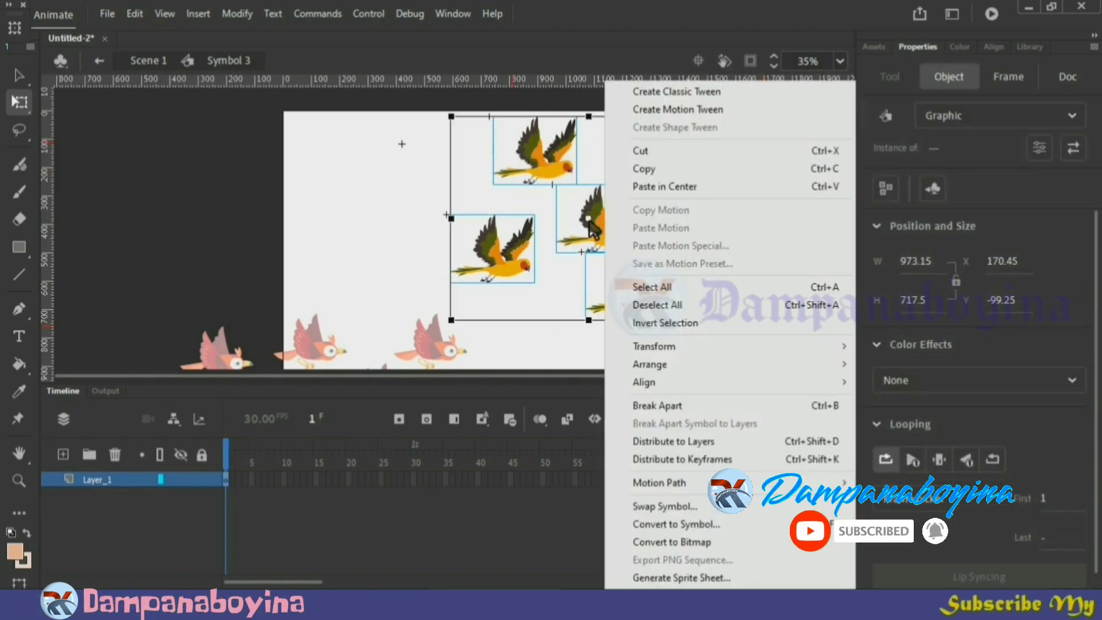
left_click(408, 189)
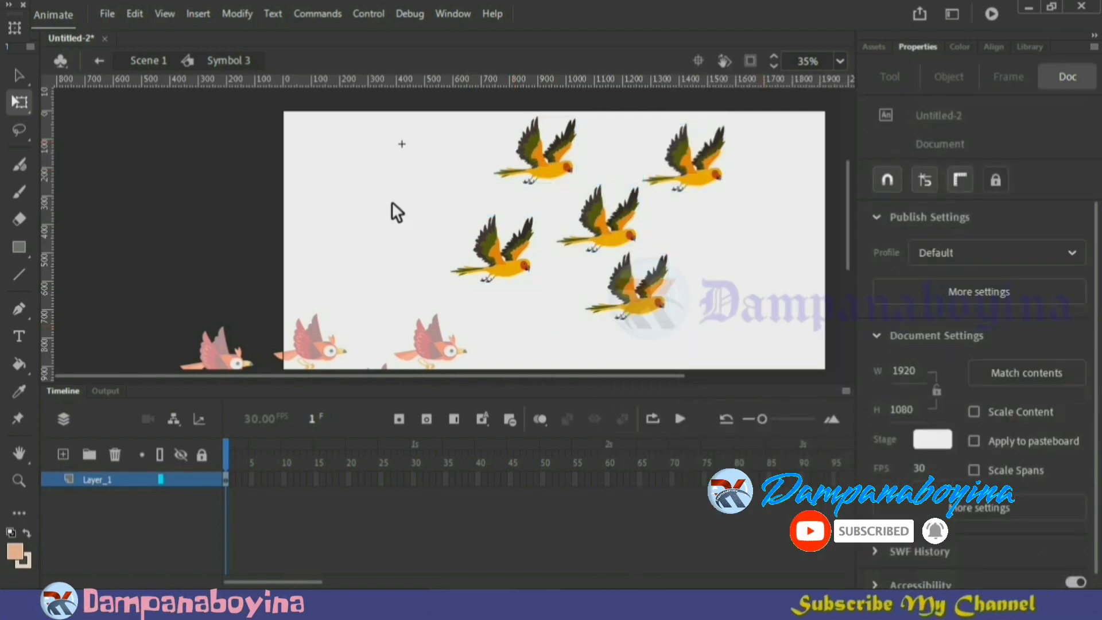
Check the last frame of the wing-flap cycle inside Symbol 4, and extend the flock's layer in Symbol 3 to frame 16
left_click(634, 298)
double_click(634, 299)
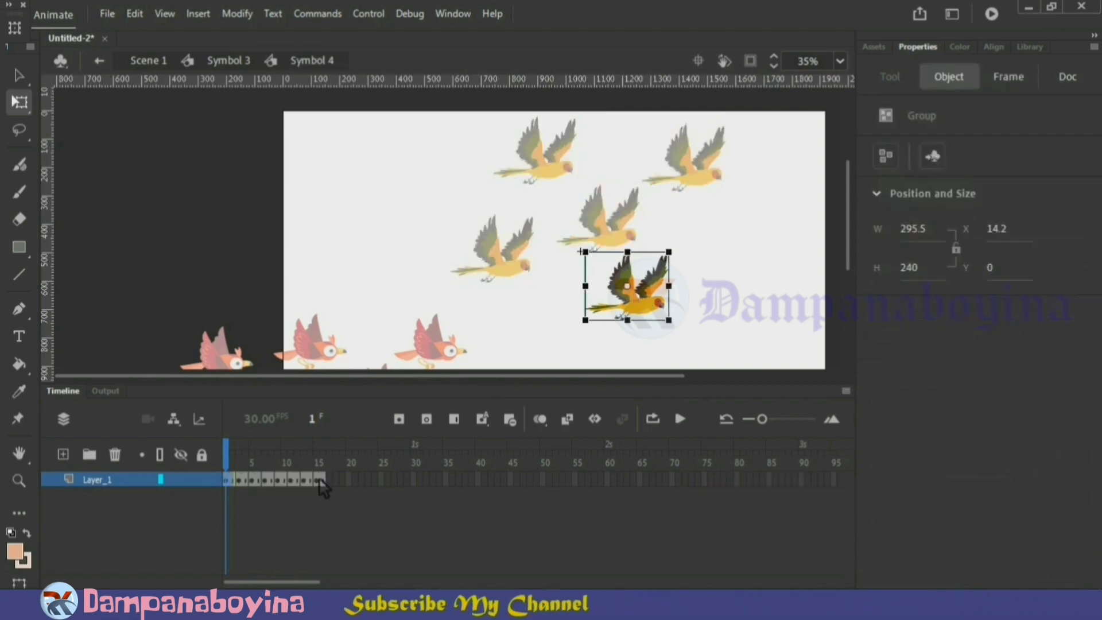
left_click(326, 461)
left_click(615, 338)
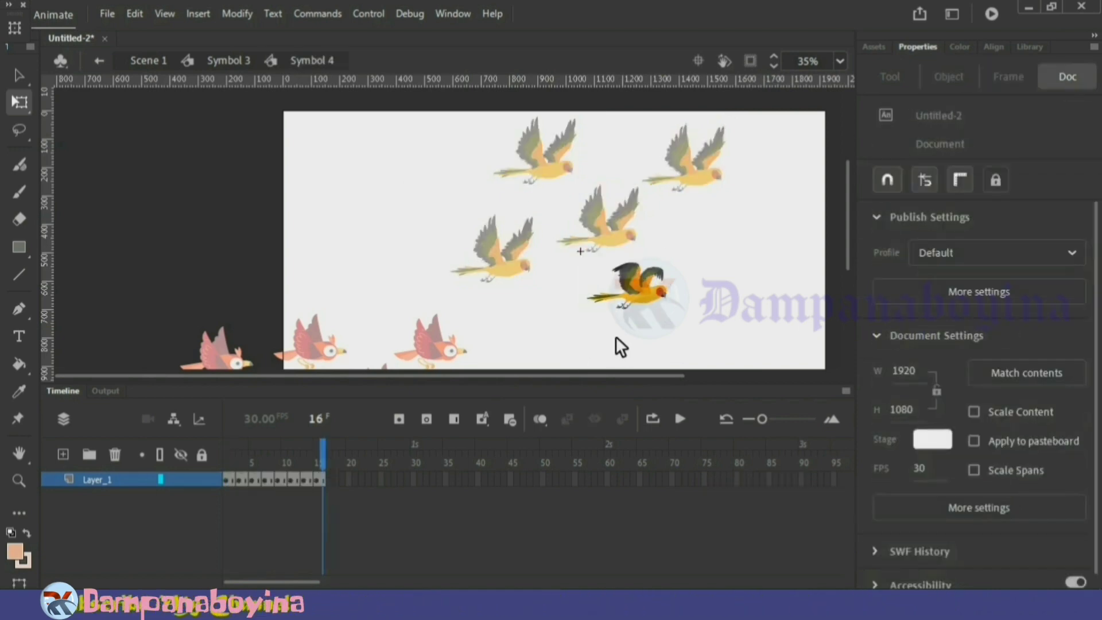
double_click(615, 336)
left_click(325, 477)
right_click(325, 477)
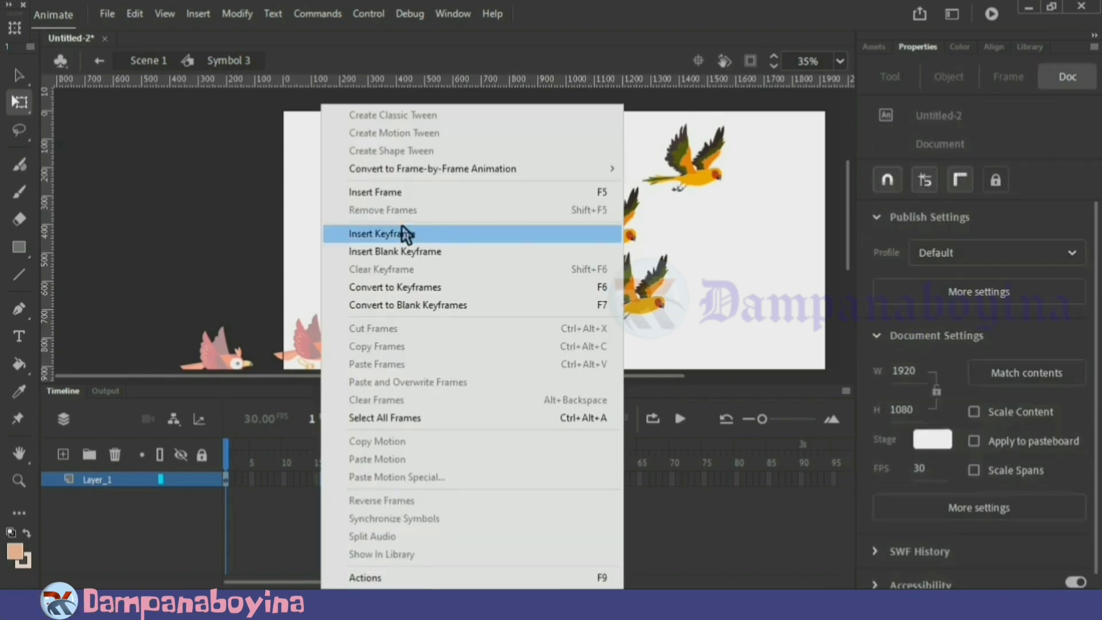
left_click(408, 201)
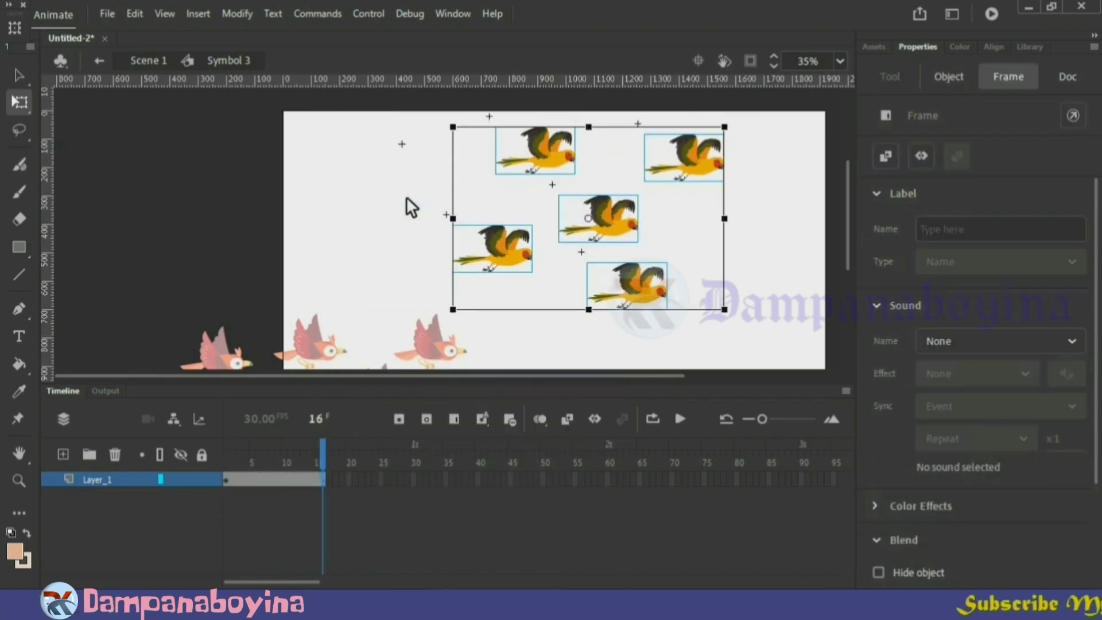
Distribute the five yellow birds to separate layers and play the flock's 16-frame wing-flap cycle
right_click(612, 290)
left_click(712, 259)
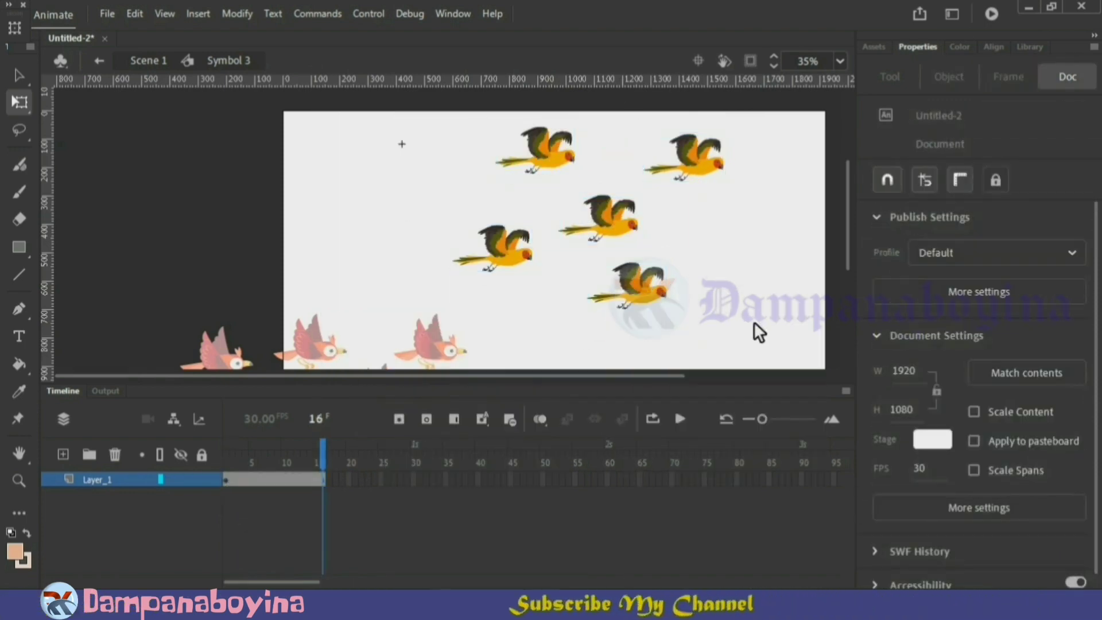
left_click_drag(752, 326, 514, 140)
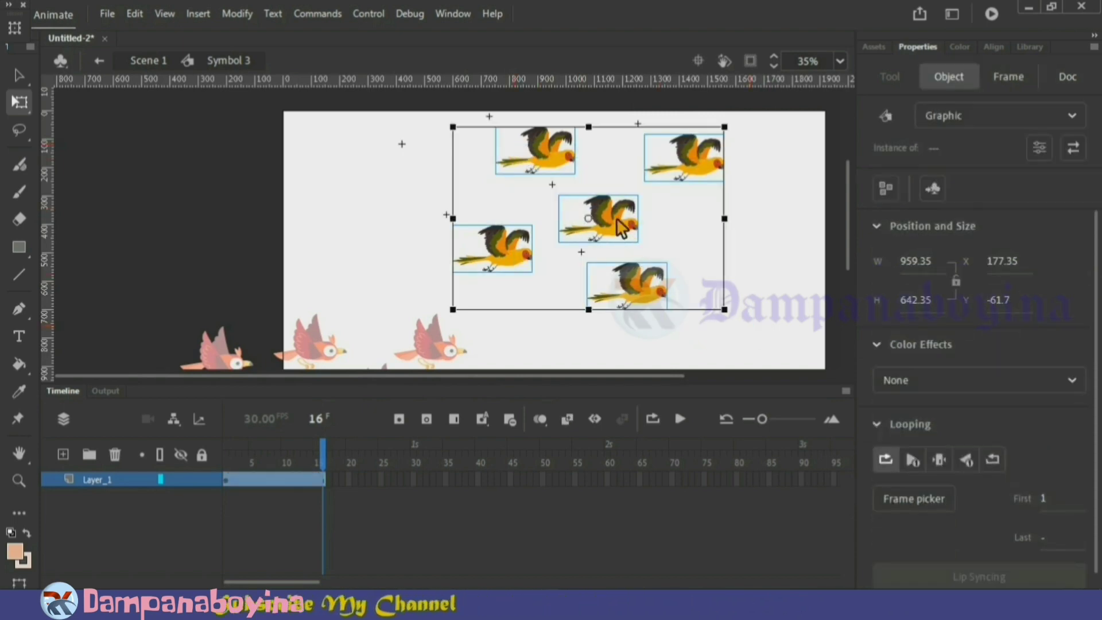
right_click(620, 226)
left_click(675, 440)
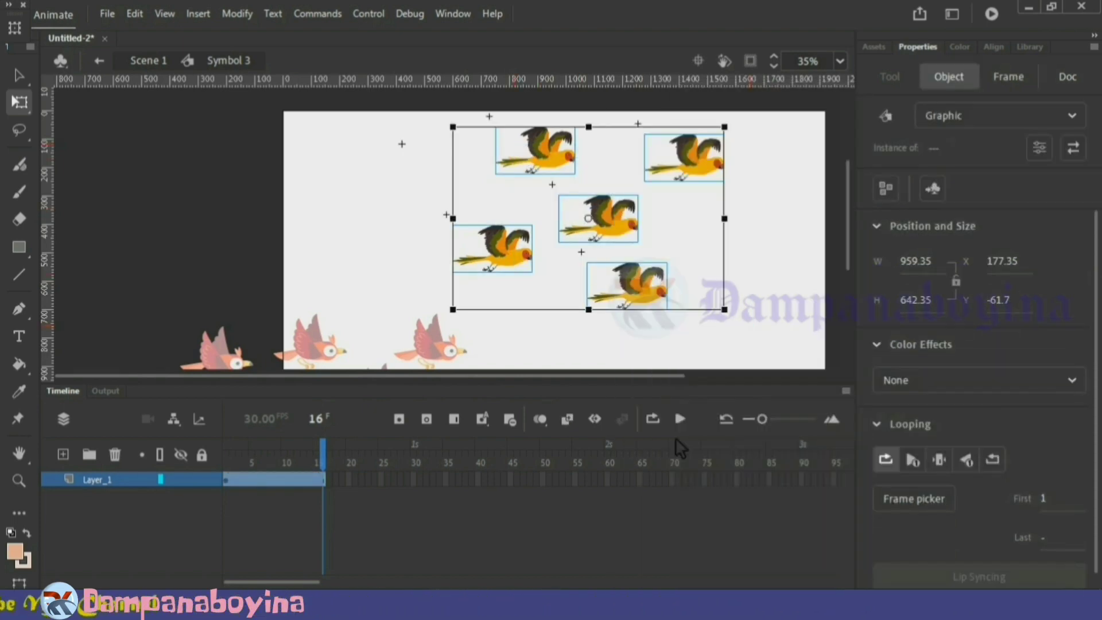
left_click(777, 323)
key("Return")
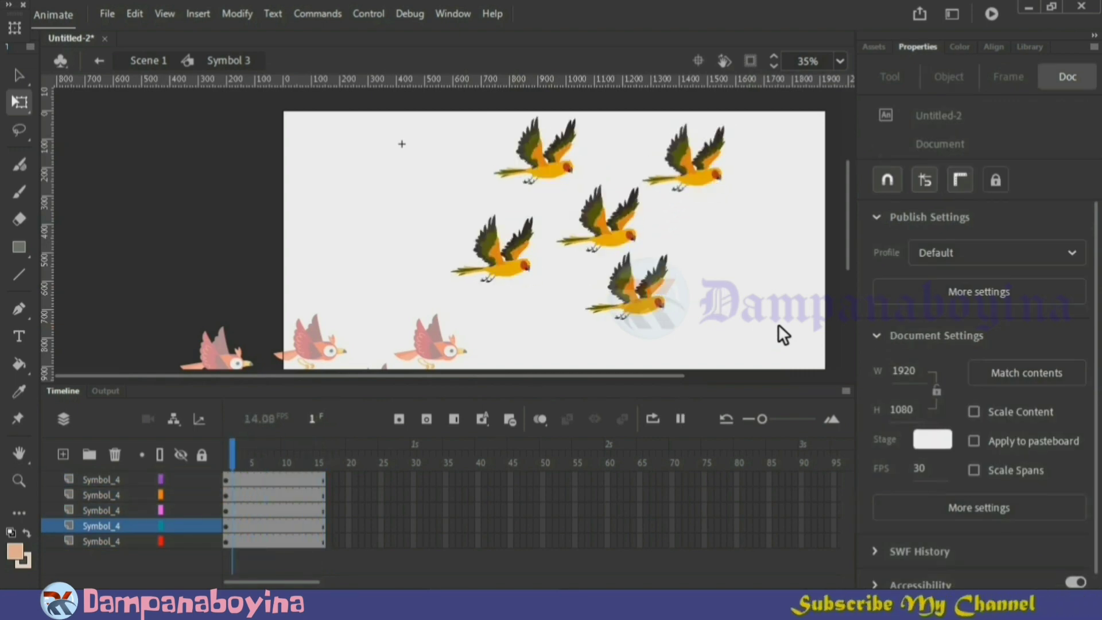
key("Return")
key("Return")
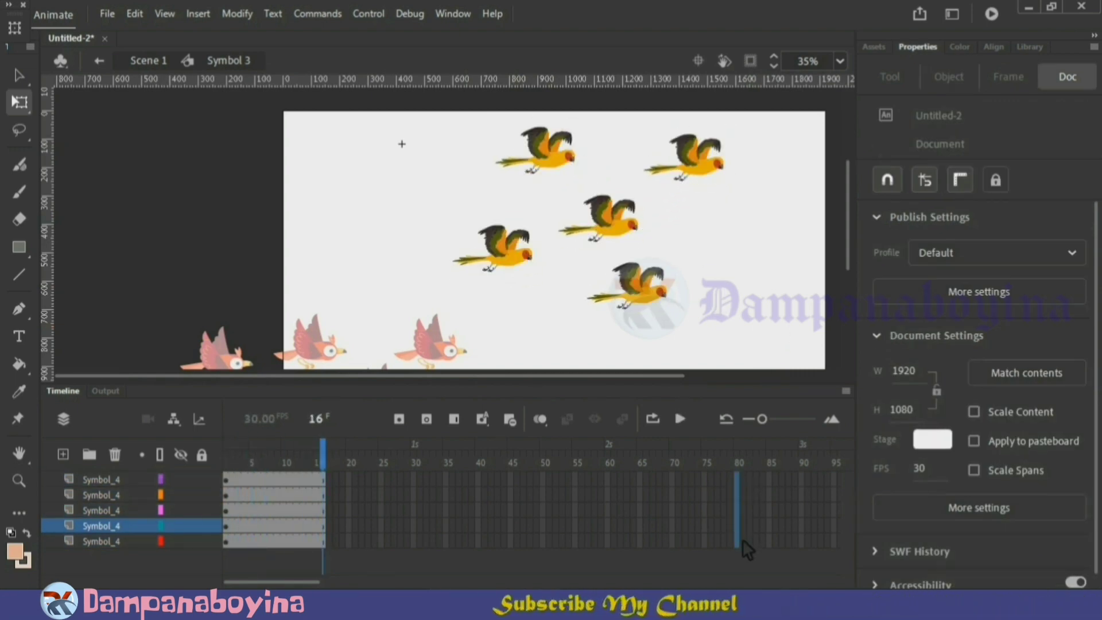
Extend all five bird layers to frame 80 and return the playhead to frame 1
right_click(741, 539)
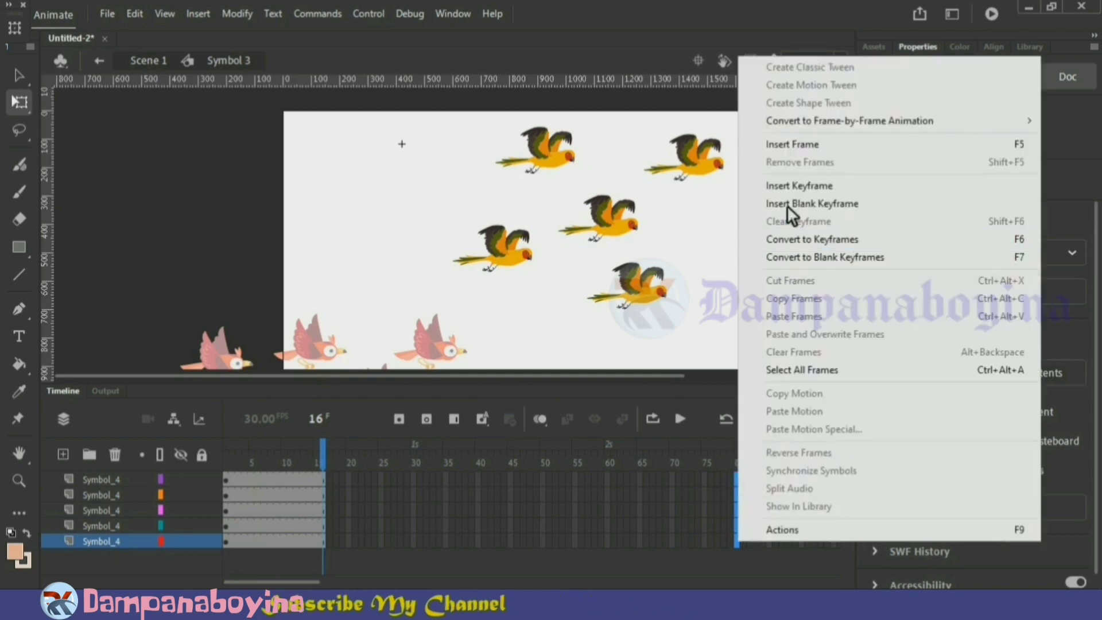
left_click(795, 144)
left_click(757, 252)
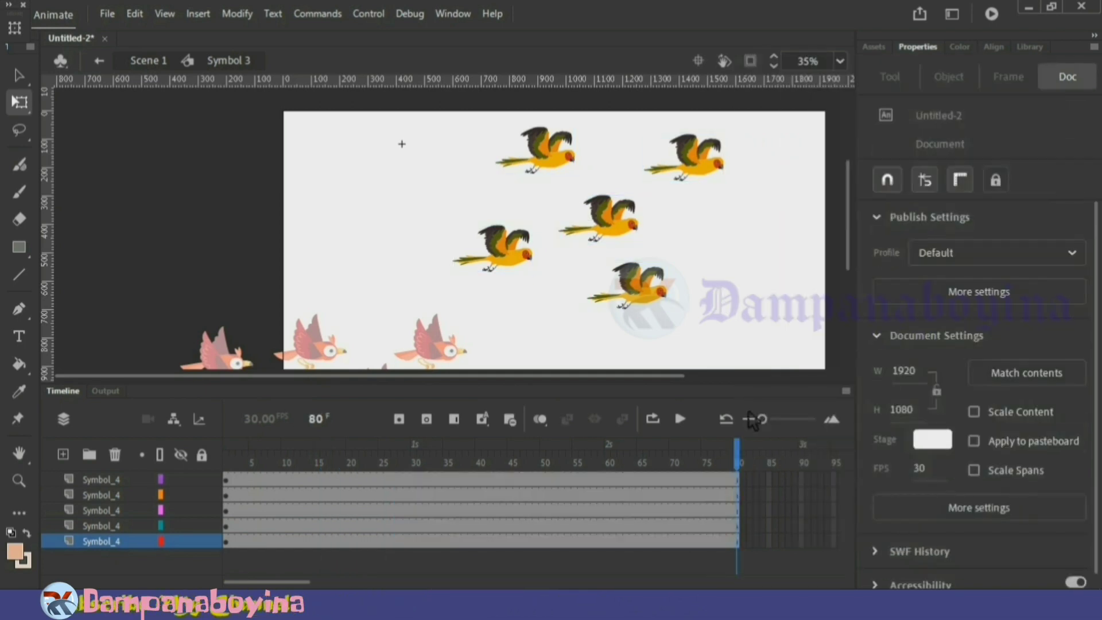
left_click(742, 443)
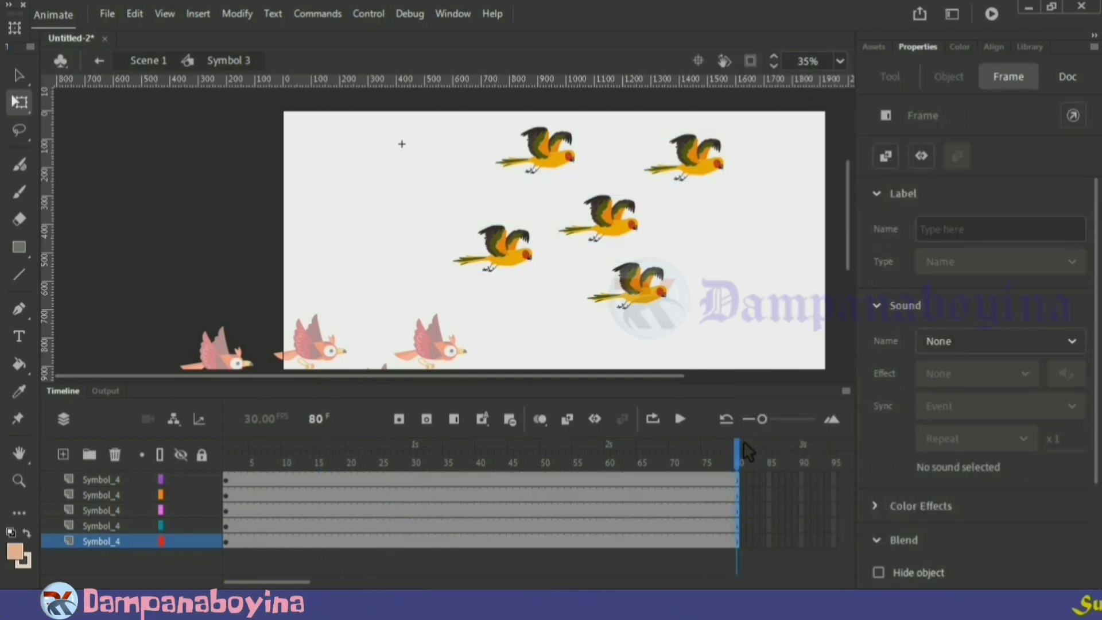
left_click_drag(742, 443, 226, 454)
left_click(605, 247)
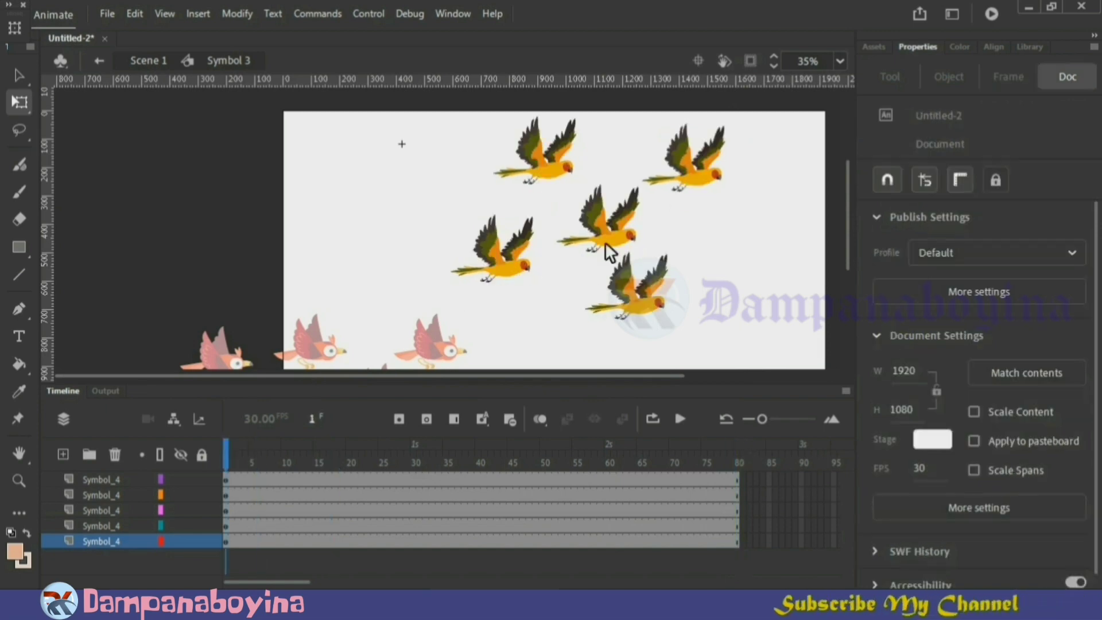
Set the looping first frame of the flock's upper-right bird to 4
left_click(696, 172)
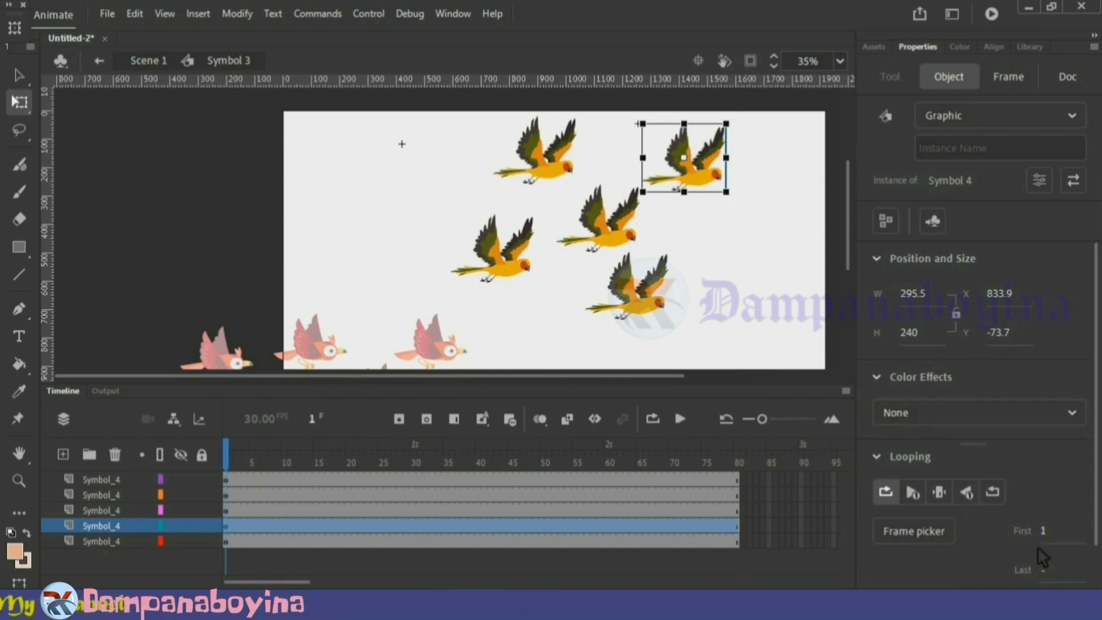
type("4")
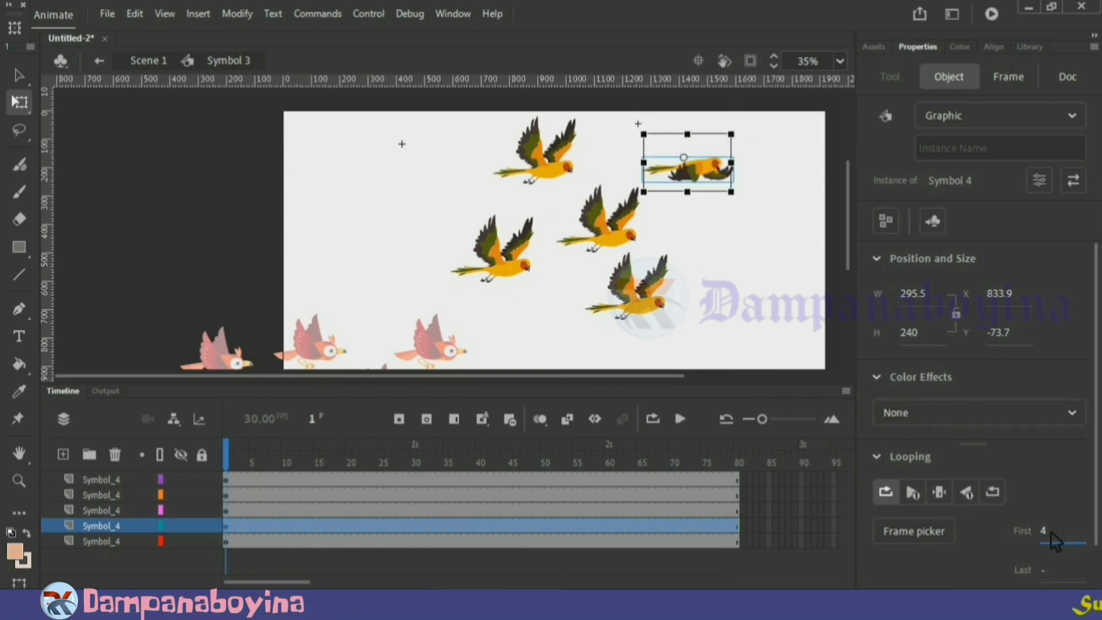
key("Return")
left_click(737, 346)
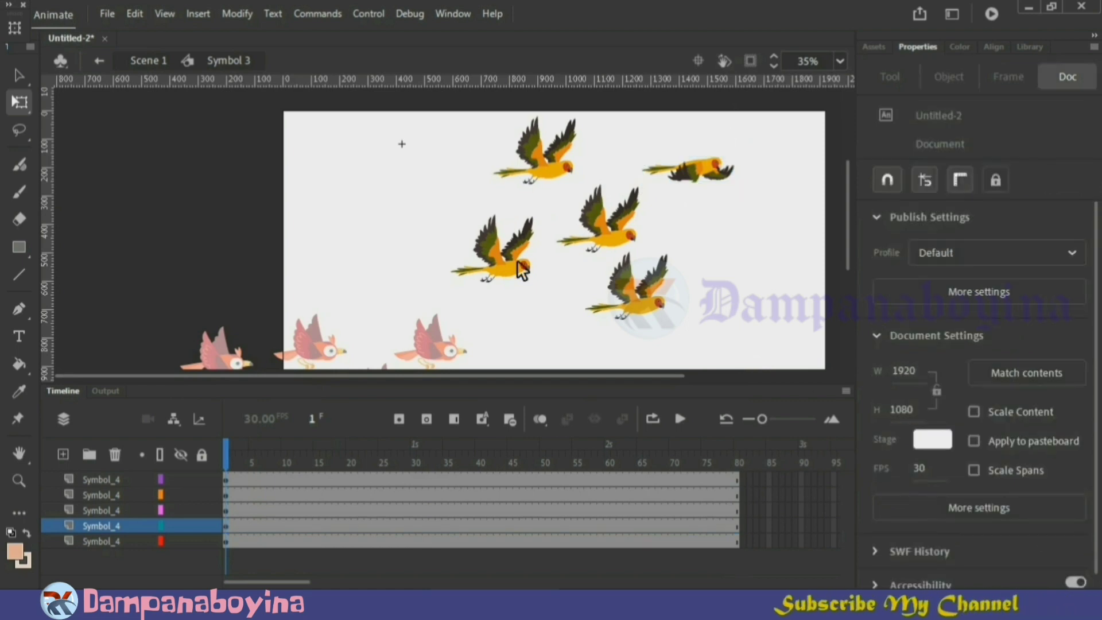
Set the looping first frame to 6 for the lower-left bird and to 2 for the upper-left bird
left_click(494, 252)
left_click_drag(1048, 528, 1059, 533)
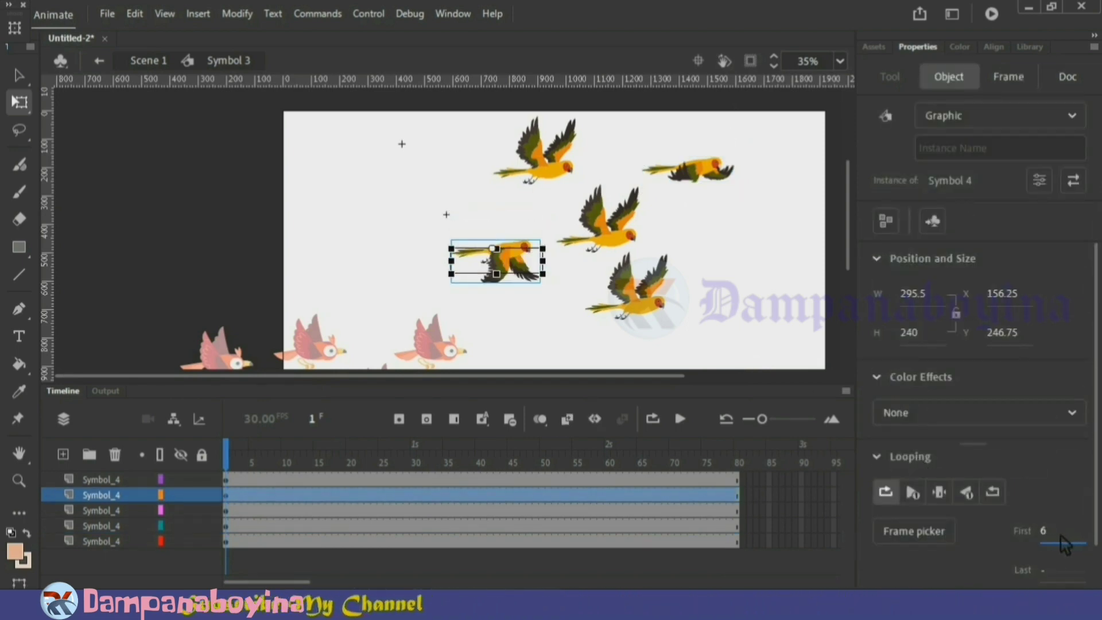
left_click(566, 175)
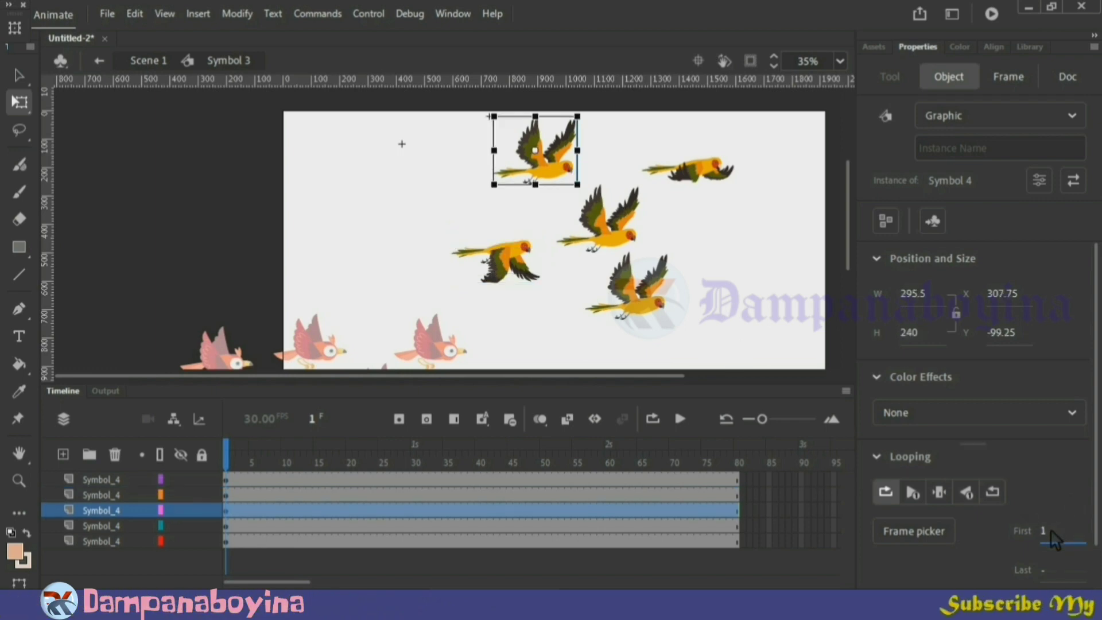
left_click_drag(1050, 529, 1055, 530)
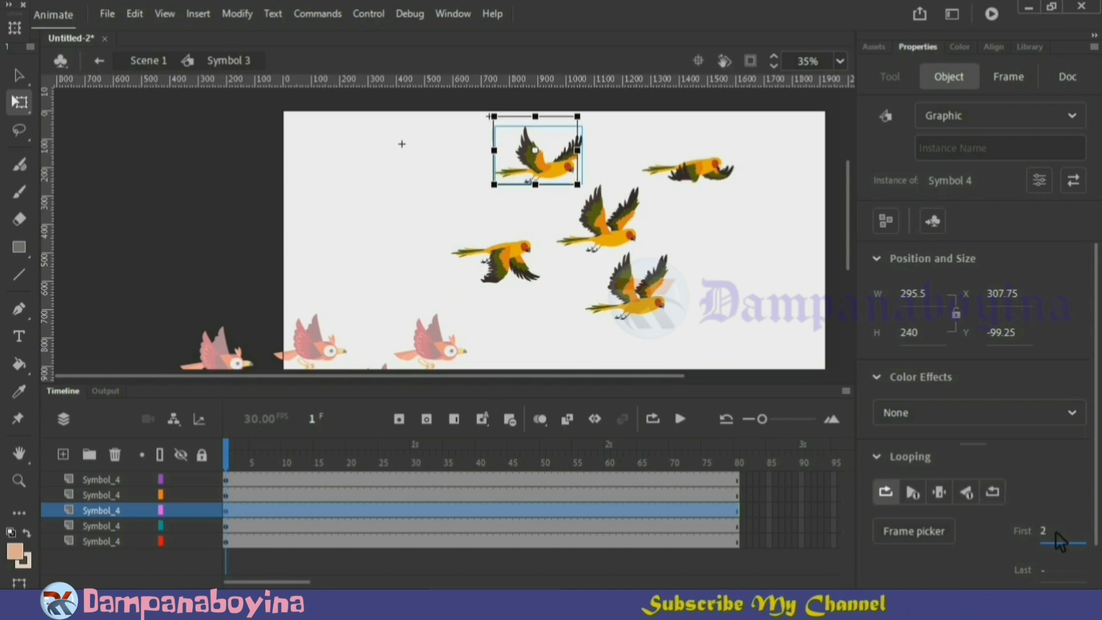
left_click(769, 329)
key("Return")
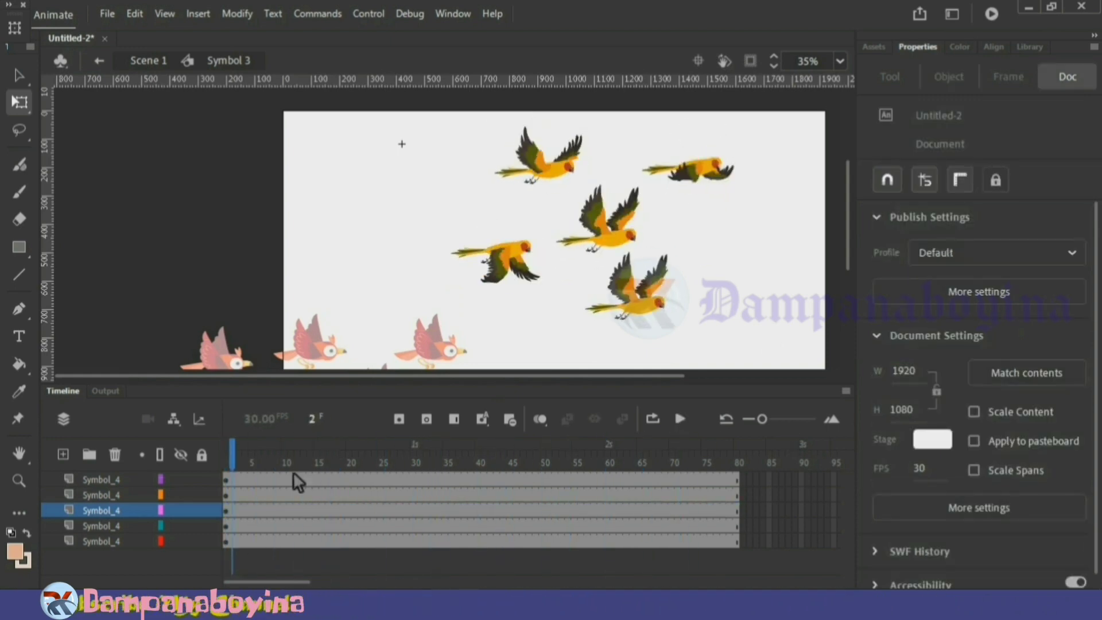
Insert keyframes at frame 80 on all five bird layers
left_click_drag(242, 459, 742, 472)
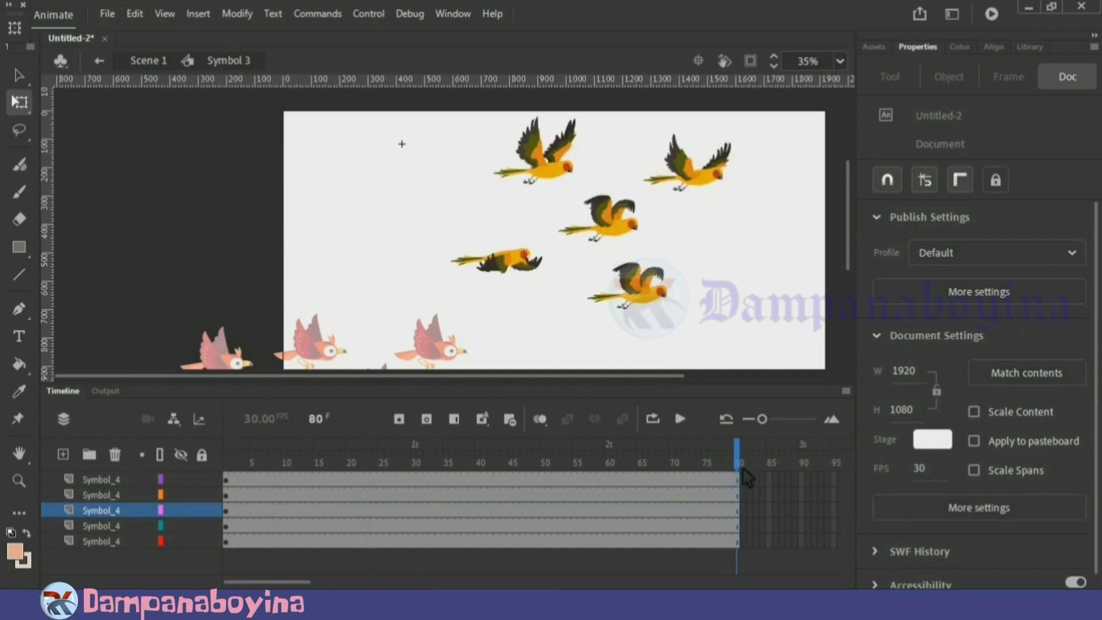
left_click(742, 450)
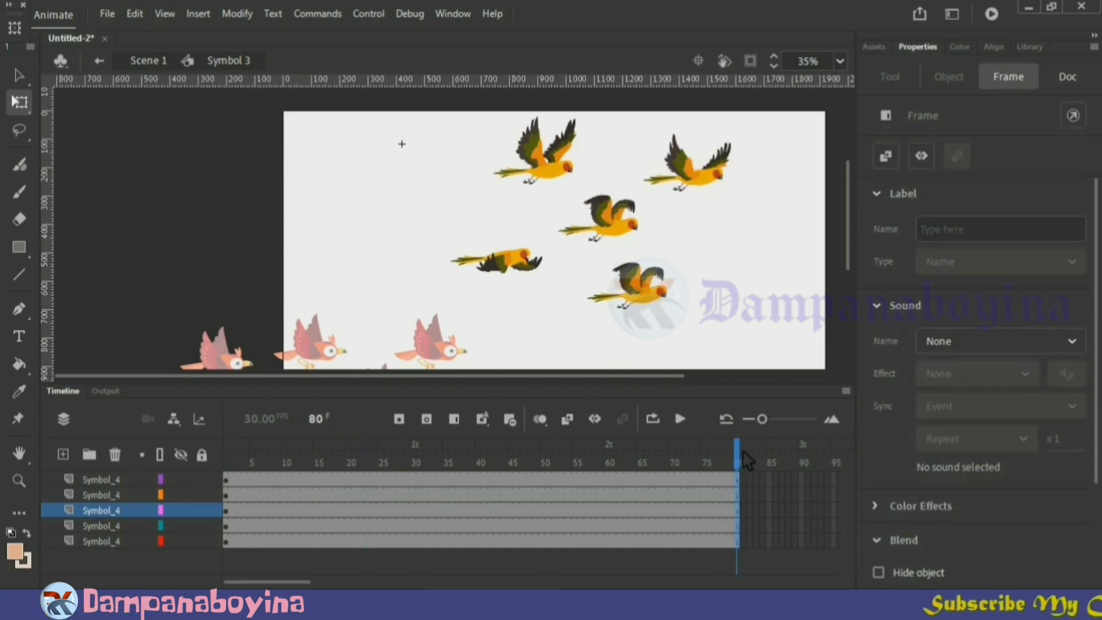
left_click_drag(737, 479, 737, 541)
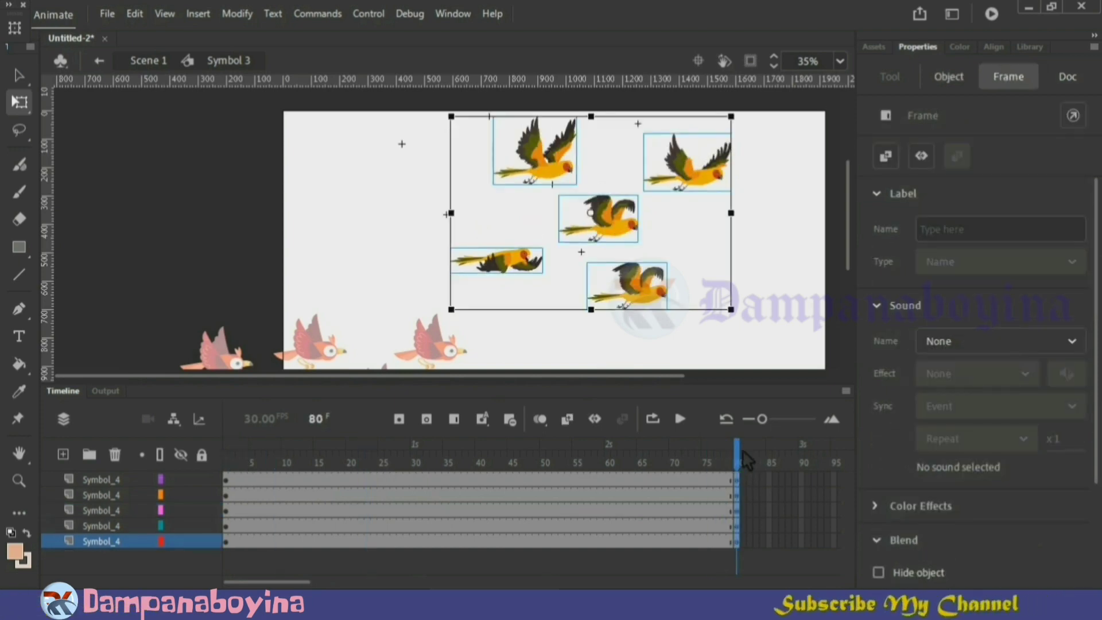
Shift each of the five birds forward by a different amount on frame 80 and play the flock animation
left_click(780, 321)
left_click_drag(525, 274, 574, 266)
left_click_drag(611, 227, 637, 232)
left_click_drag(646, 300, 651, 303)
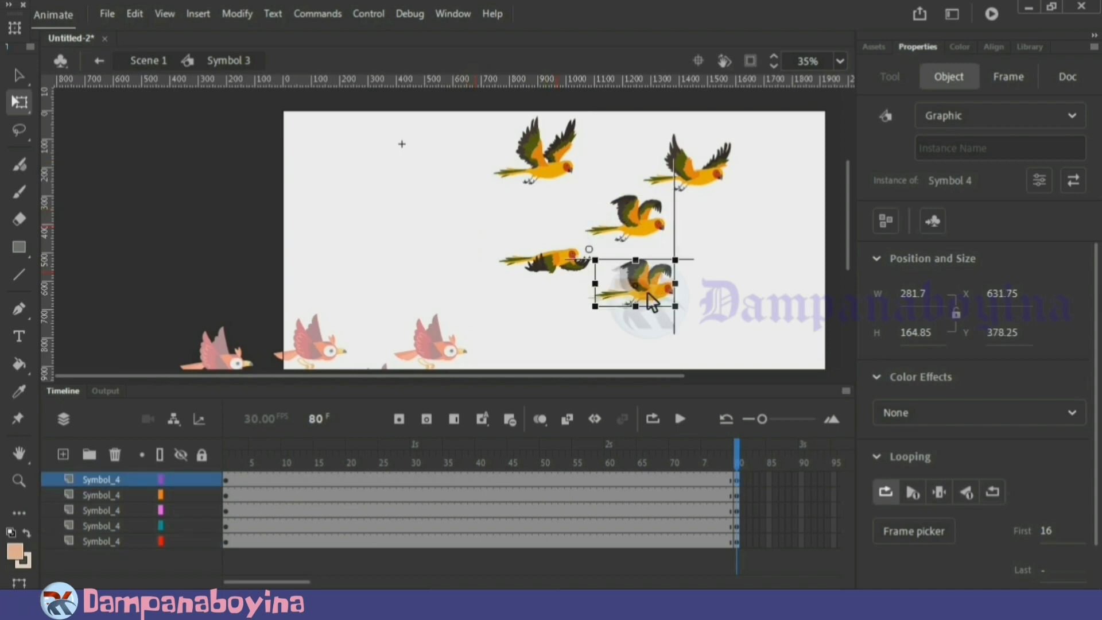
left_click_drag(561, 177, 614, 177)
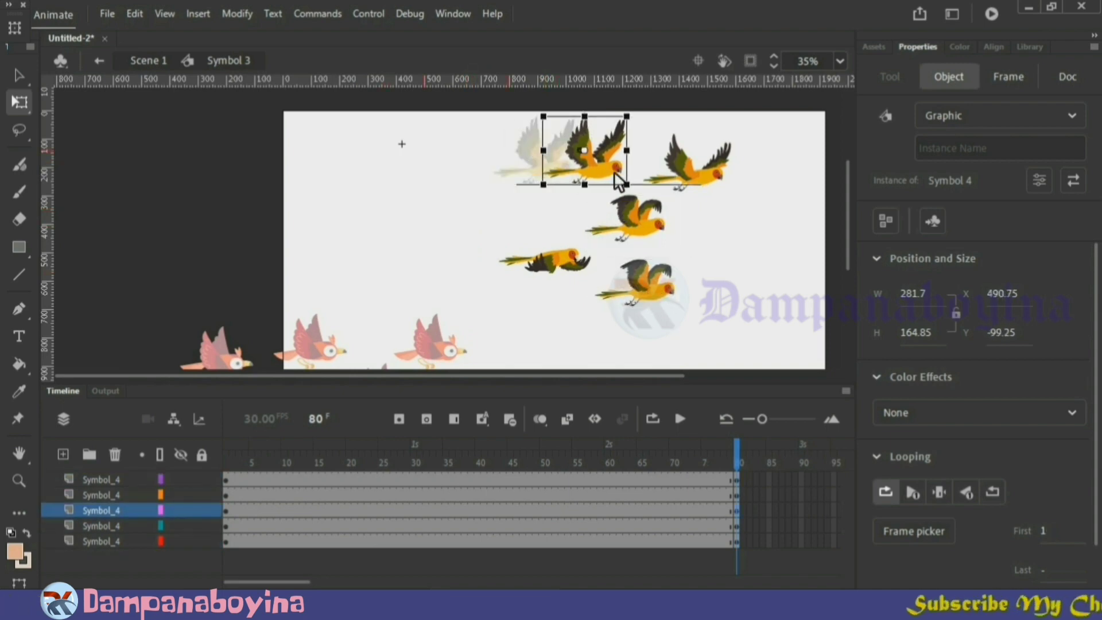
left_click_drag(696, 183, 715, 182)
key("Return")
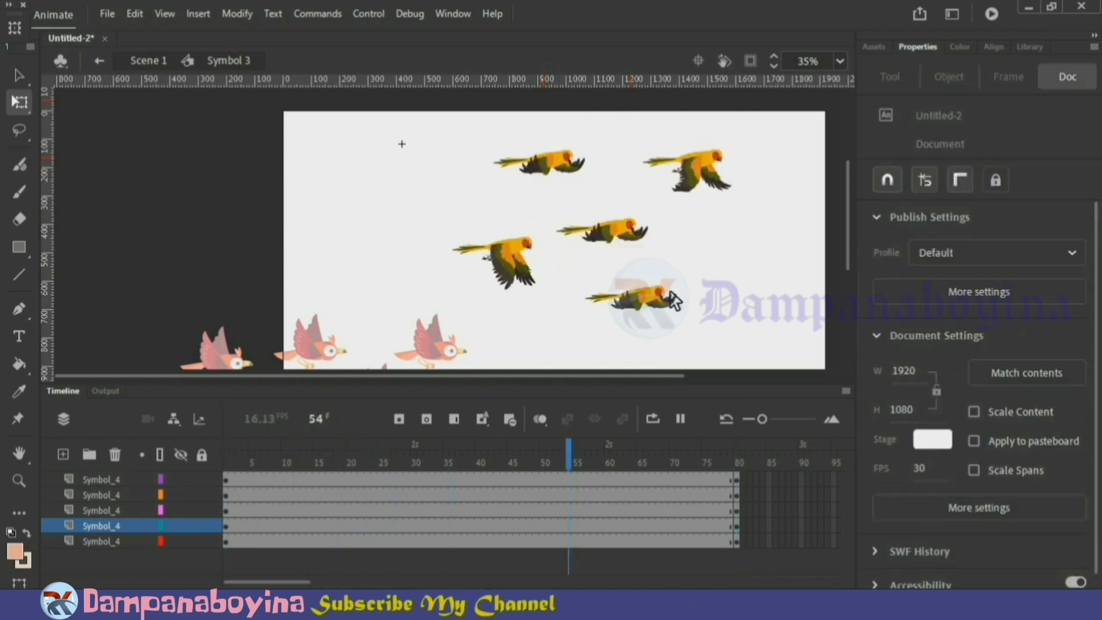
Create classic tweens between the keyframes on all five bird layers and play the flock animation
left_click_drag(433, 479, 497, 541)
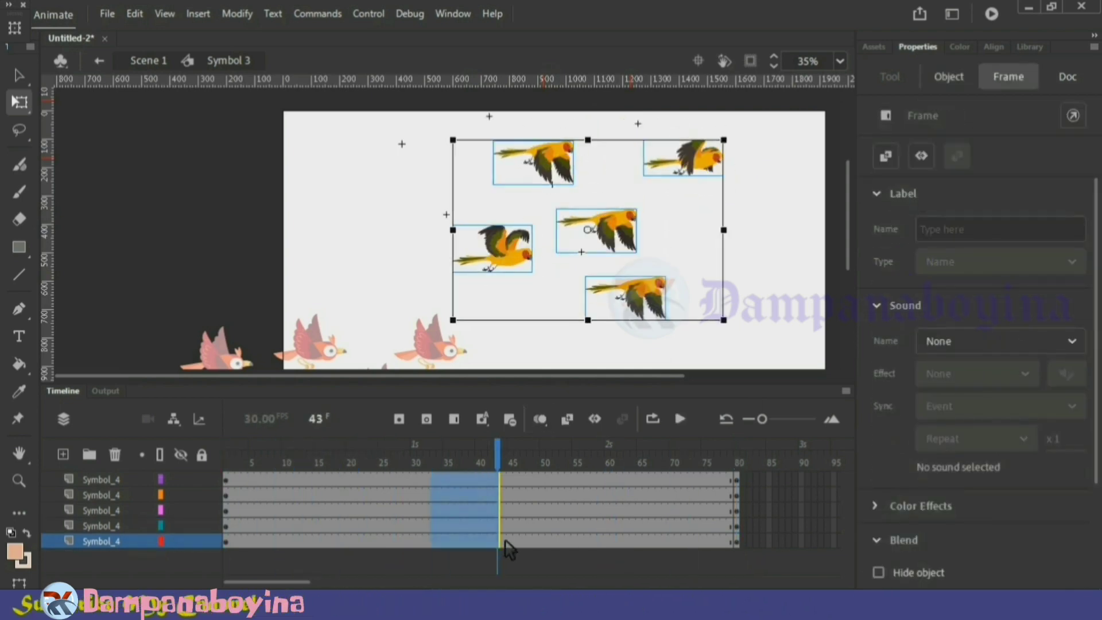
right_click(497, 541)
left_click(568, 60)
key("Return")
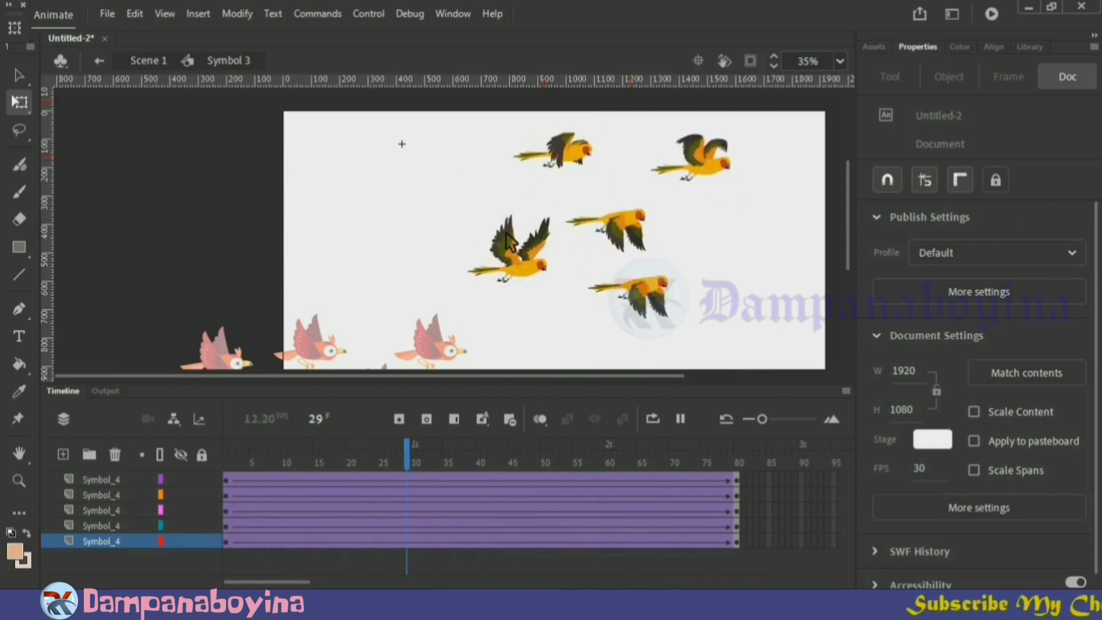
Apply a classic tween to the birds' frame 80 keyframes and return to Scene 1
left_click(740, 476)
left_click_drag(742, 477, 739, 539)
right_click(739, 479)
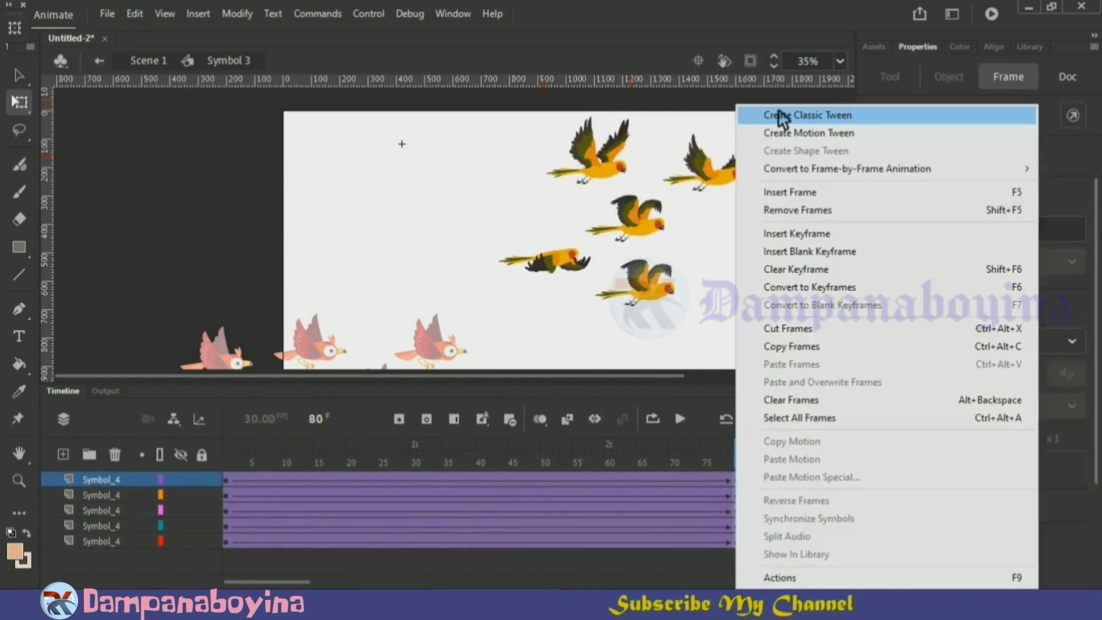
left_click(746, 110)
left_click(770, 263)
double_click(767, 309)
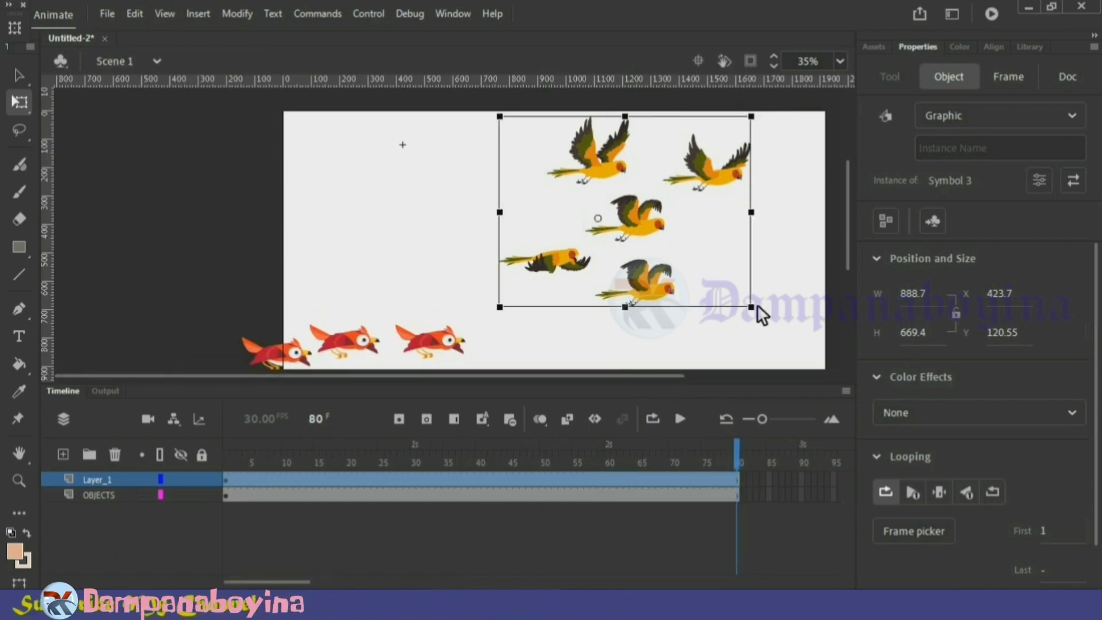
Move the yellow flock horizontally to the left half of the stage and shrink the timeline to enlarge the stage view
left_click(524, 341)
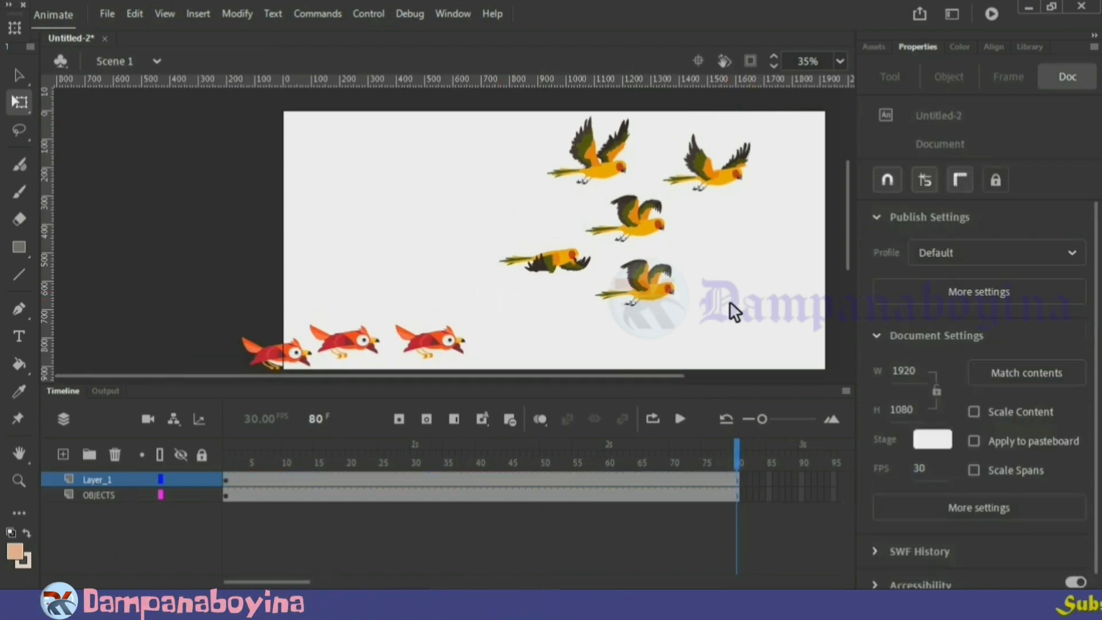
left_click_drag(724, 303, 568, 171)
left_click_drag(664, 227, 482, 228)
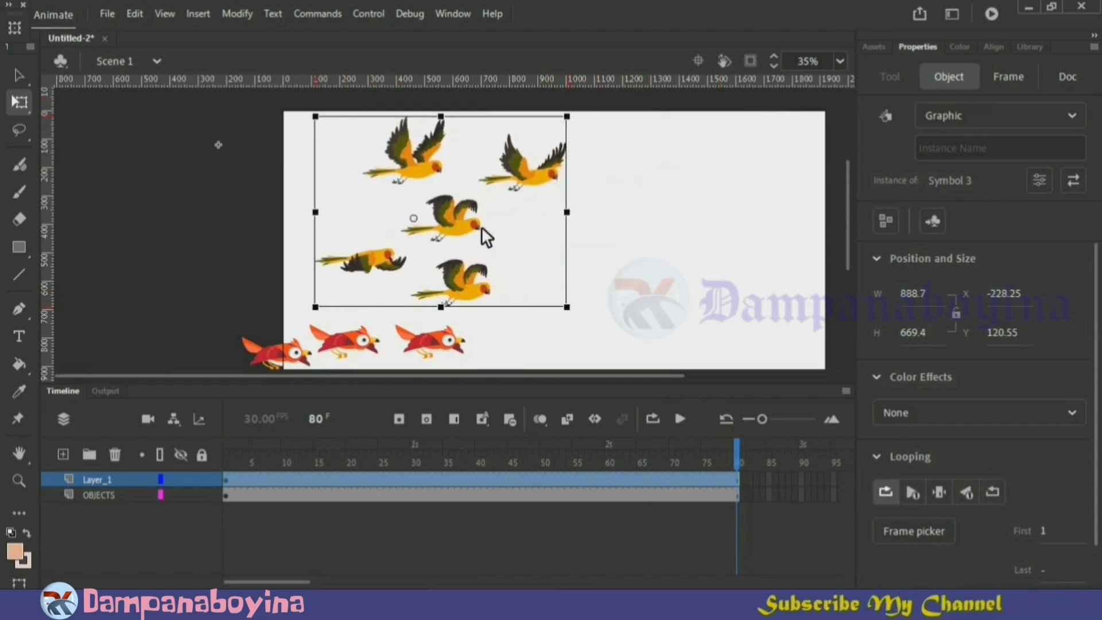
left_click_drag(848, 246, 849, 260)
left_click_drag(570, 383, 572, 415)
left_click_drag(851, 285, 856, 276)
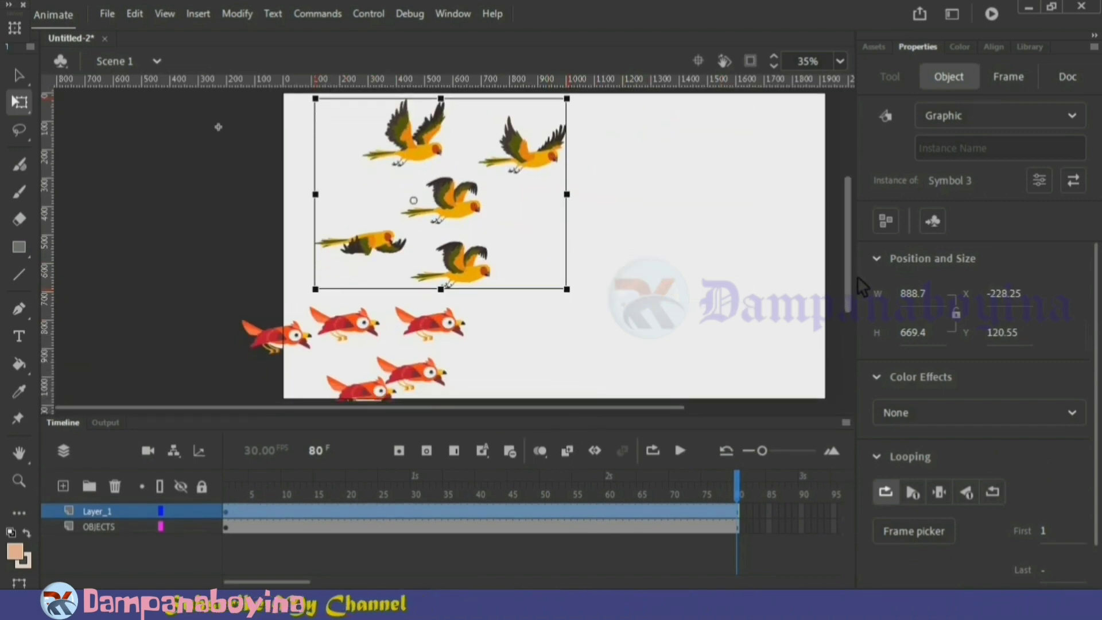
Hide the rulers and move the red flock up onto the right half of the stage beside the yellow flock
left_click(693, 167)
left_click(966, 187)
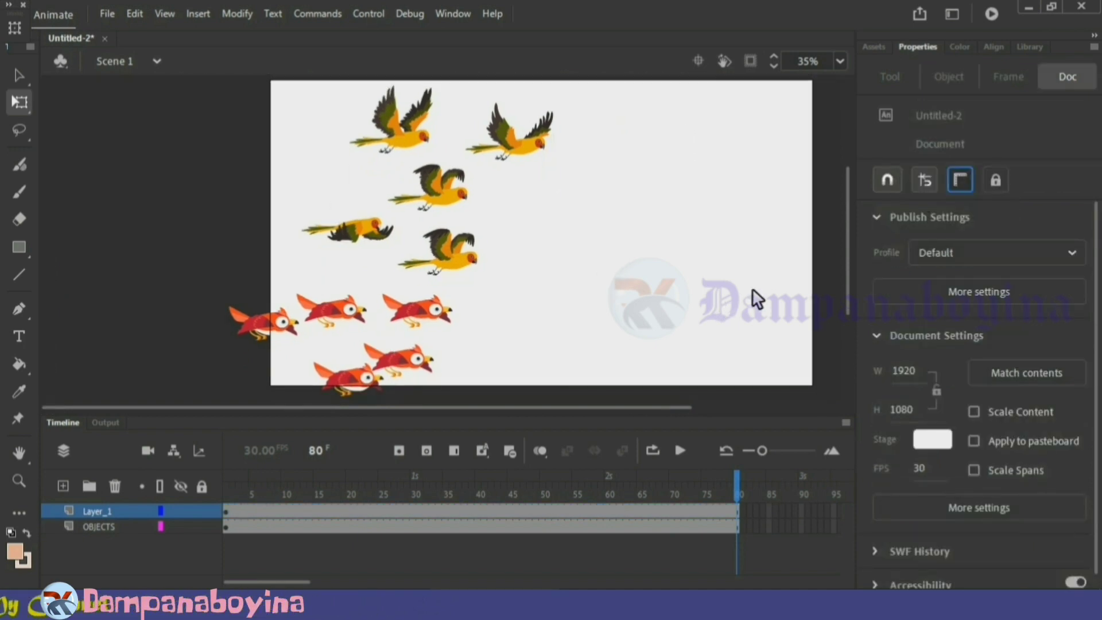
left_click_drag(388, 372, 707, 254)
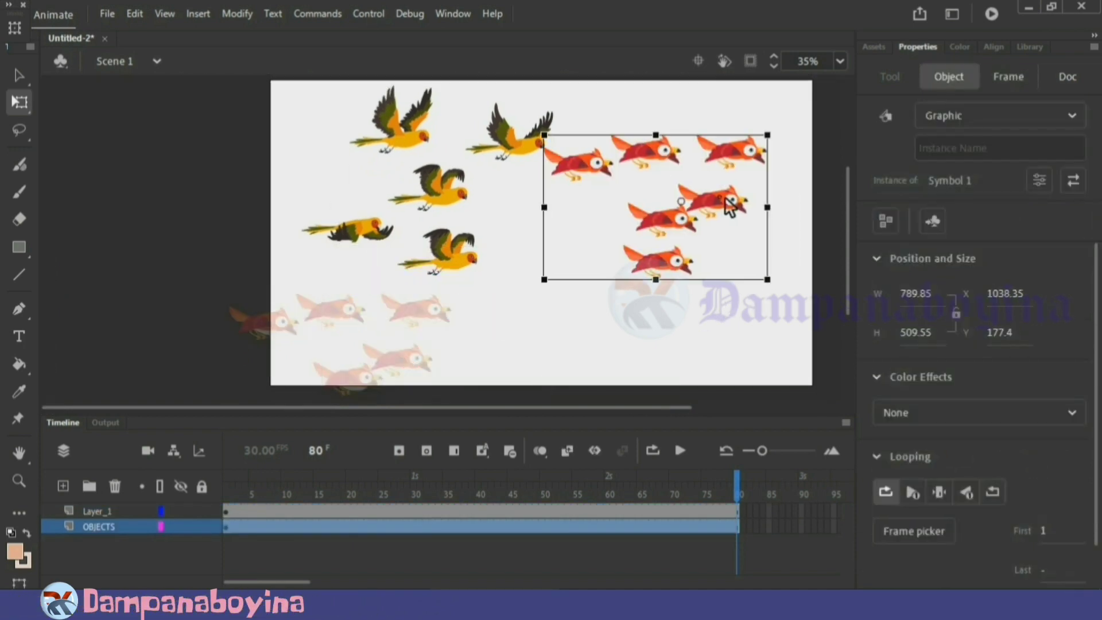
left_click(492, 347)
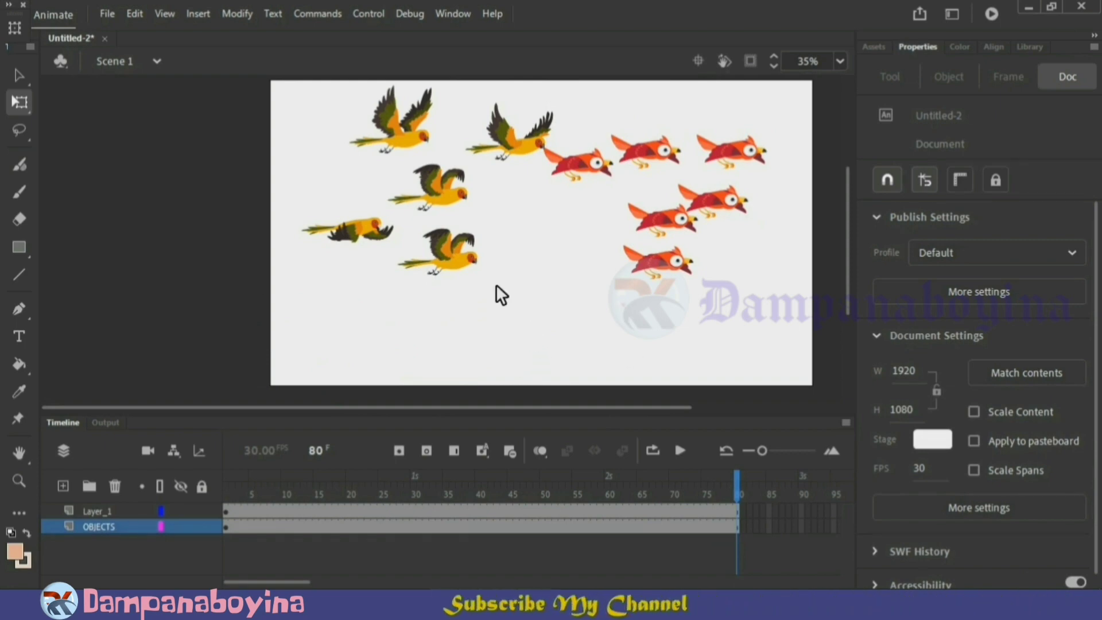
On frame 1, move the red flock into the upper-right corner of the stage
left_click_drag(736, 494, 216, 476)
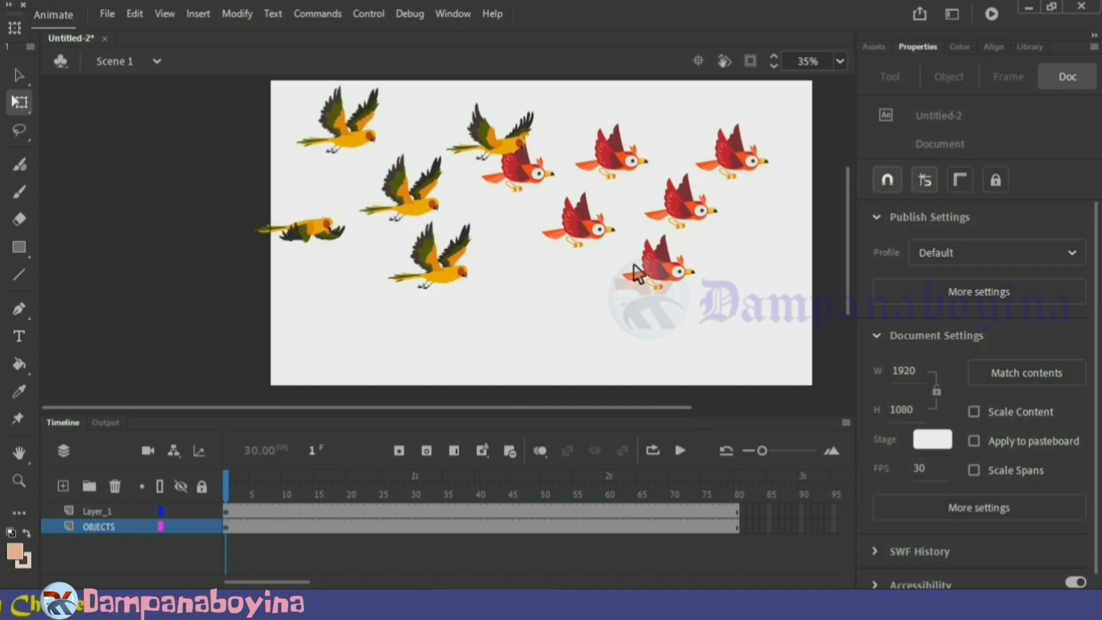
left_click(114, 523)
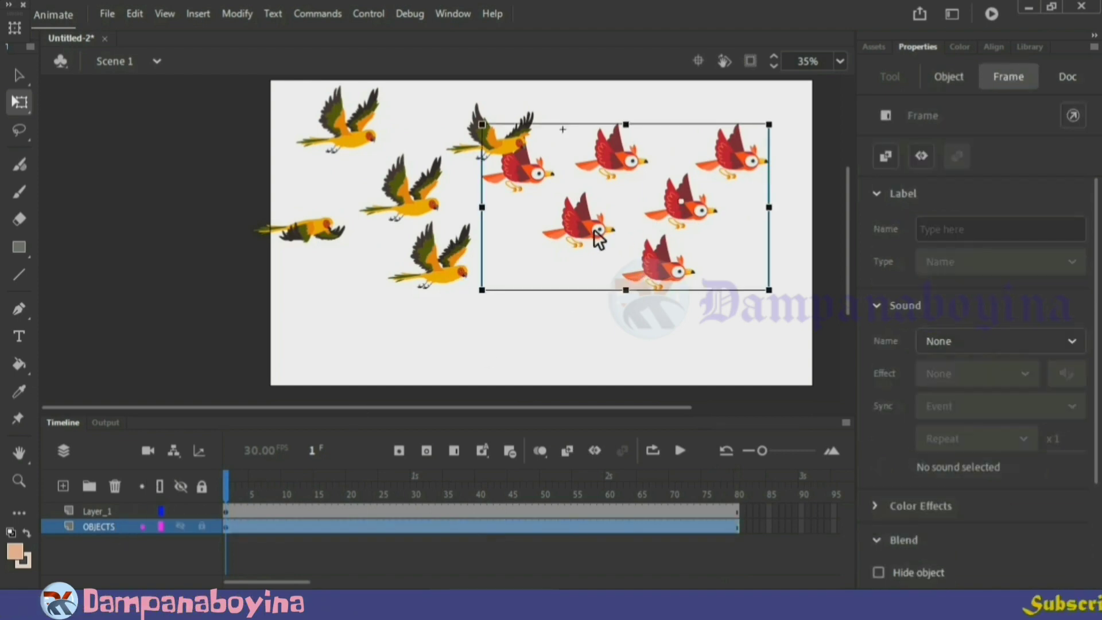
left_click_drag(595, 239, 631, 194)
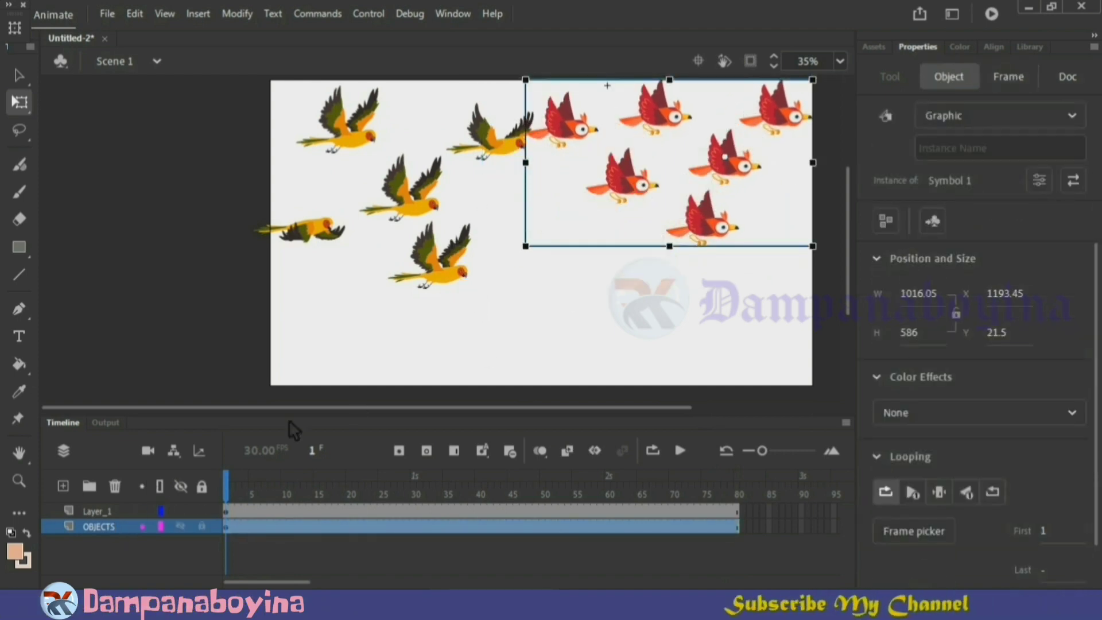
Scale the yellow flock down to about 690 × 499 px and place it in the upper-left corner of the stage
left_click(120, 510)
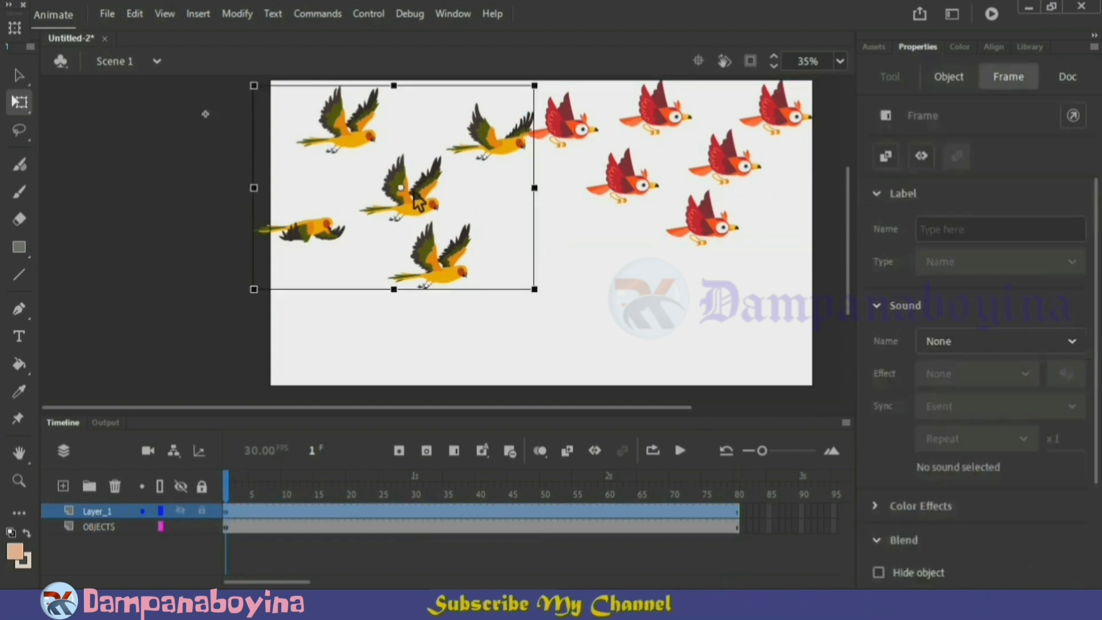
left_click_drag(417, 201, 394, 187)
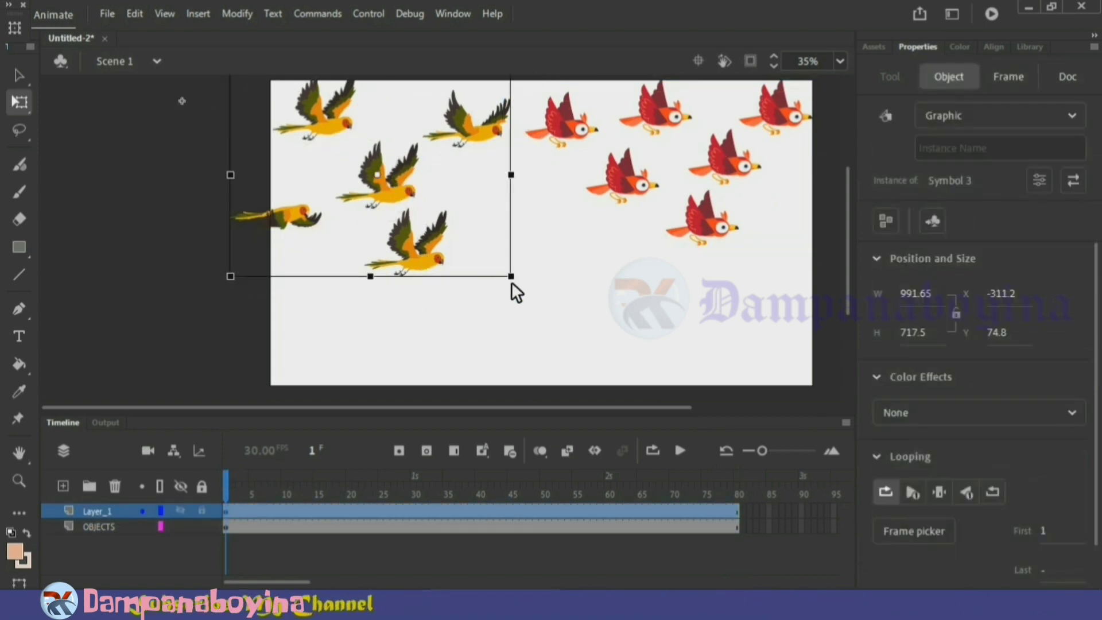
left_click_drag(511, 276, 471, 246)
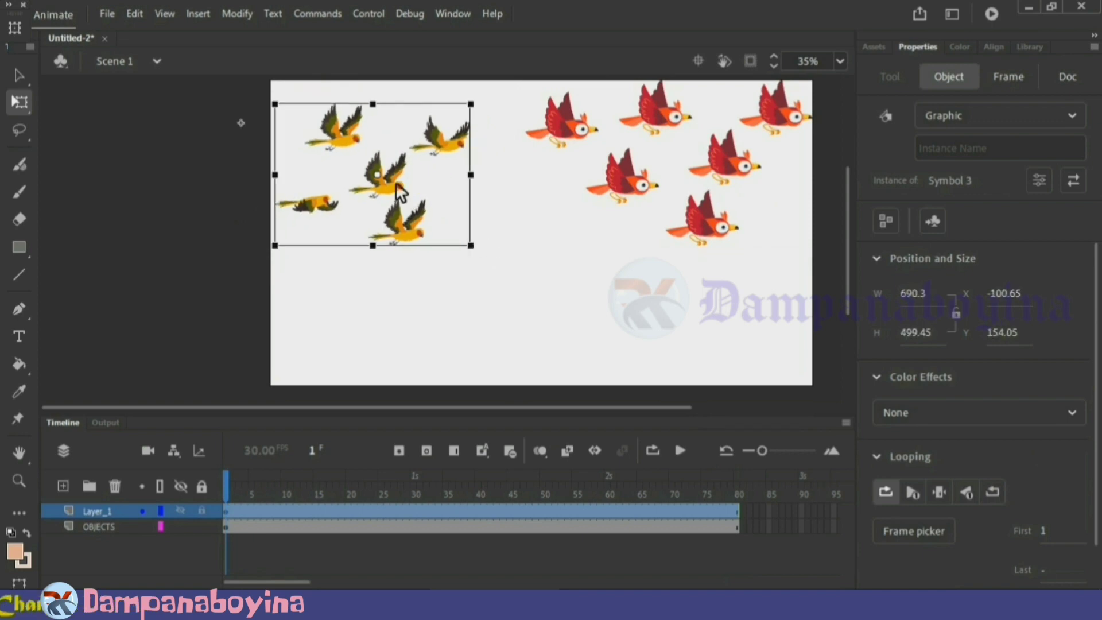
left_click_drag(399, 193, 398, 169)
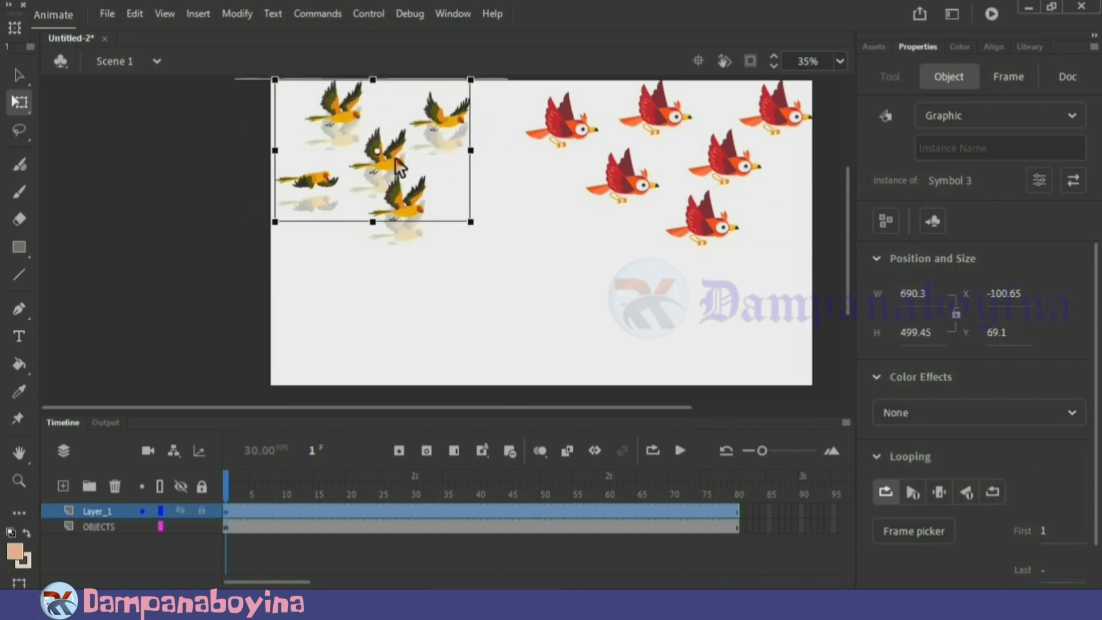
Scale the red flock down to about 782 × 451 px and place it against the stage's upper edge on the right
left_click(701, 233)
left_click_drag(818, 245, 799, 233)
left_click_drag(636, 178, 599, 161)
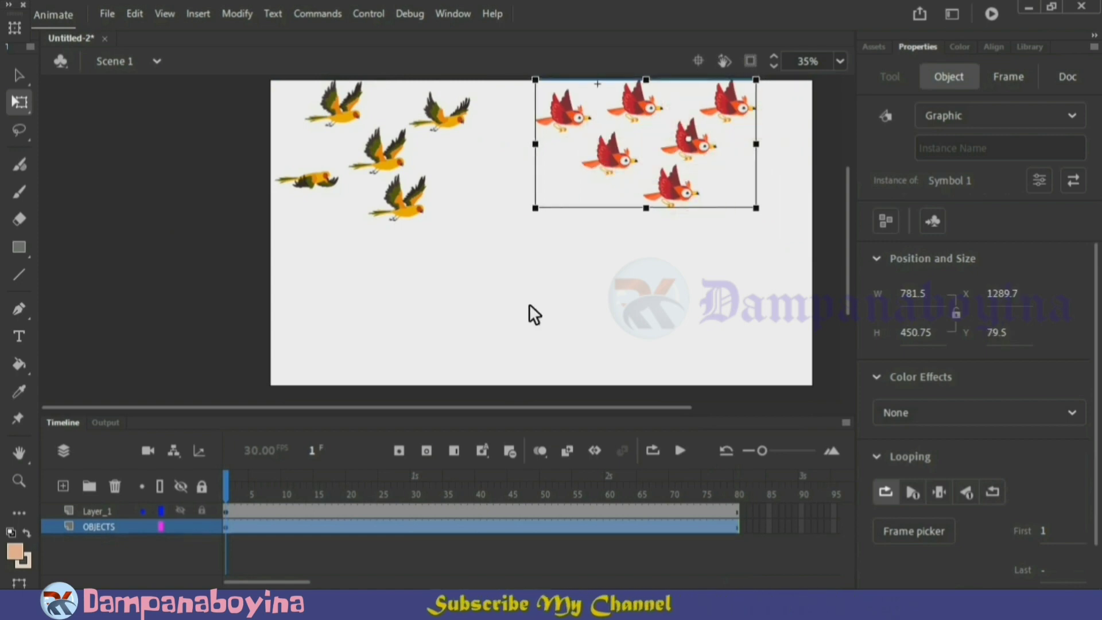
left_click(577, 325)
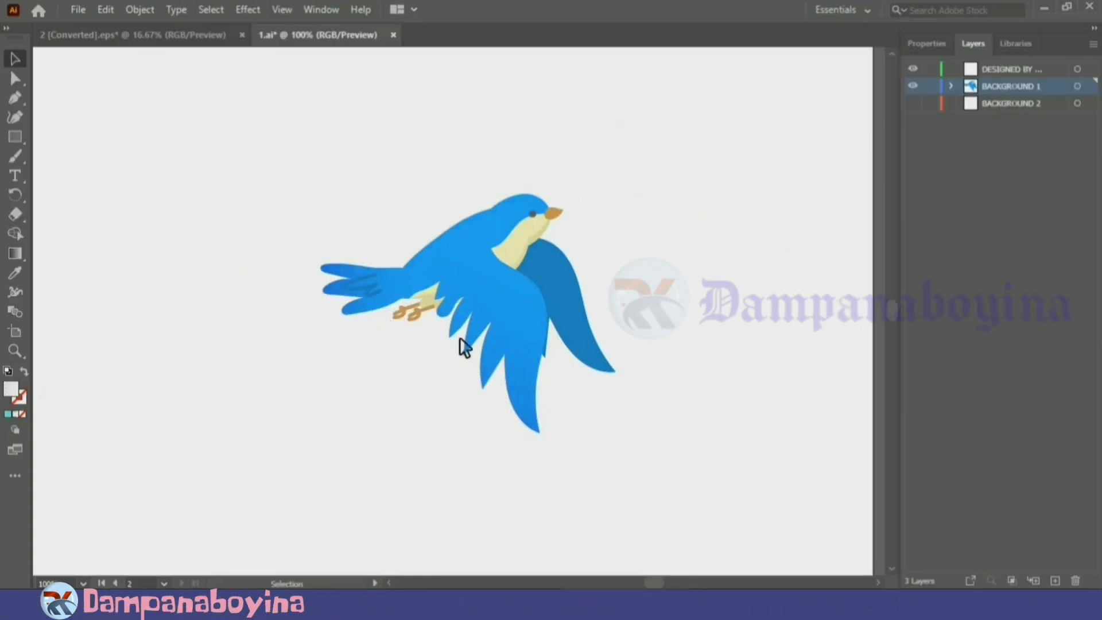
Copy the whole blue bird from 1.ai in Illustrator and paste it into the Animate scene using AI file importer preferences with layers maintained
left_click_drag(655, 428, 337, 205)
key("a")
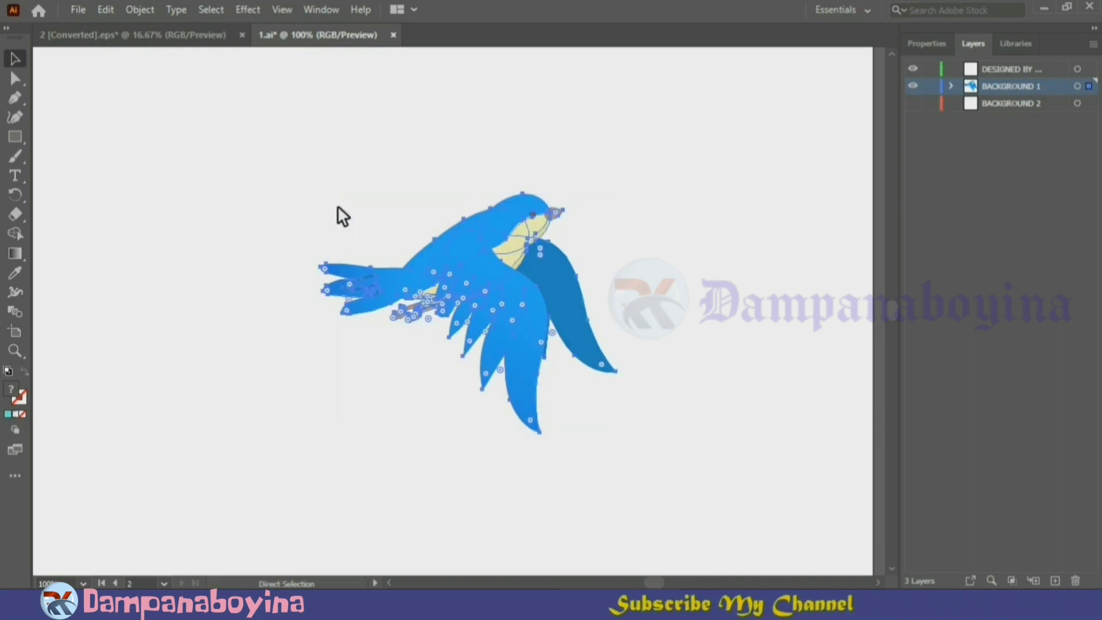
key("v")
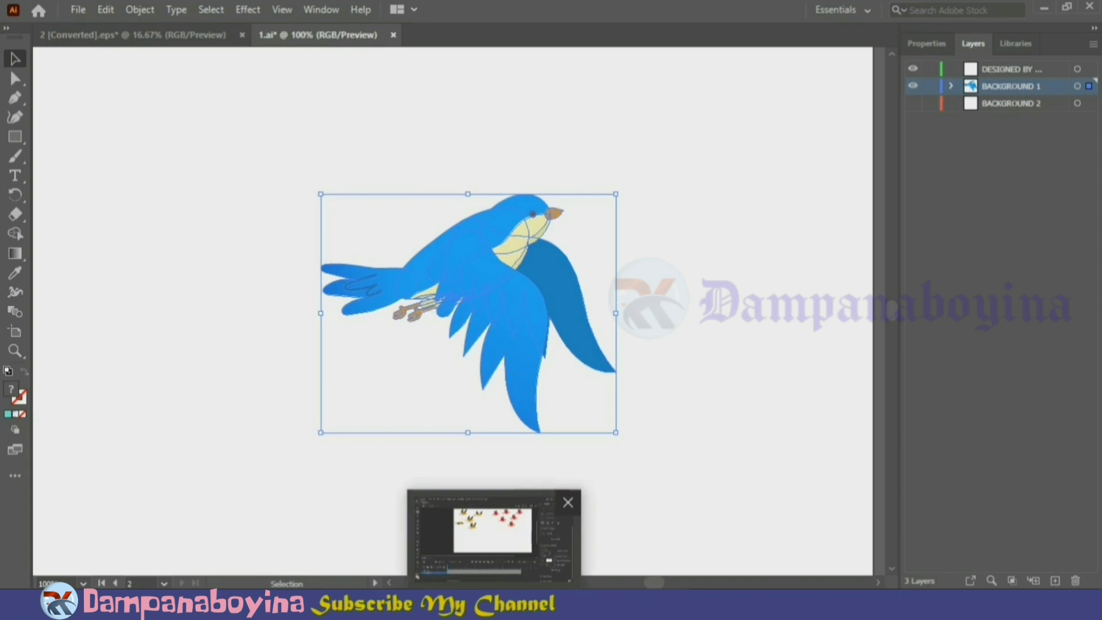
left_click(493, 602)
key("ctrl+v")
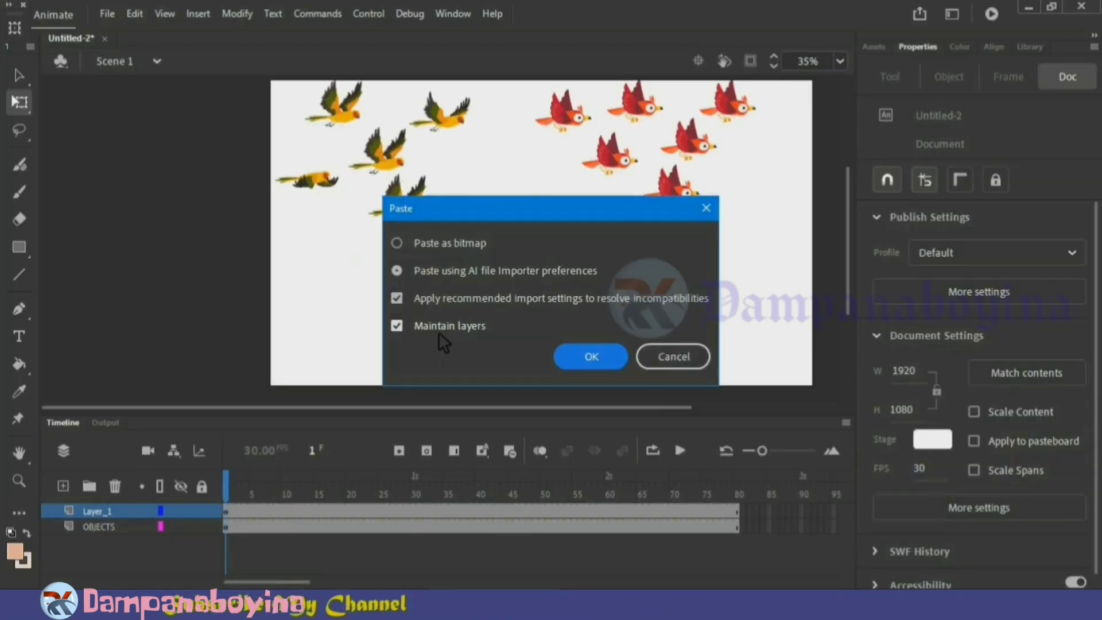
left_click(573, 353)
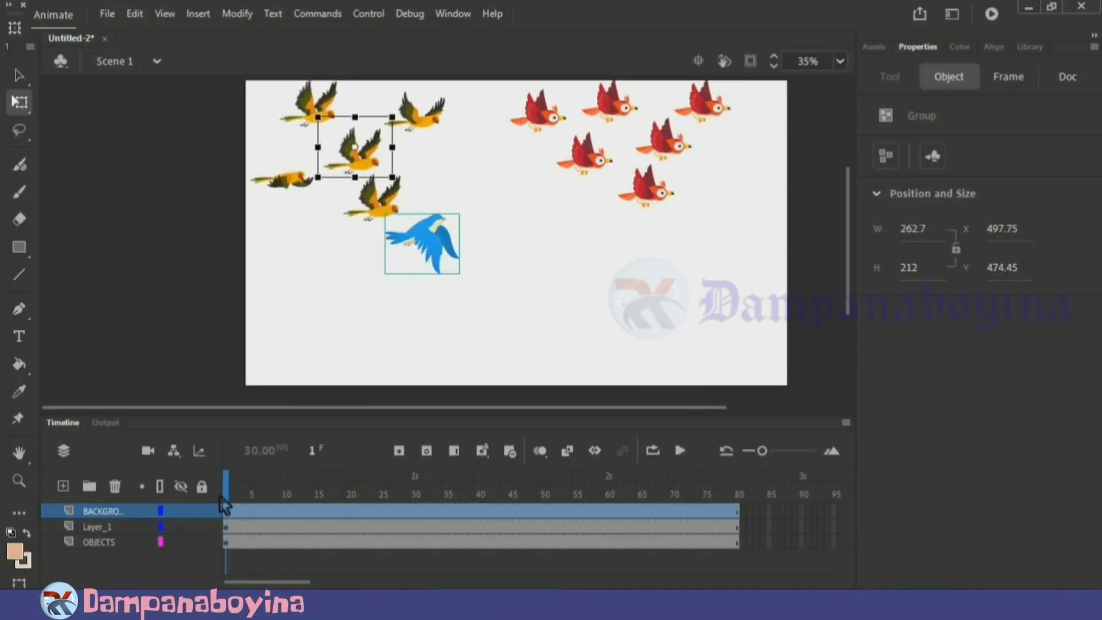
Move the pasted blue bird to the empty area below the flocks and rename its layer "bird"
left_click_drag(475, 271, 489, 281)
double_click(104, 510)
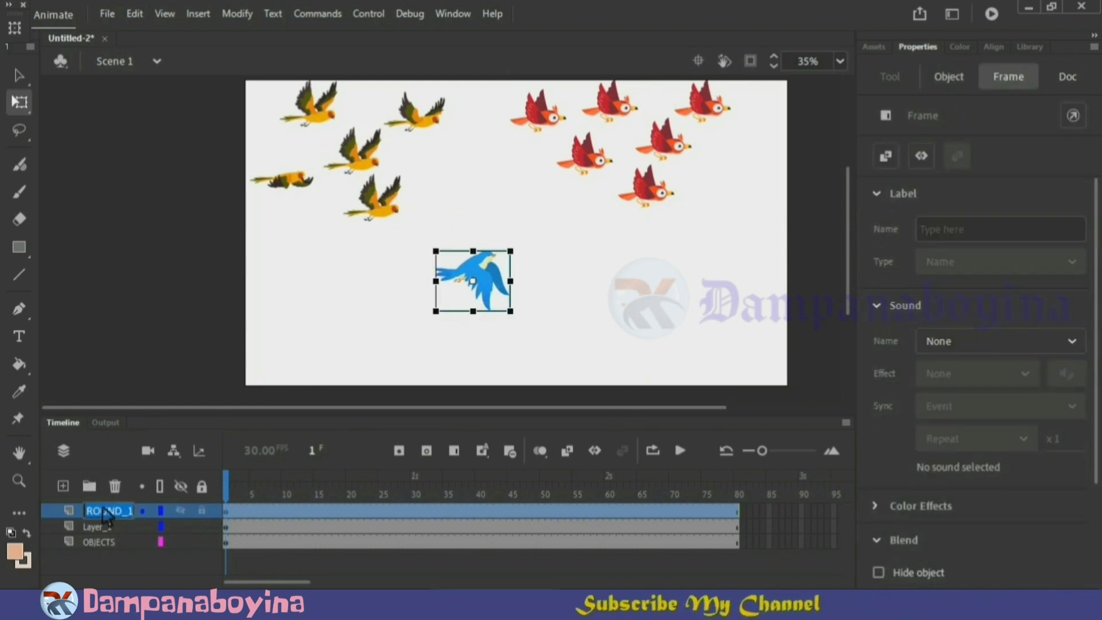
type("bird")
key("Return")
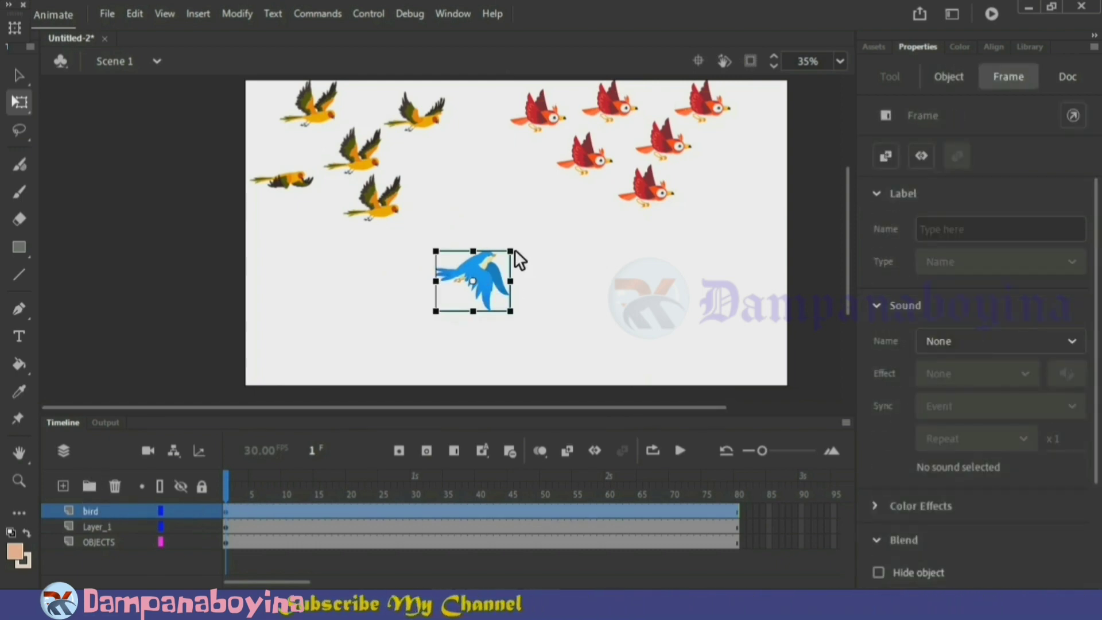
Enlarge the blue bird to about 749 × 604 px and position it in the lower middle of the stage
left_click_drag(514, 249, 561, 206)
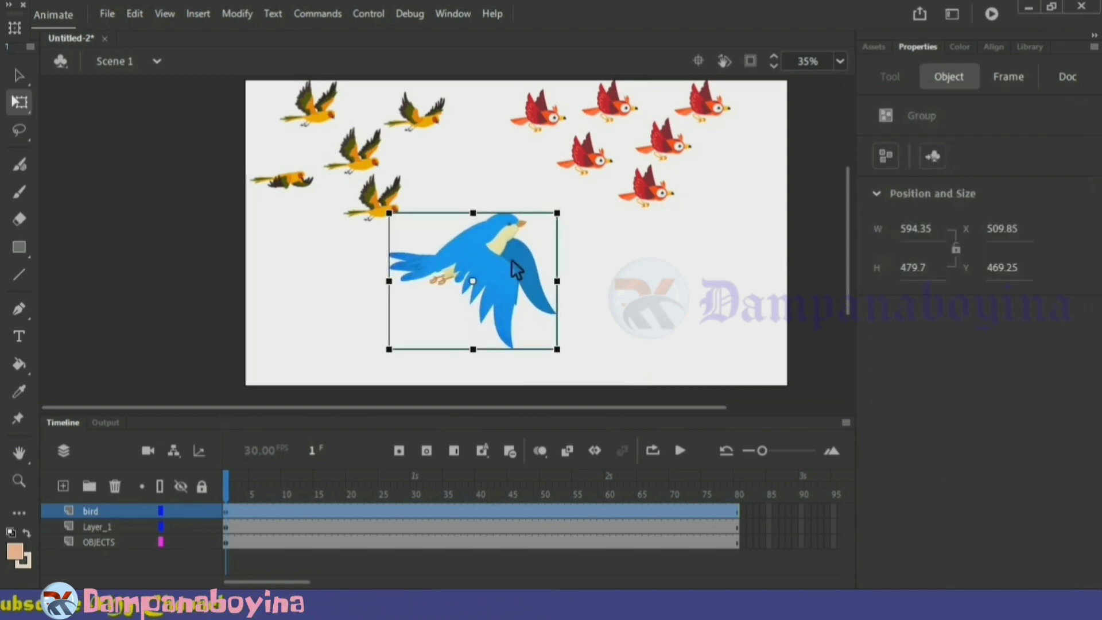
left_click_drag(508, 260, 525, 273)
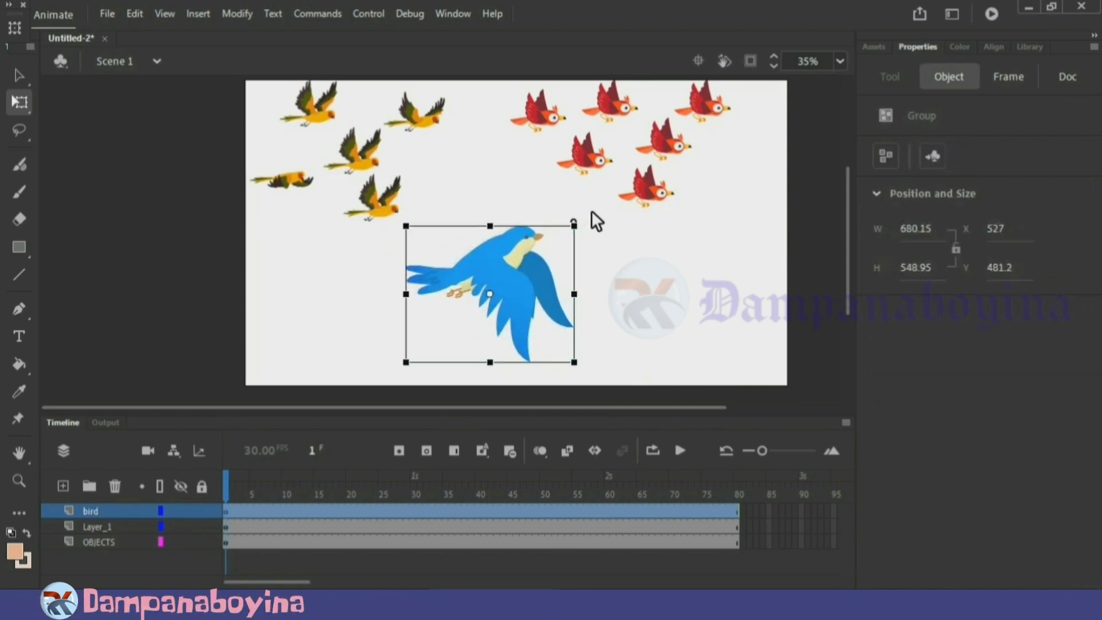
left_click_drag(591, 211, 598, 206)
left_click(669, 290)
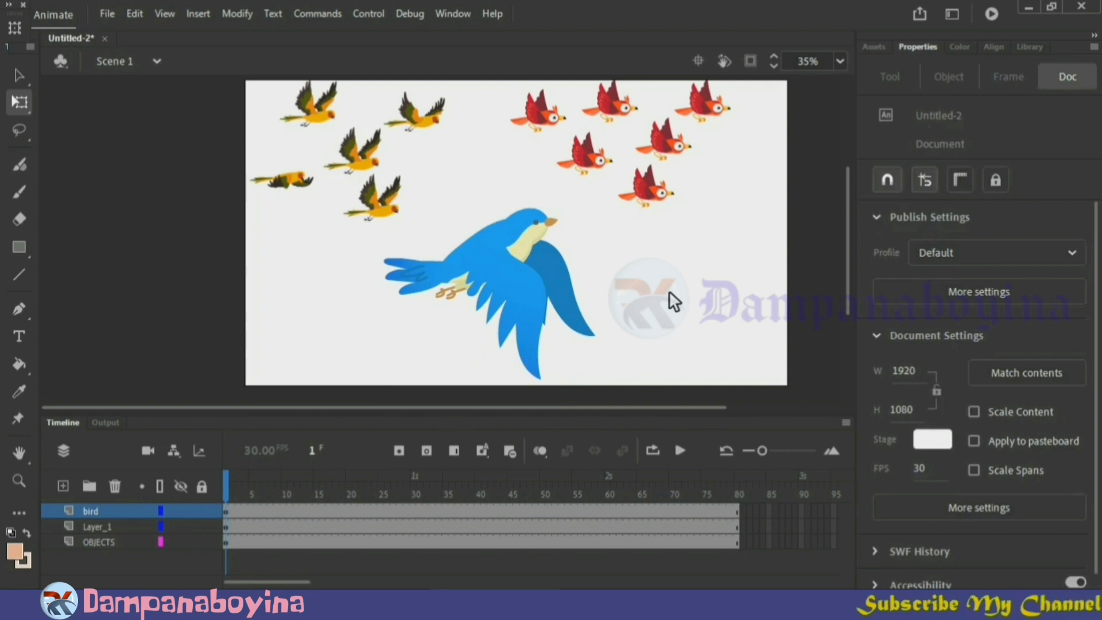
Convert the blue bird into a graphic symbol with the default name
left_click(497, 291)
key("F8")
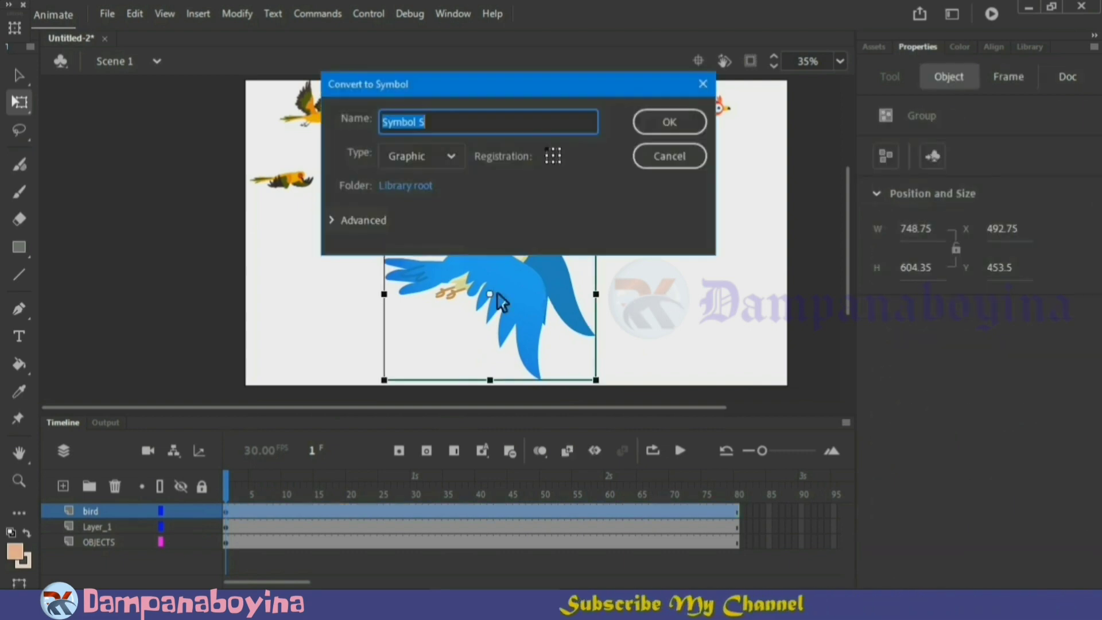
left_click(680, 120)
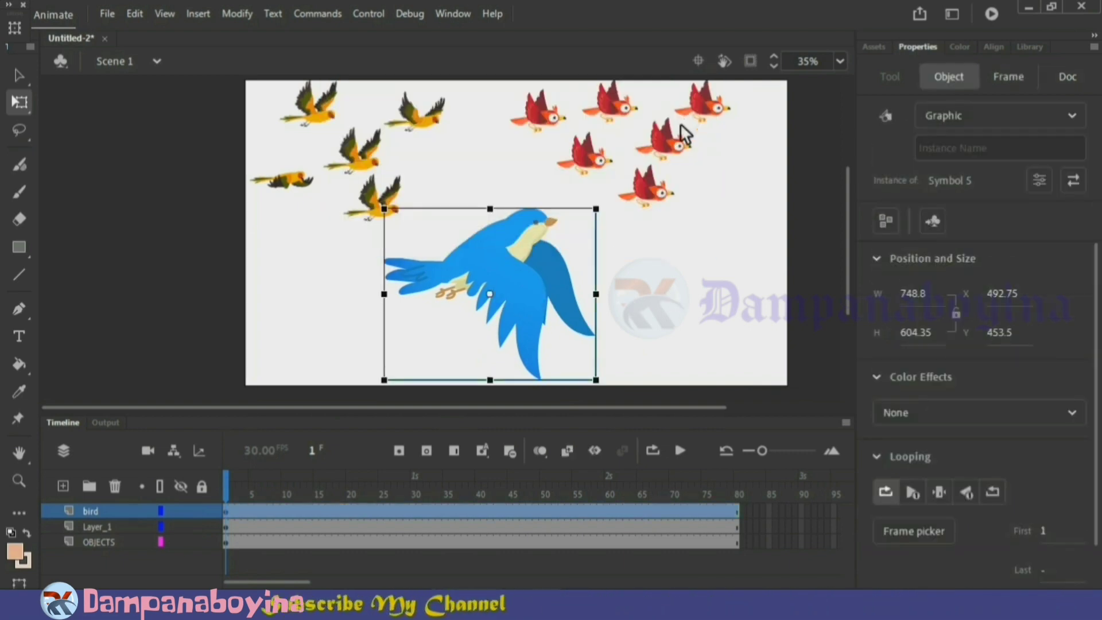
Inside the blue bird's symbol, cut the front wing out of the bird group and paste it in place on a new layer
double_click(534, 291)
left_click(639, 315)
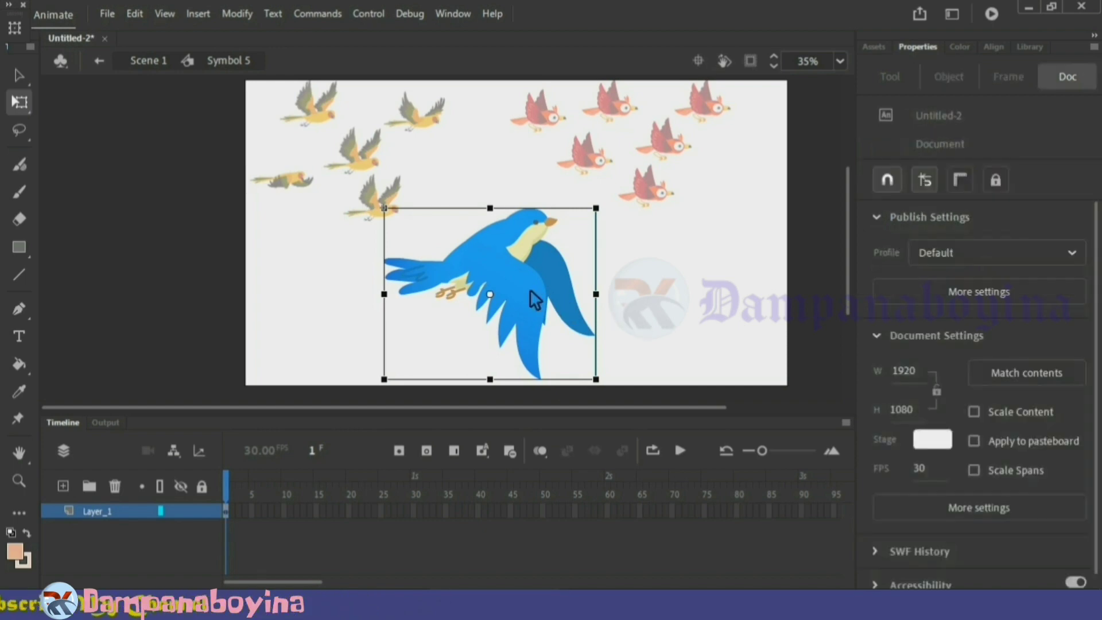
left_click(530, 296)
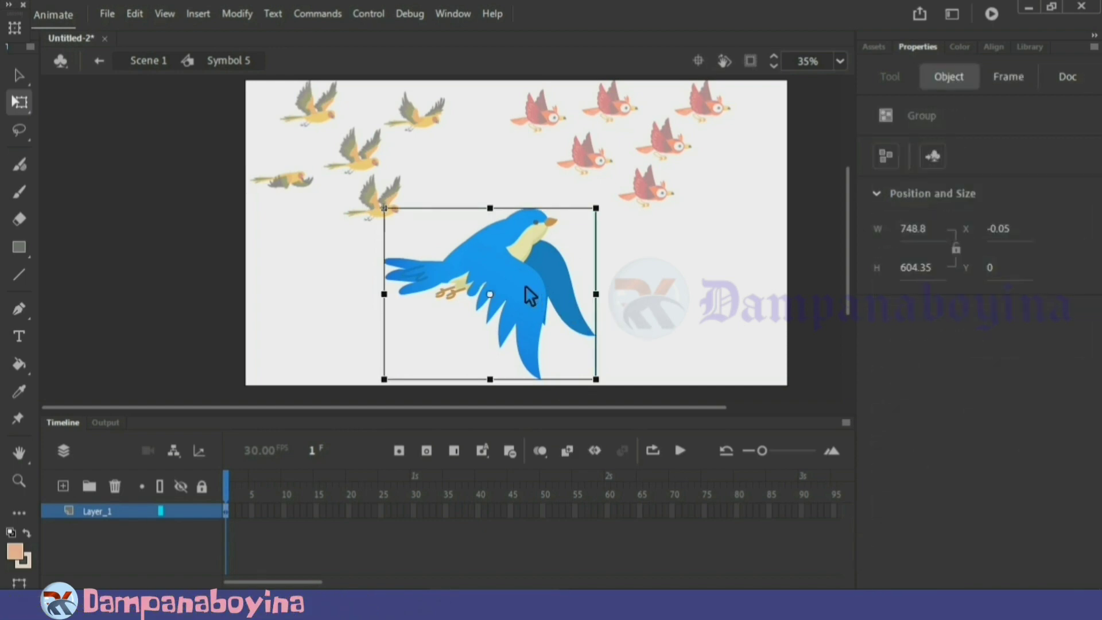
double_click(545, 309)
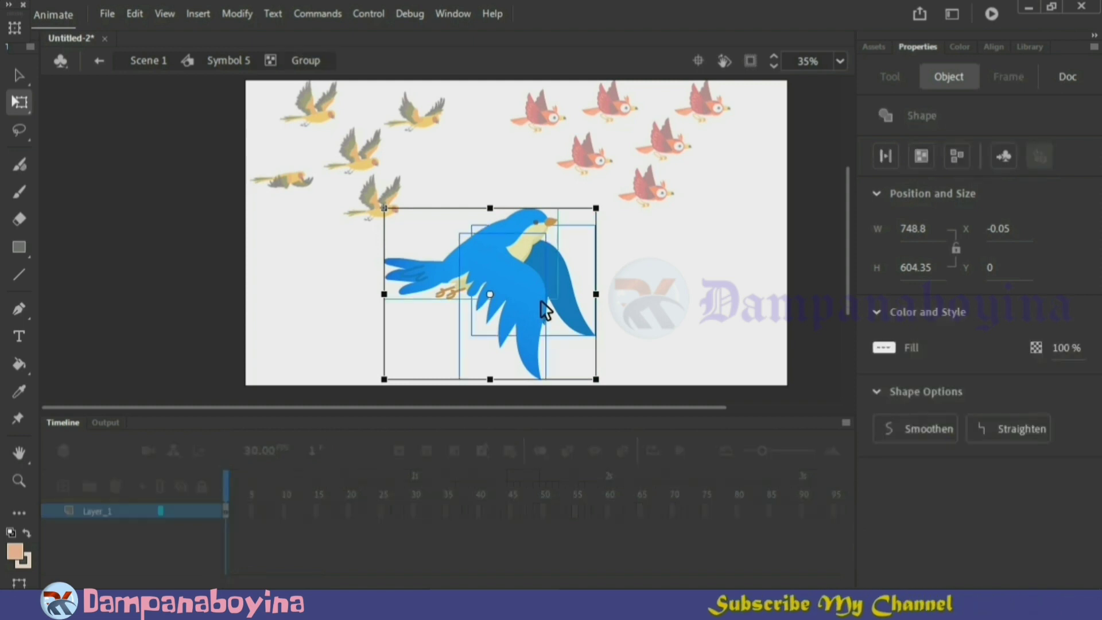
left_click(665, 316)
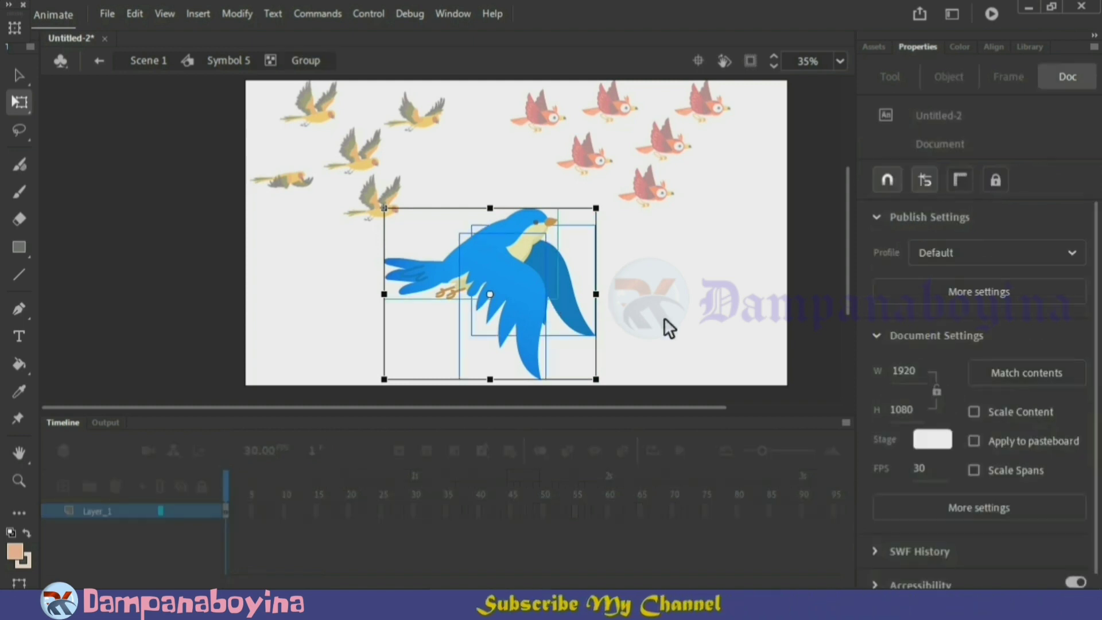
left_click(545, 321)
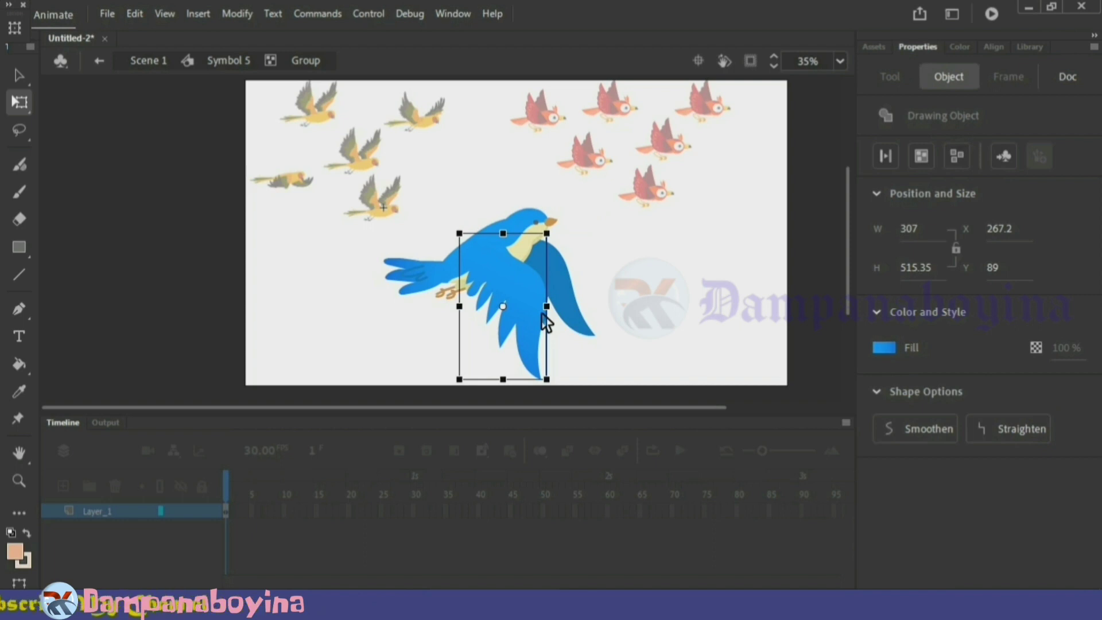
key("ctrl+x")
double_click(668, 316)
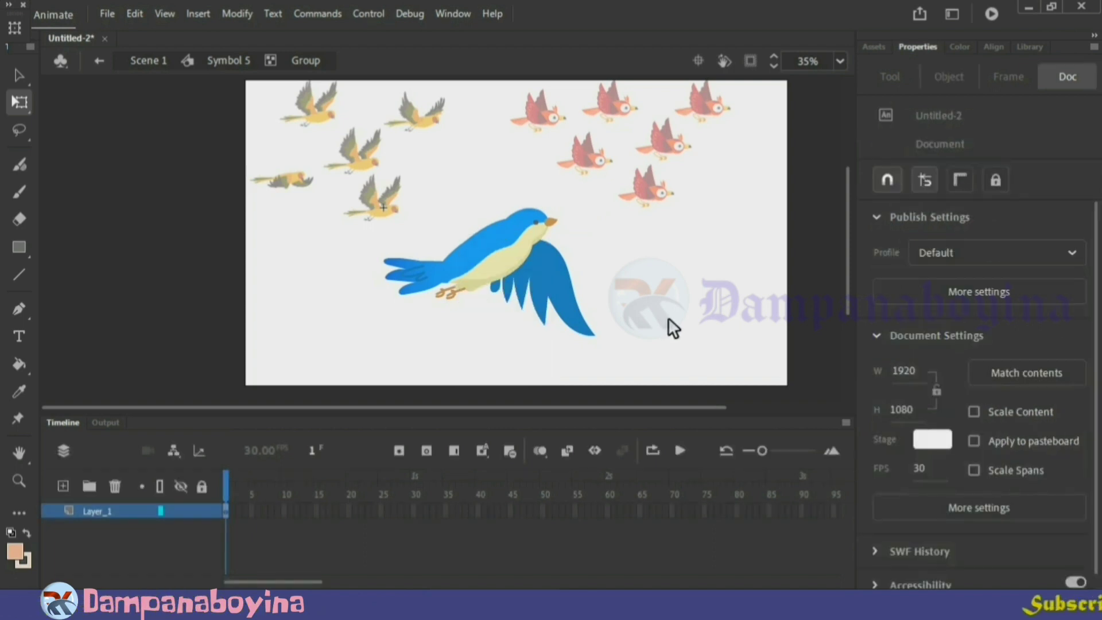
left_click(63, 486)
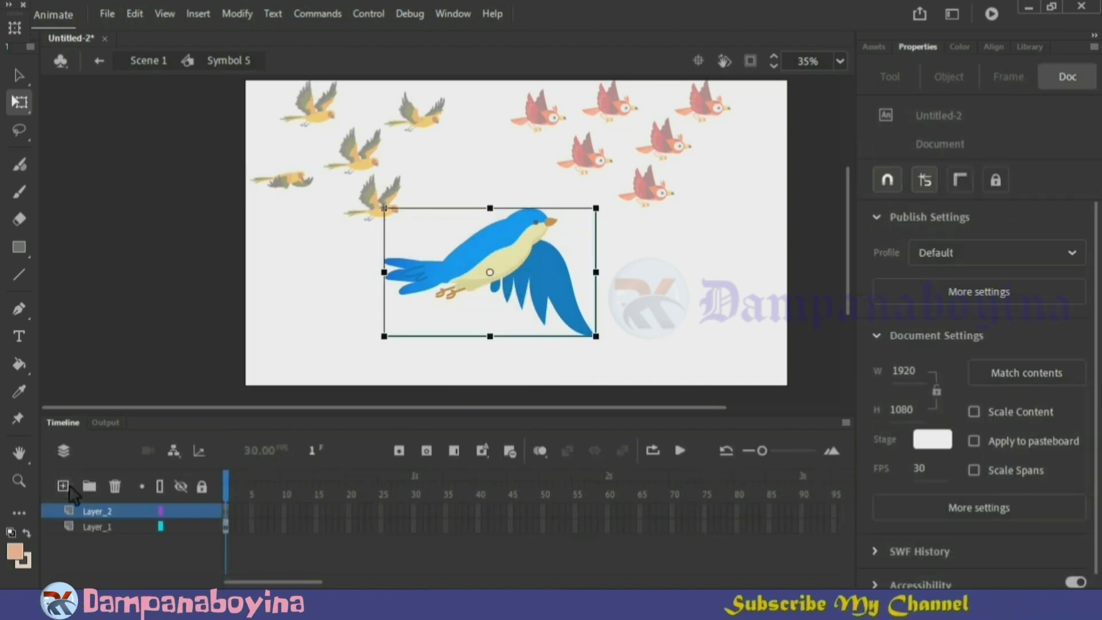
right_click(412, 308)
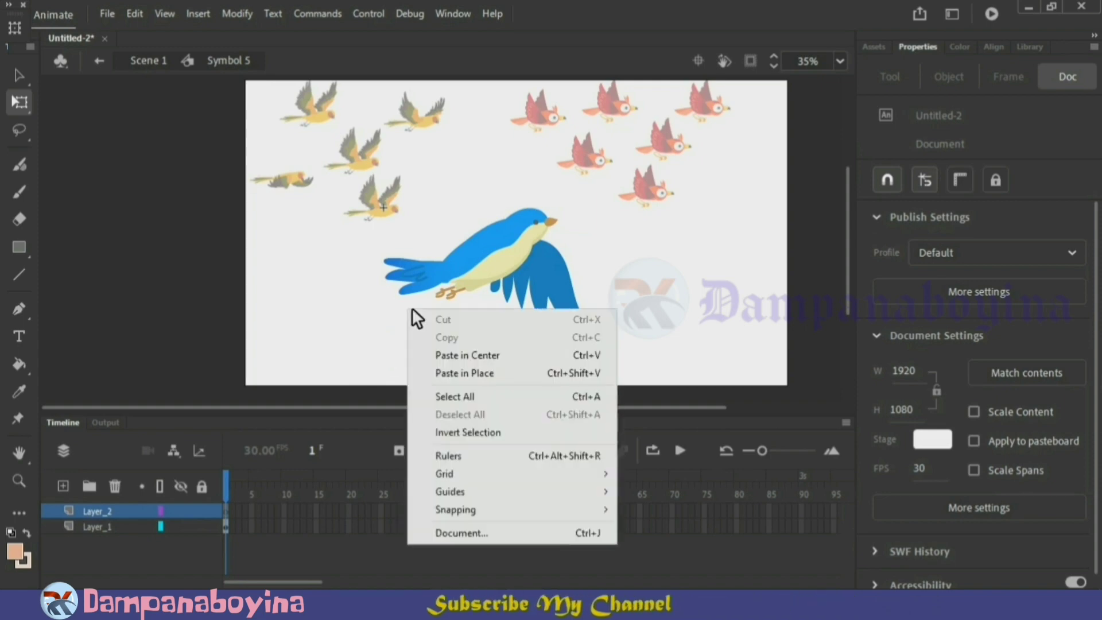
left_click(452, 373)
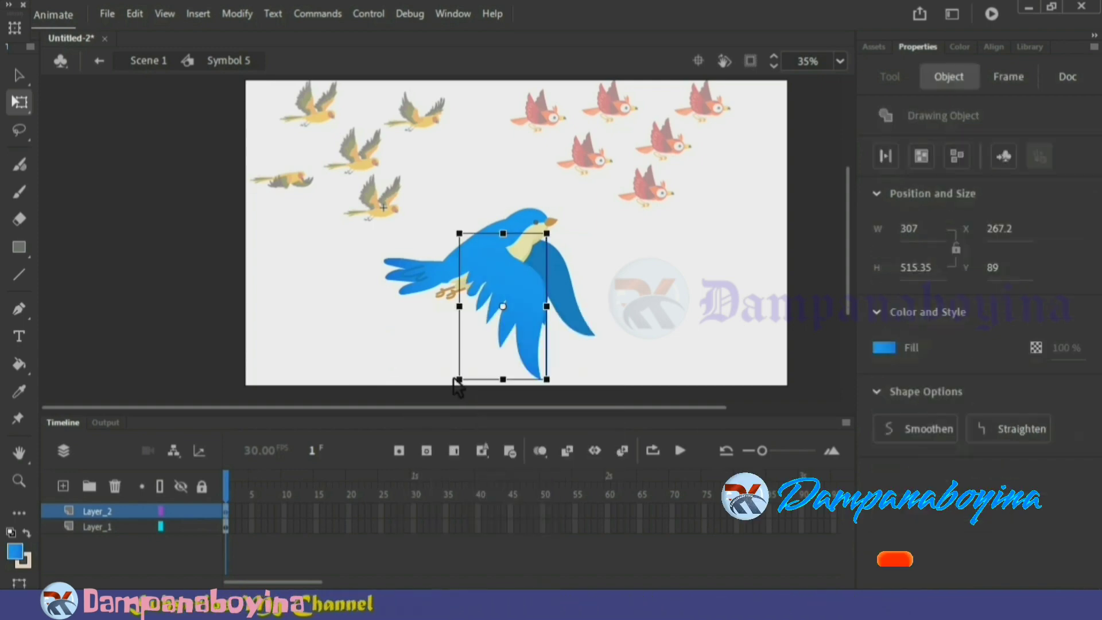
left_click(661, 330)
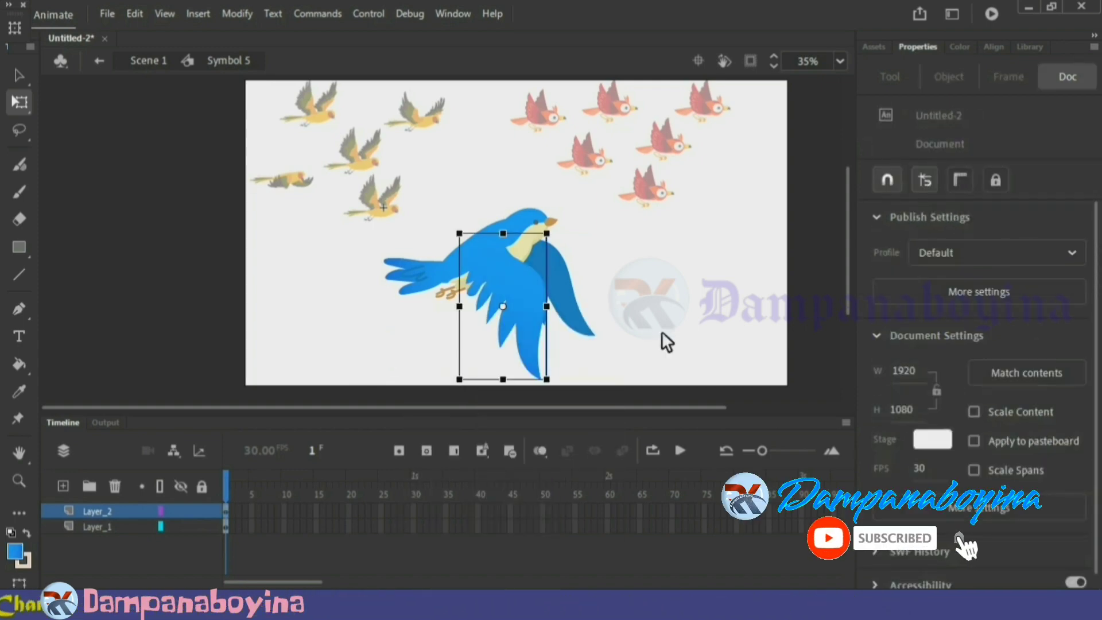
Cut the darker rear wing from the bird group, paste it in place on a new layer, and move that layer below the others
double_click(570, 280)
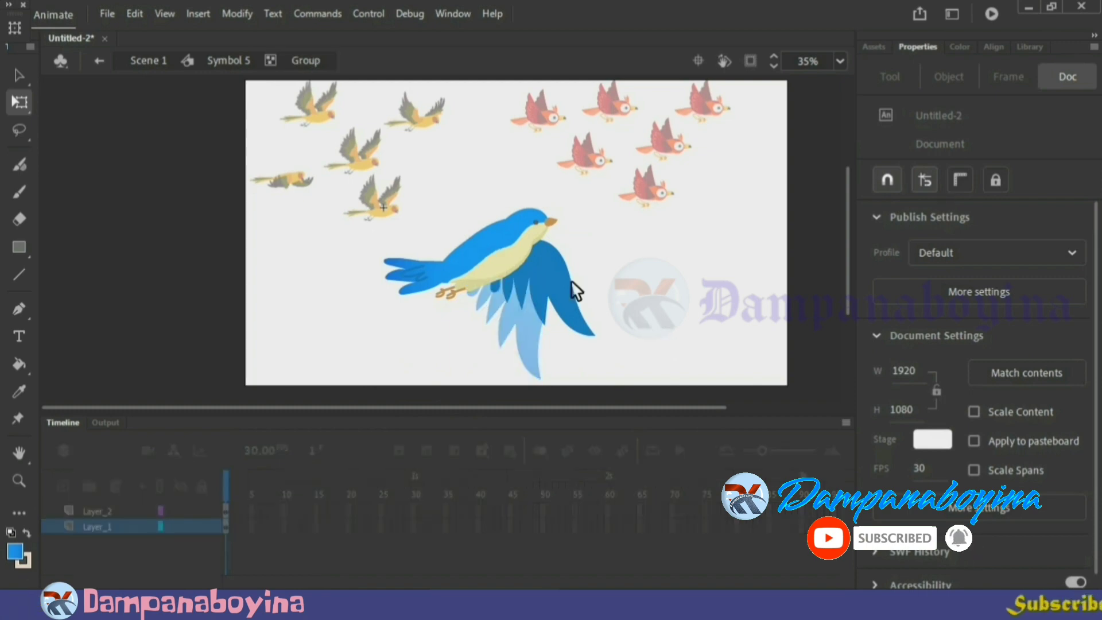
left_click(568, 288)
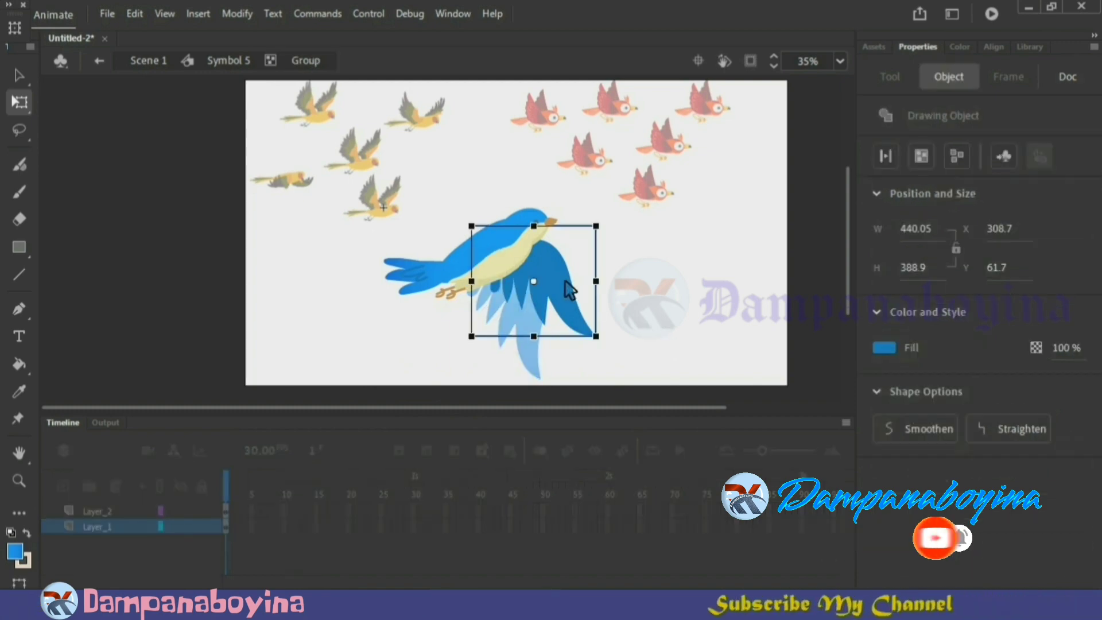
key("ctrl+x")
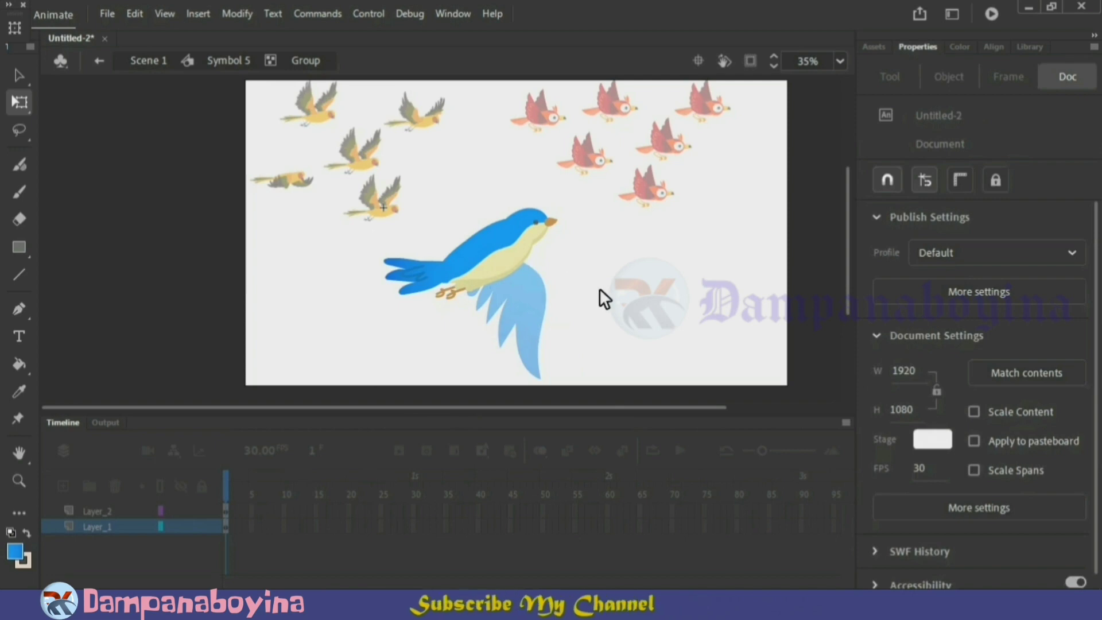
double_click(599, 288)
left_click(546, 322)
left_click(83, 504)
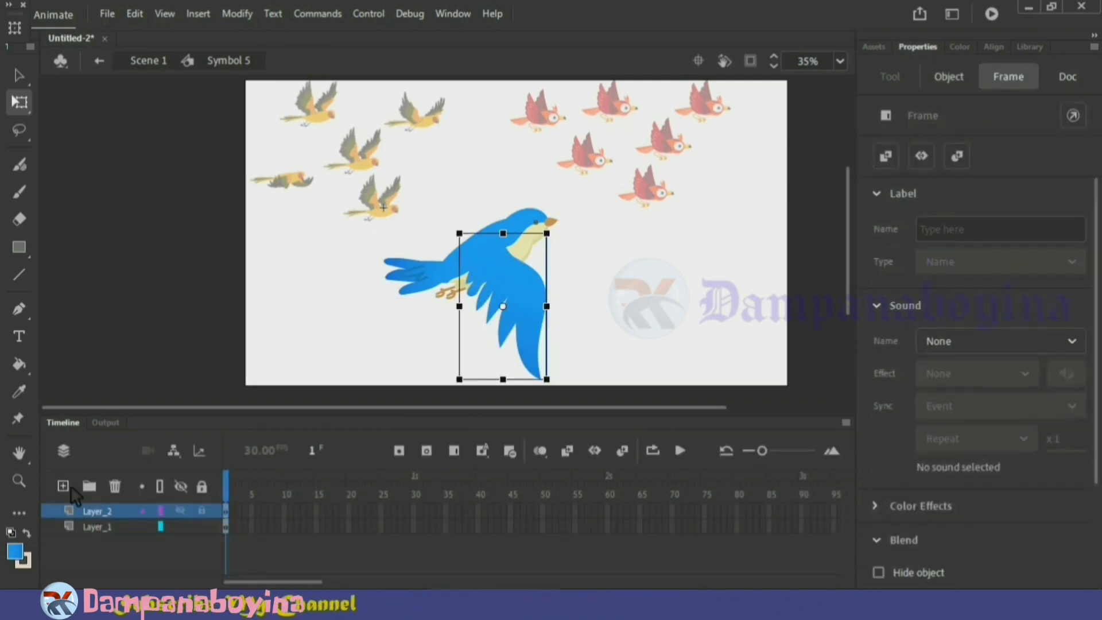
left_click(65, 486)
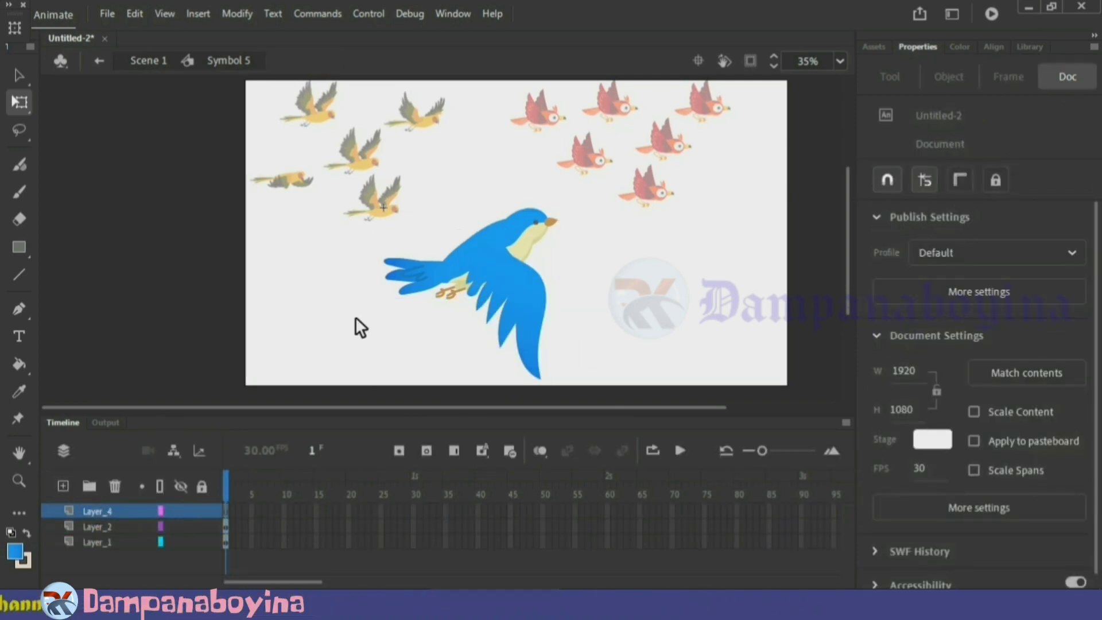
right_click(573, 279)
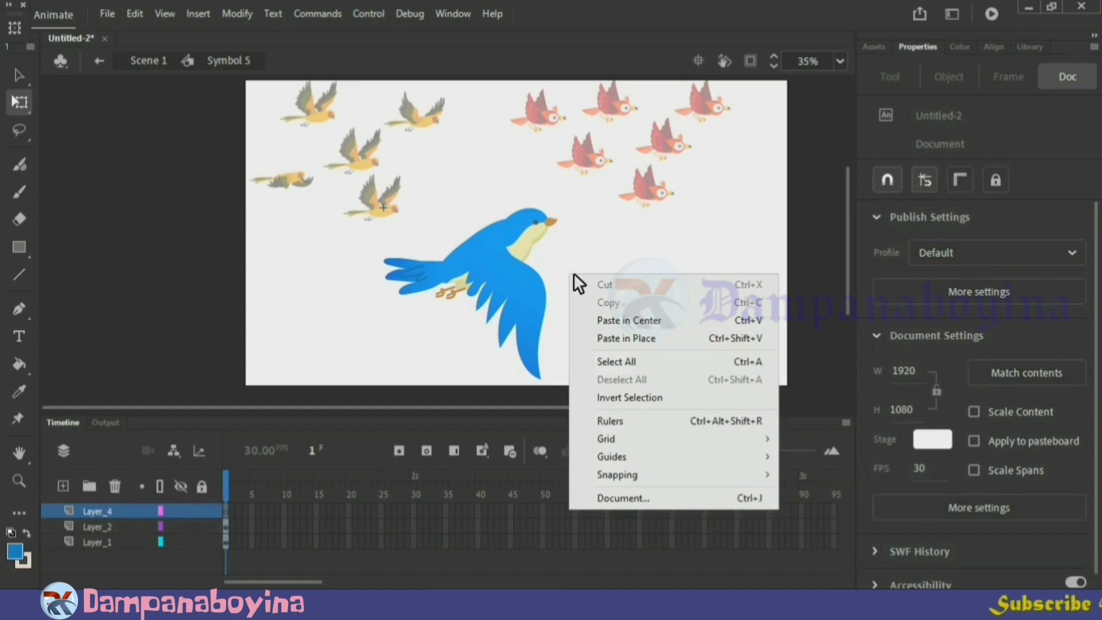
left_click(609, 338)
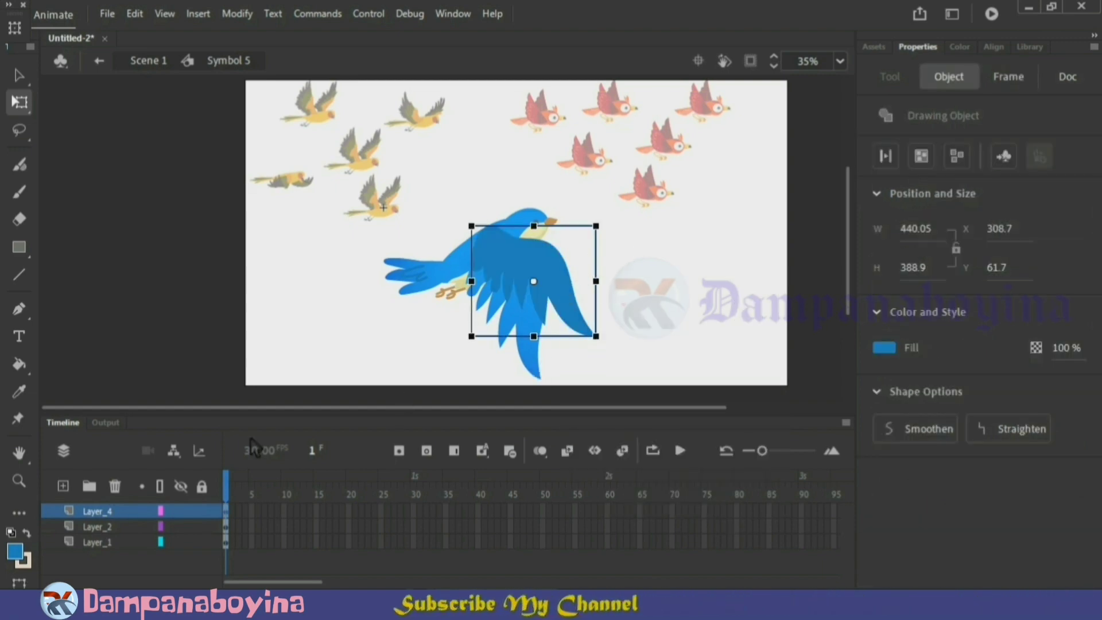
left_click_drag(115, 510, 123, 548)
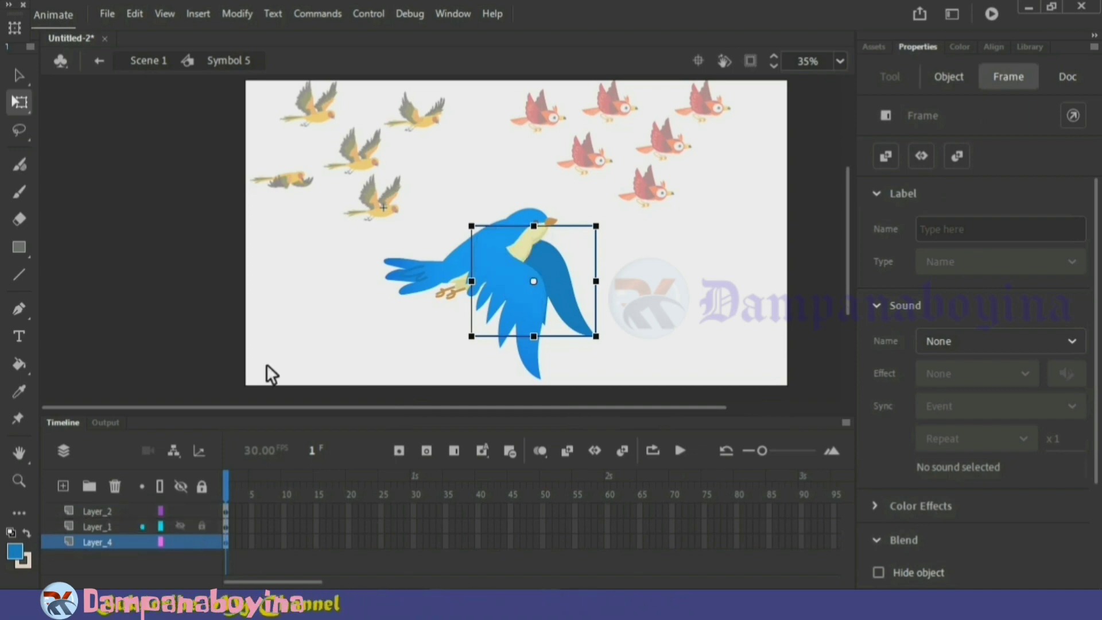
Rename the bird body's layer "body" and the front wing's layer "front"
left_click(436, 280)
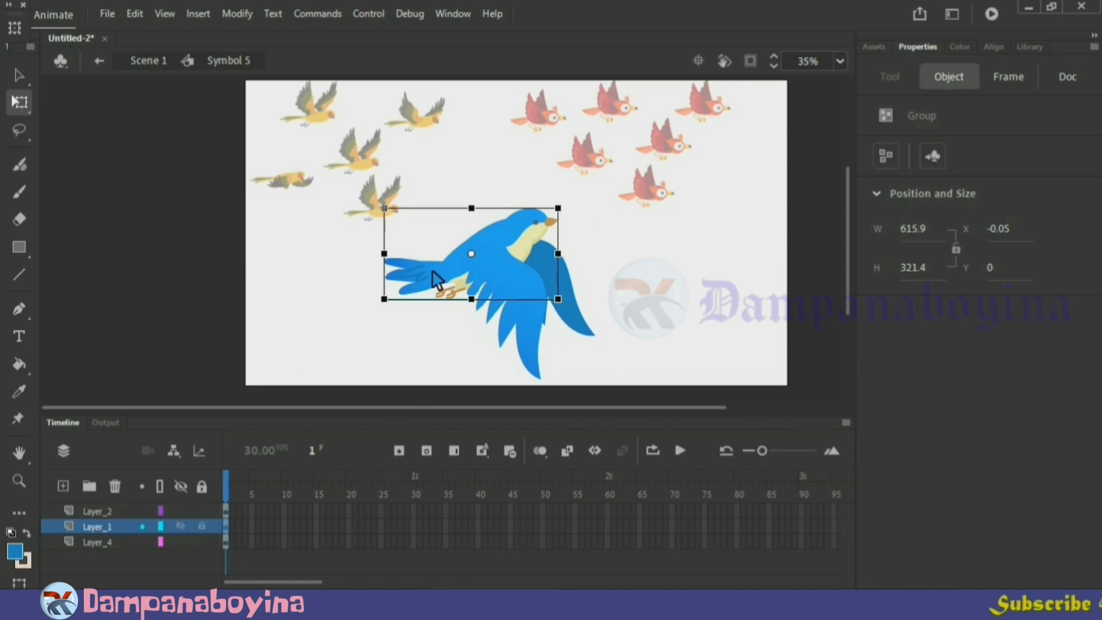
double_click(112, 528)
type("b")
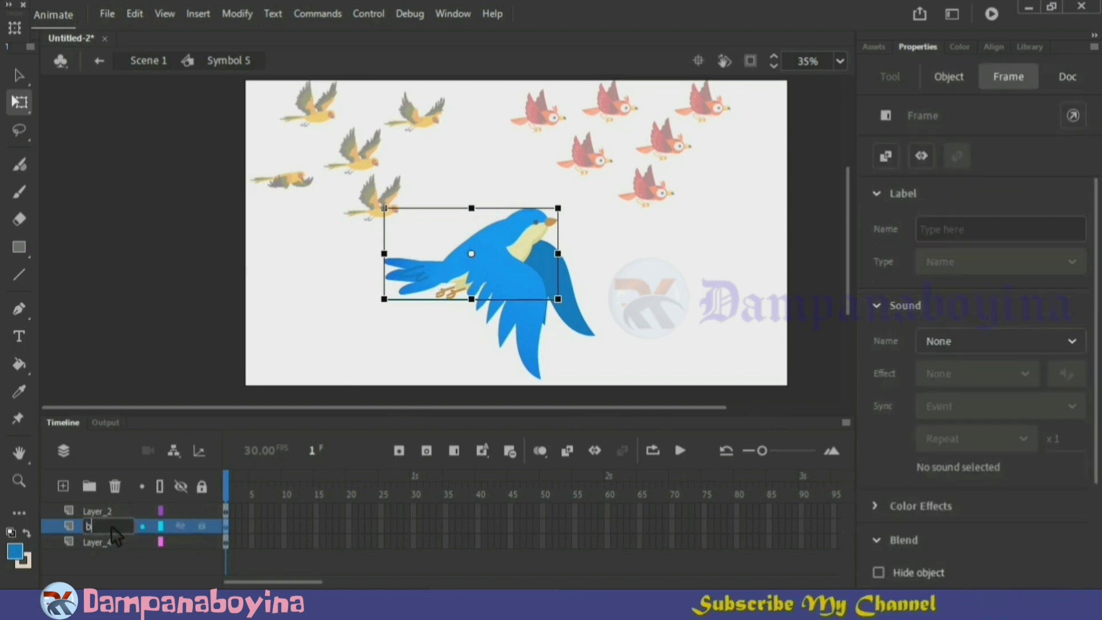
type("ody")
key("Return")
double_click(107, 513)
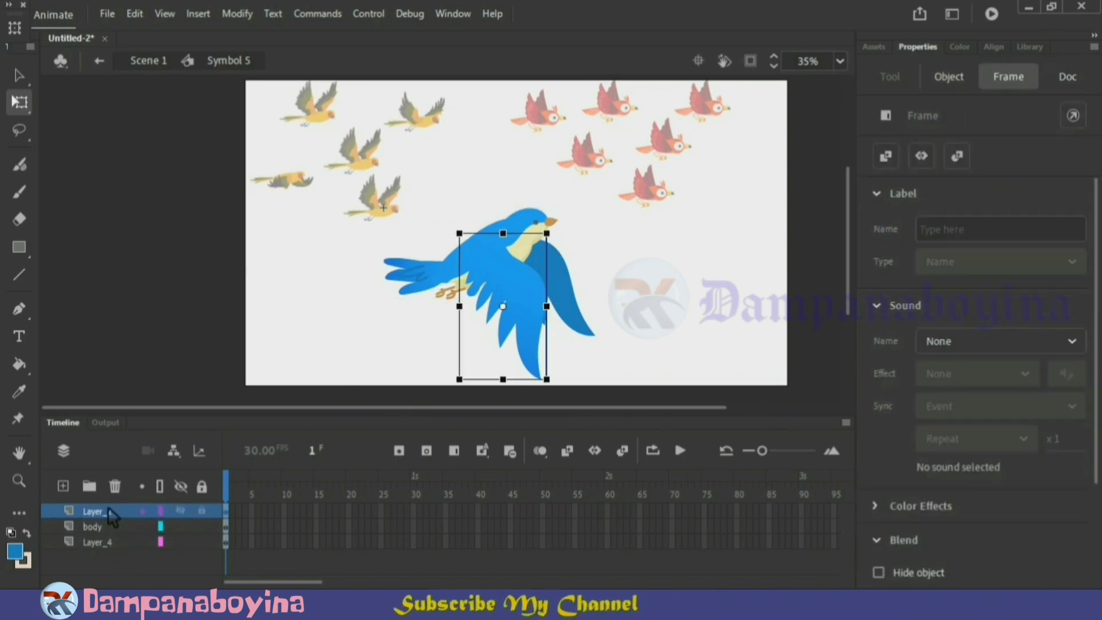
type("front")
key("Return")
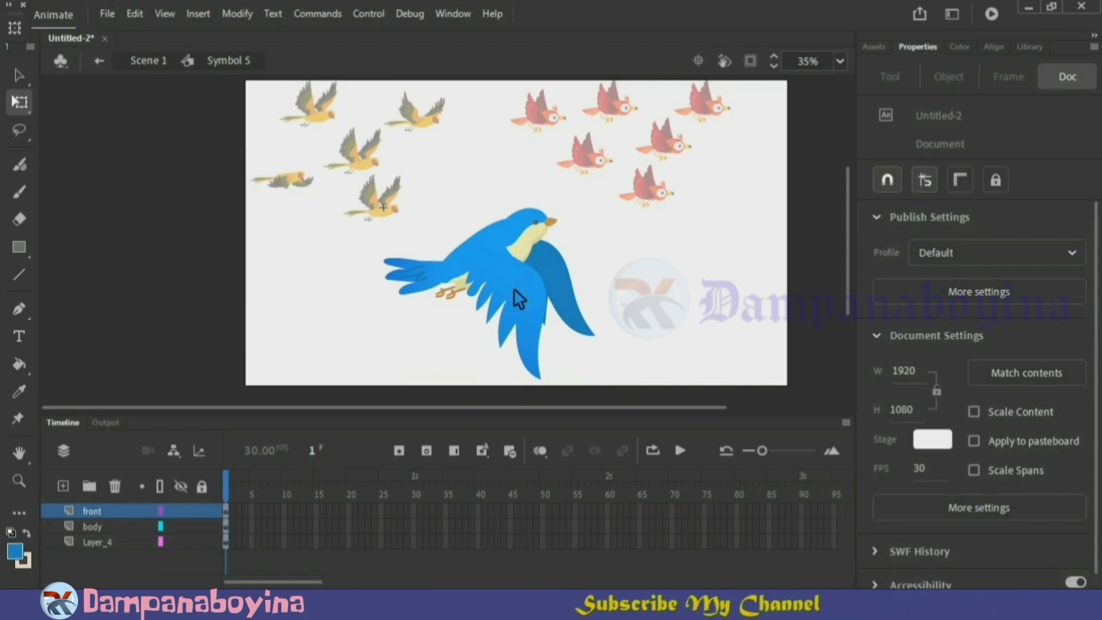
Convert the body, the front wing and the rear wing each into a separate graphic symbol with the default name
left_click(524, 252)
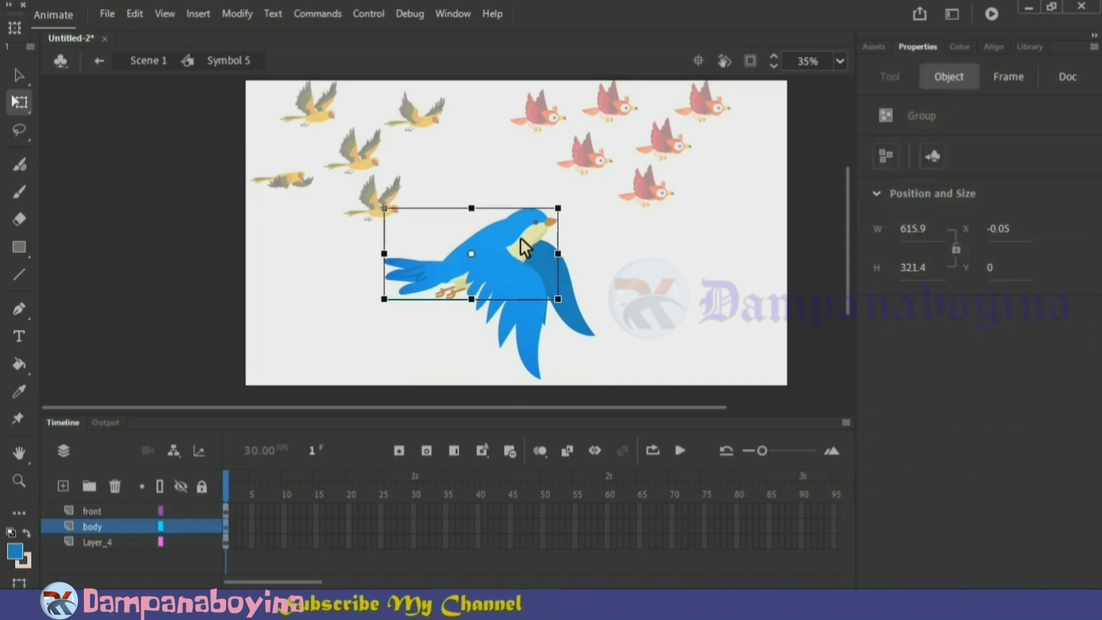
key("F8")
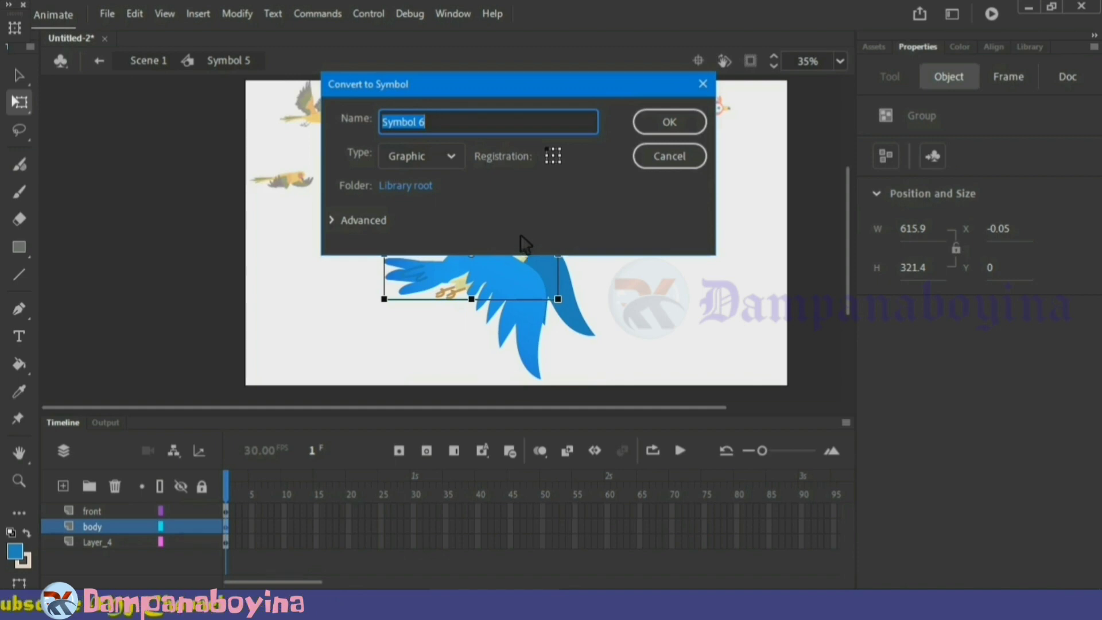
left_click(694, 122)
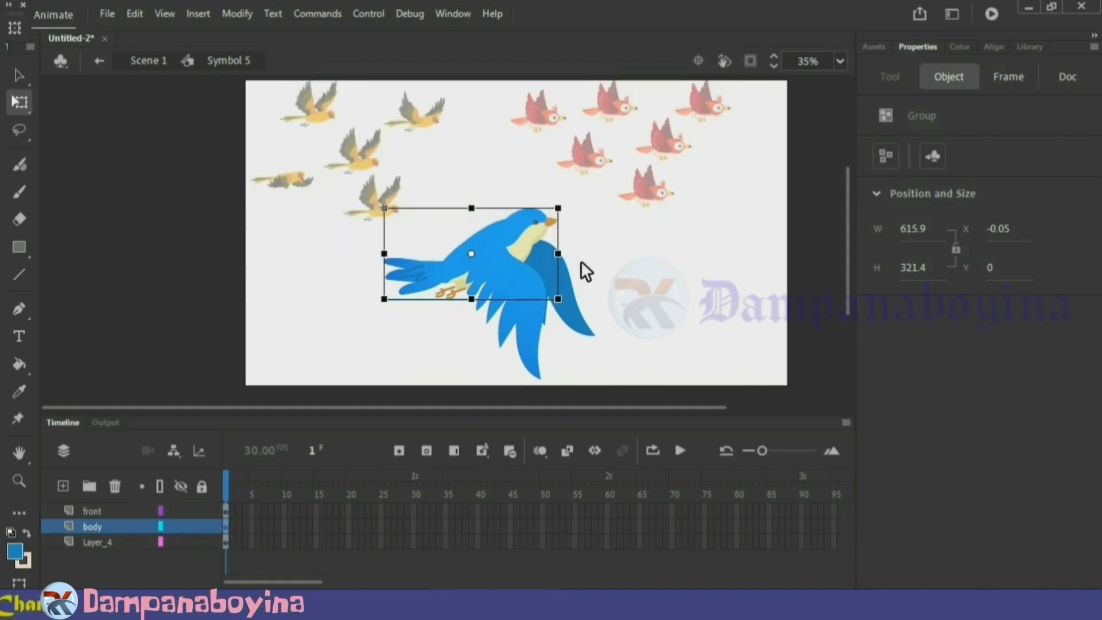
left_click(523, 326)
key("F8")
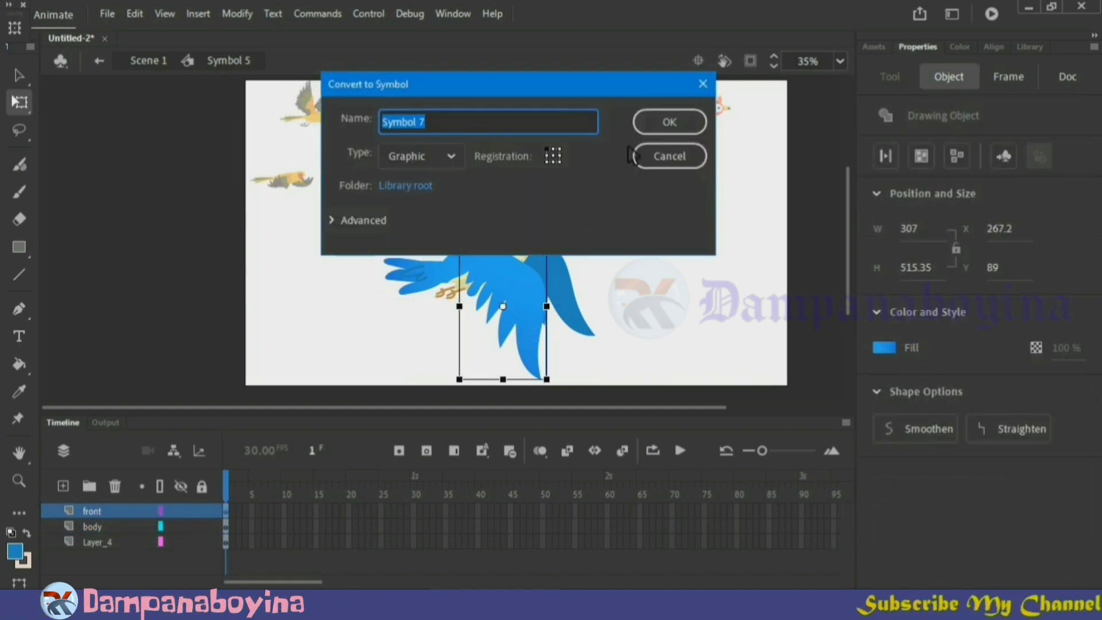
key("Return")
left_click(574, 299)
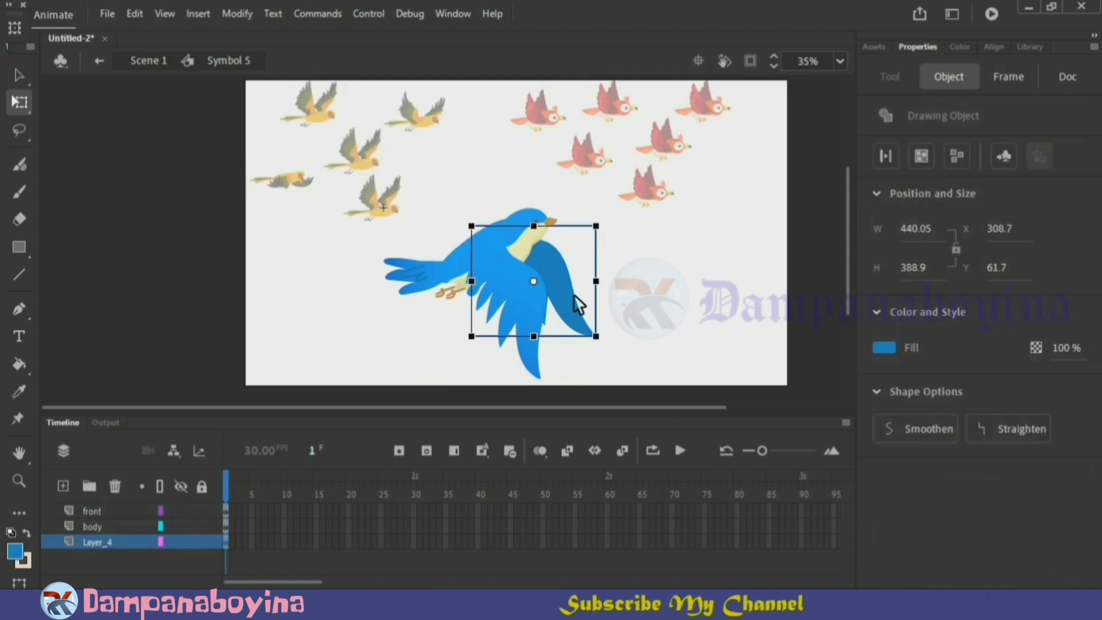
key("F8")
left_click(689, 122)
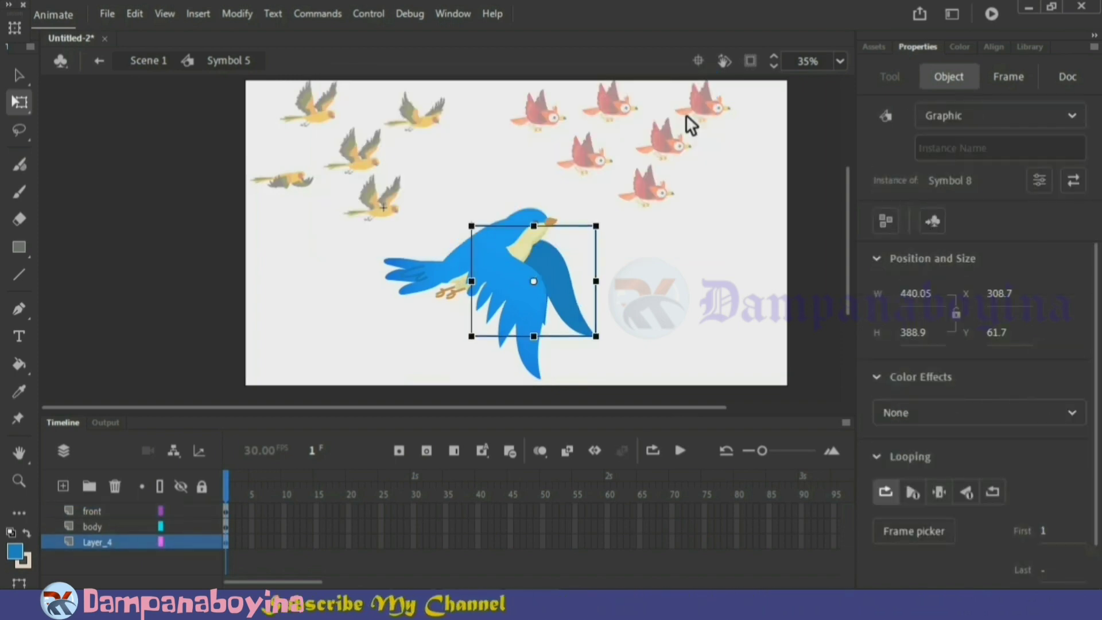
left_click(653, 307)
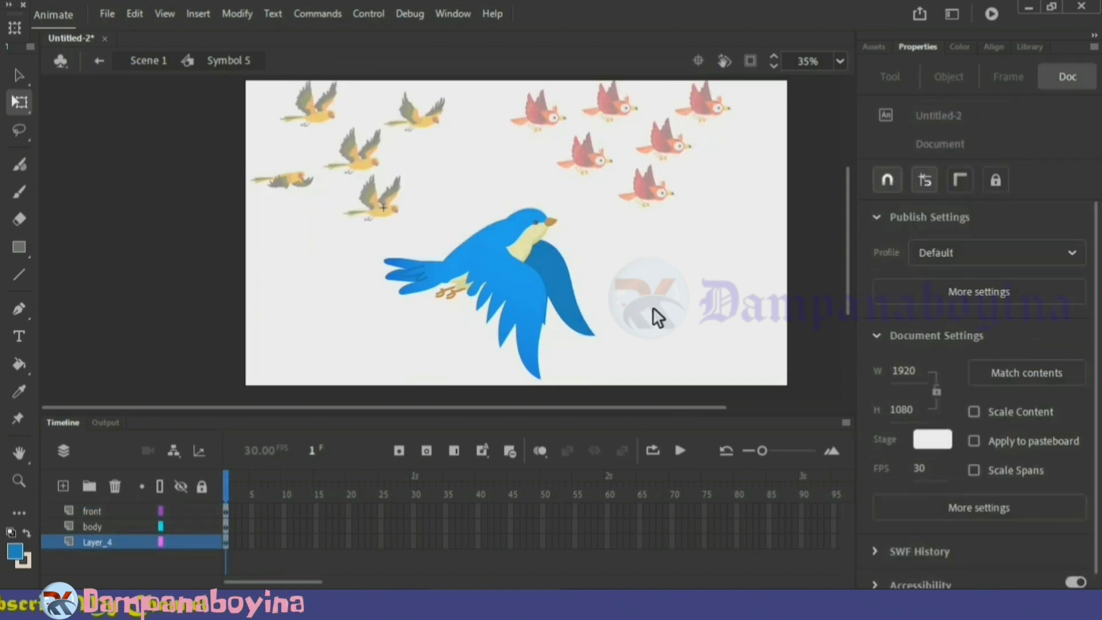
Extend all three bird layers to frame 30
key("ctrl+a")
left_click_drag(419, 503, 422, 541)
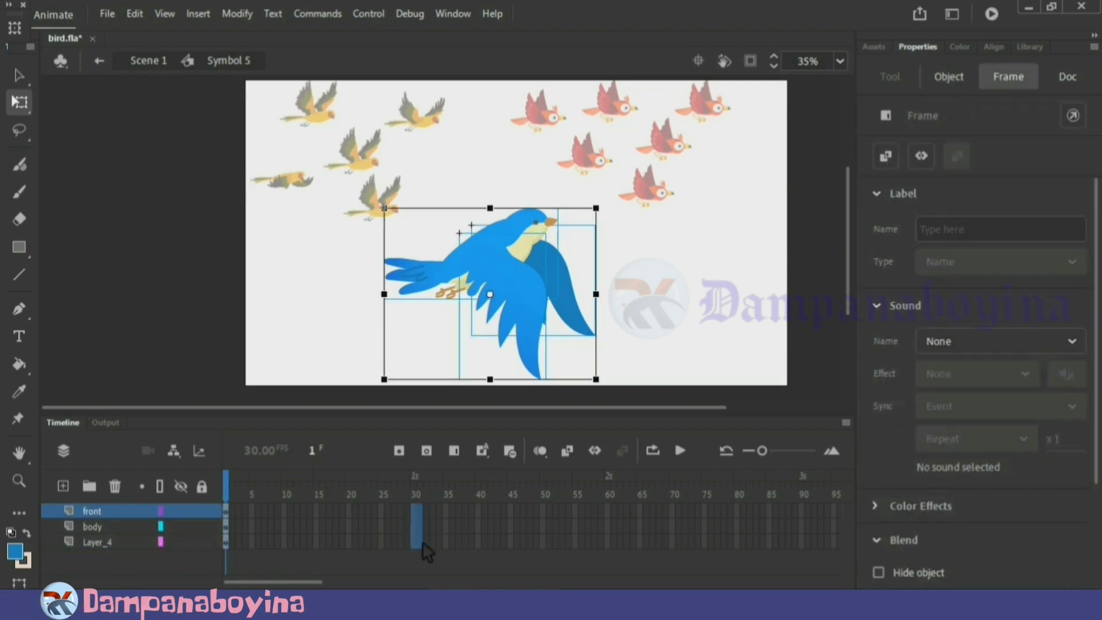
right_click(423, 541)
left_click(493, 143)
Insert keyframes at frame 15 on the front, body and rear wing layers
left_click(322, 488)
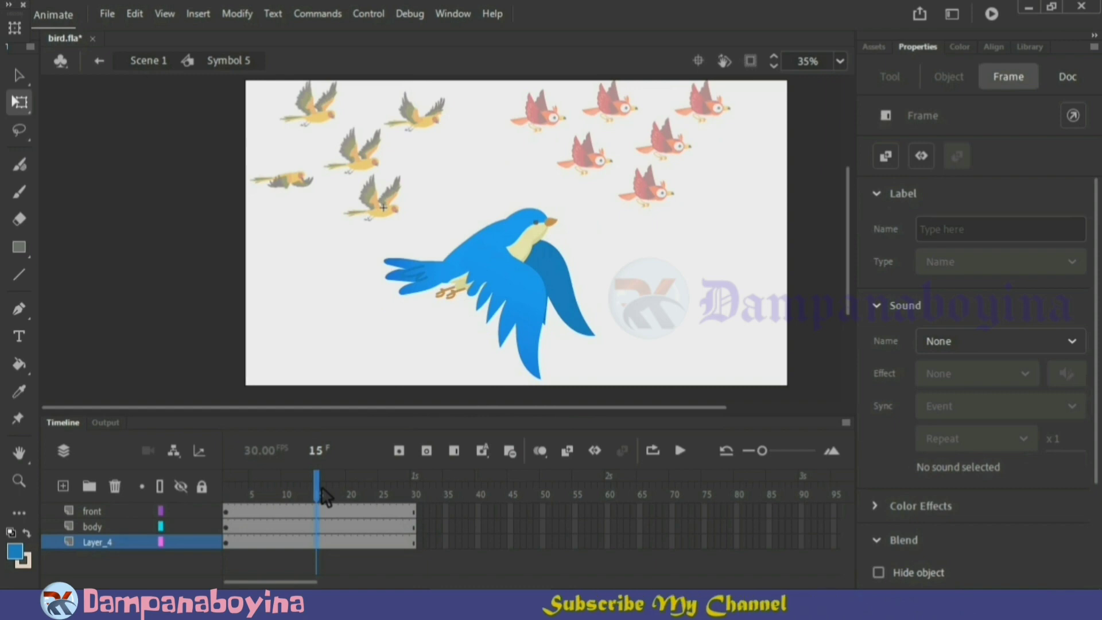
key("F6")
left_click(605, 336)
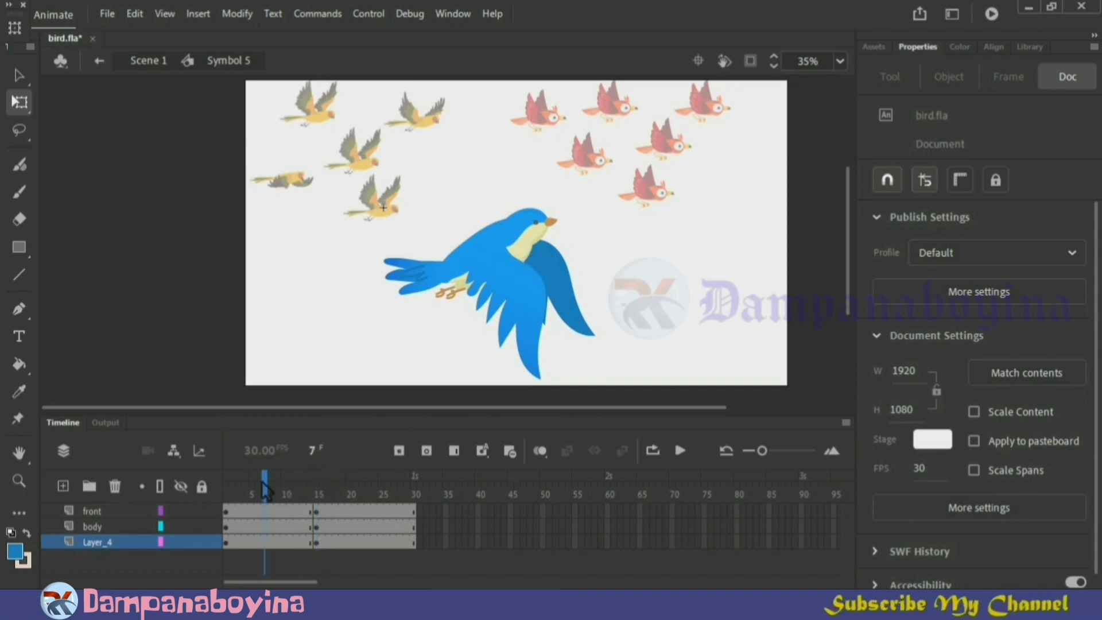
At frame 15, select the bird's body and both wings and nudge them down together to about Y 22.75
left_click(227, 488)
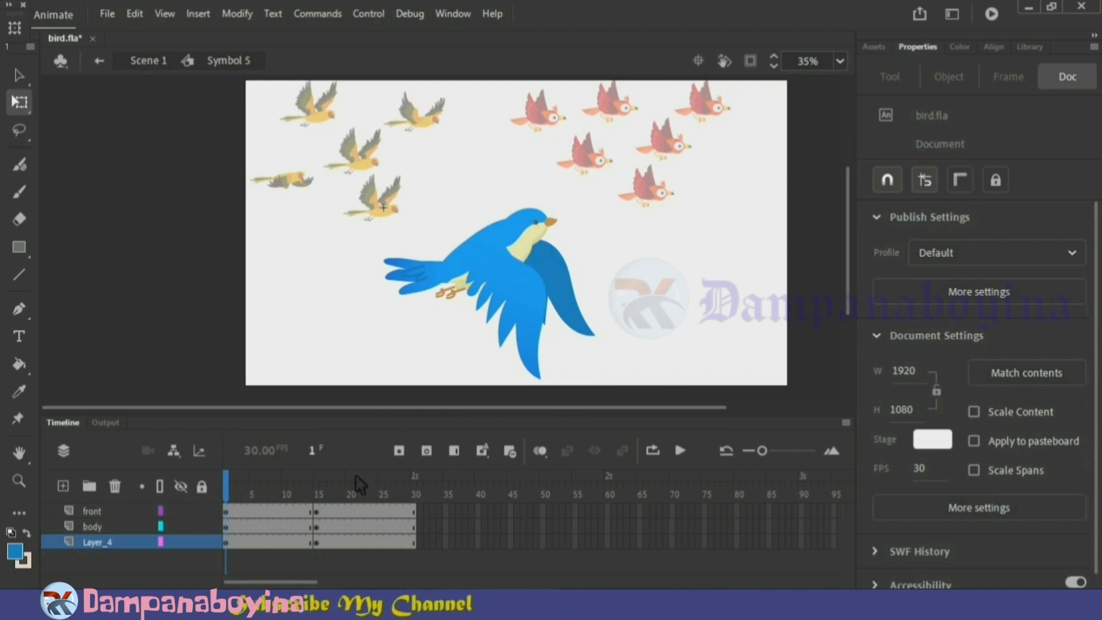
left_click(317, 494)
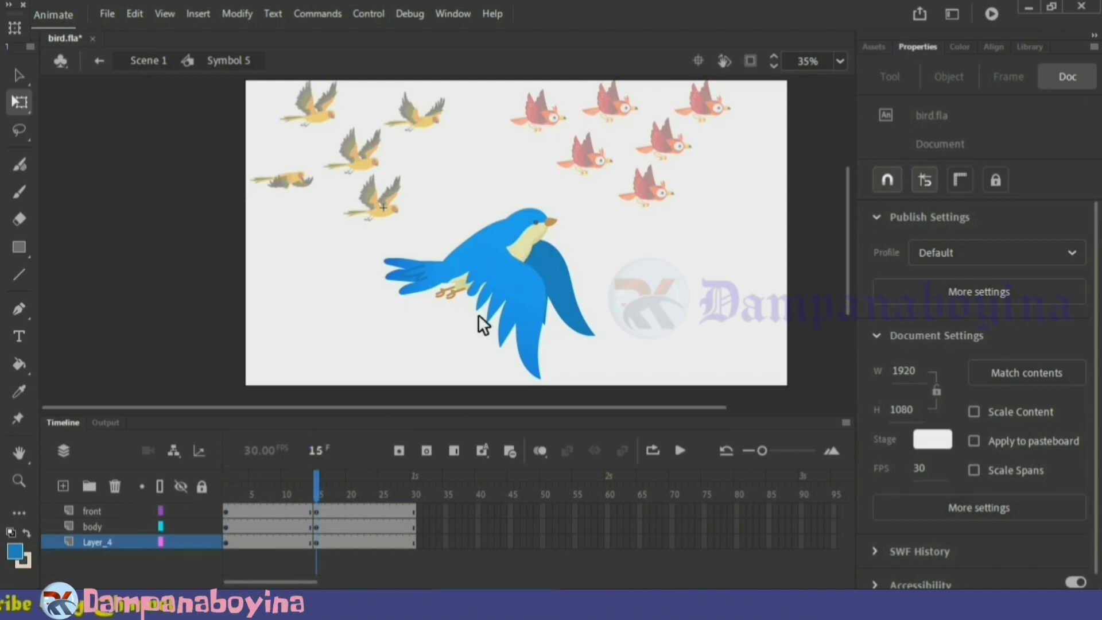
left_click_drag(654, 366, 425, 222)
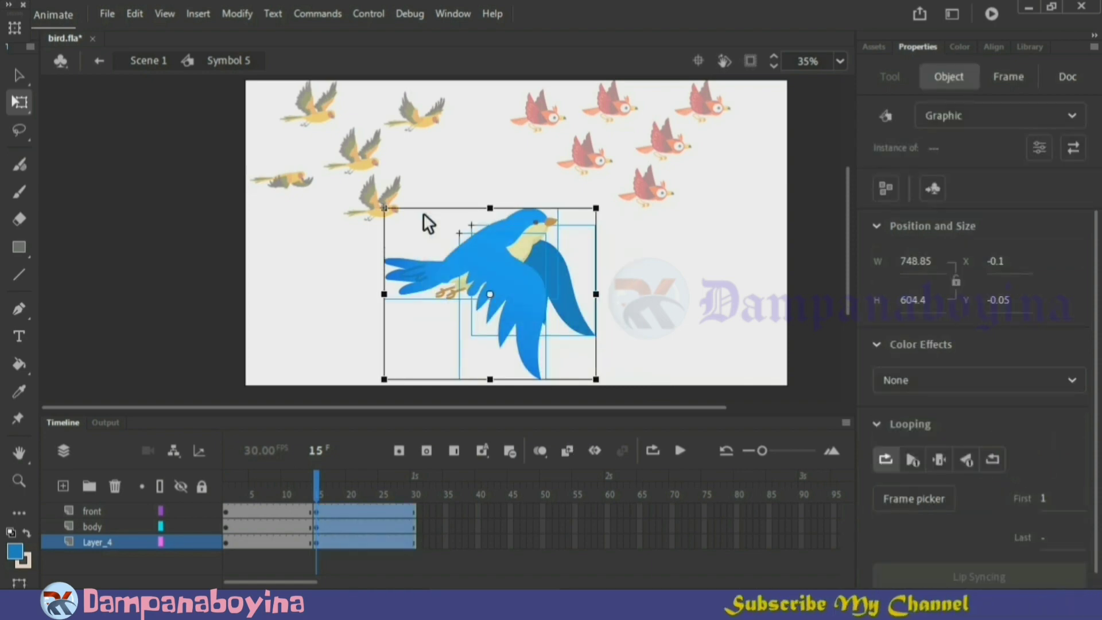
key("Down")
key("Down")
key("Down")
key("Down")
key("Down")
key("Down")
key("Down")
key("Down")
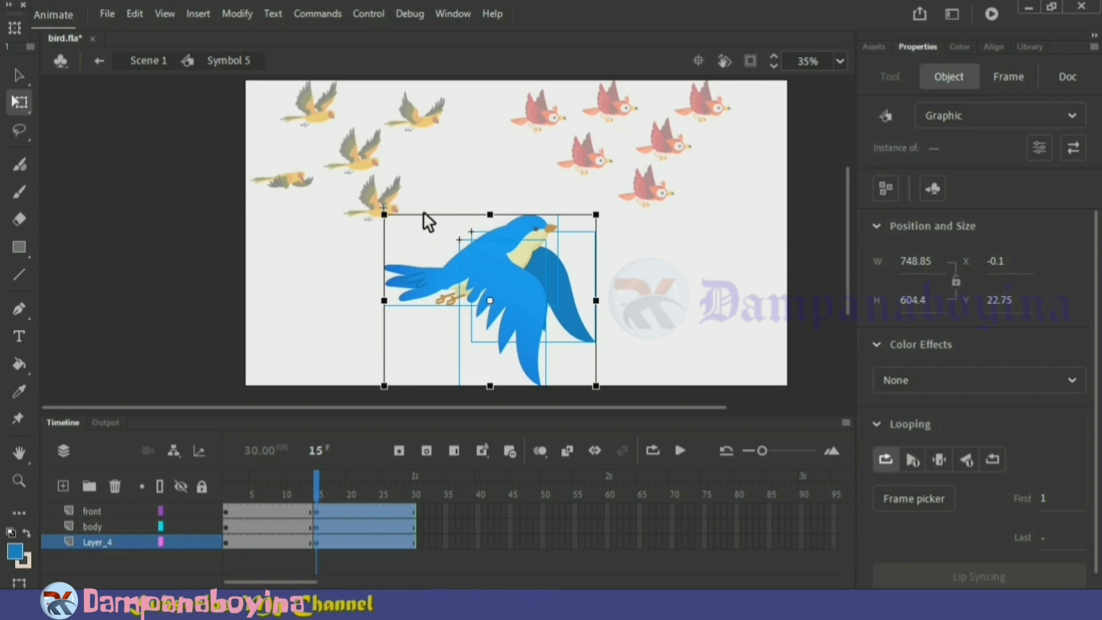
left_click(749, 321)
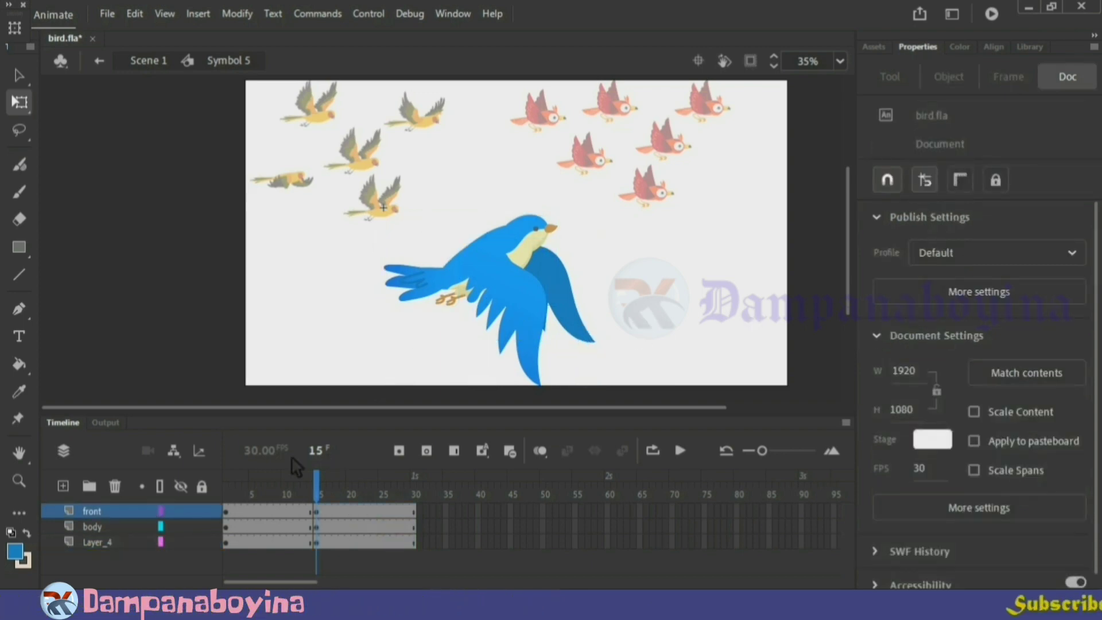
At frame 1, move the transformation points of the front wing and the rear wing to the shoulder where they join the body
left_click_drag(317, 493, 215, 503)
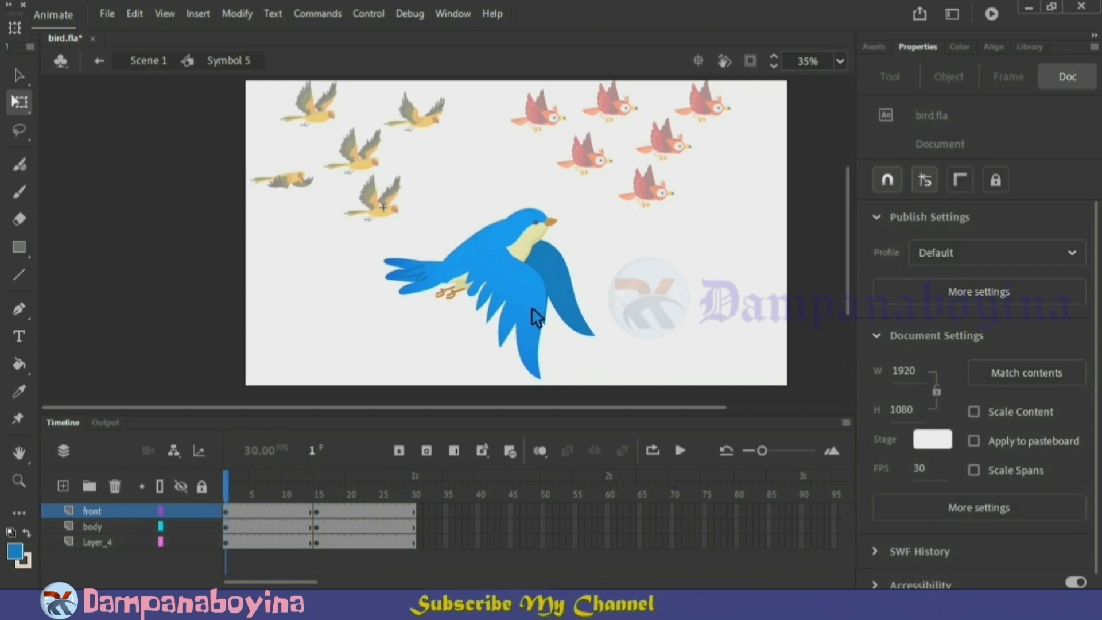
left_click(510, 306)
left_click_drag(509, 308, 496, 243)
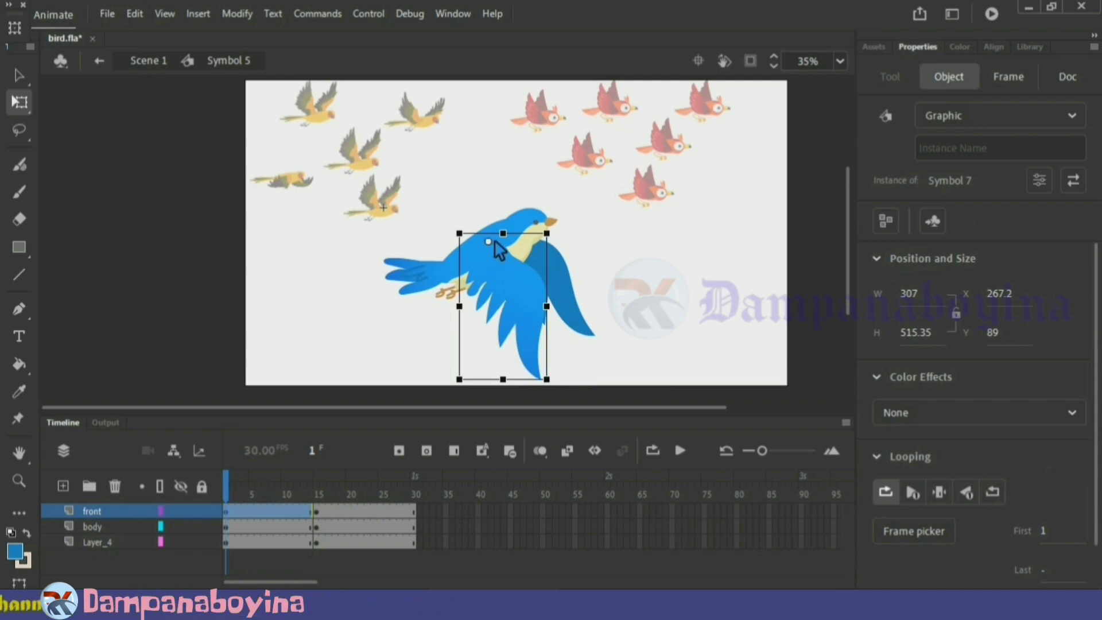
left_click_drag(557, 370, 553, 346)
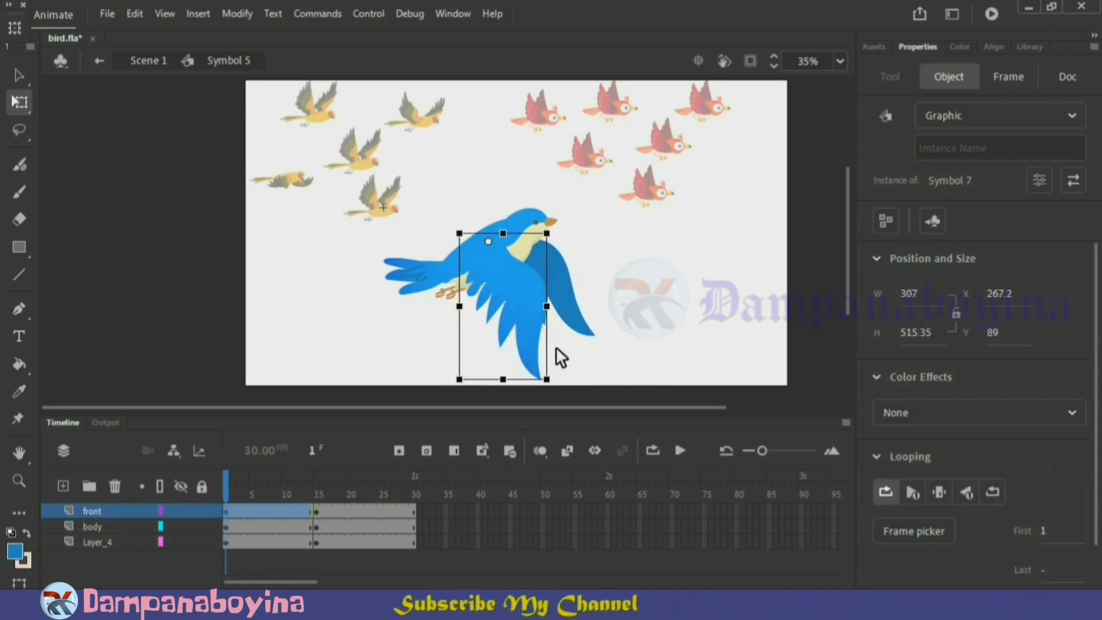
left_click(537, 274)
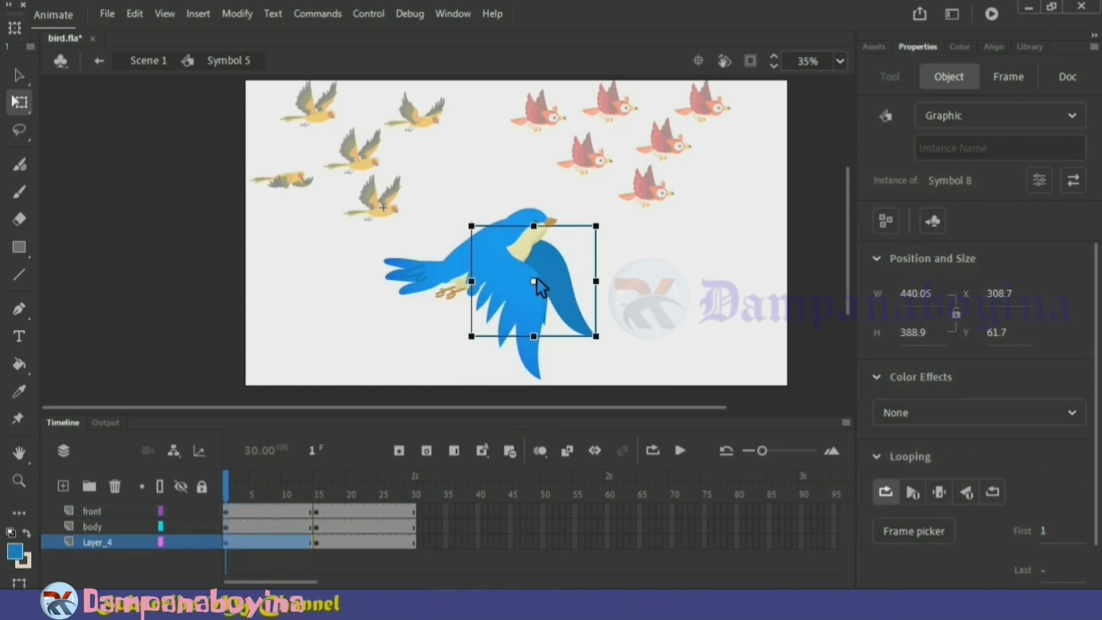
left_click_drag(536, 277, 497, 243)
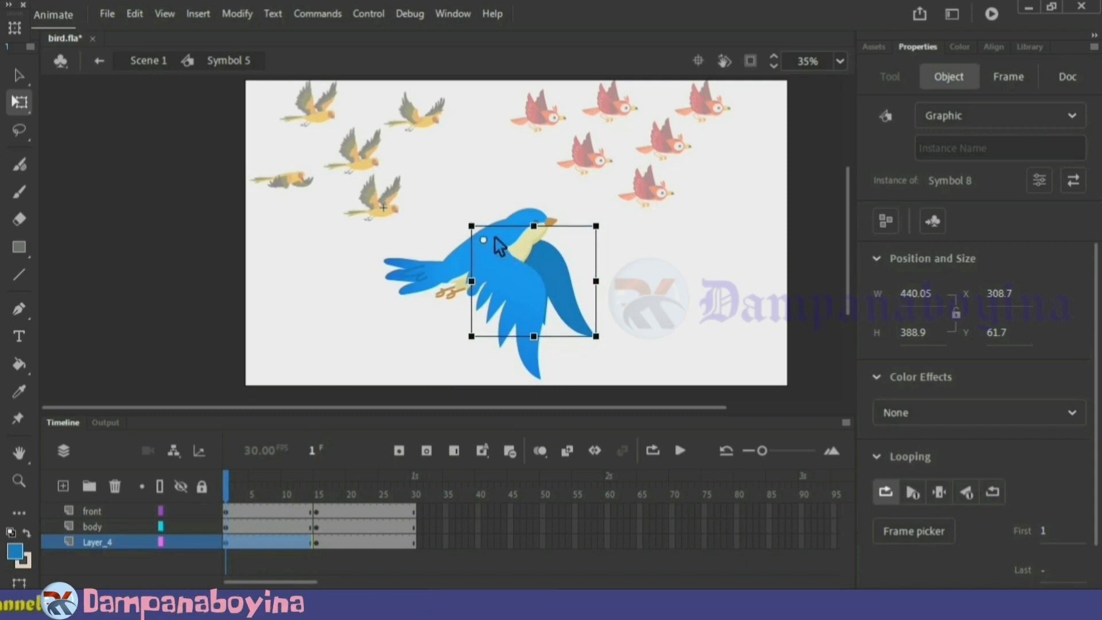
left_click(669, 315)
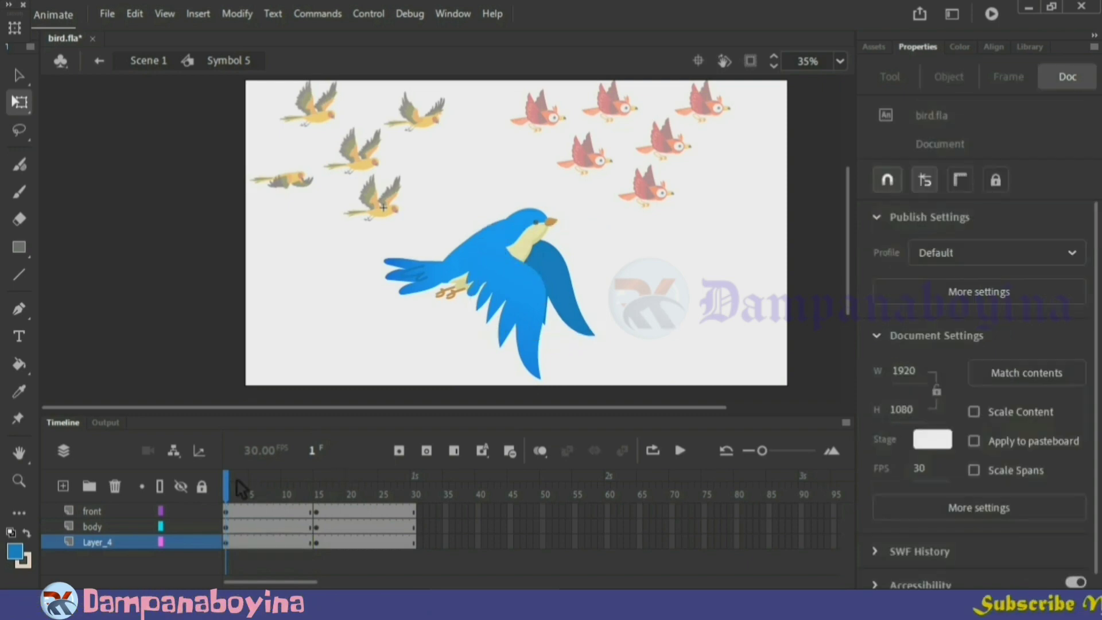
At frame 15, set the front wing's transformation point at the shoulder, flip the wing upward and rotate it back toward the tail
left_click_drag(231, 482, 320, 484)
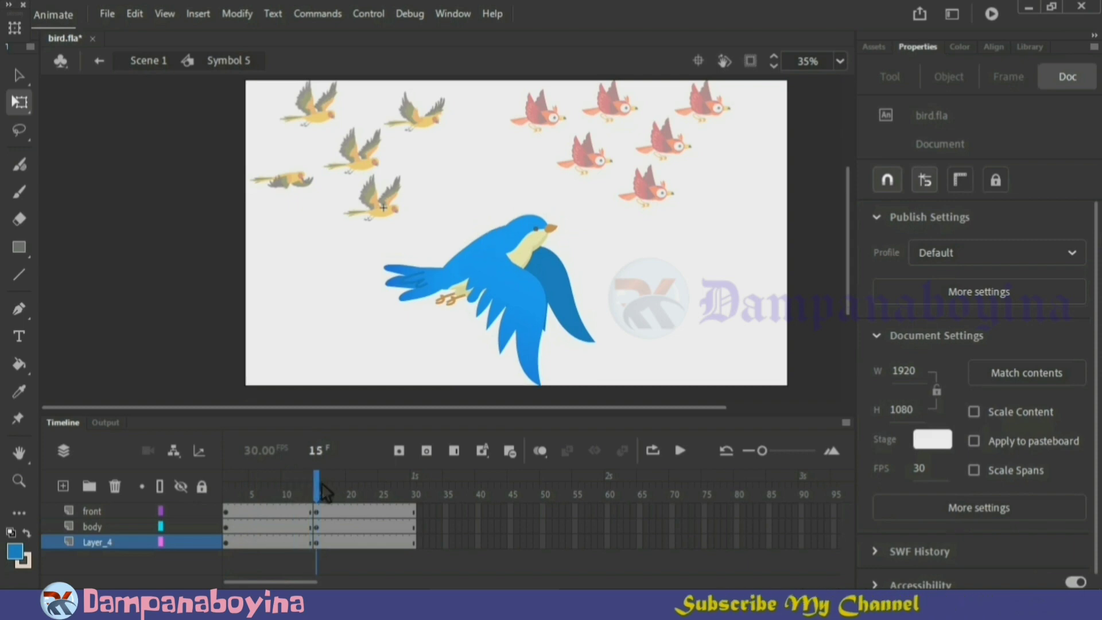
left_click(509, 379)
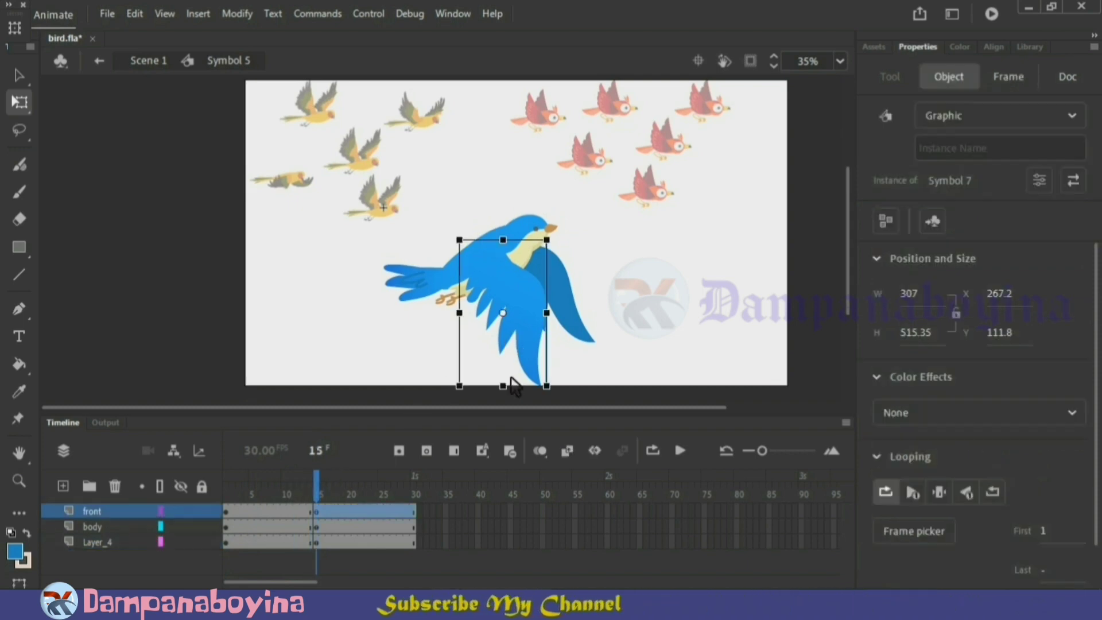
left_click_drag(503, 313, 481, 248)
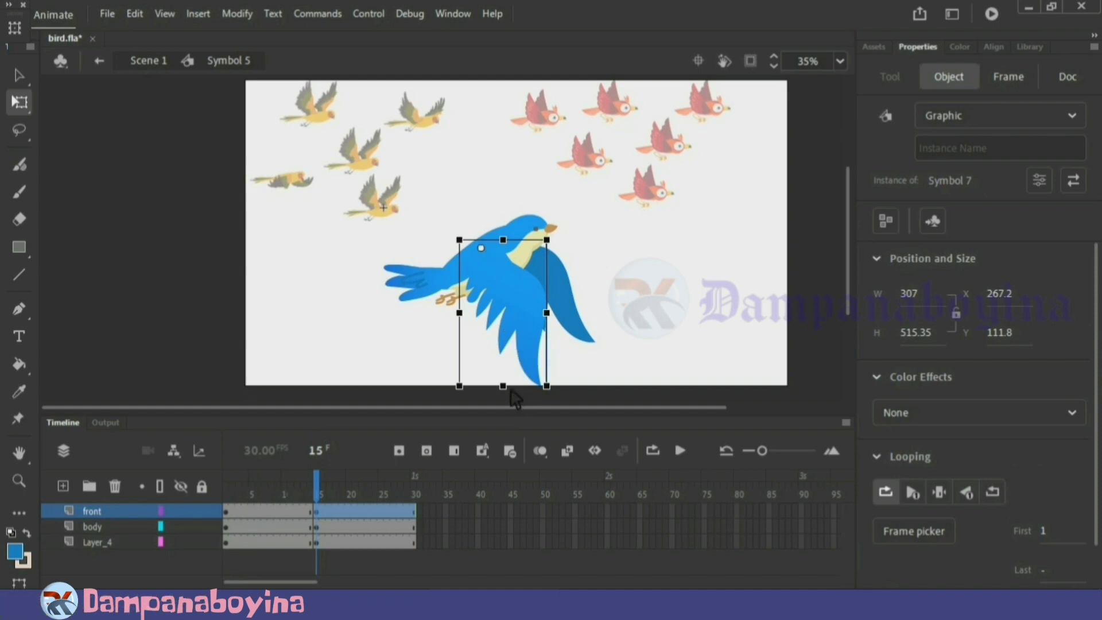
left_click_drag(502, 386, 481, 122)
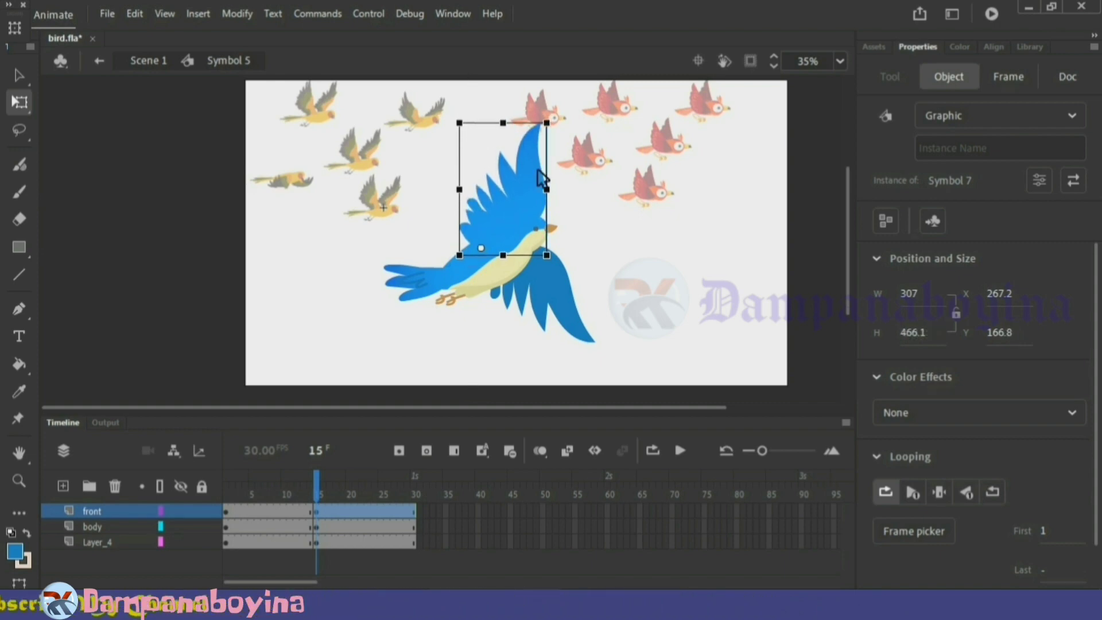
left_click_drag(552, 121, 410, 112)
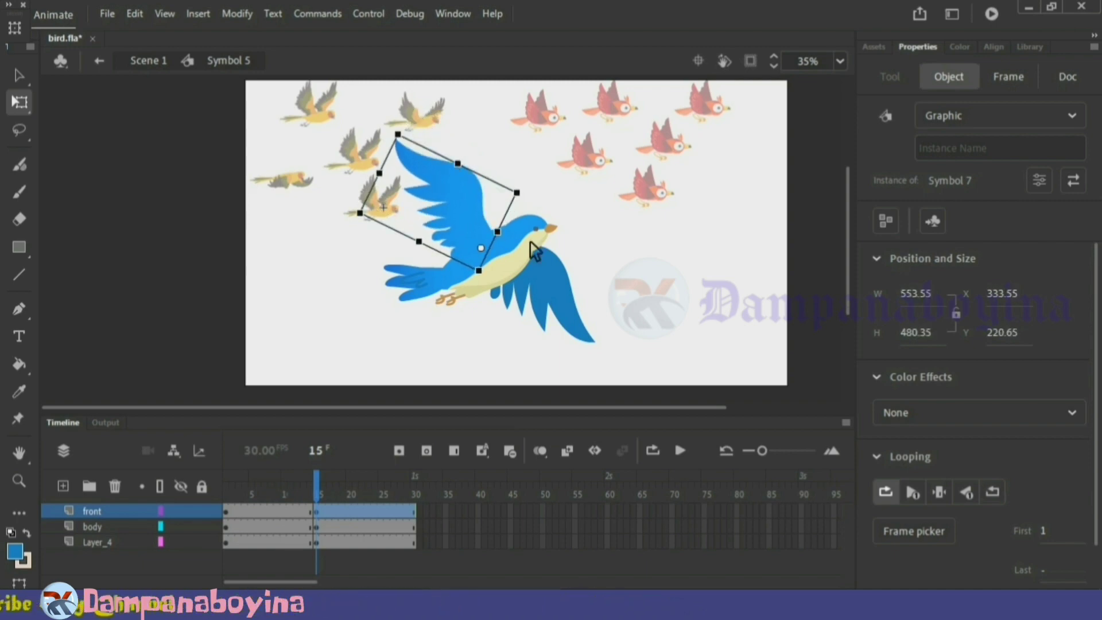
At frame 15, set the rear wing's transformation point at the shoulder, flip the wing upward and rotate it back just behind the front wing
left_click(577, 304)
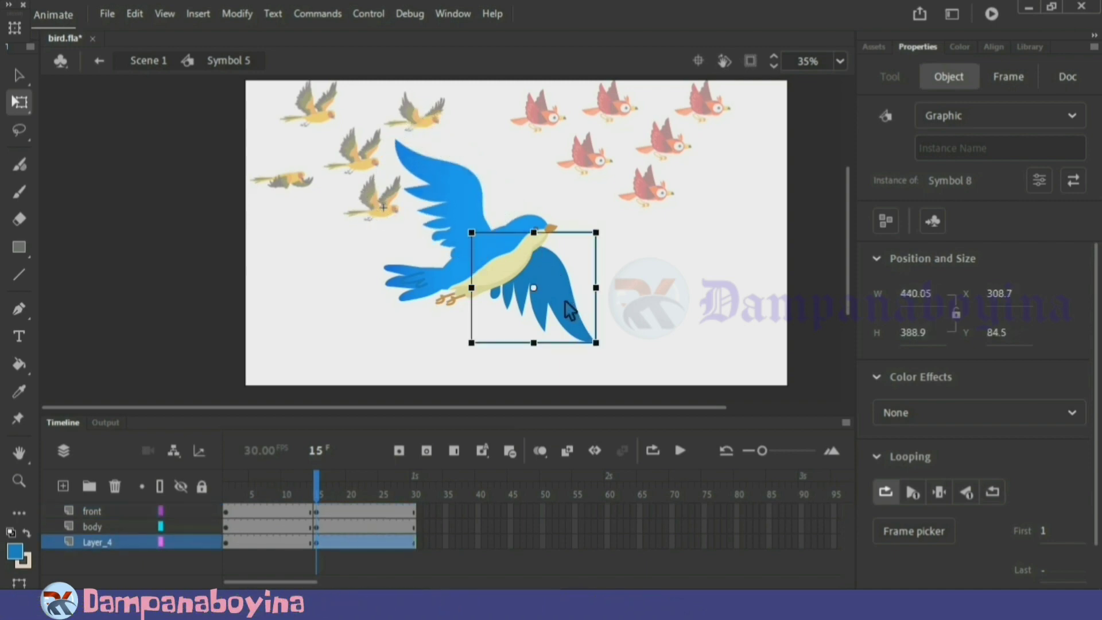
left_click_drag(535, 287, 480, 248)
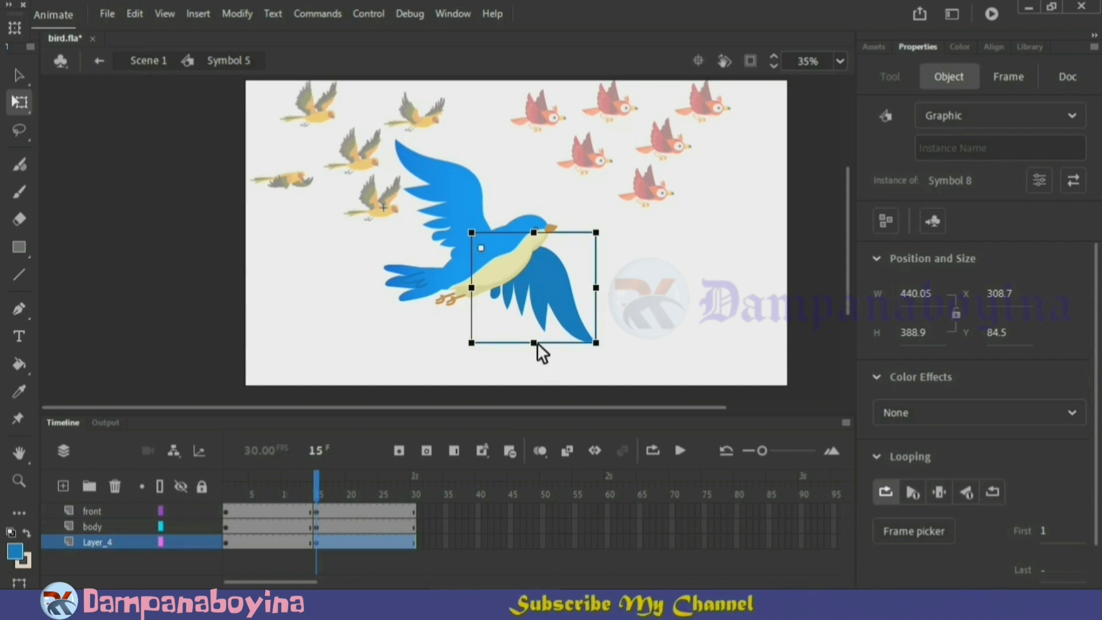
left_click_drag(537, 342, 530, 140)
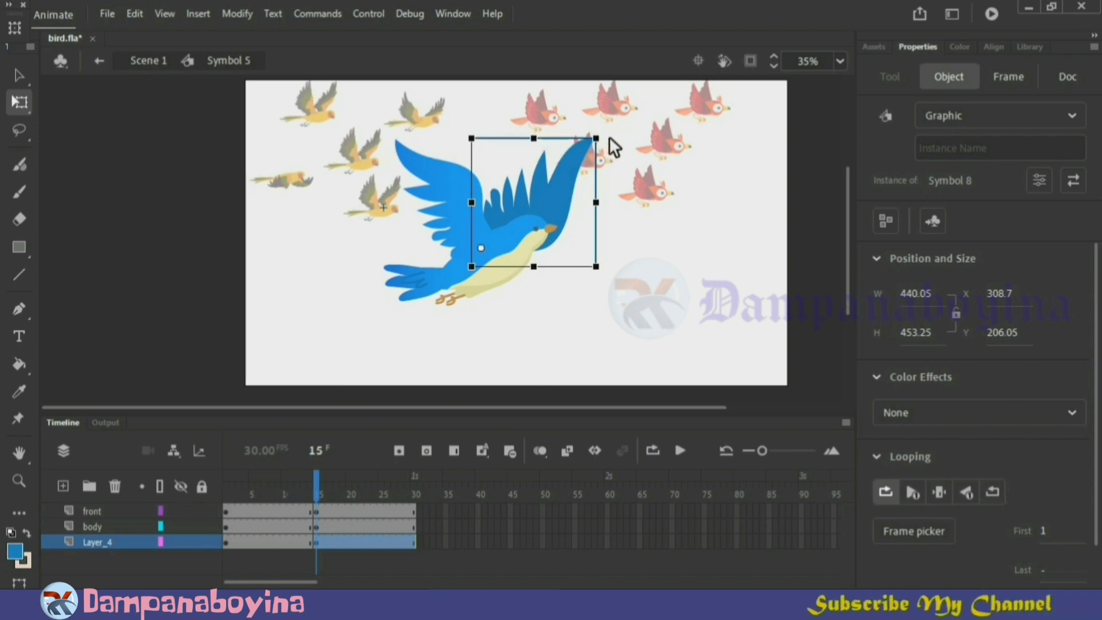
left_click_drag(608, 136, 448, 102)
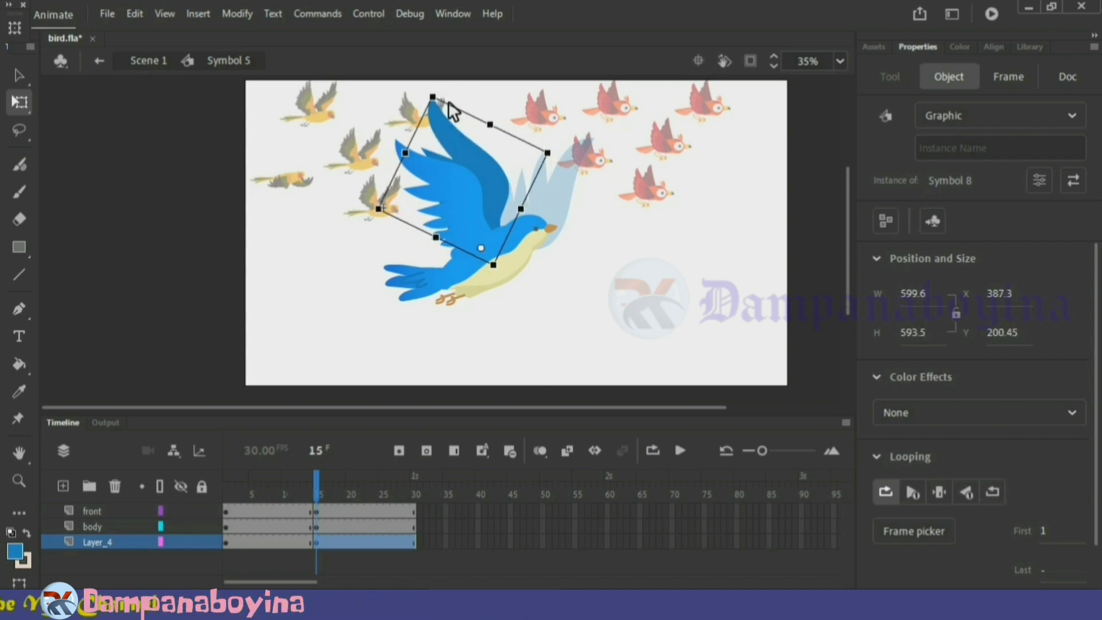
left_click_drag(551, 156, 545, 131)
left_click_drag(546, 130, 555, 139)
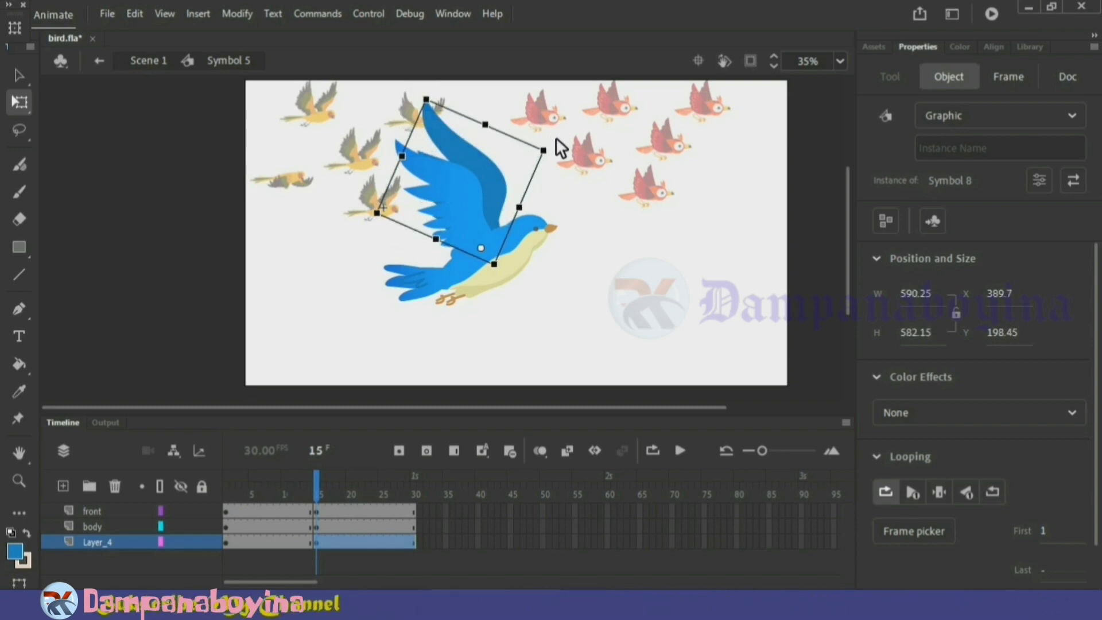
left_click(578, 307)
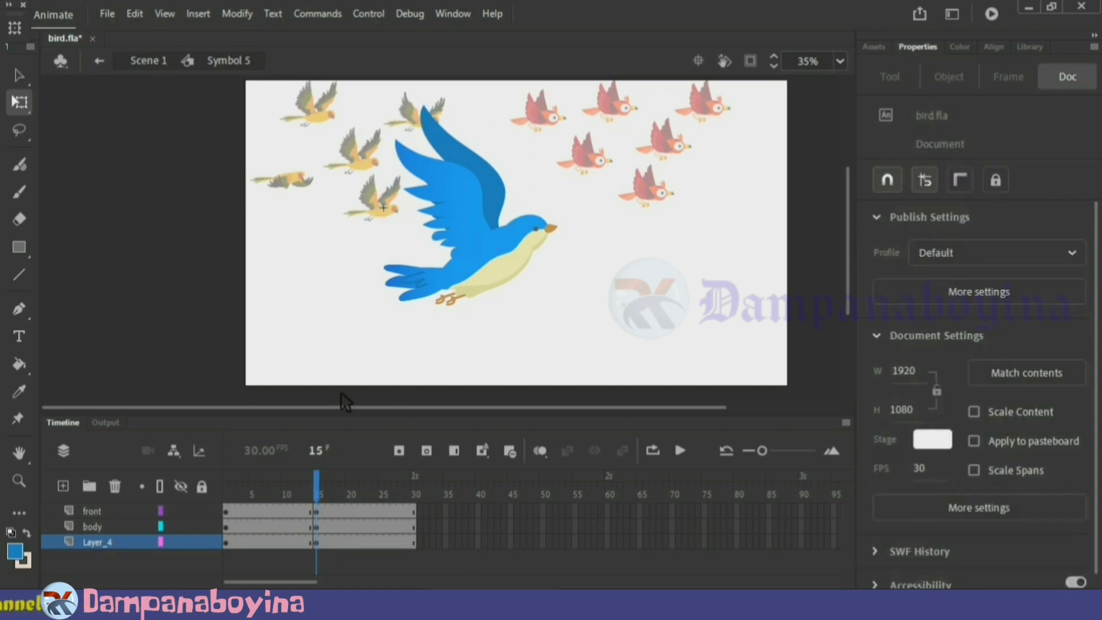
Insert keyframes at frame 17 on the front, body and rear wing layers to hold the raised-wing pose
left_click_drag(315, 476, 342, 494)
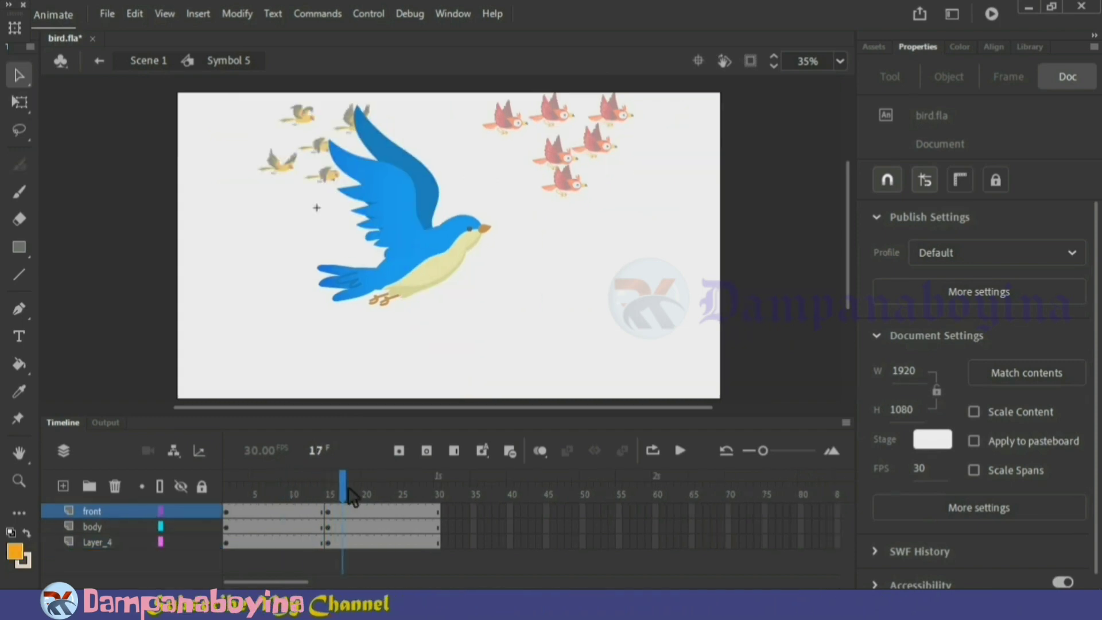
left_click(348, 487)
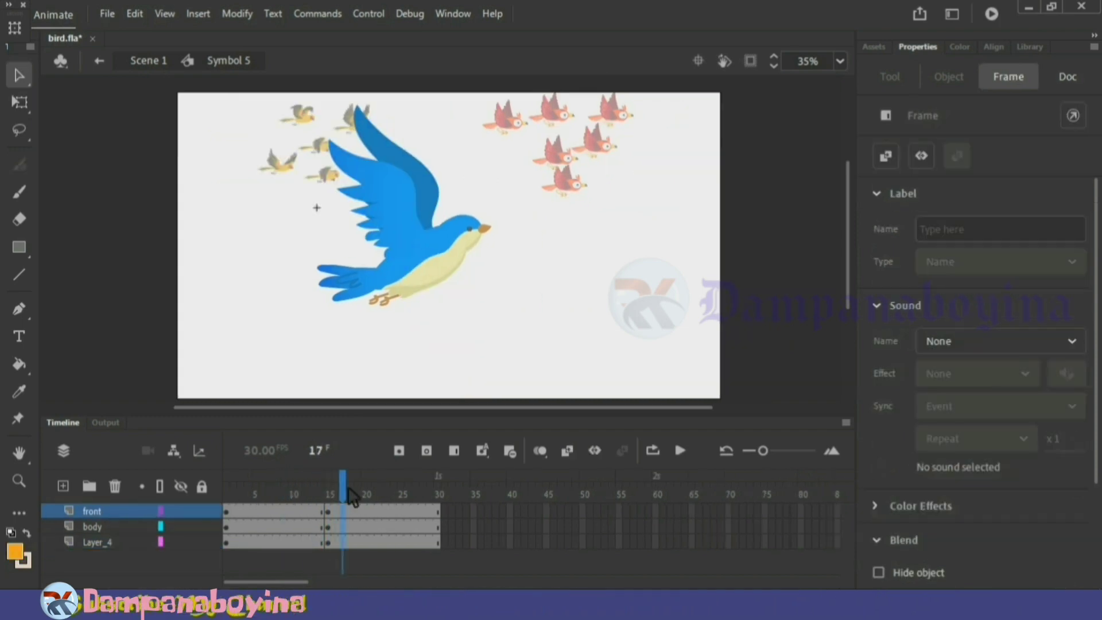
key("F6")
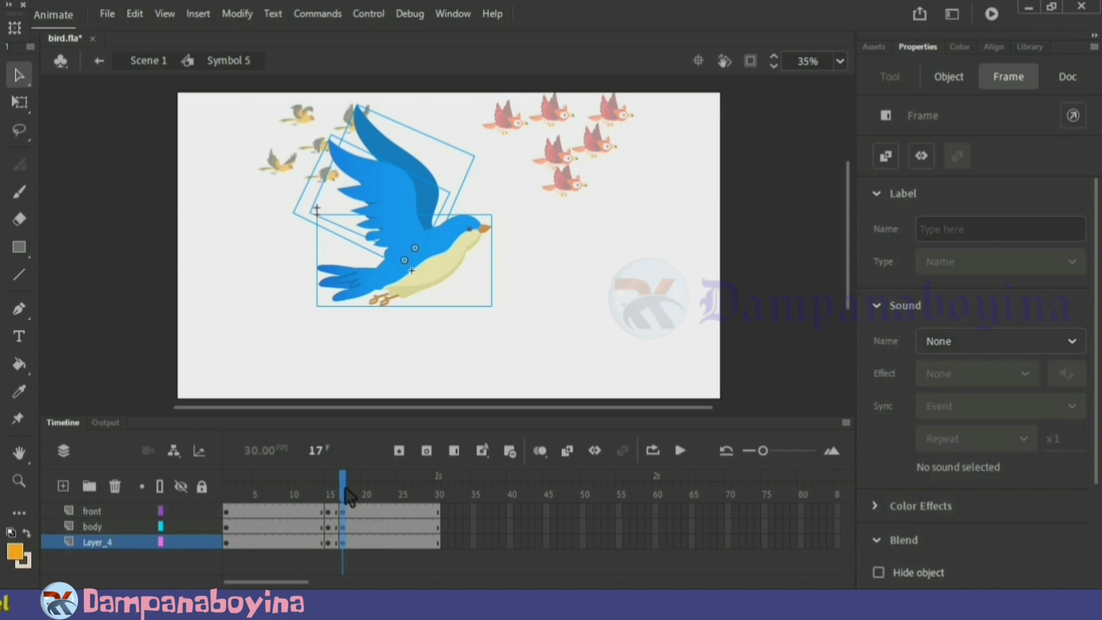
Create classic tweens between frames 1 and 15 on all three bird layers and scrub through the upstroke
left_click_drag(263, 507, 288, 534)
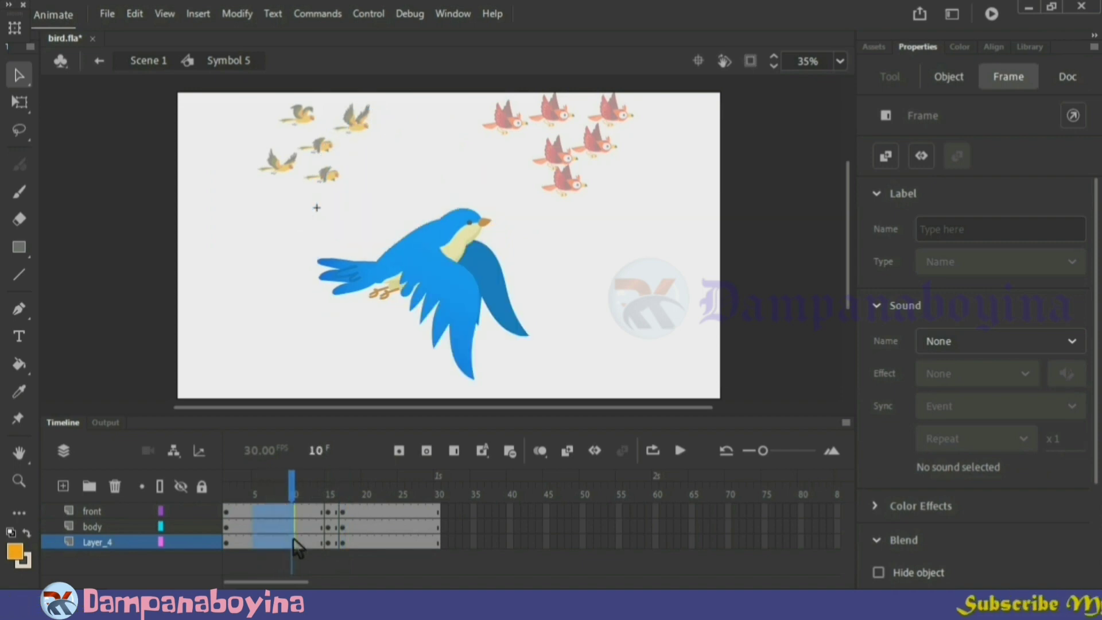
right_click(294, 548)
left_click(371, 62)
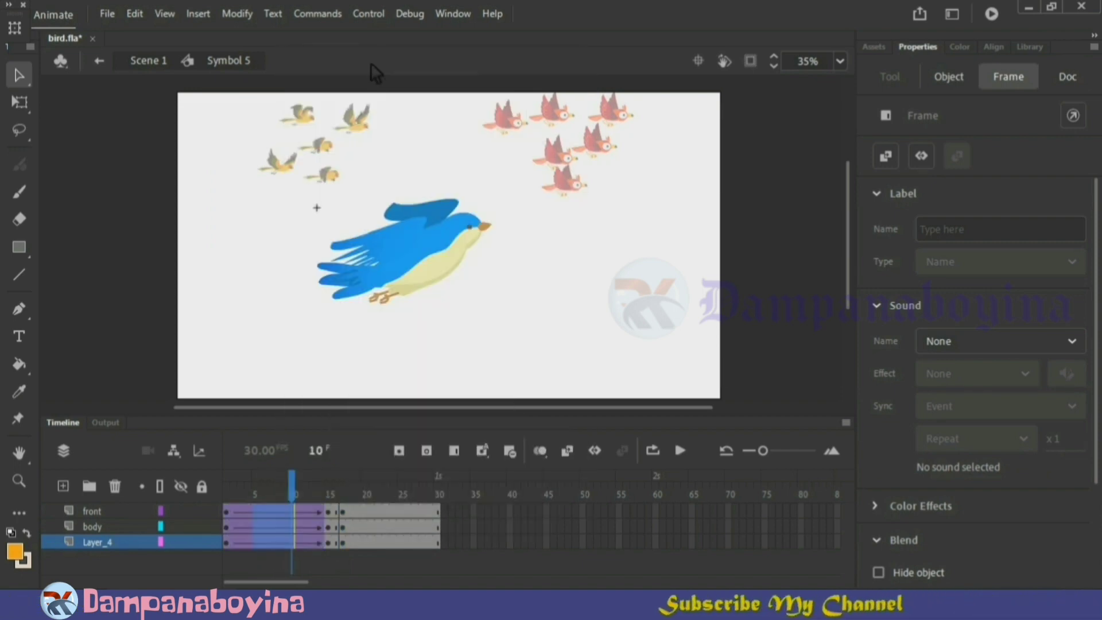
left_click_drag(293, 481, 352, 492)
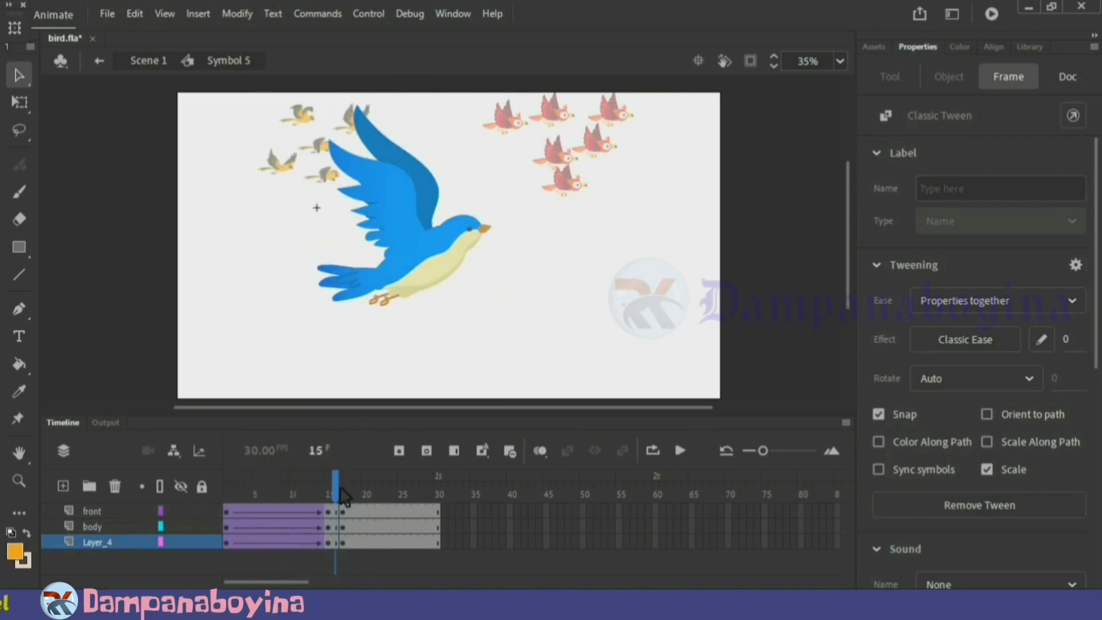
Copy the frame 1 keyframes of all three bird layers to frame 30 and create classic tweens between frames 17 and 30
left_click(233, 493)
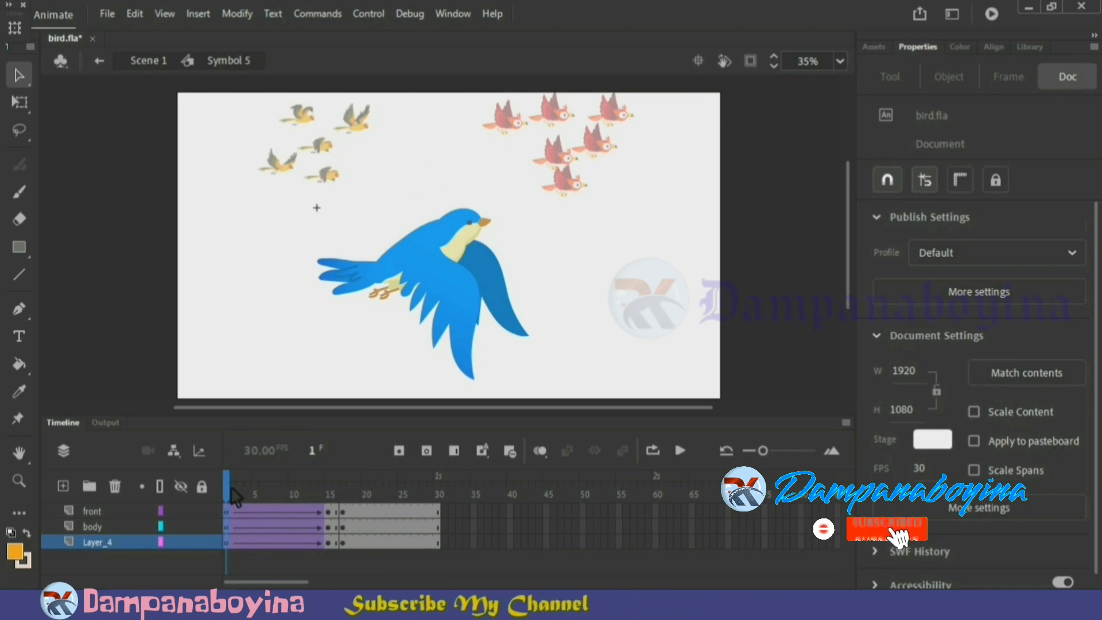
left_click(232, 509)
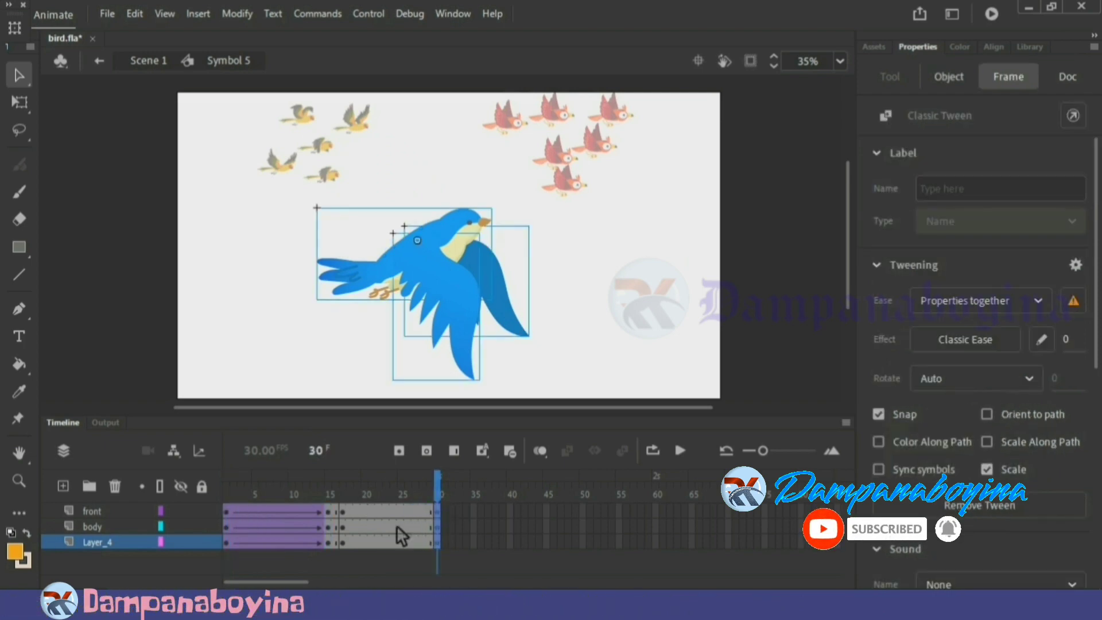
left_click_drag(376, 509, 410, 541)
right_click(410, 541)
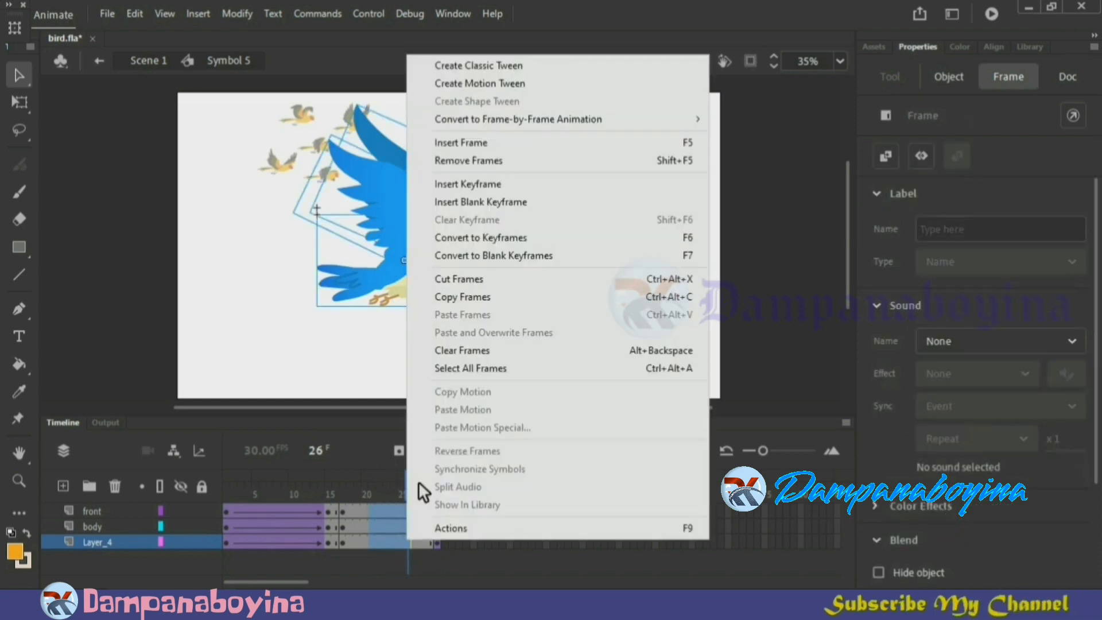
left_click(480, 64)
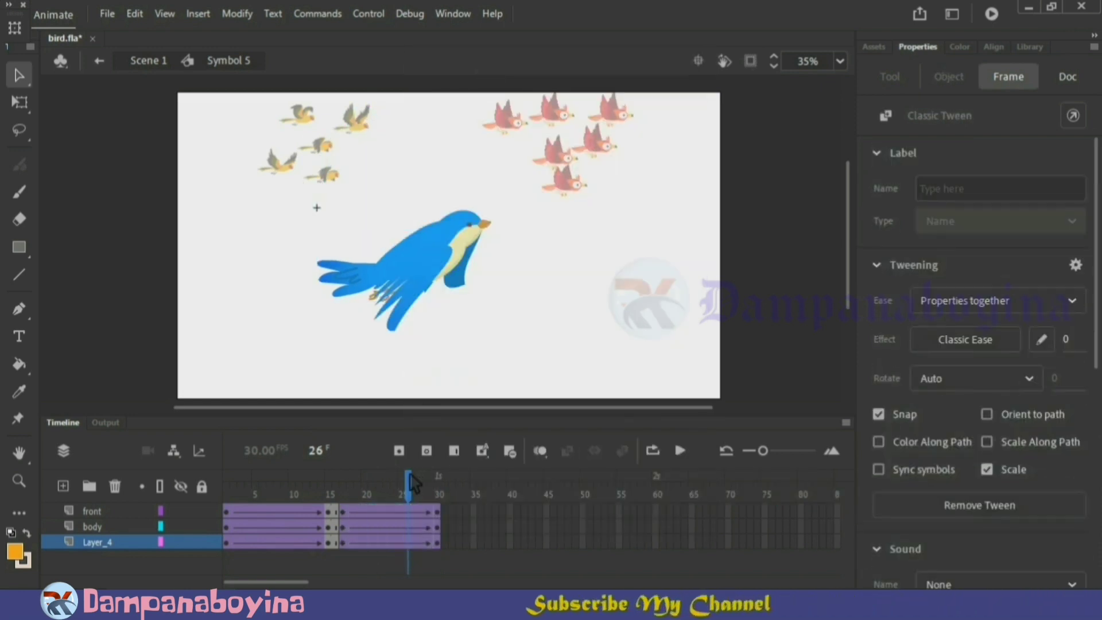
Play the blue bird's flight cycle to check it, stop playback and return to Scene 1
mouse_move(410, 474)
left_mouse_down()
mouse_move(277, 471)
mouse_move(442, 489)
mouse_move(402, 490)
left_mouse_up()
left_click(691, 453)
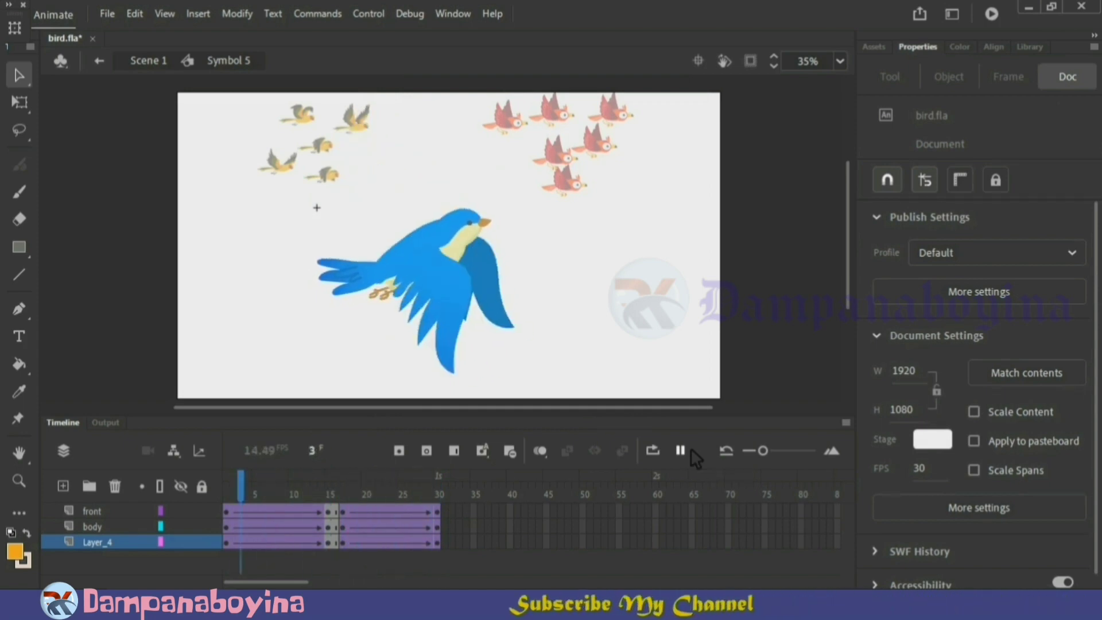
left_click(690, 448)
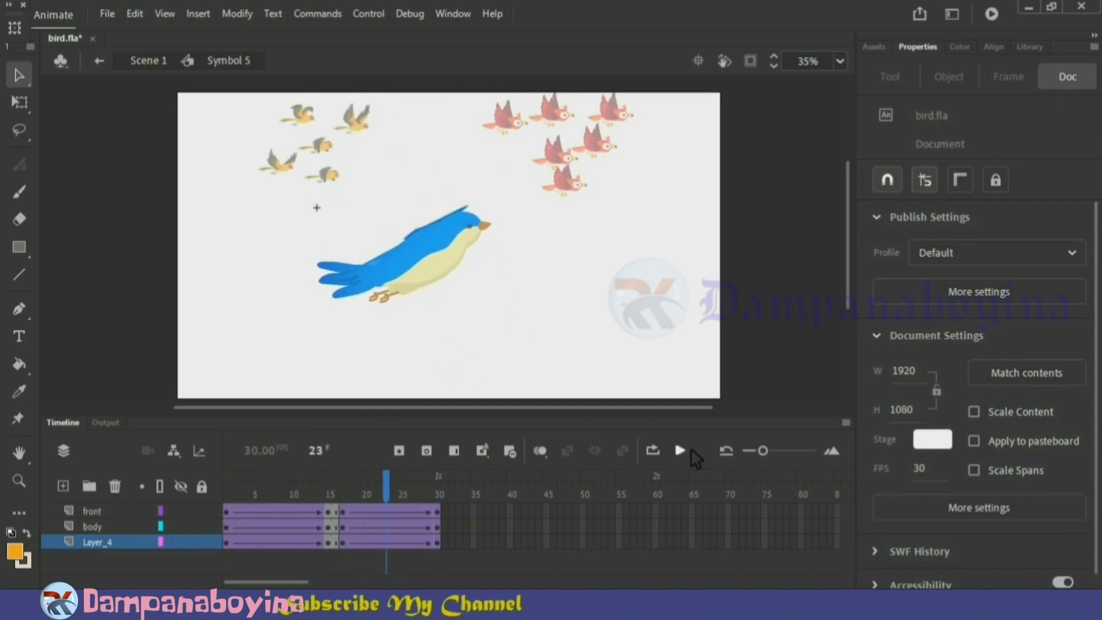
double_click(668, 353)
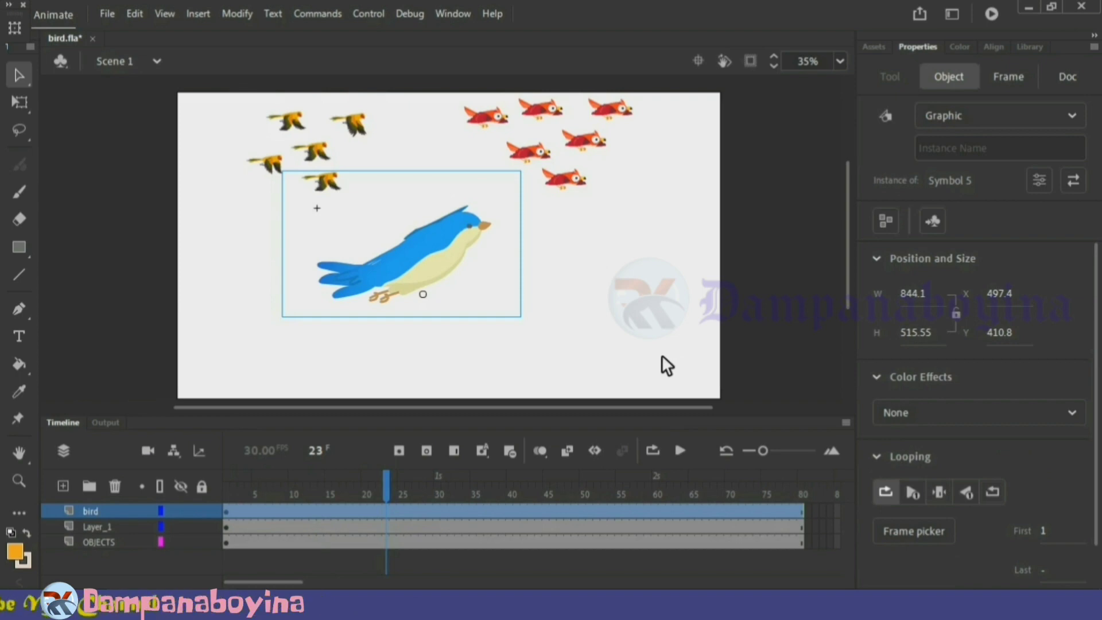
At frame 1, move the yellow flock, the red flock and the blue bird over to the stage's left edge
left_click(666, 365)
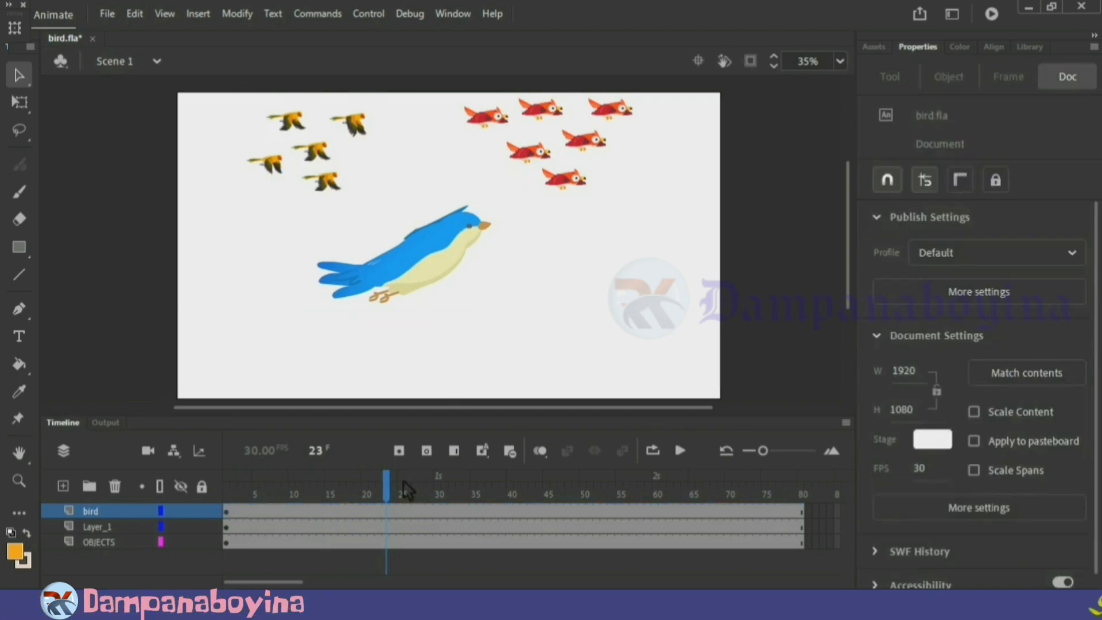
left_click_drag(374, 486, 225, 486)
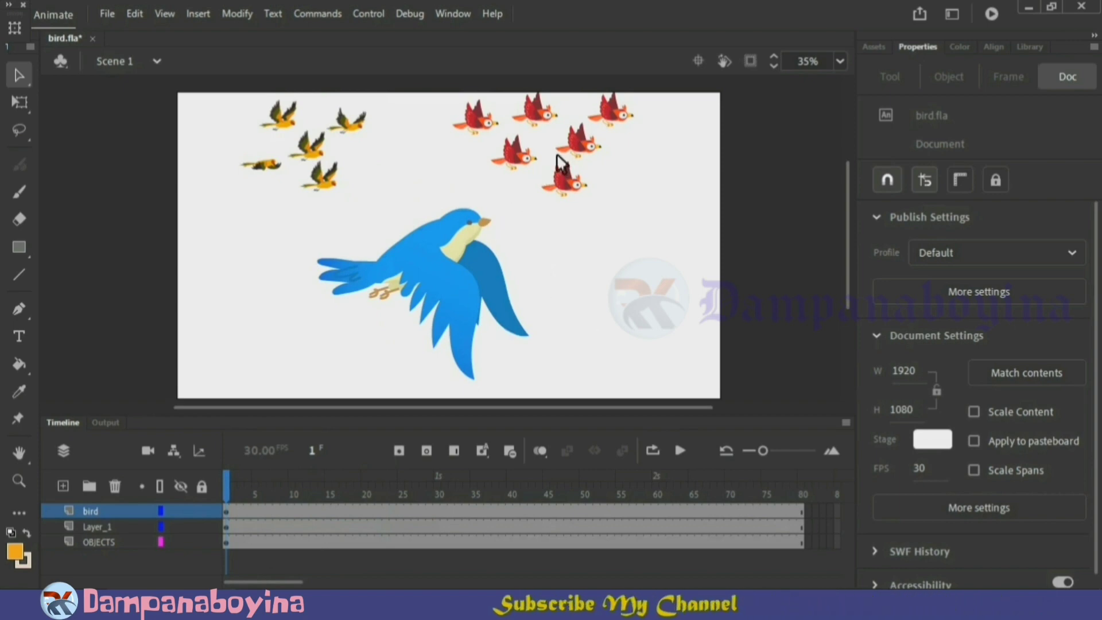
left_click(568, 169)
left_click(317, 154)
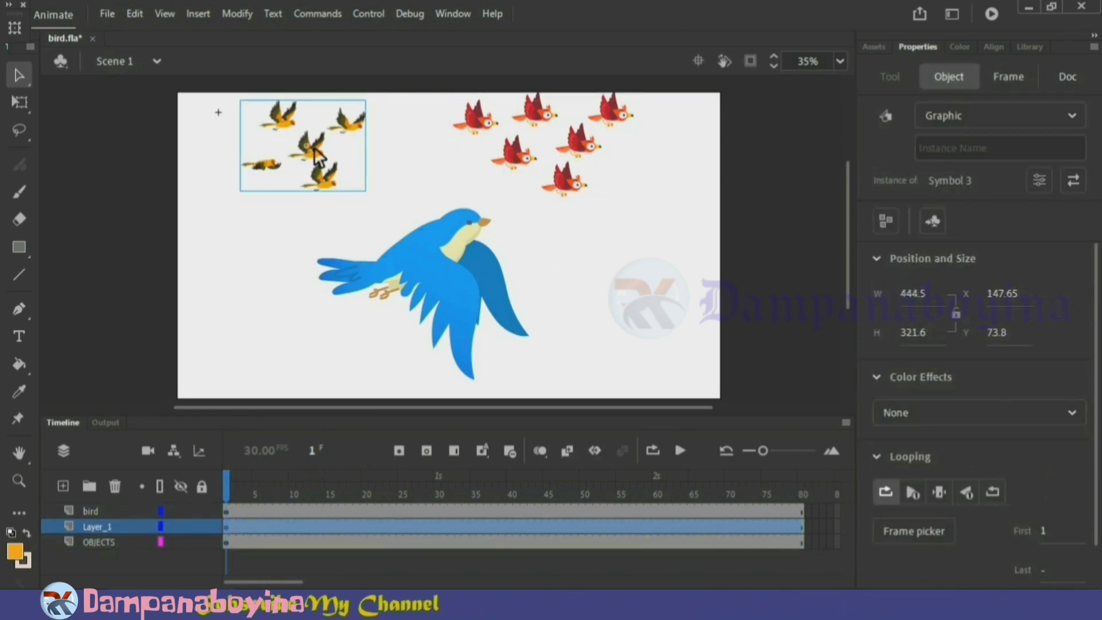
left_click_drag(317, 154, 112, 163)
left_click(528, 157)
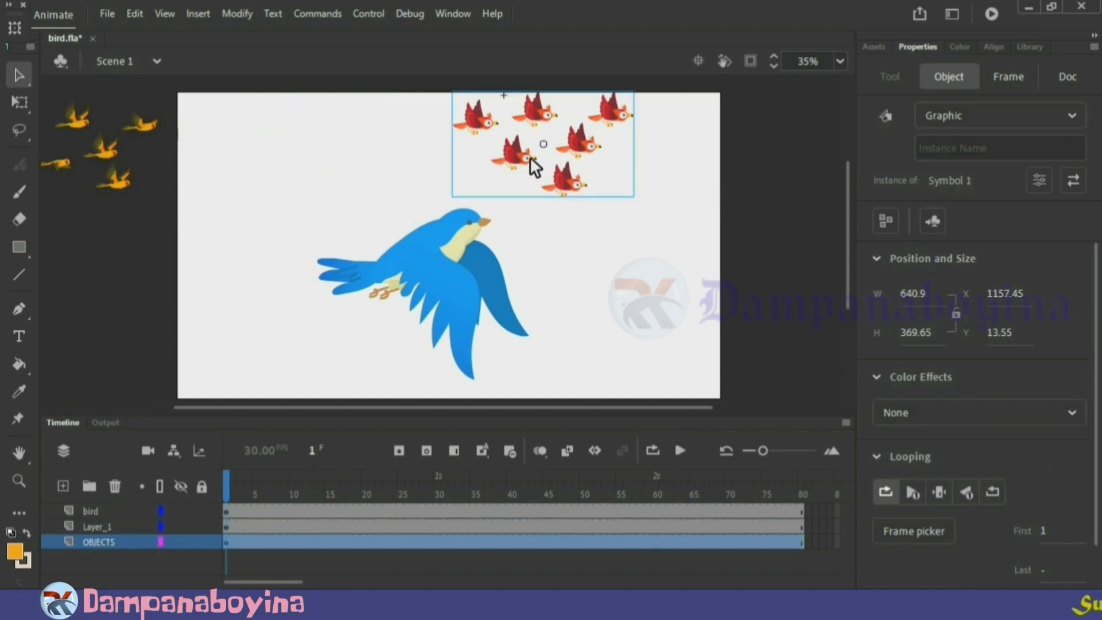
left_click_drag(528, 158, 145, 169)
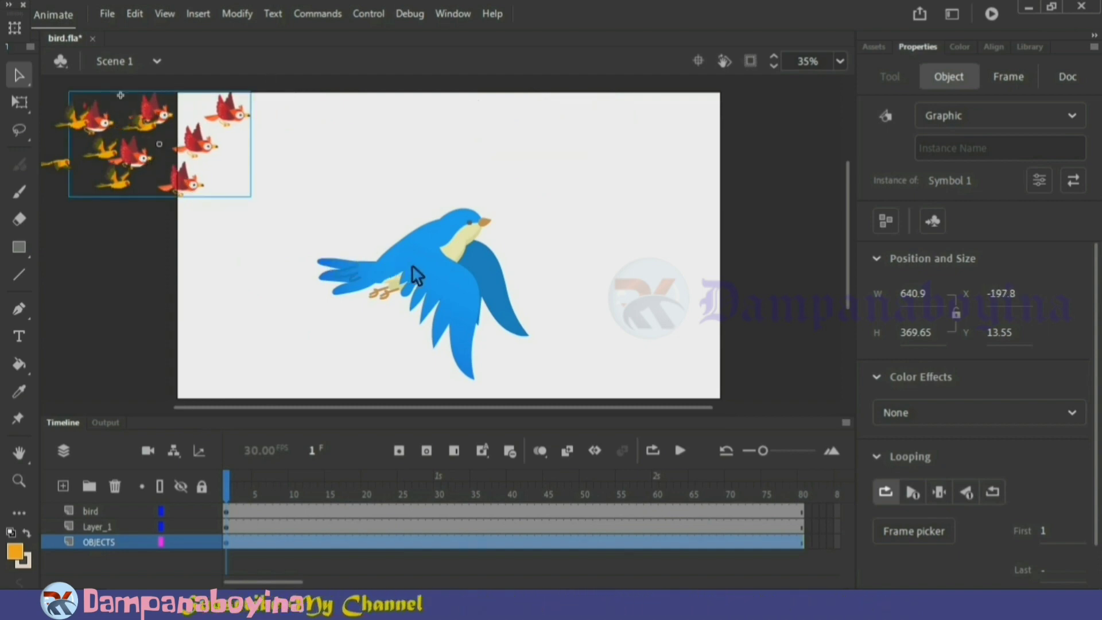
left_click(433, 266)
left_click_drag(443, 258, 103, 267)
Shift all the birds inside the yellow flock symbol slightly further left, and return to Scene 1
double_click(113, 166)
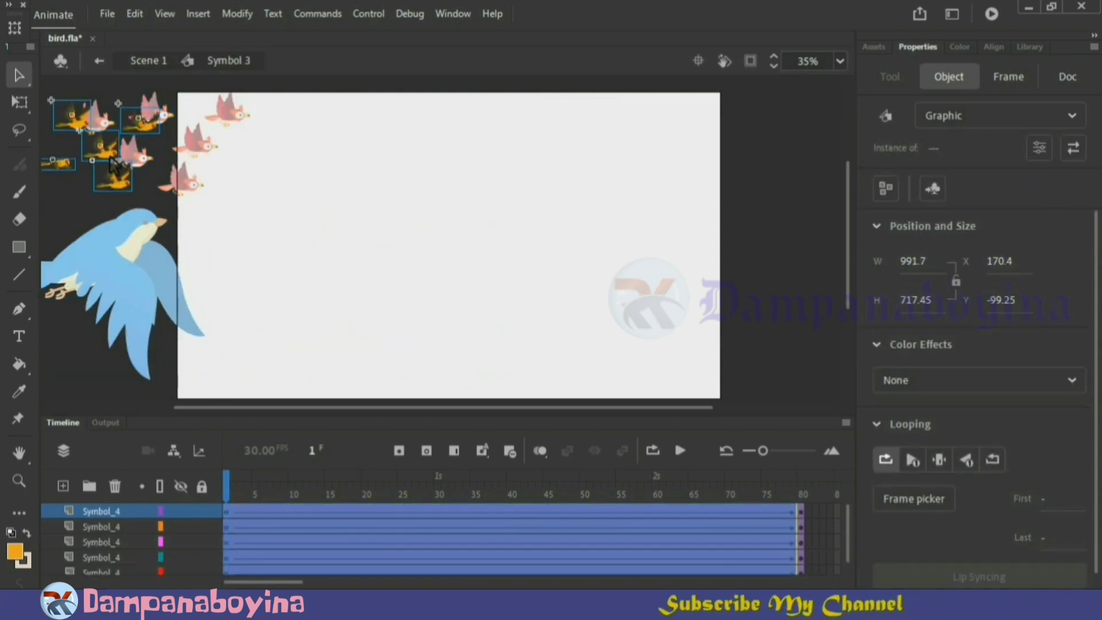
left_click_drag(79, 154, 77, 153)
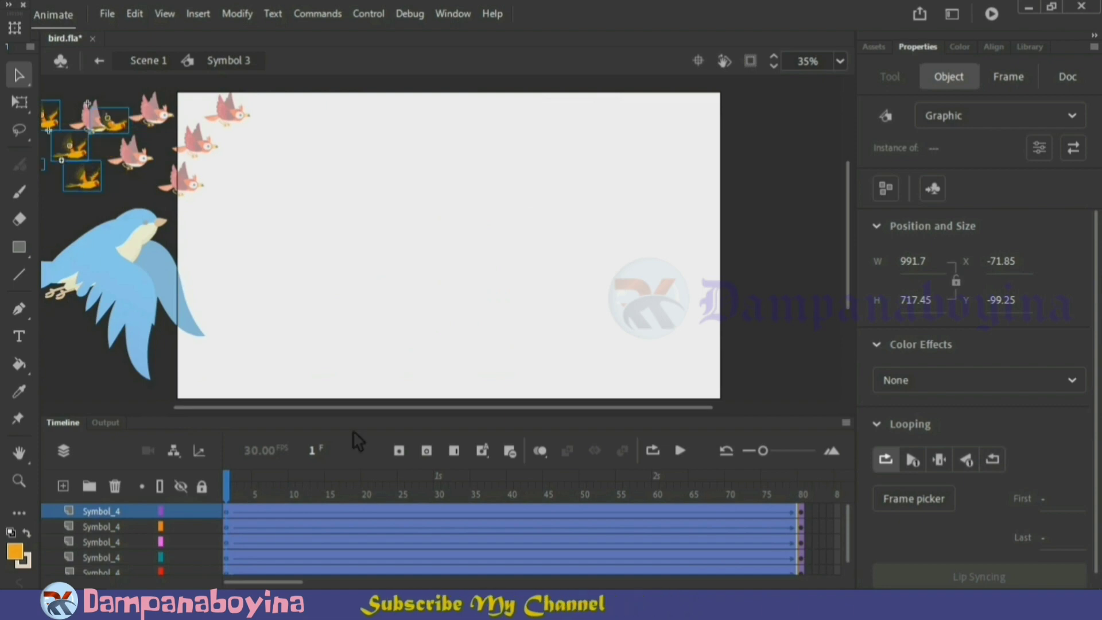
left_click(815, 365)
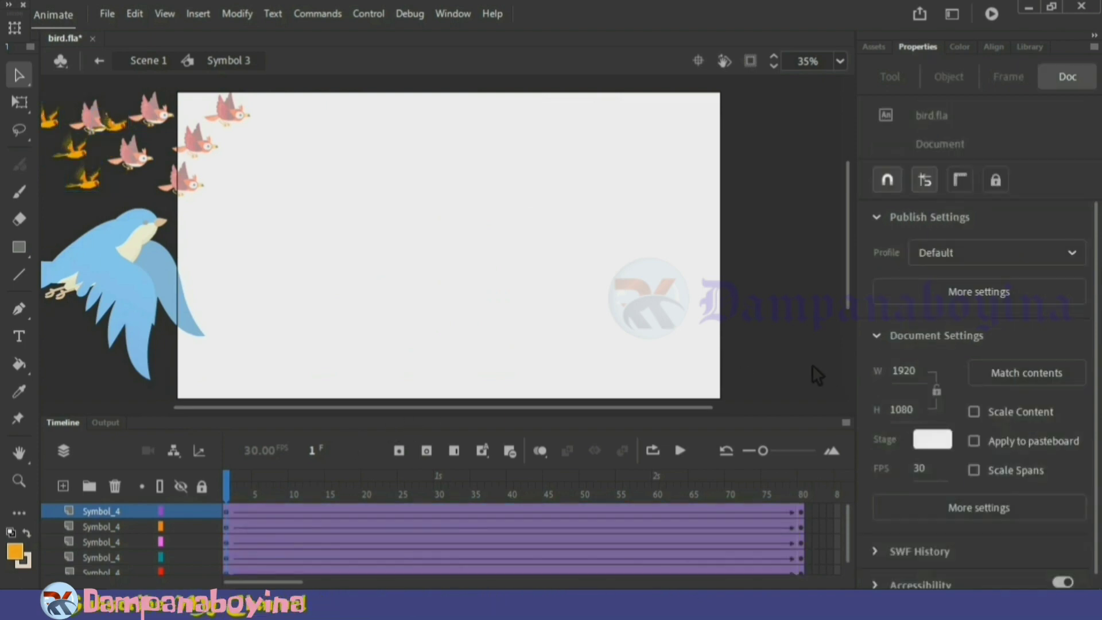
double_click(811, 364)
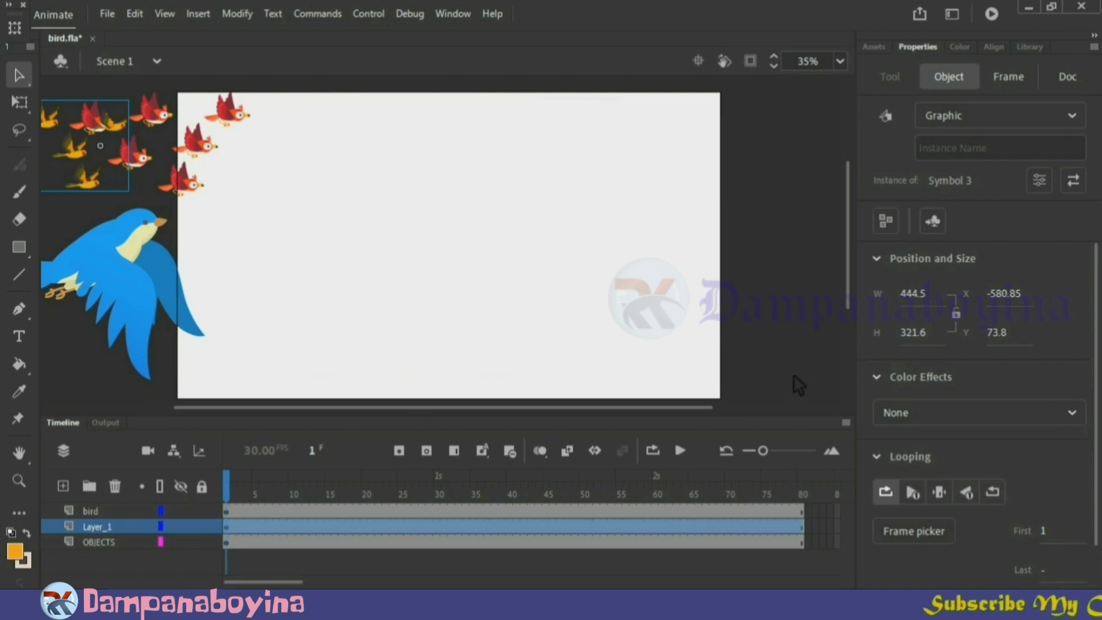
left_click(794, 376)
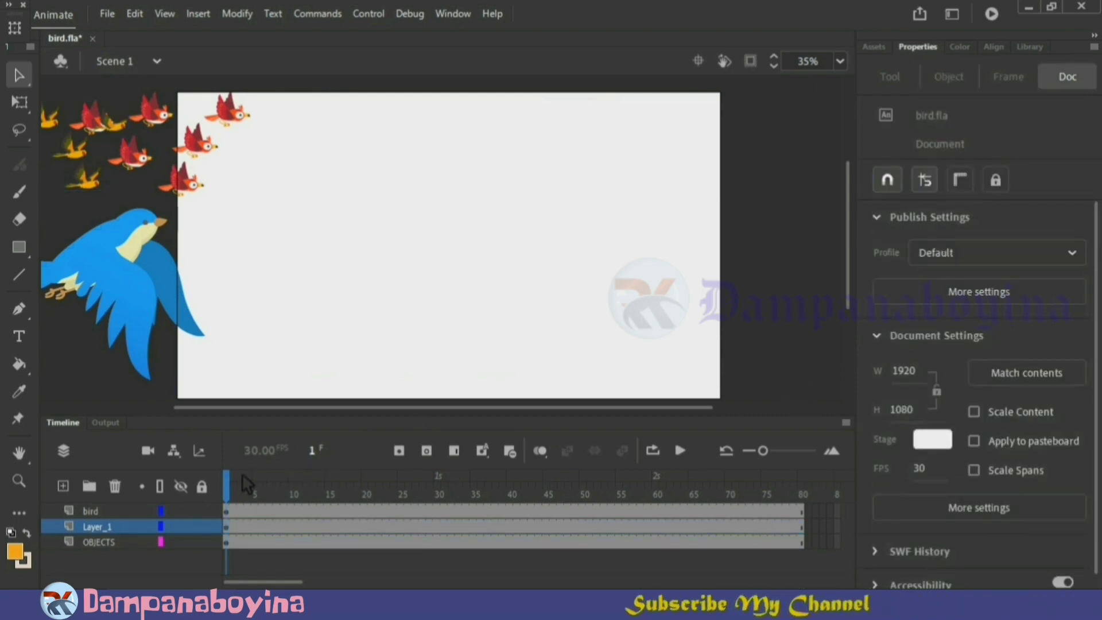
Insert keyframes at frame 80 on all three layers and move all the birds past the stage's right edge
left_click_drag(247, 483, 805, 468)
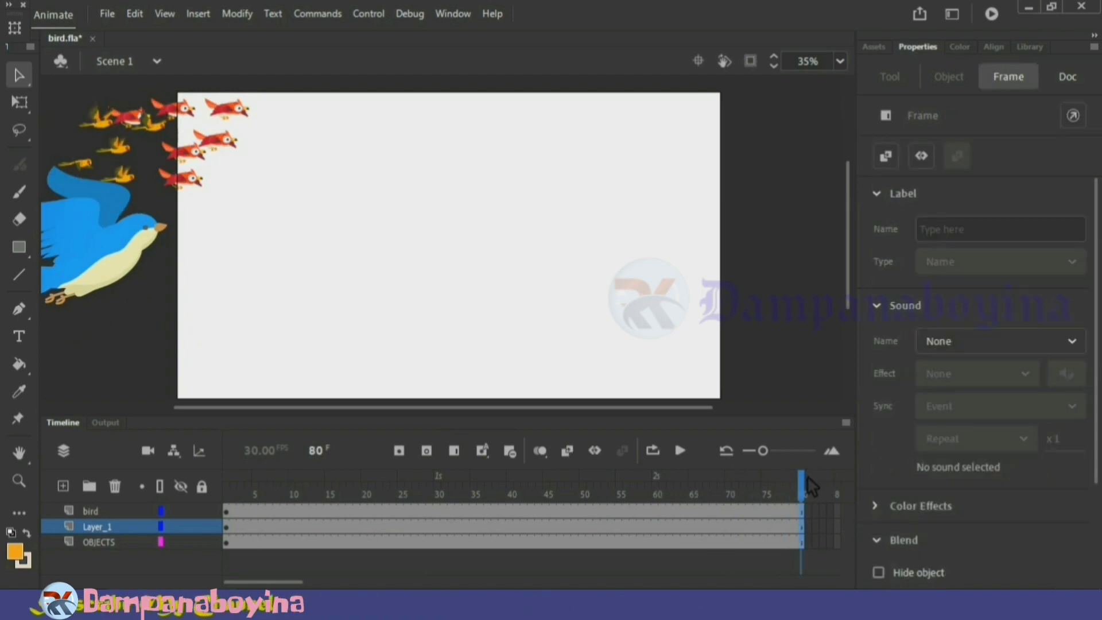
key("ctrl+a")
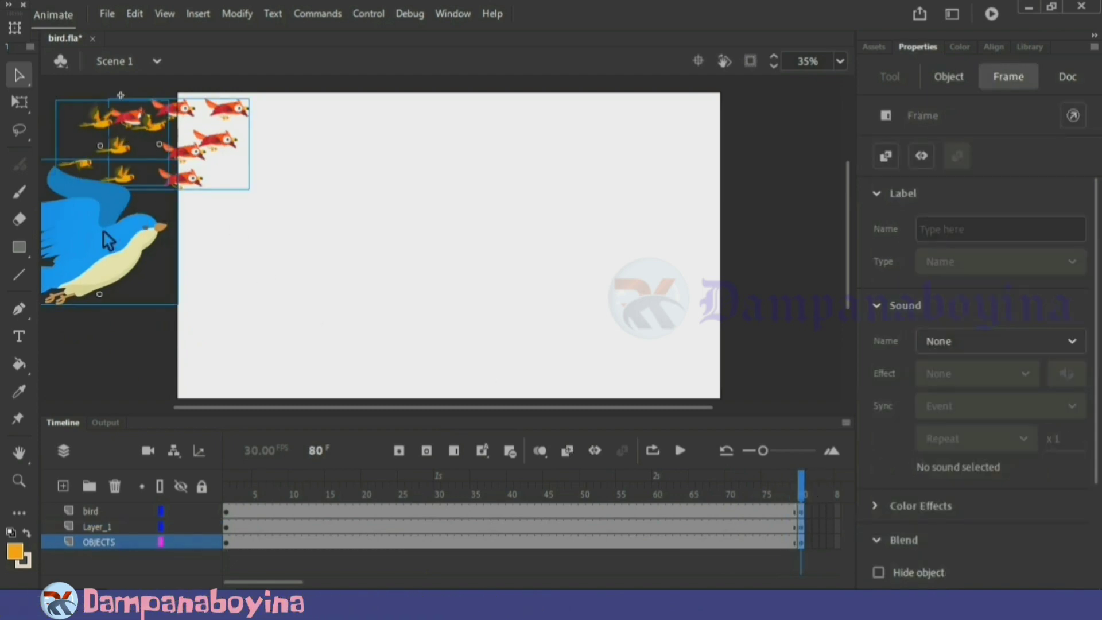
left_click_drag(102, 230, 836, 245)
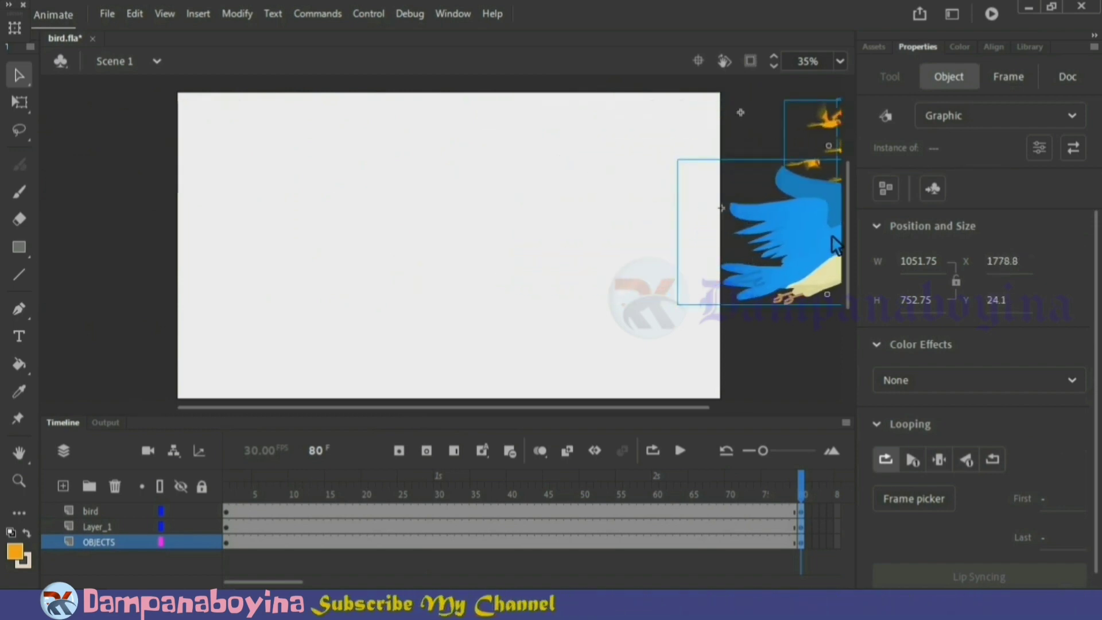
left_click(788, 356)
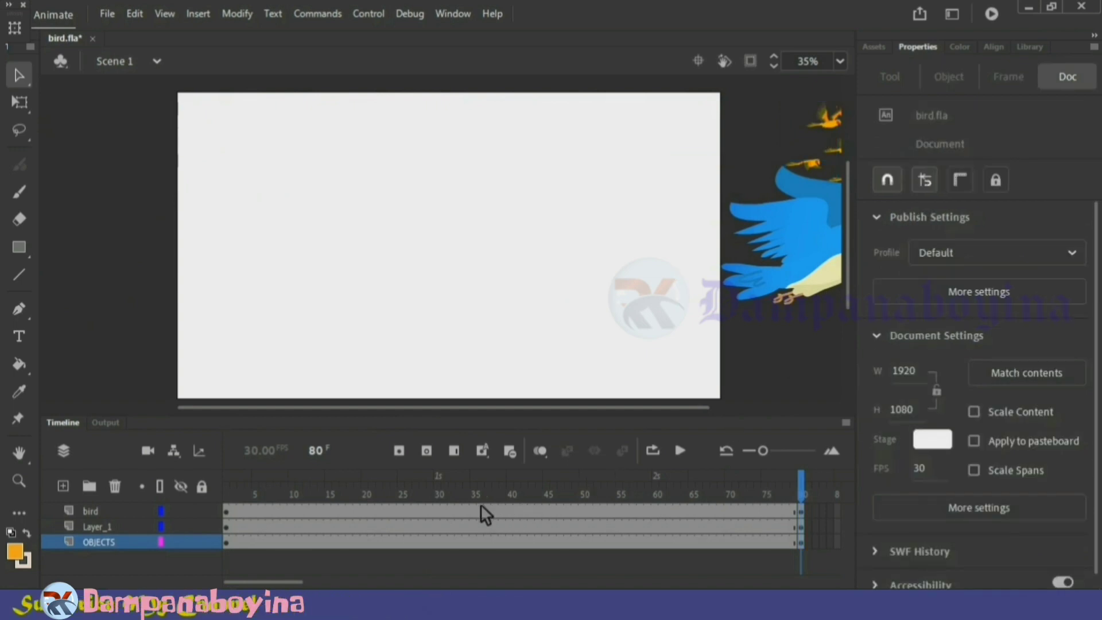
Create classic tweens between frames 1 and 80 on the bird, Layer_1 and OBJECTS layers
left_click_drag(480, 509, 556, 544)
right_click(534, 530)
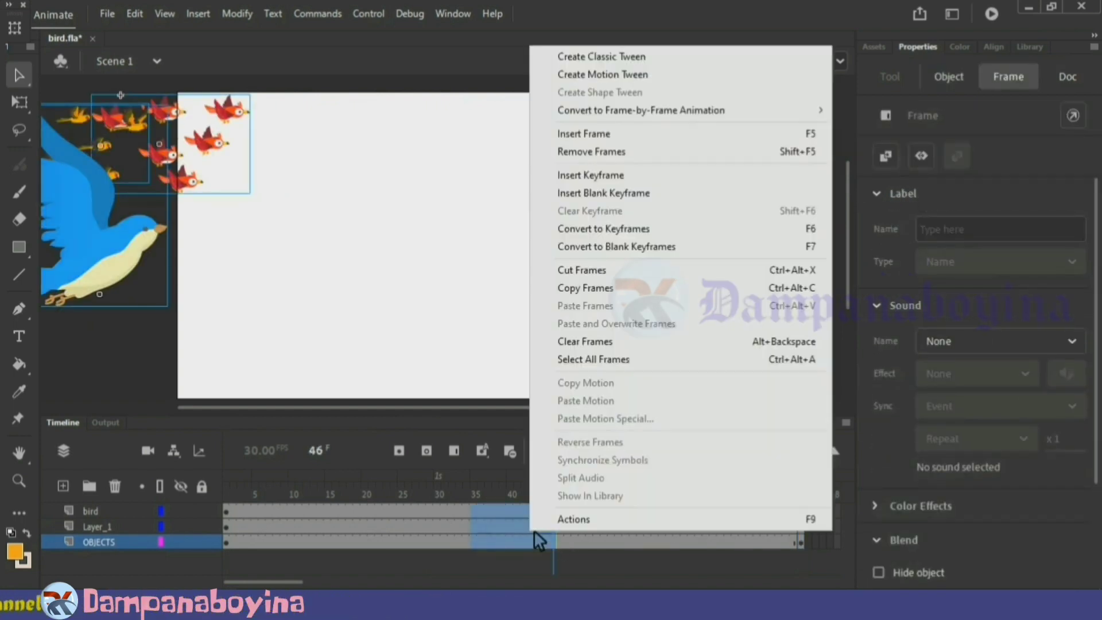
left_click(618, 60)
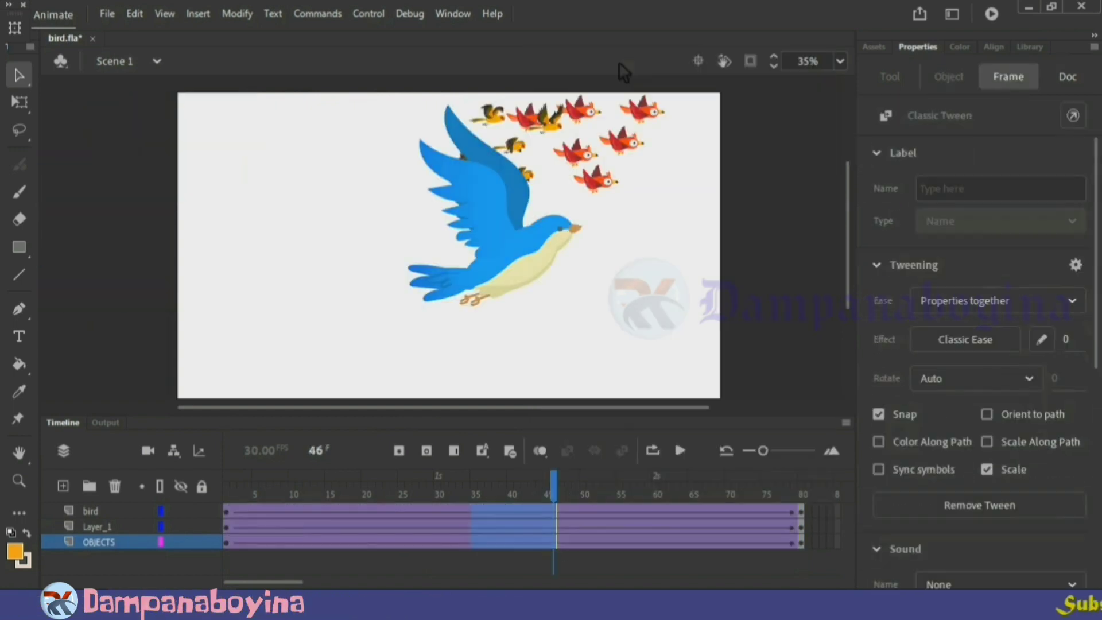
Apply classic tweens to the frame 80 keyframes of all three layers and play the animation
left_click(804, 494)
left_click_drag(801, 541, 802, 514)
right_click(802, 515)
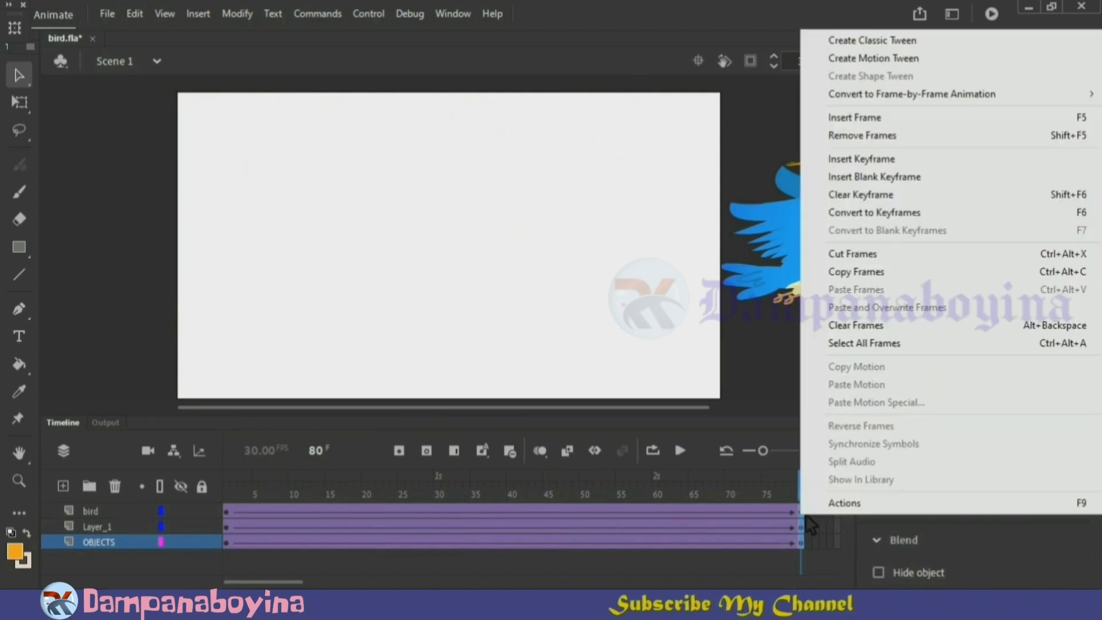
left_click(856, 41)
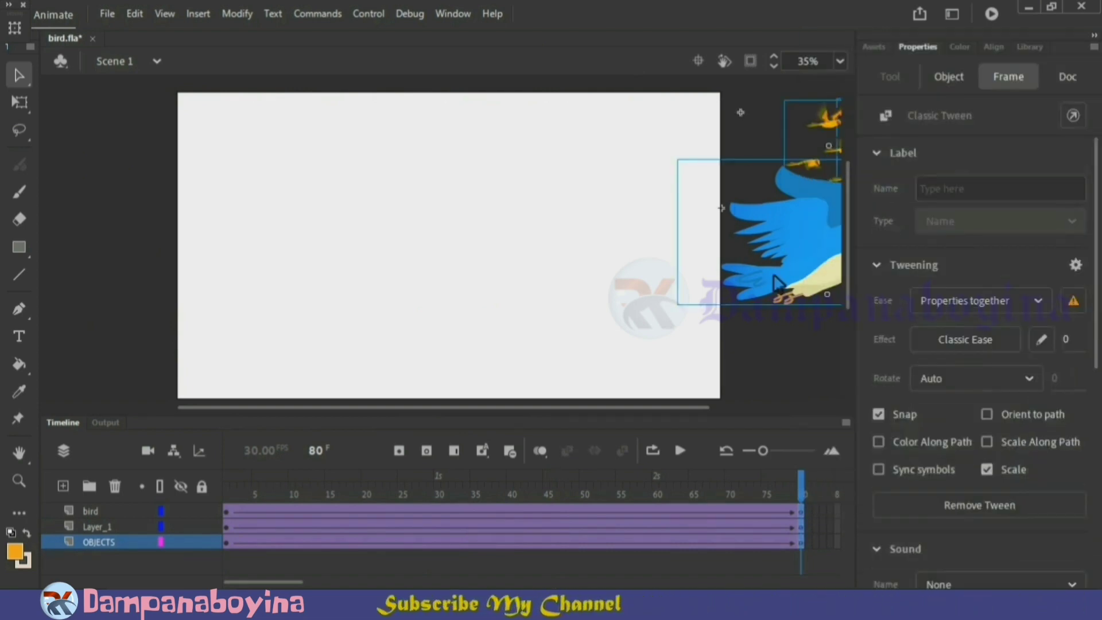
left_click(769, 346)
key("Return")
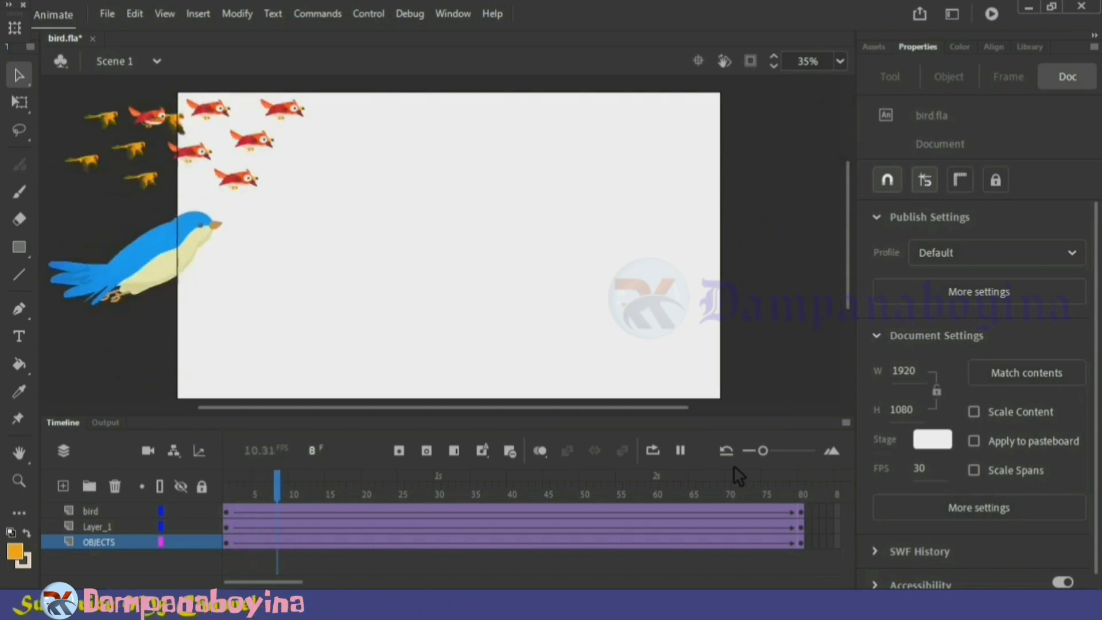
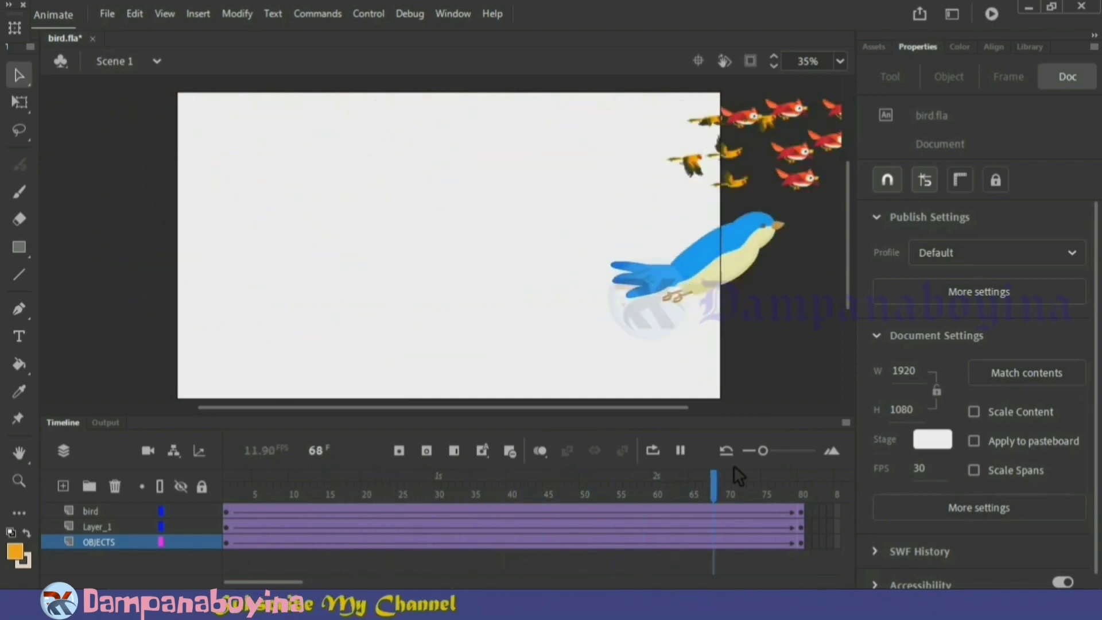
Shorten the yellow flock's tween on Layer_1 by removing frames 25 to 45, and preview the animation
key("Return")
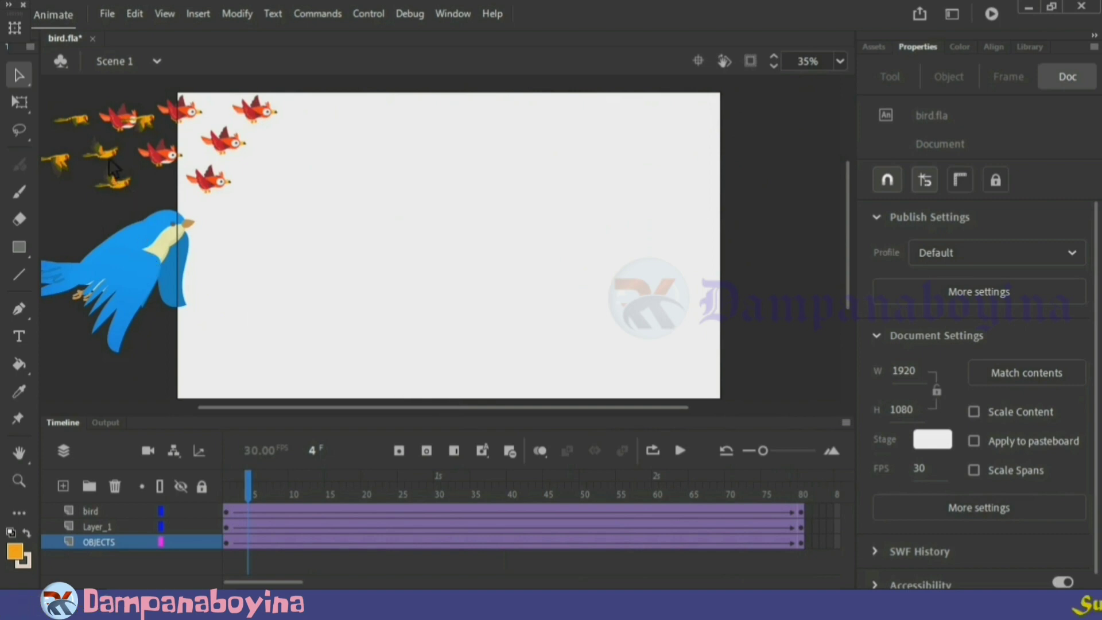
left_click(226, 481)
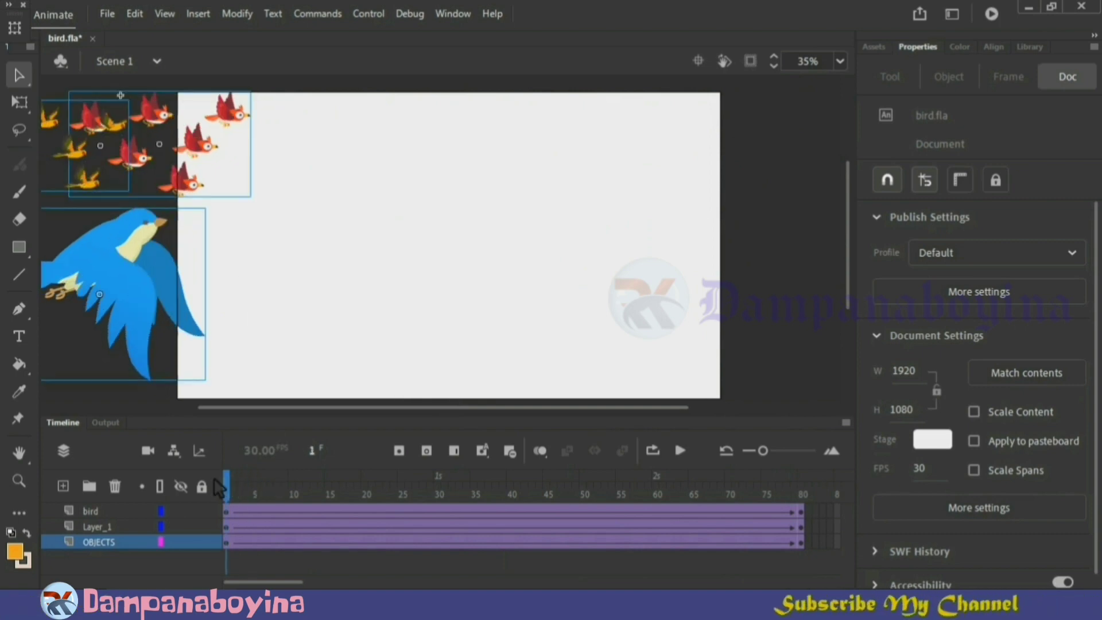
left_click(274, 237)
left_click(66, 163)
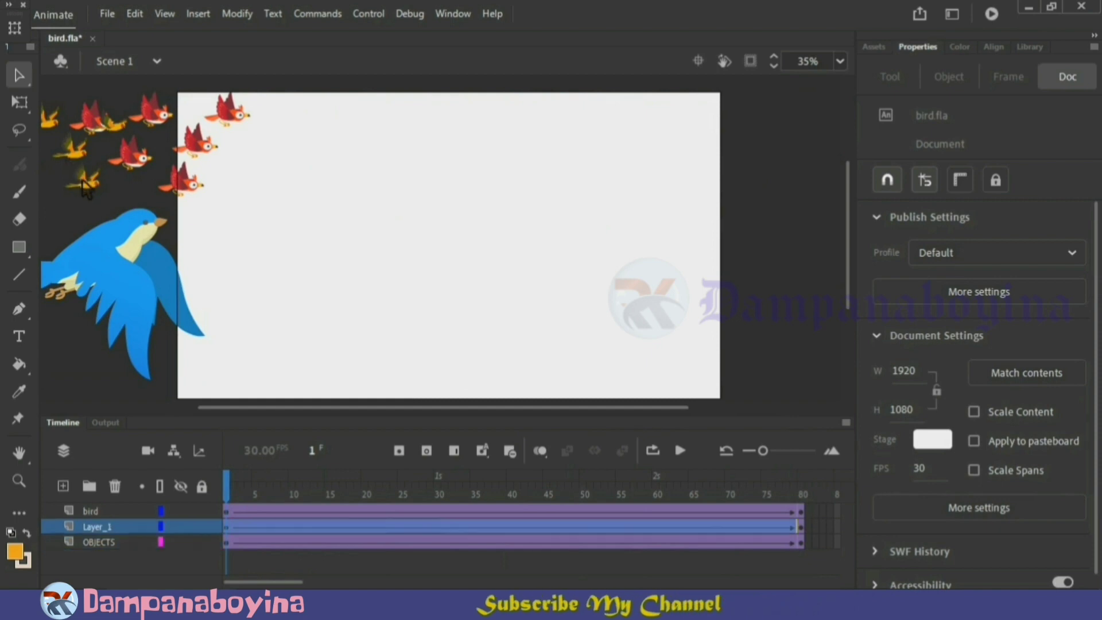
left_click(404, 525)
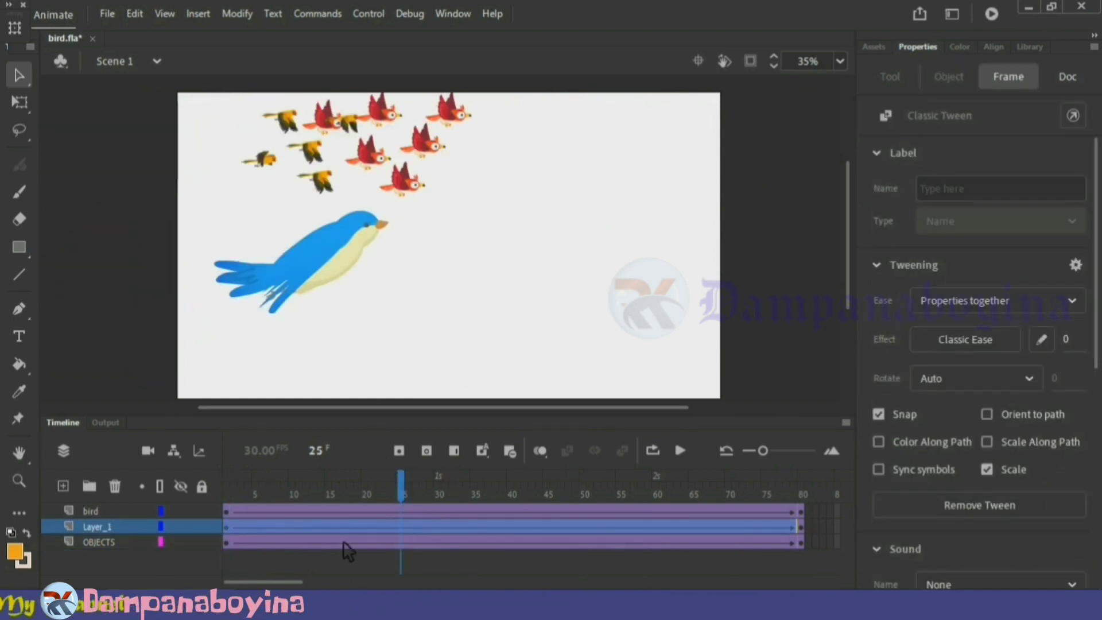
left_click(323, 561)
left_click_drag(406, 522, 549, 522)
right_click(526, 522)
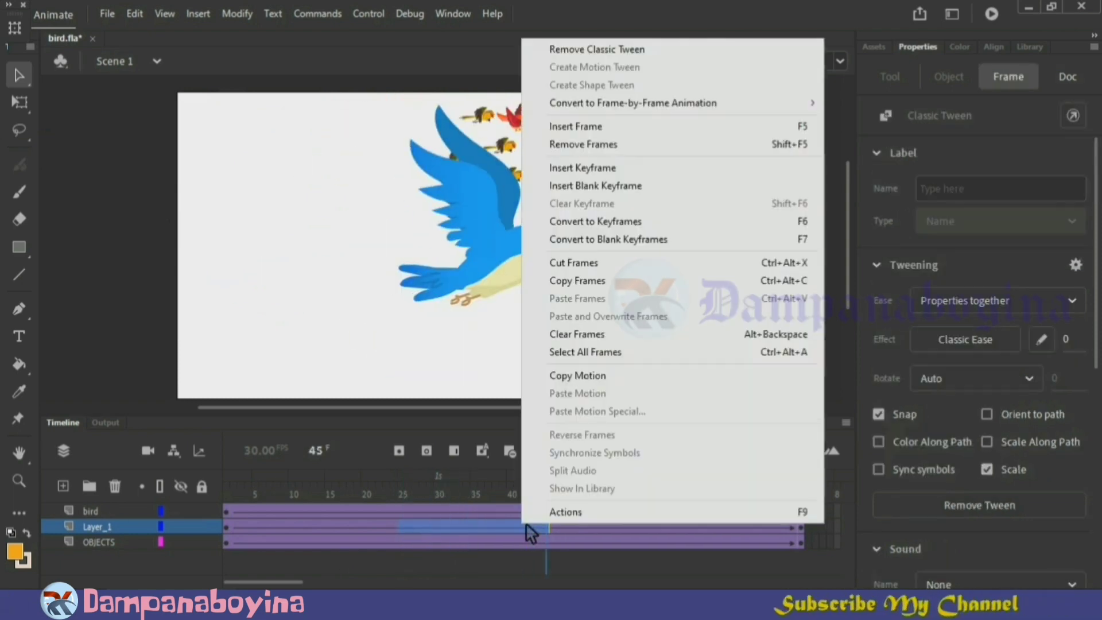
left_click(577, 141)
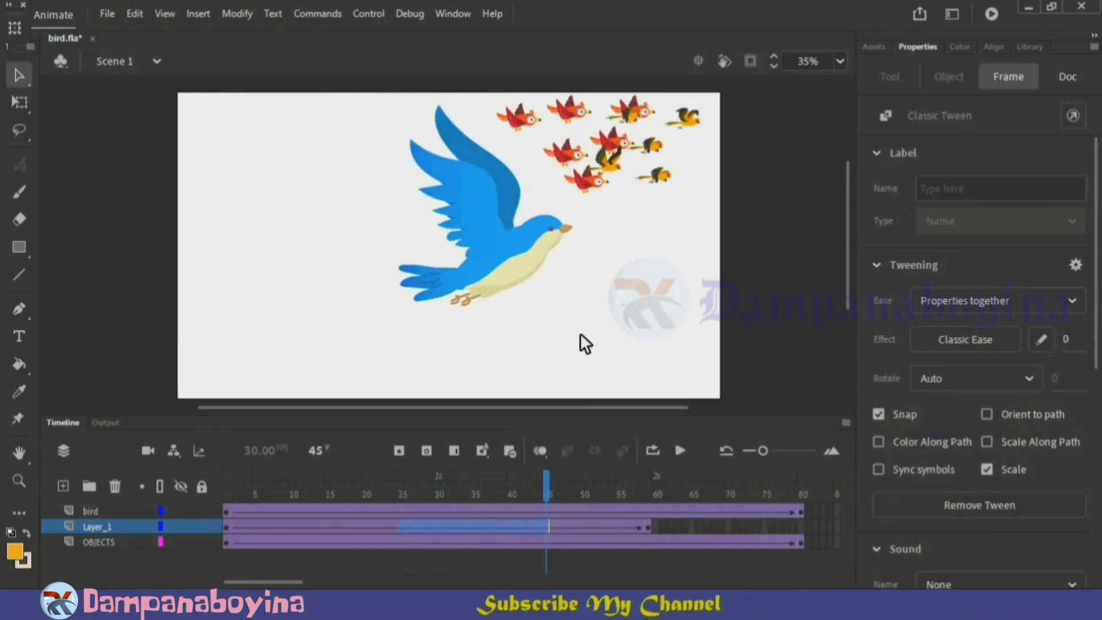
left_click(580, 334)
key("Return")
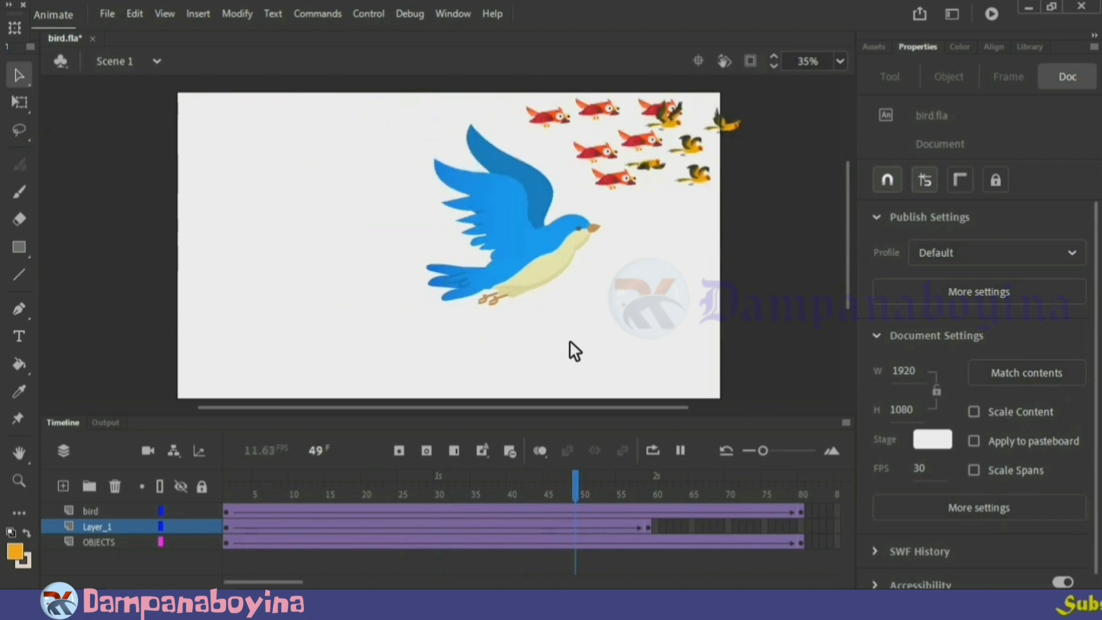
key("Return")
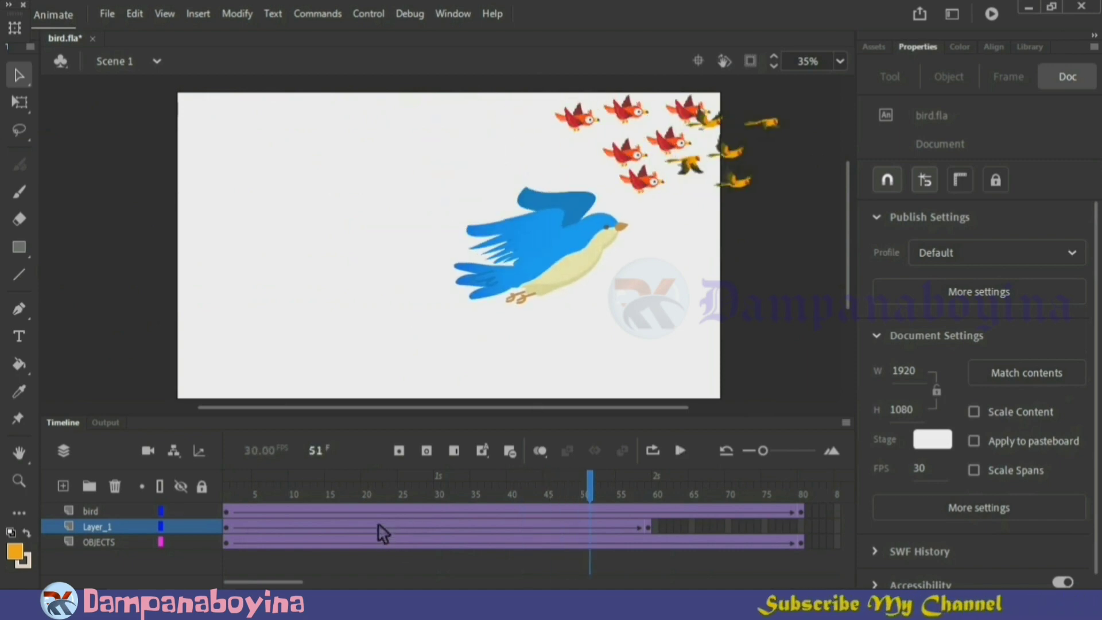
At frame 1, move the yellow flock down until it reaches just above the blue bird
left_click_drag(524, 493, 226, 488)
left_click(79, 172)
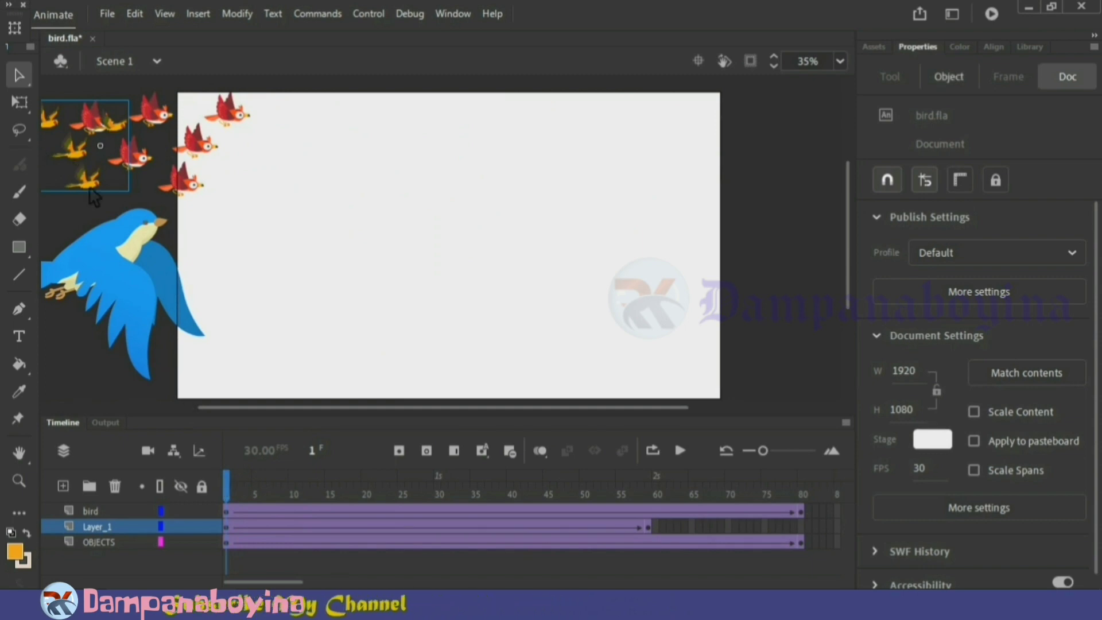
key("Return")
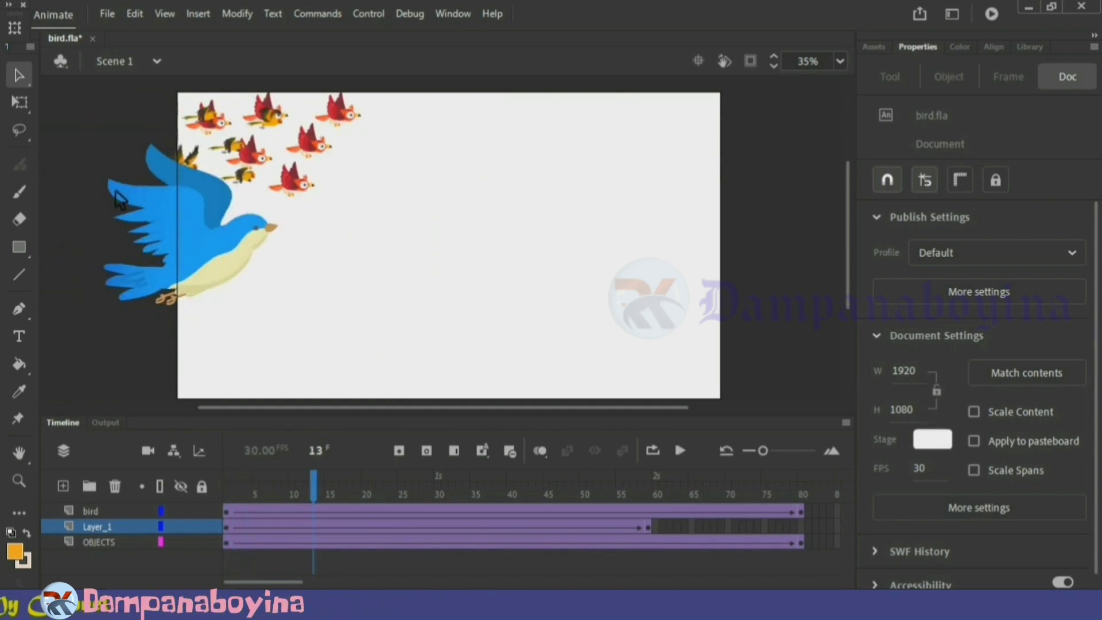
left_click_drag(304, 490, 171, 487)
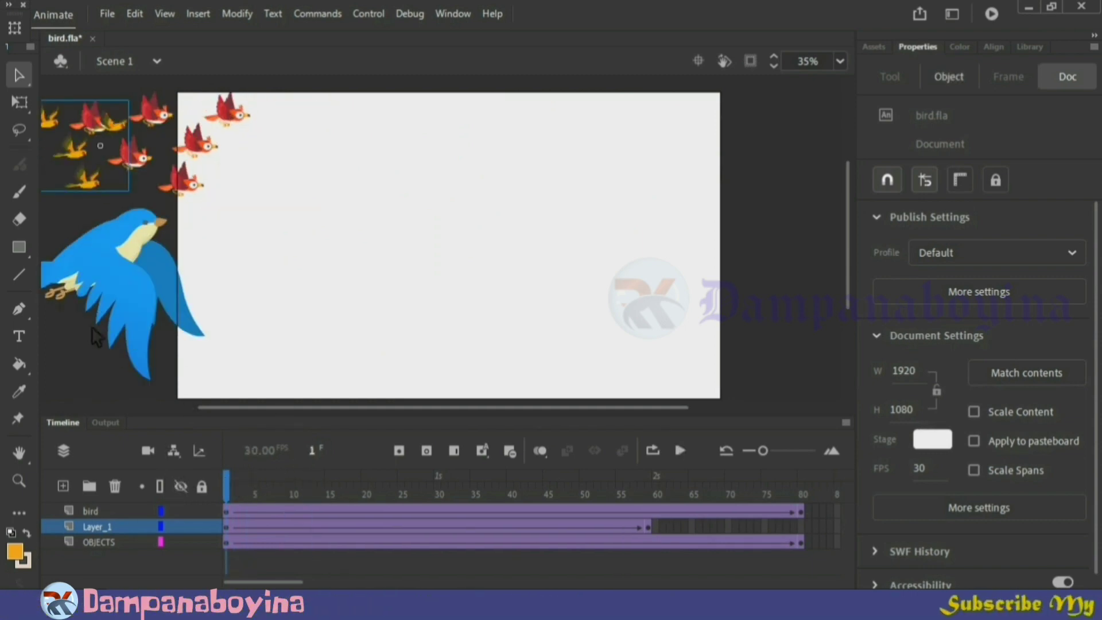
key("Down")
key("Down")
key("Down")
key("Down")
key("Down")
key("Down")
key("Down")
key("Down")
key("Down")
key("Down")
key("Down")
key("Down")
key("Down")
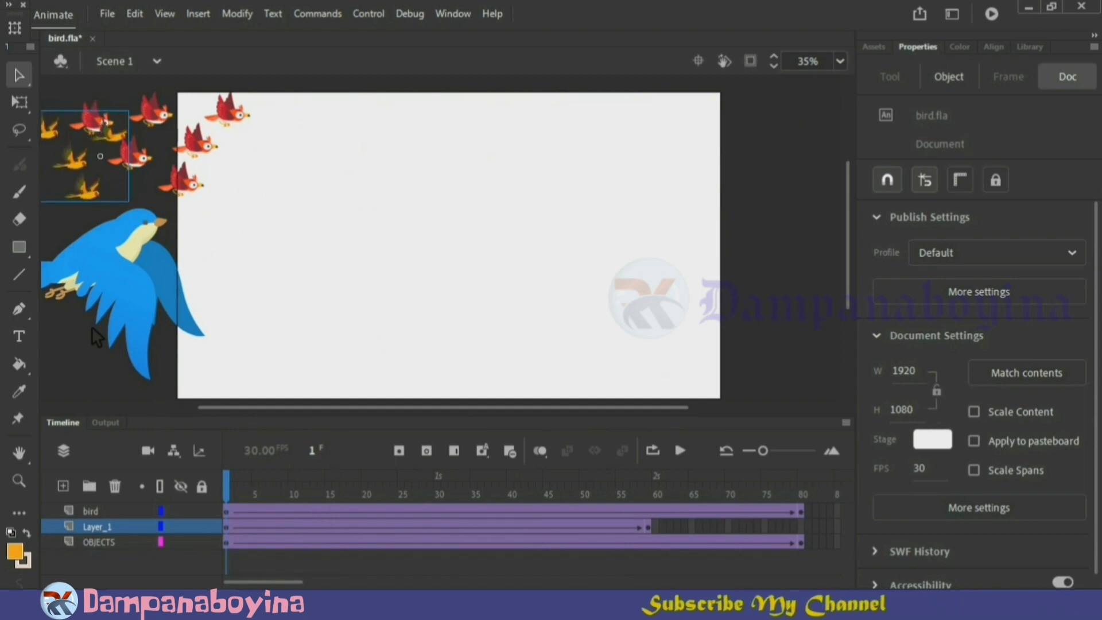
key("Down")
key("Down")
key("Down")
key("Down")
key("Down")
key("Down")
key("Down")
key("Down")
key("Down")
key("Down")
key("Down")
key("Down")
key("Down")
key("Down")
key("Down")
key("Down")
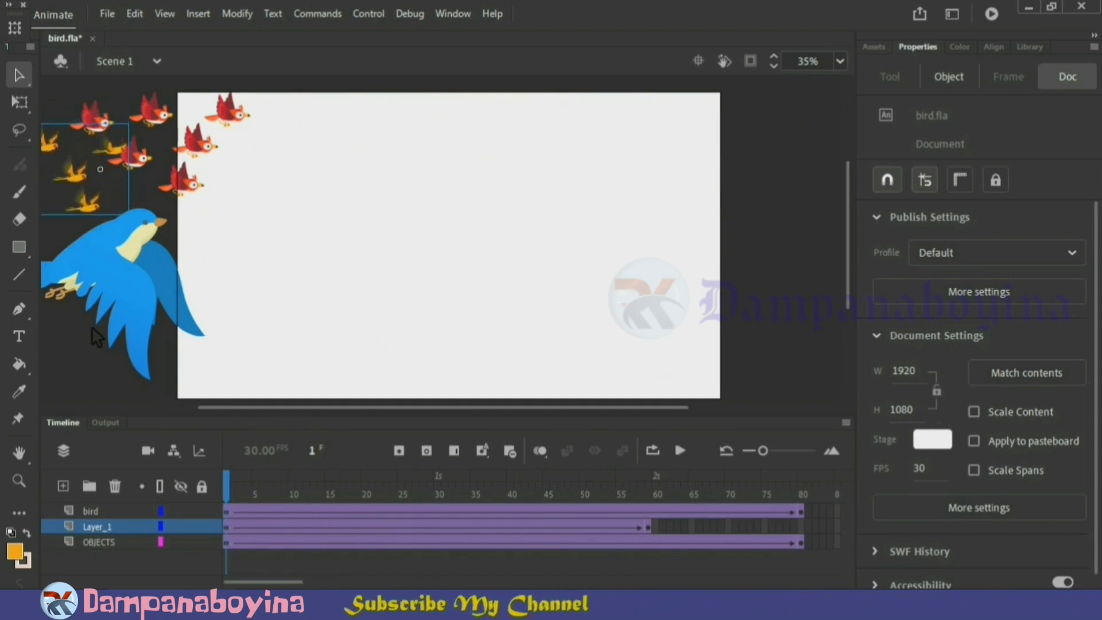
At Layer_1's end keyframe on frame 59, move the yellow flock down to Y 202.05 and play the animation
left_click_drag(227, 493, 657, 505)
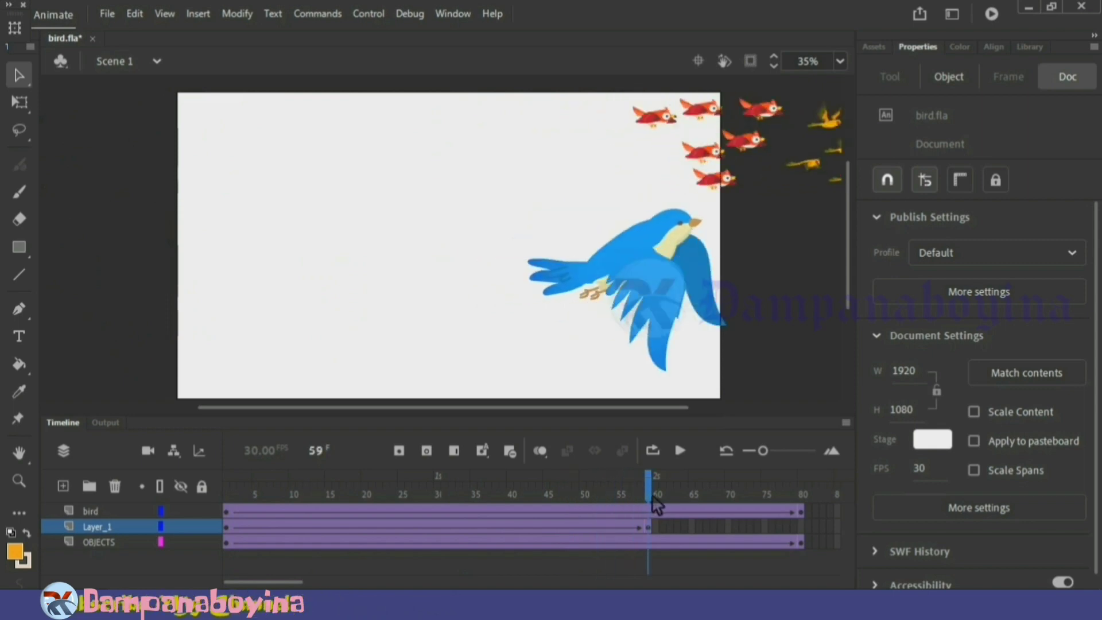
left_click(820, 168)
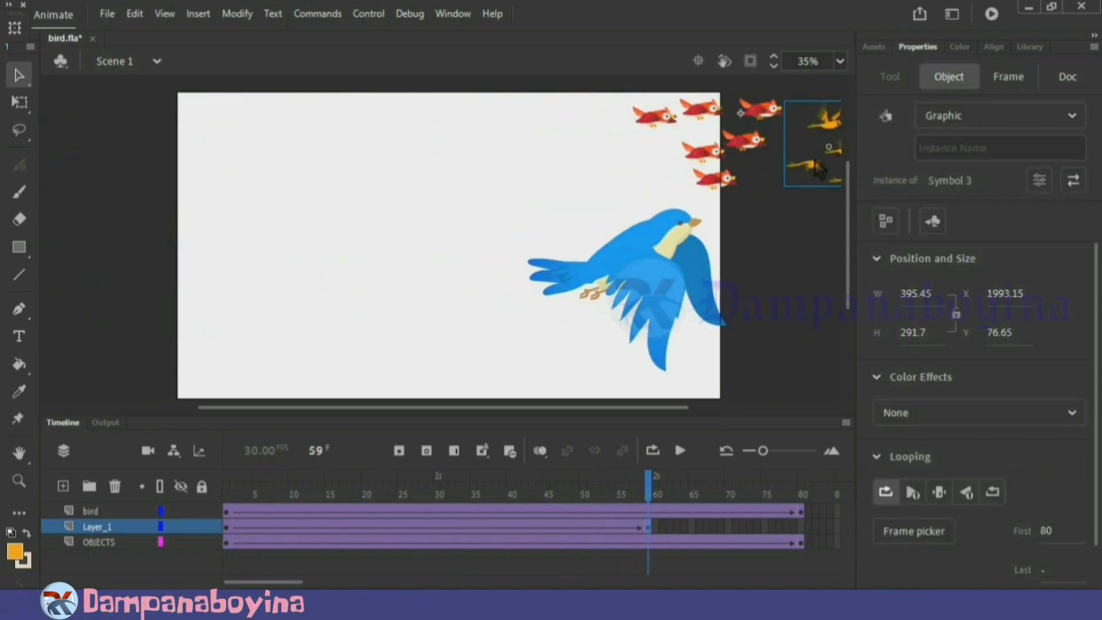
key("Down")
key("Down")
key("Down")
key("Down")
key("Down")
key("Down")
key("Down")
key("Down")
key("Down")
key("Down")
key("Down")
key("Down")
key("Down")
key("Down")
key("Down")
key("Down")
key("Down")
key("Down")
key("Down")
key("Down")
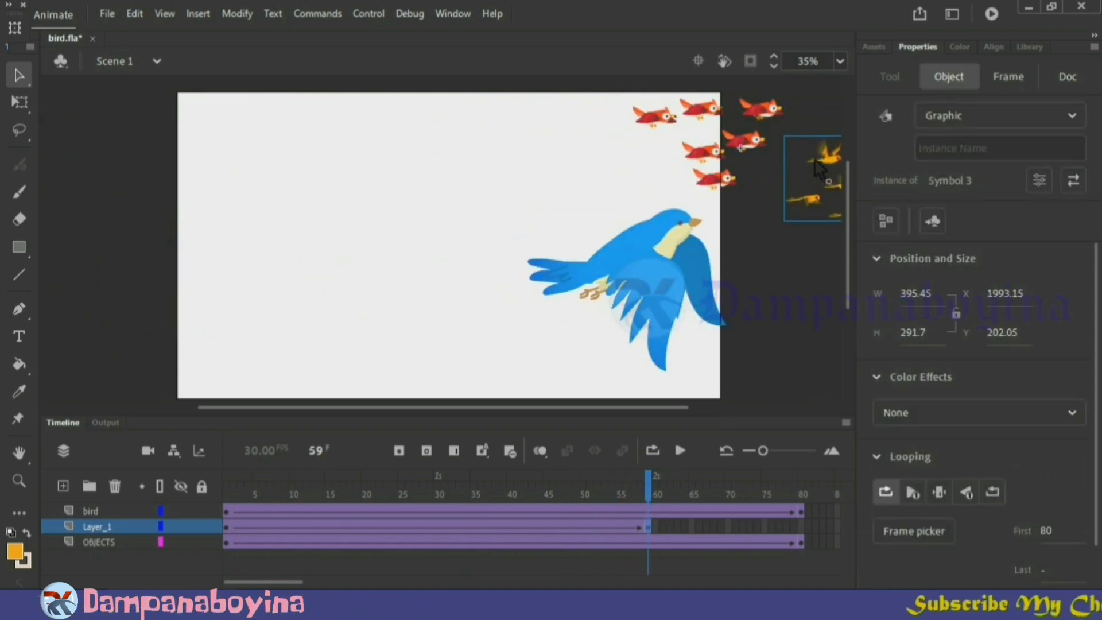
key("Return")
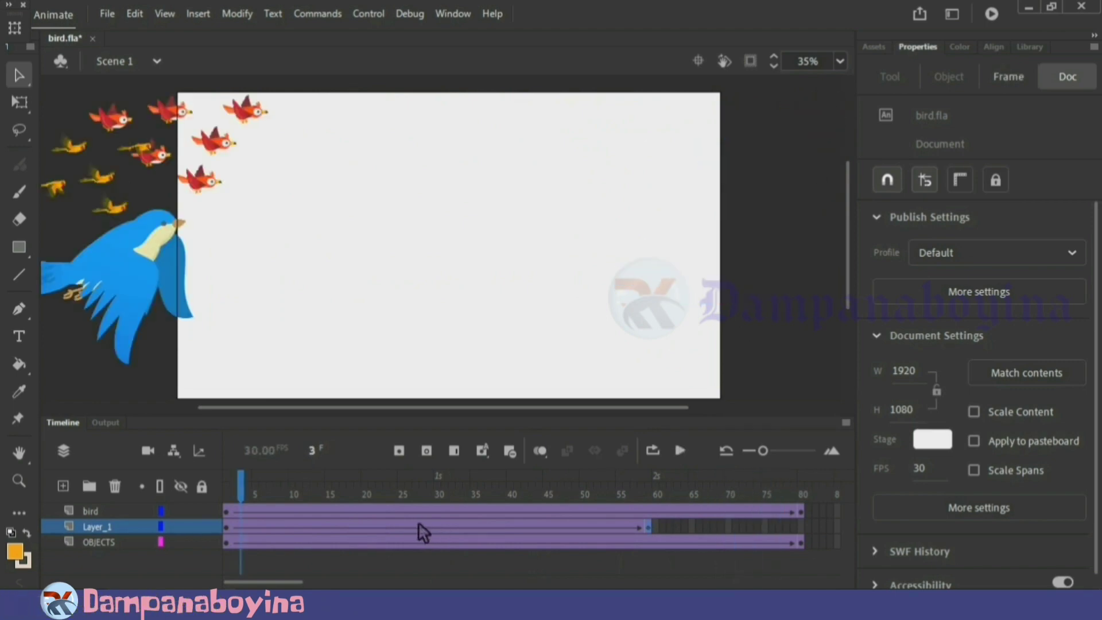
Speed up the yellow flock further by removing frames 25 to 35 from Layer_1
left_click_drag(407, 525, 474, 525)
right_click(462, 524)
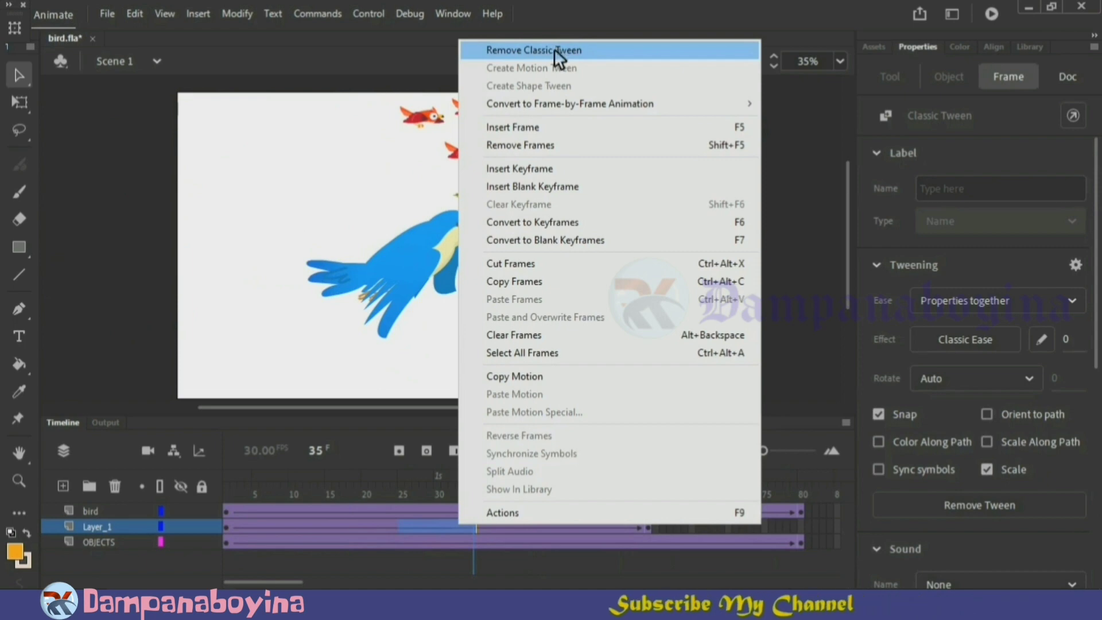
left_click(539, 146)
left_click(536, 295)
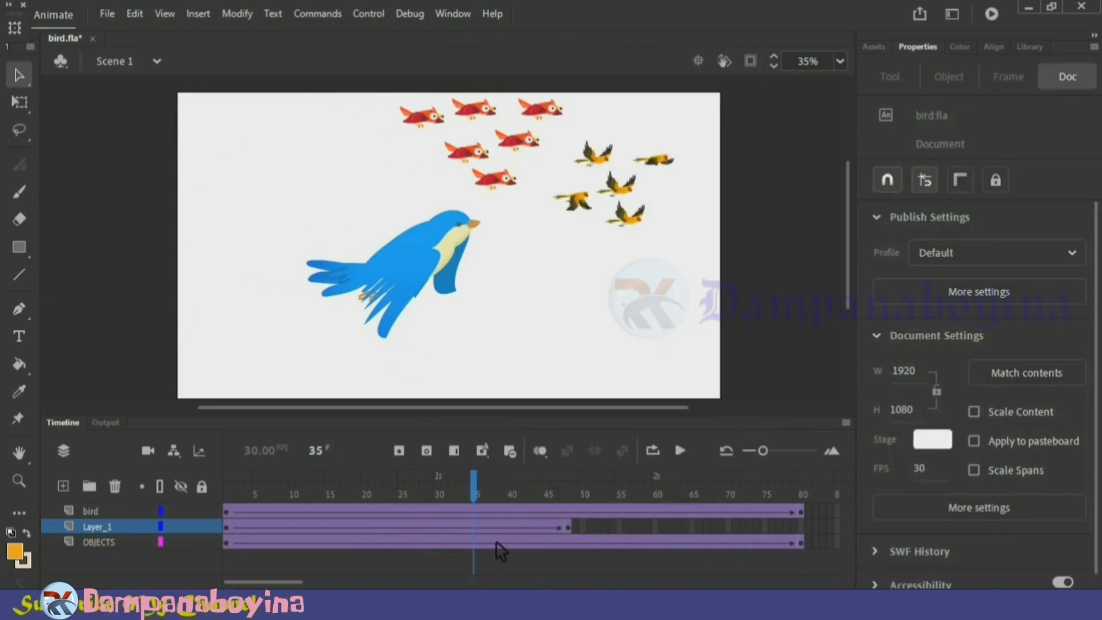
Slow down the blue bird by inserting frames over frames 30 to 50 of the bird layer, and preview the motion
left_click(498, 510)
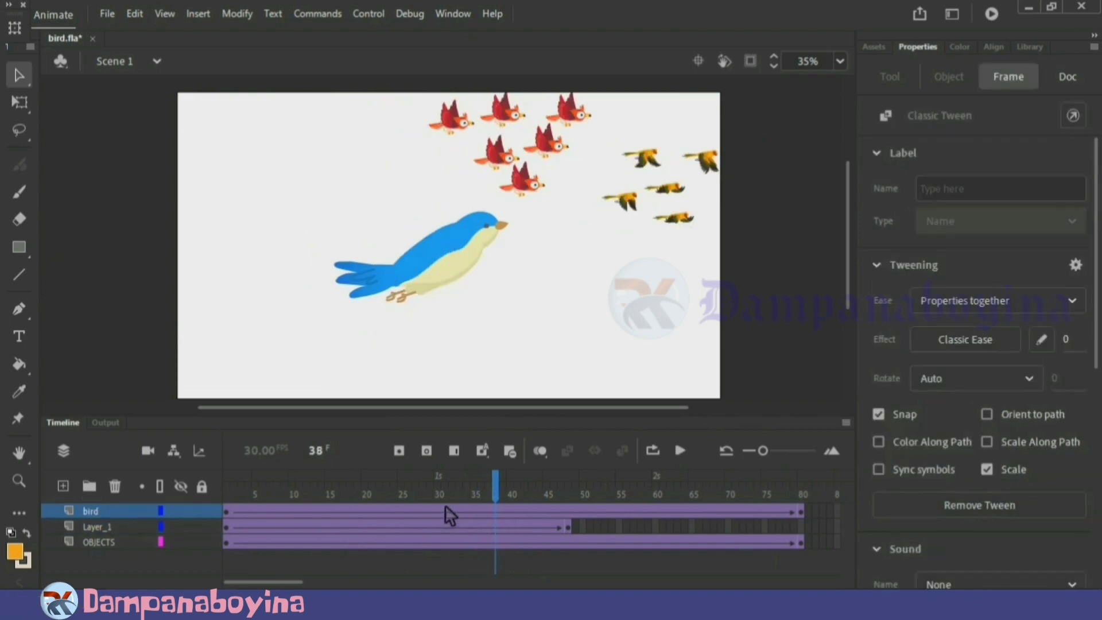
left_click_drag(445, 510, 585, 508)
right_click(566, 510)
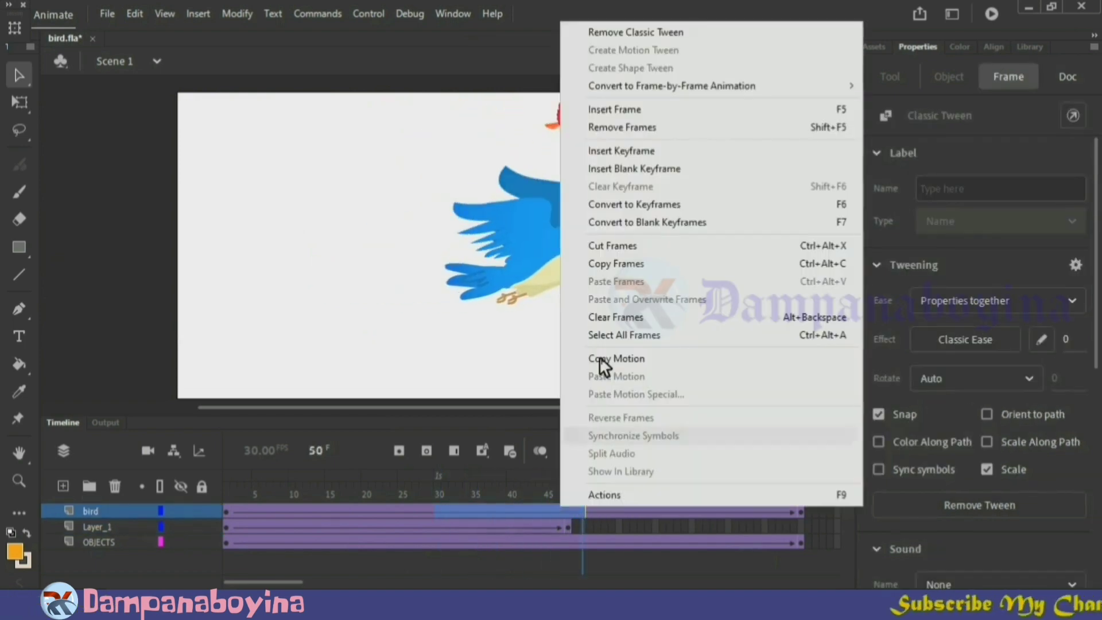
left_click(634, 111)
left_click(645, 293)
key("Return")
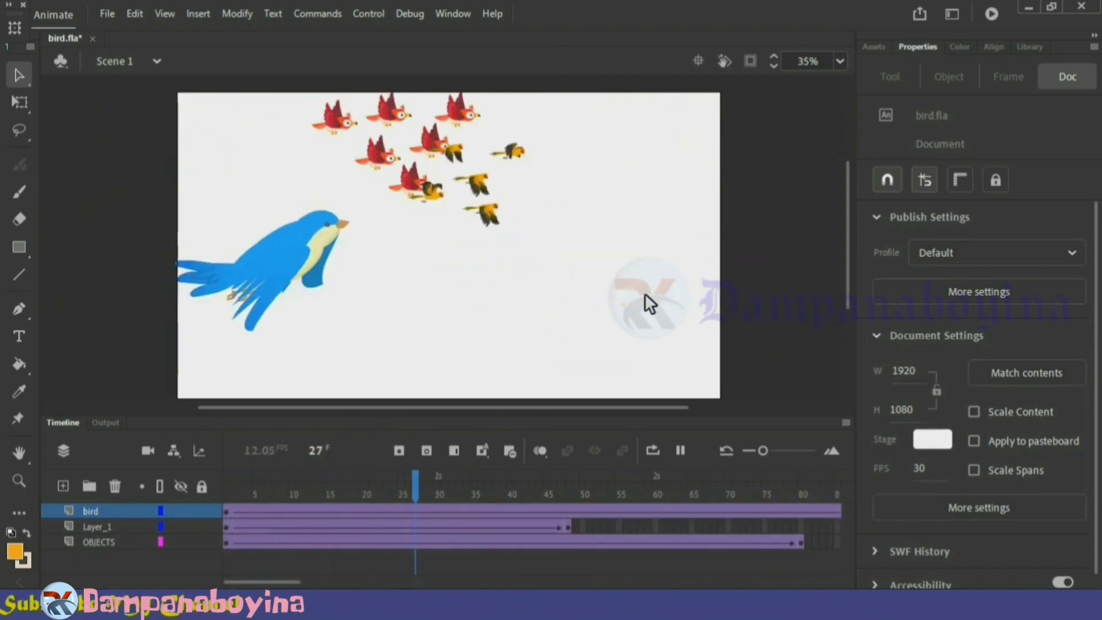
key("Return")
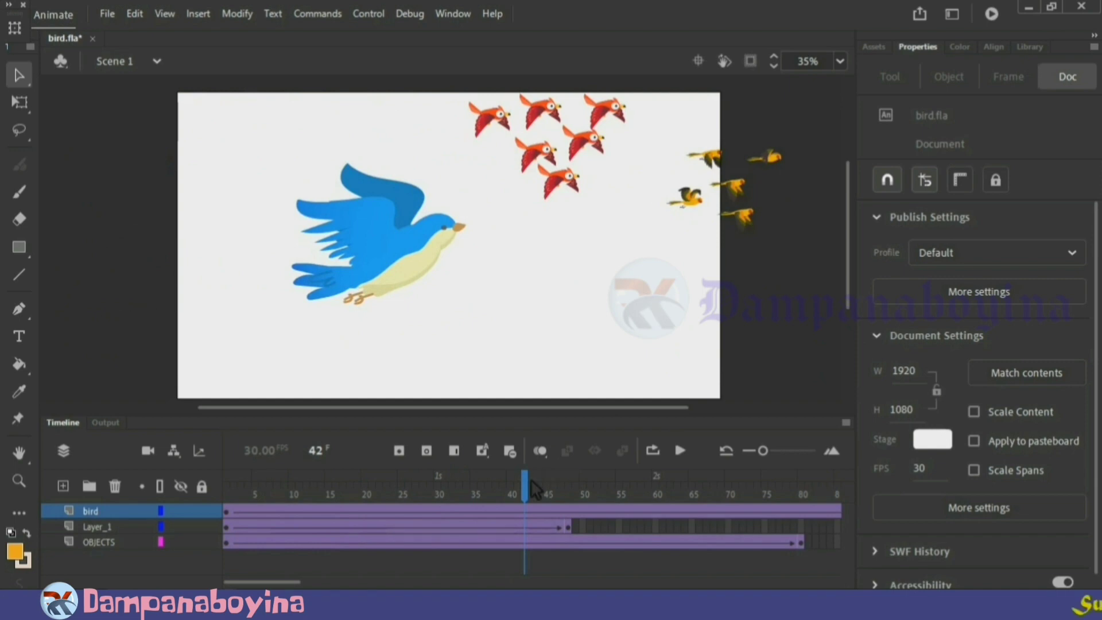
Import the Illustrator file bg from the File Explorer folder onto the stage at frame 1 and preview the scene
left_click_drag(533, 489, 228, 487)
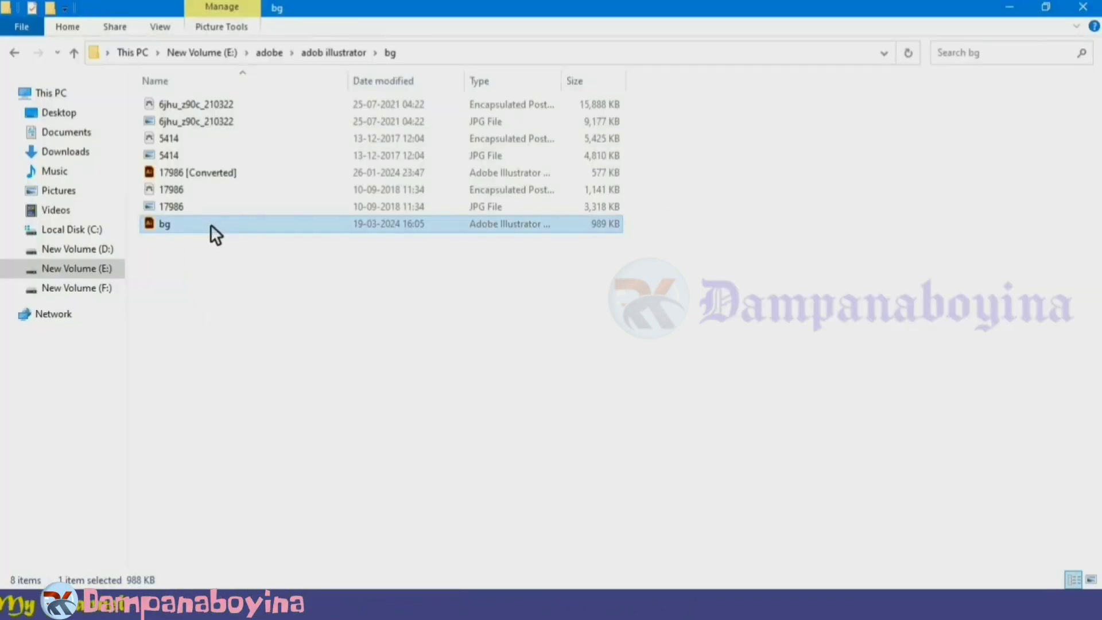
left_click_drag(210, 224, 408, 312)
left_click(754, 583)
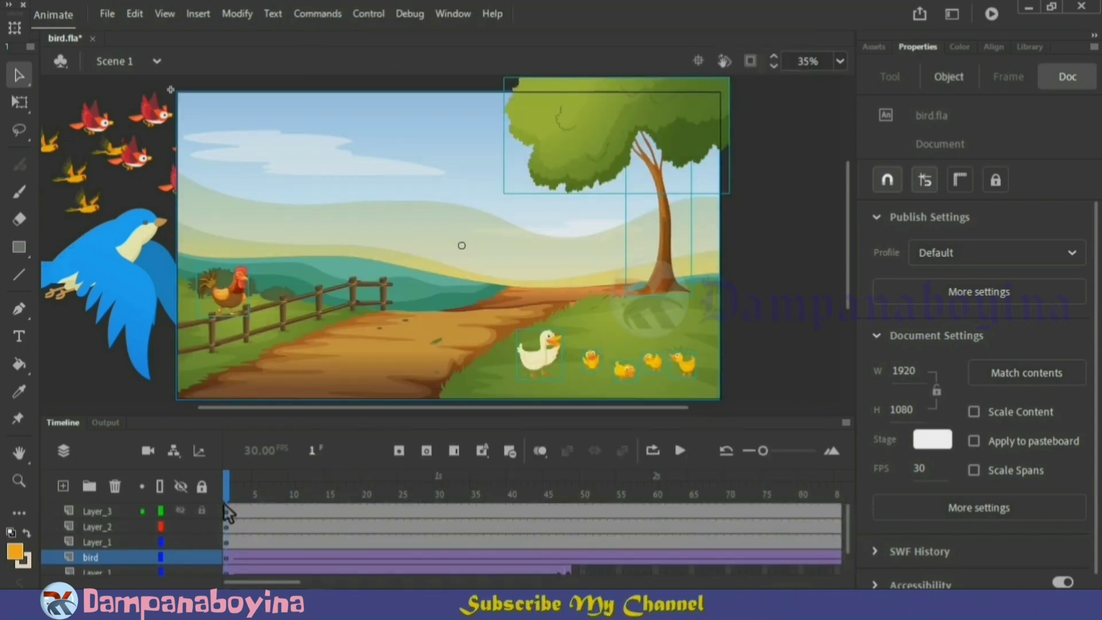
left_click(771, 314)
key("Return")
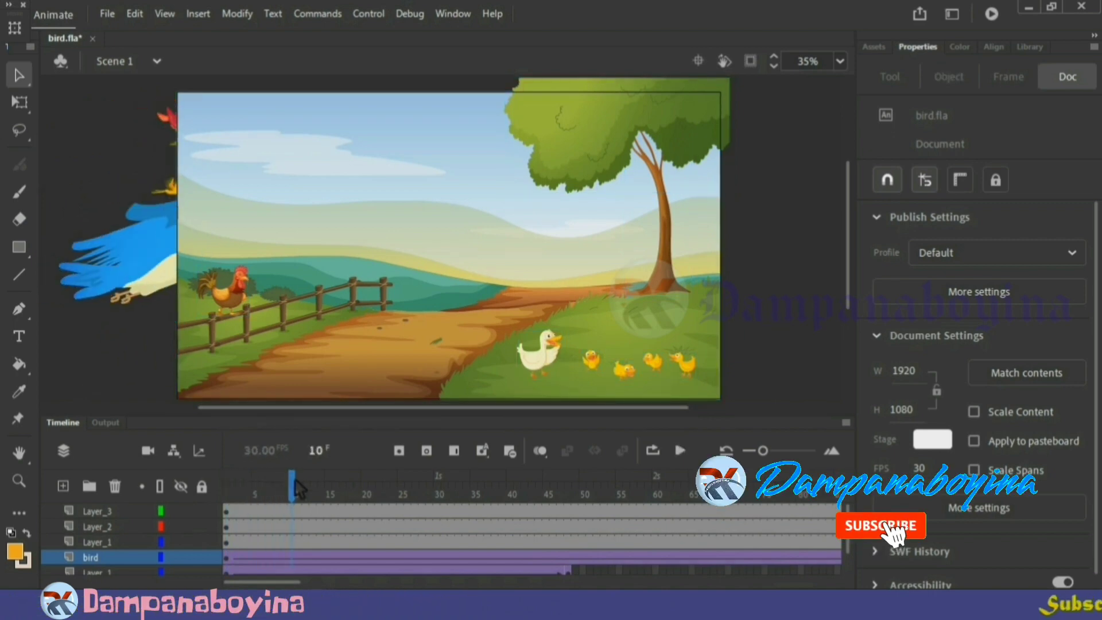
left_click_drag(296, 488, 221, 489)
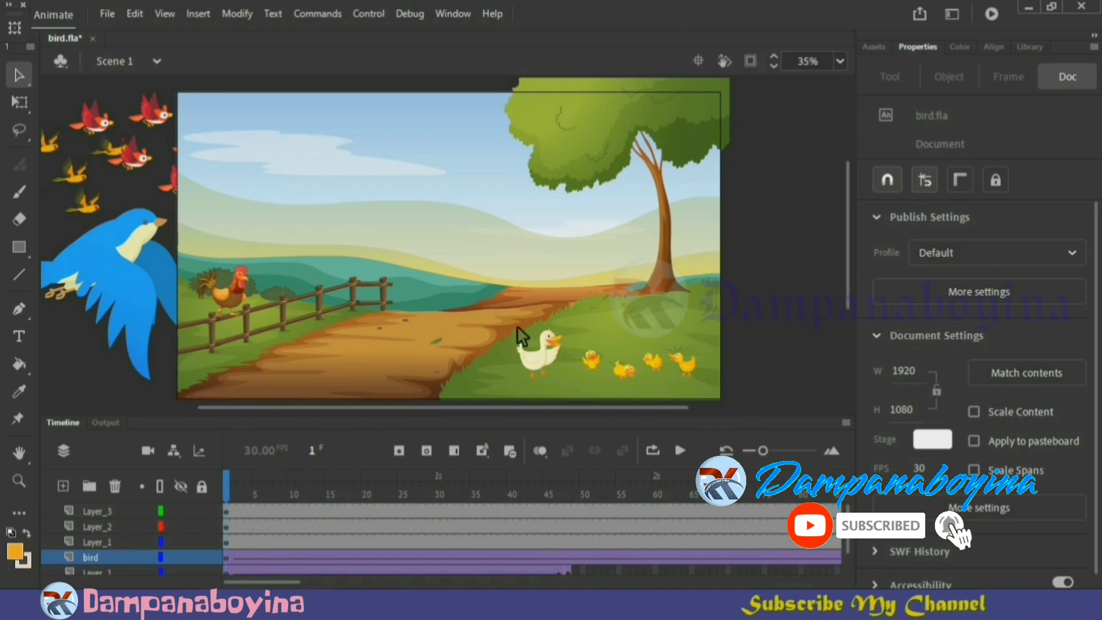
Move the imported background layers Layer_1, Layer_2 and Layer_3 below the OBJECTS layer and play the animation
left_click(96, 545)
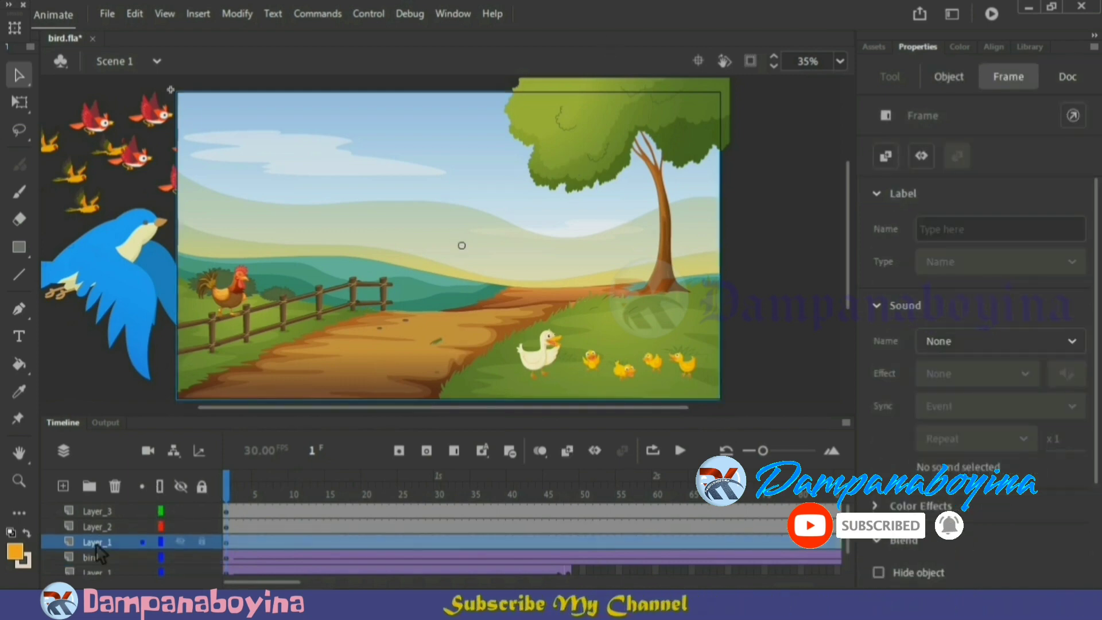
left_click(100, 527, "ctrl")
left_click(103, 513, "ctrl")
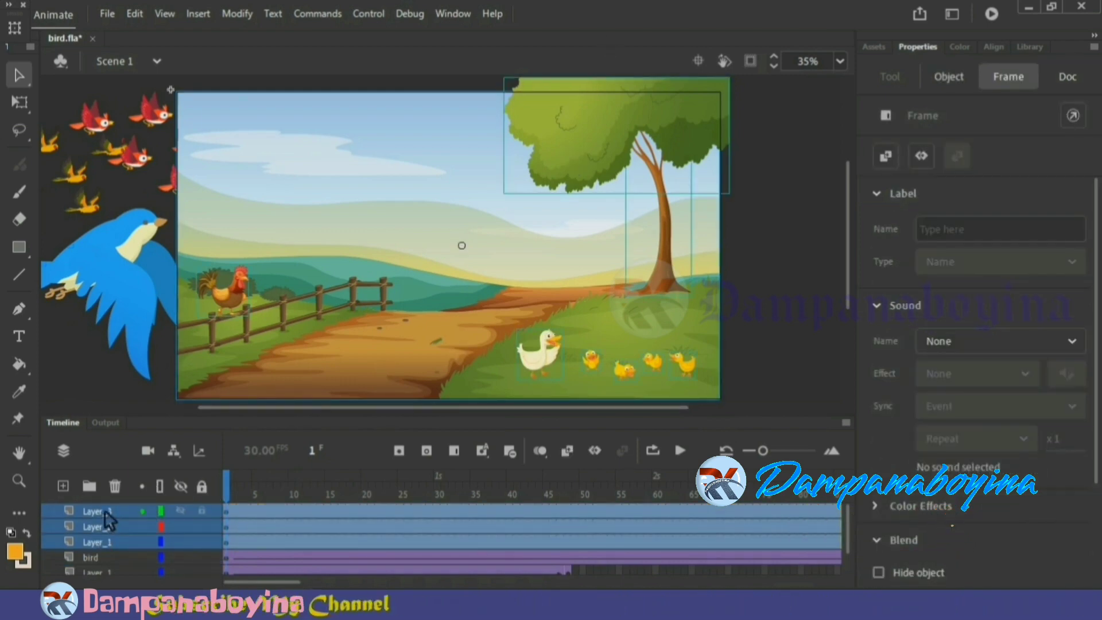
left_click_drag(102, 513, 107, 575)
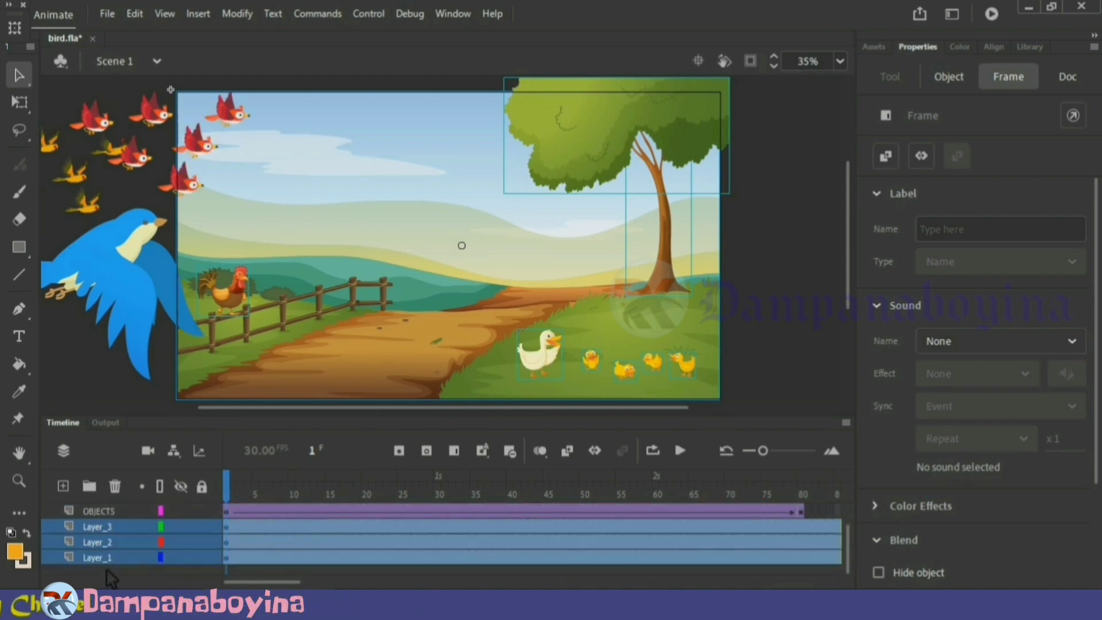
left_click(102, 380)
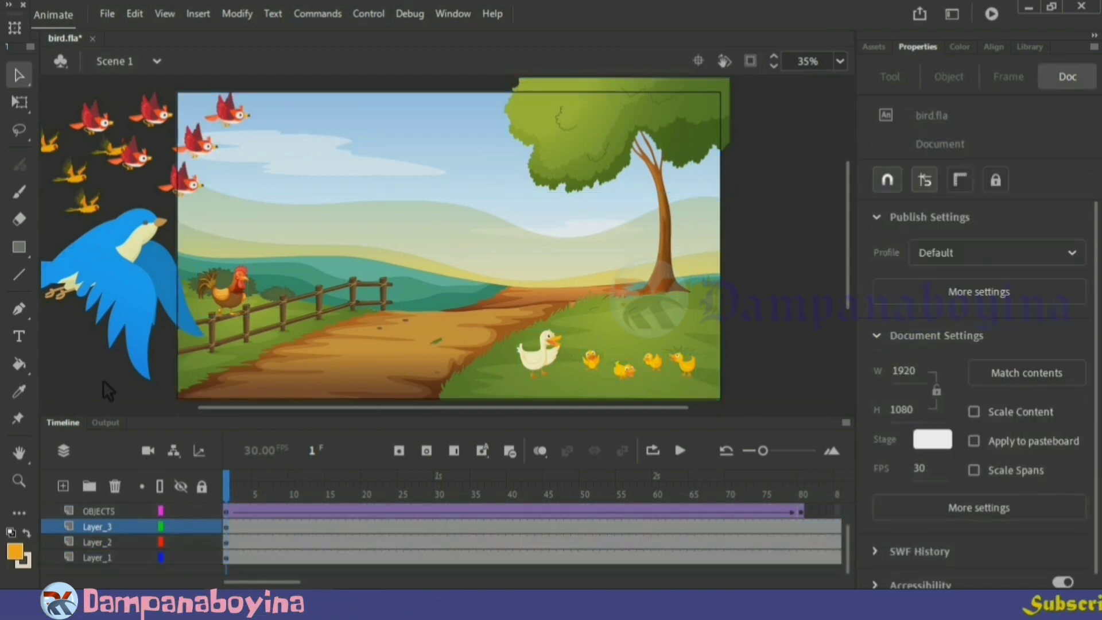
key("Return")
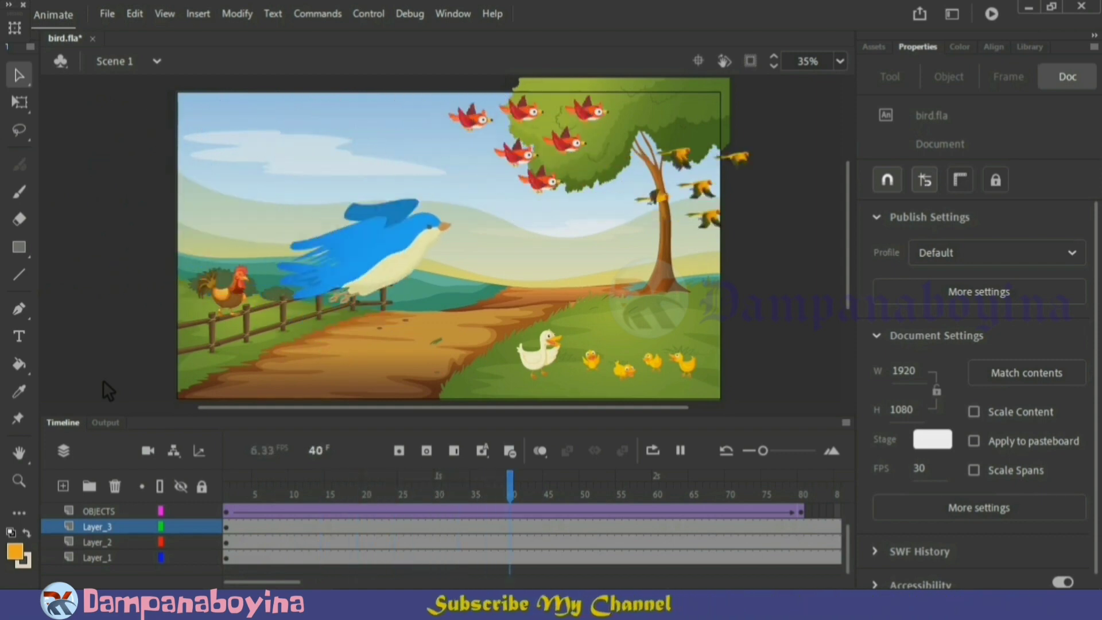
key("Return")
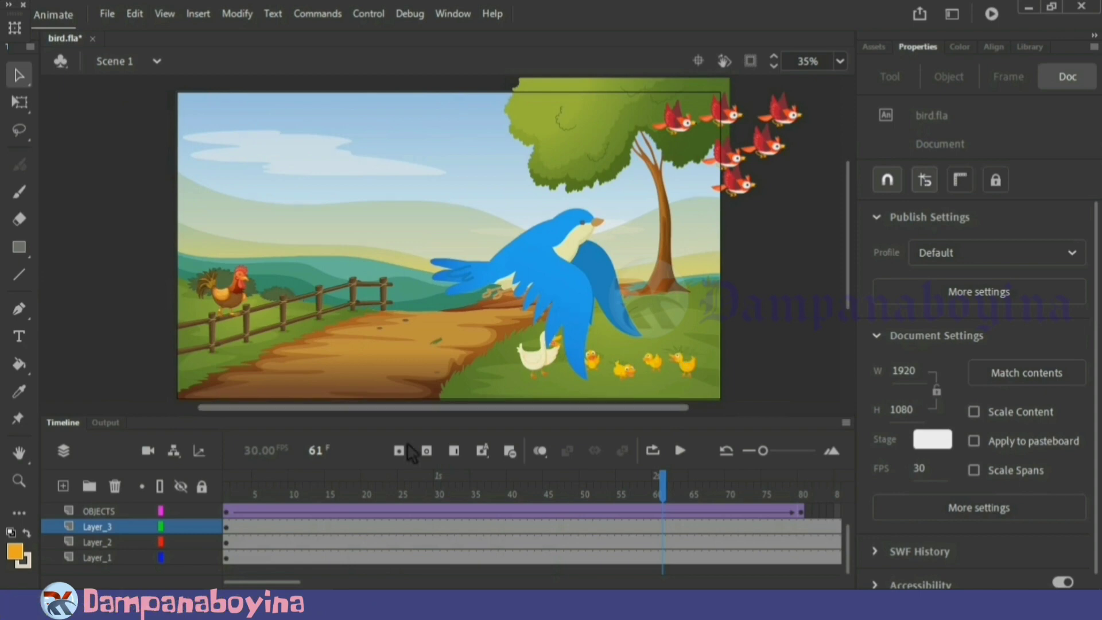
Enlarge the artwork of background layers Layer_1, Layer_2 and Layer_3 at frame 1 beyond the stage edges, to about 2098 × 1135
left_click(127, 535)
left_click(231, 492)
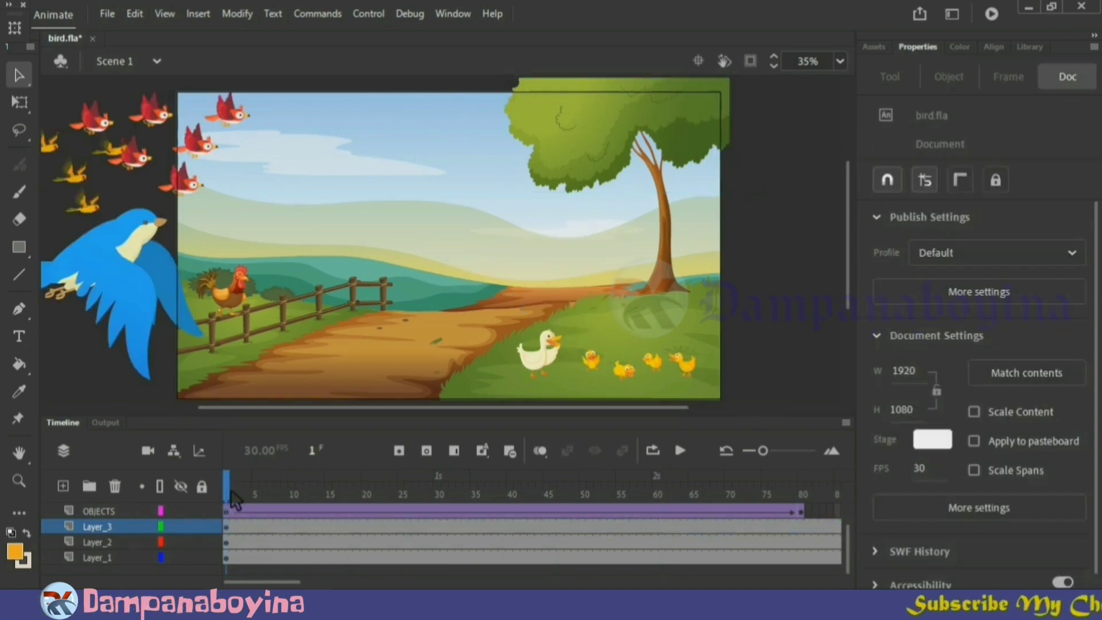
left_click(131, 542)
left_click(115, 558, "shift")
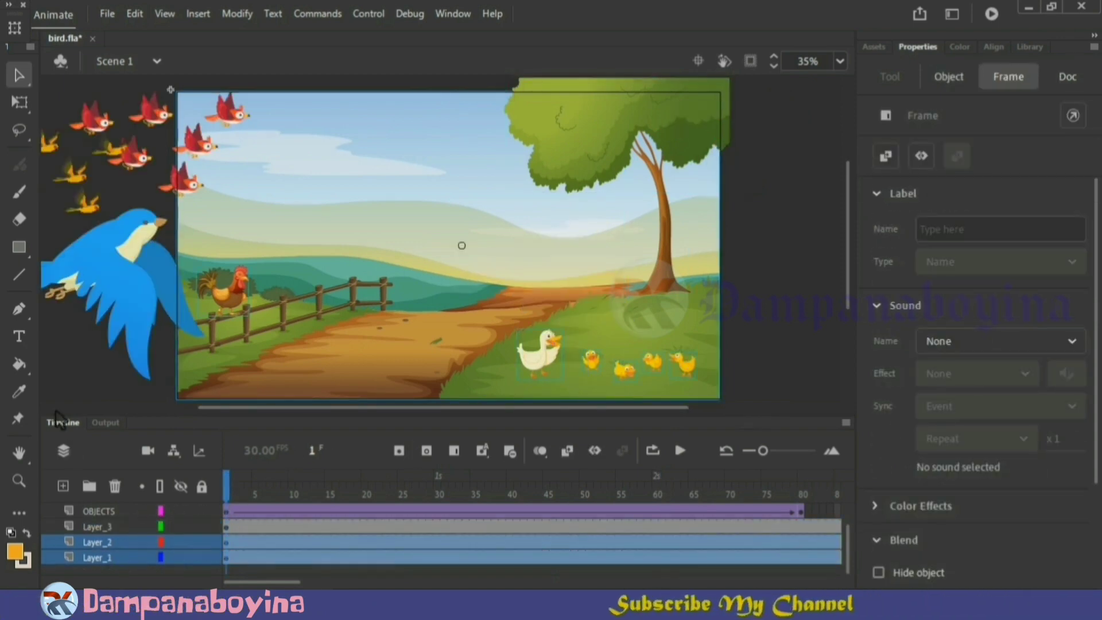
left_click(23, 104)
left_click(112, 527, "shift")
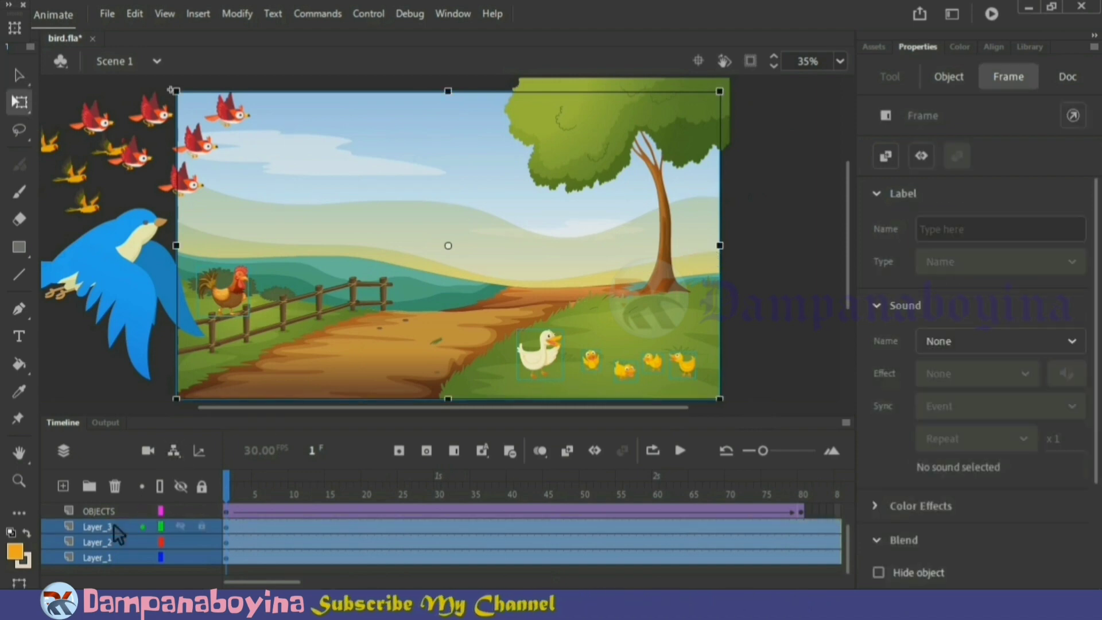
left_click_drag(178, 237, 160, 241)
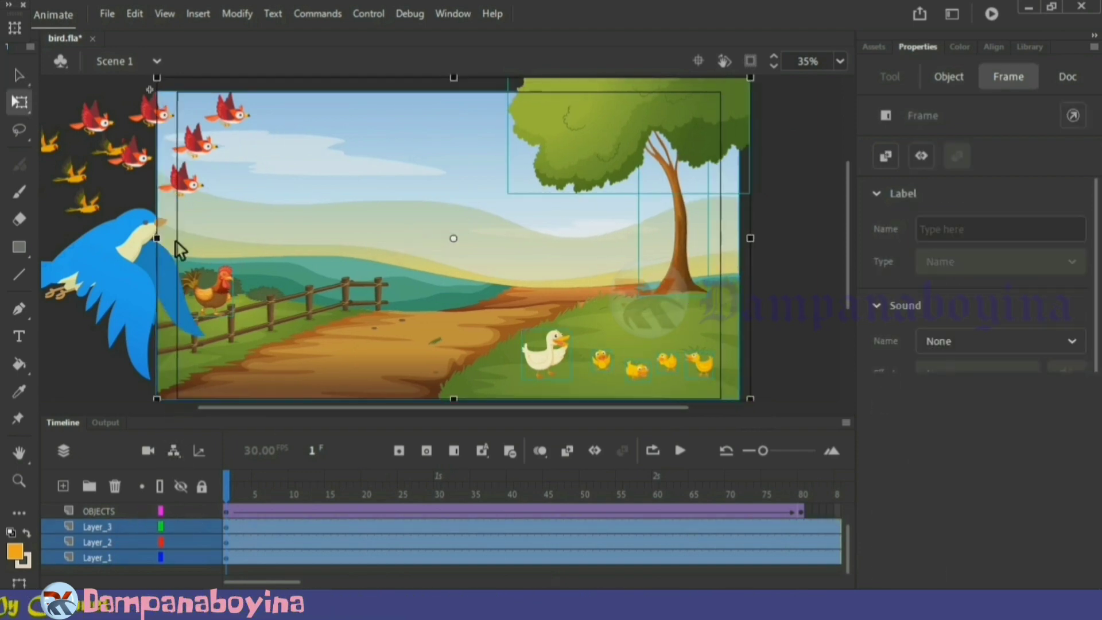
left_click(789, 327)
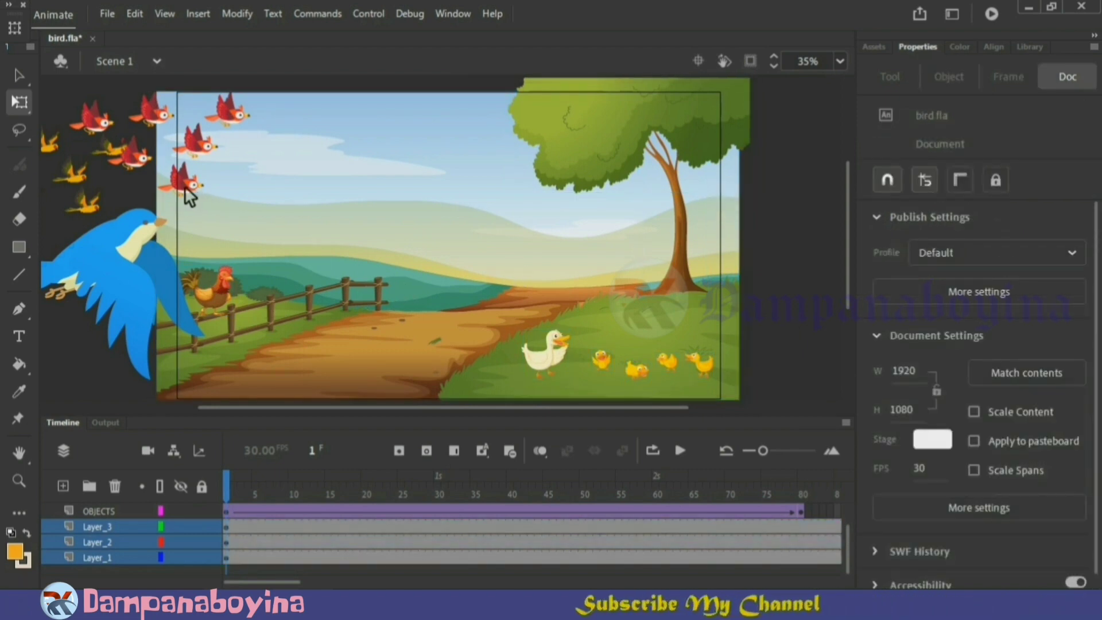
Play the animation over the enlarged background, stop it and return to frame 1
key("Return")
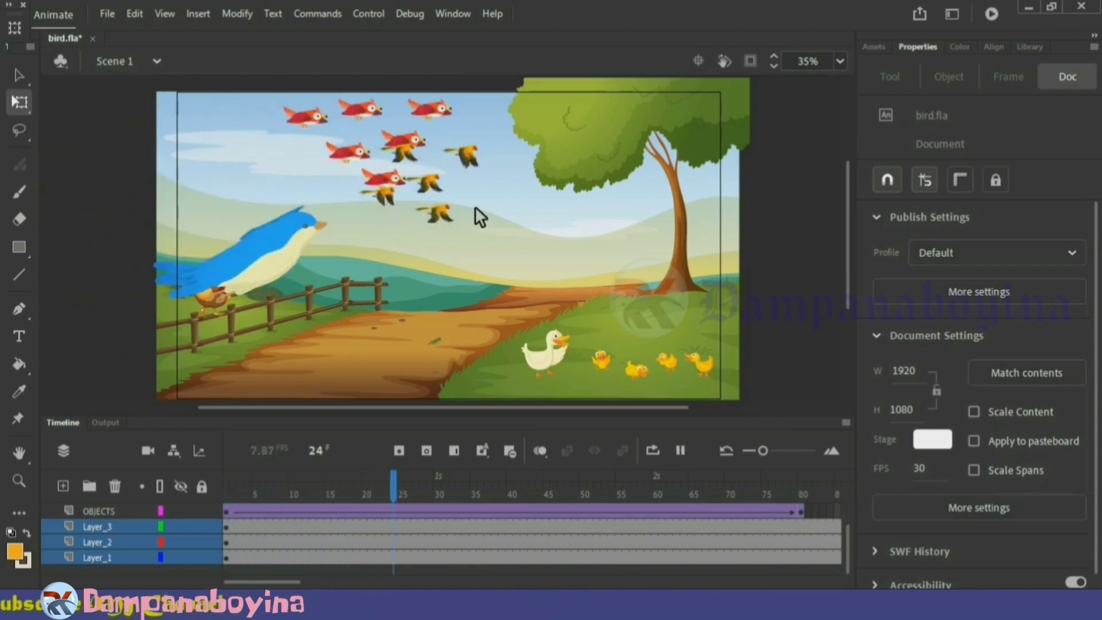
key("Return")
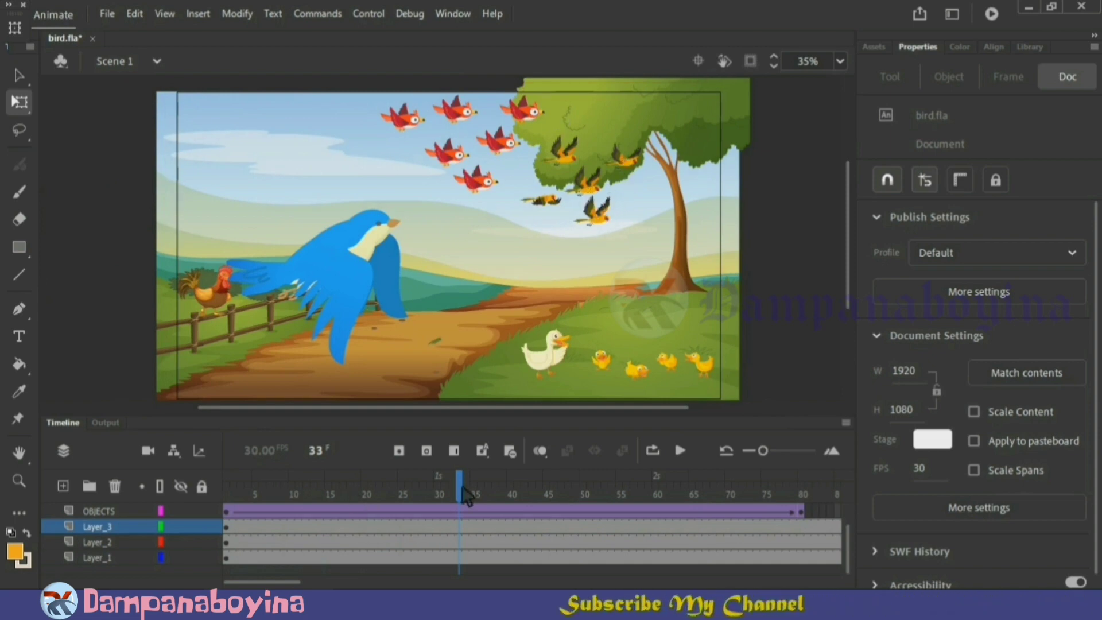
left_click_drag(465, 494, 208, 490)
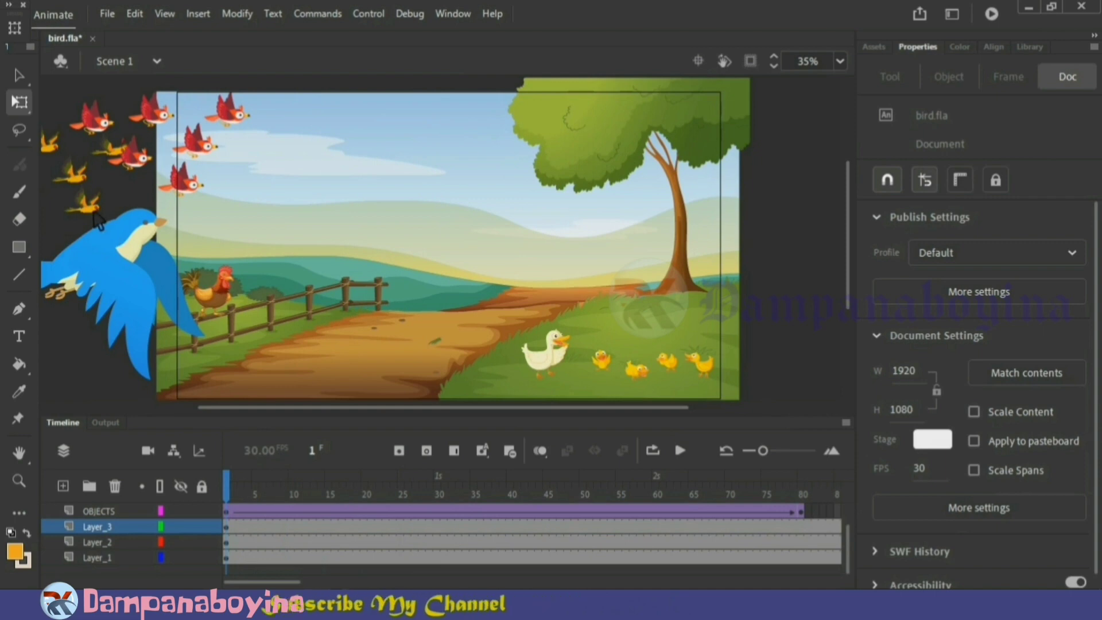
Try placing the yellow flock's Layer_1 between background layers Layer_3 and Layer_2 with a preview, and move it back above OBJECTS
left_click(95, 212)
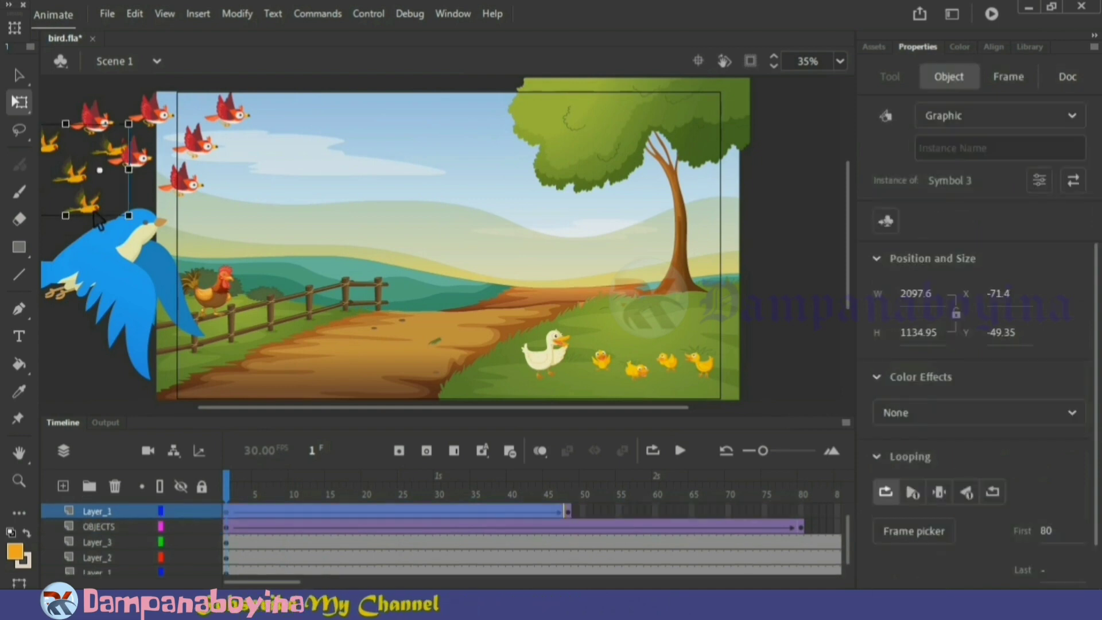
left_click(133, 513)
left_click_drag(125, 548, 126, 548)
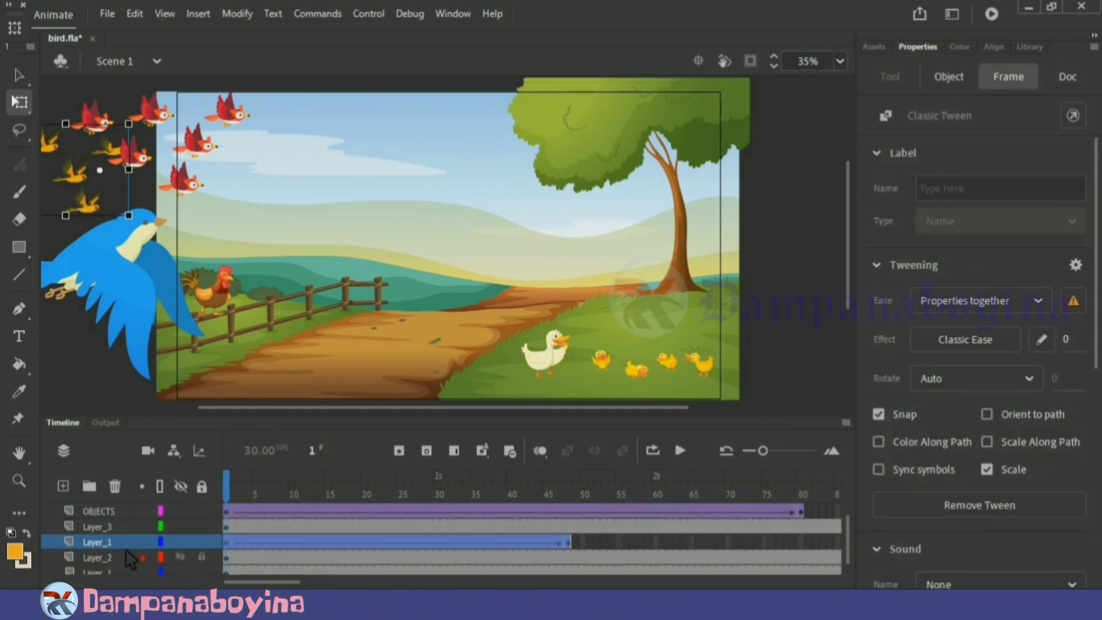
left_click(68, 374)
key("Return")
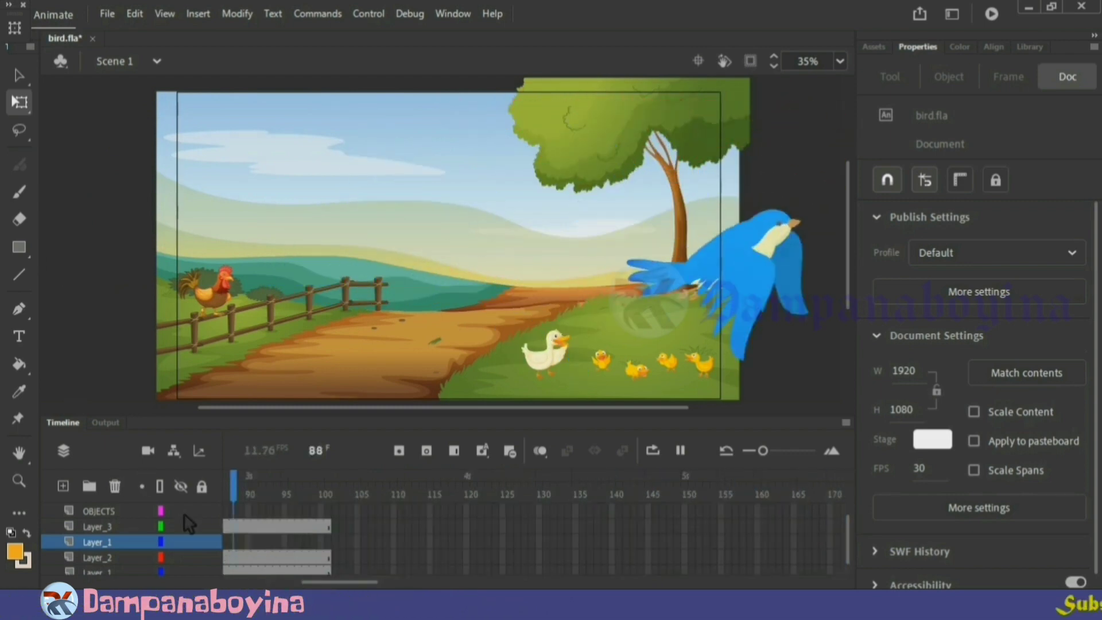
left_click(293, 491)
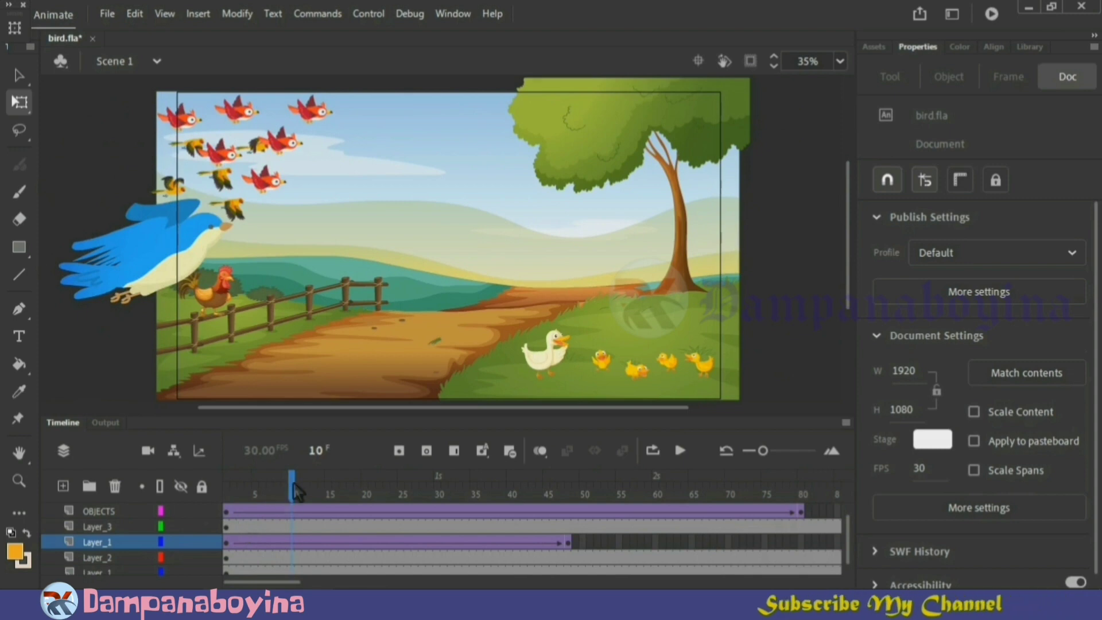
left_click_drag(294, 485, 223, 485)
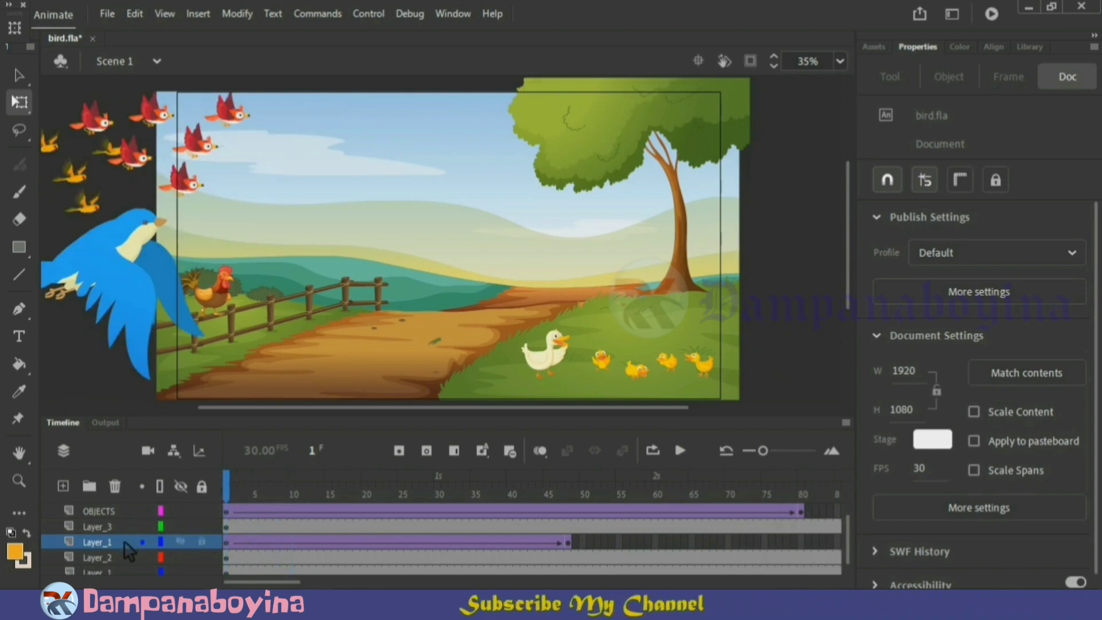
left_click_drag(128, 546, 129, 503)
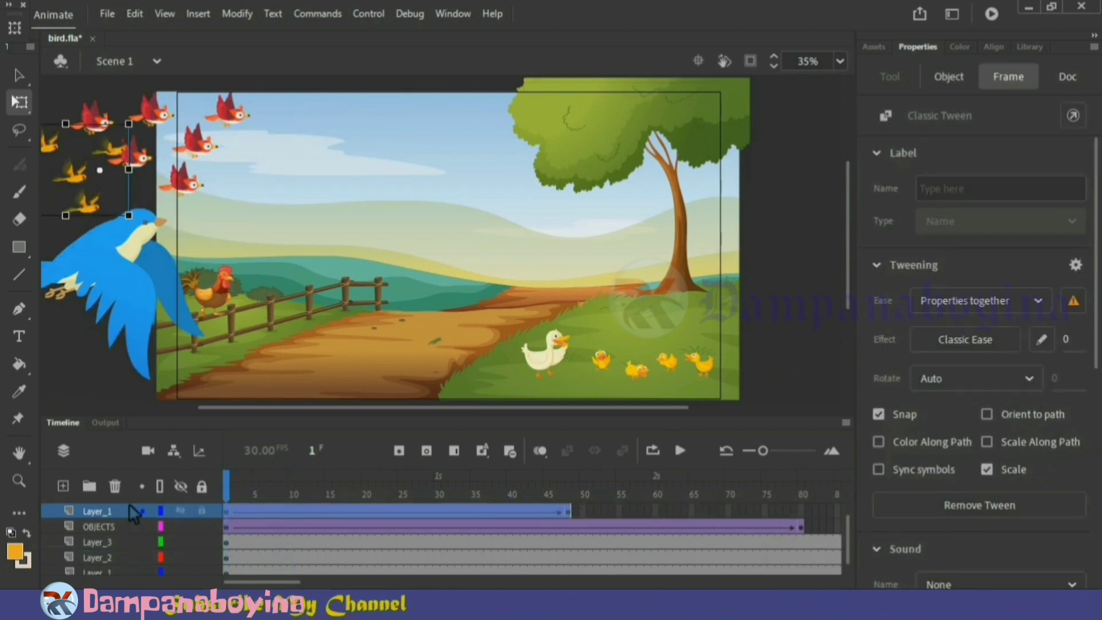
Move the OBJECTS layer between background layers Layer_3 and Layer_2 and play the animation
left_click_drag(848, 528, 848, 510)
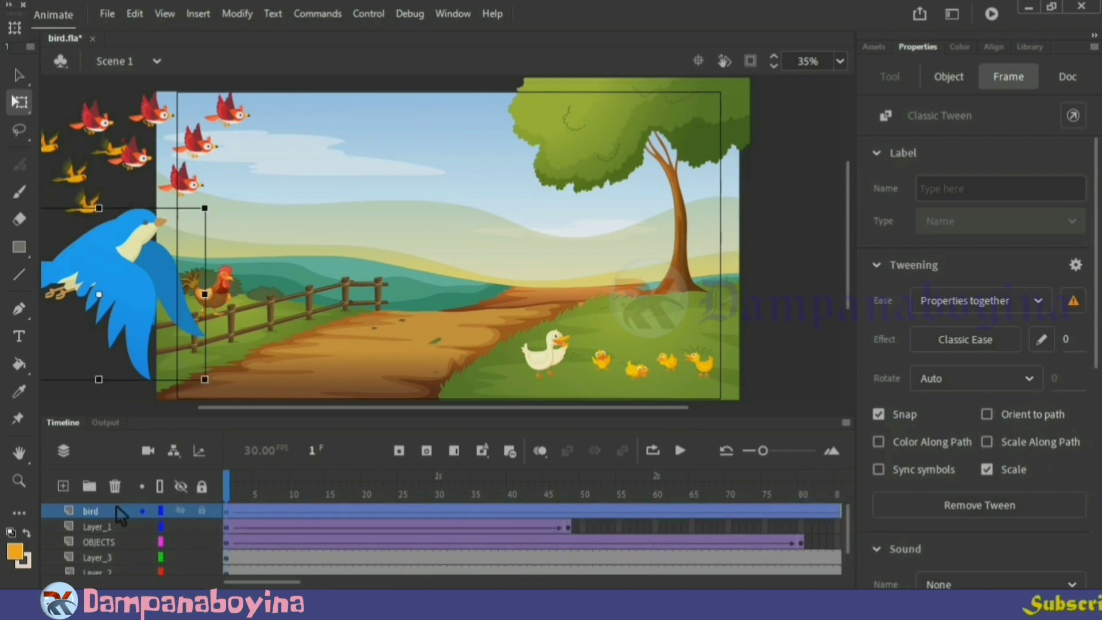
left_click_drag(112, 539, 115, 570)
key("Return")
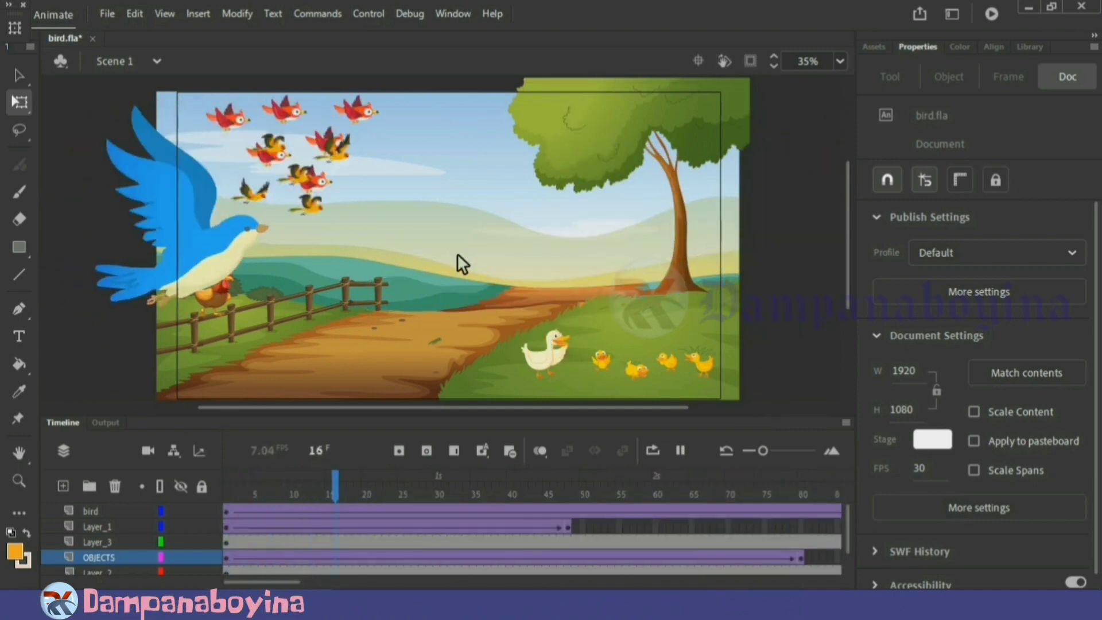
Stop the playback, return to frame 1 and test the movie as an SWF
key("Return")
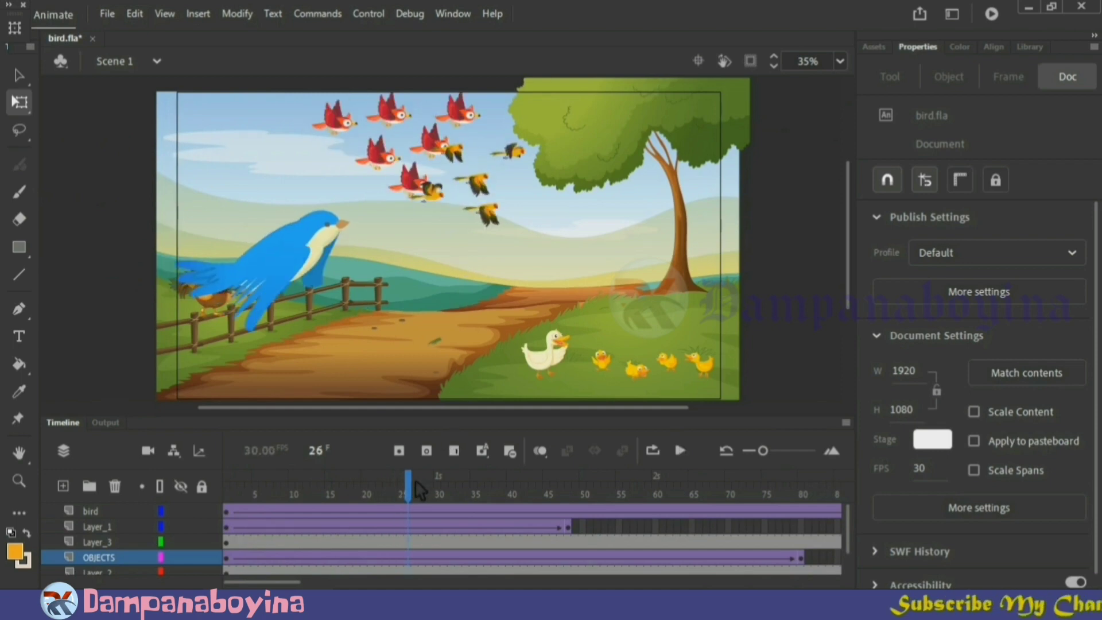
left_click_drag(409, 491, 229, 497)
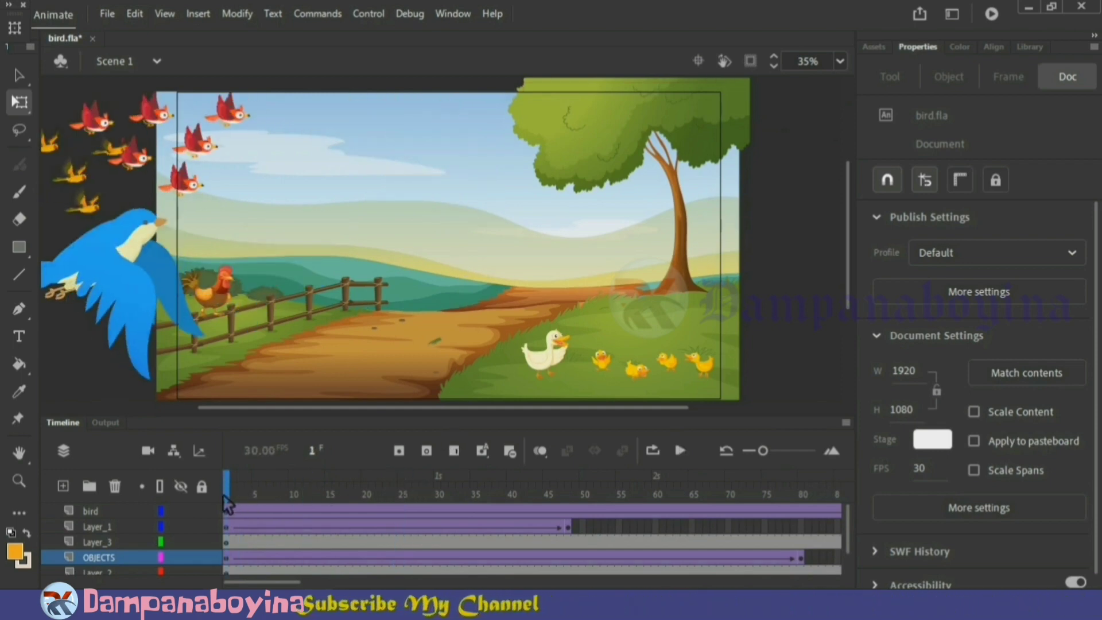
key("ctrl+Return")
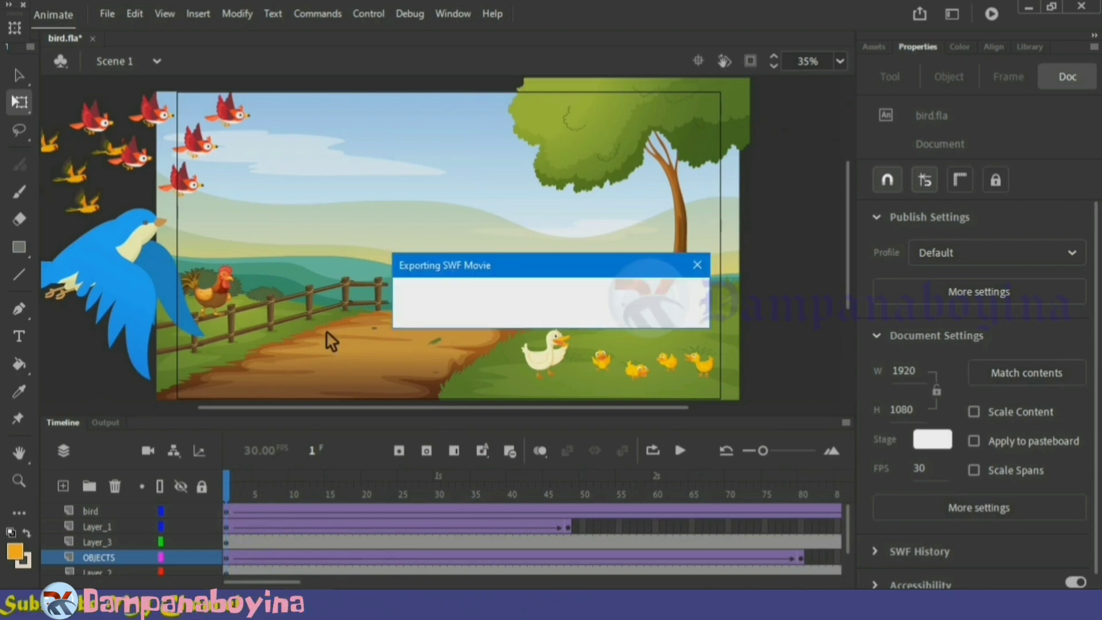